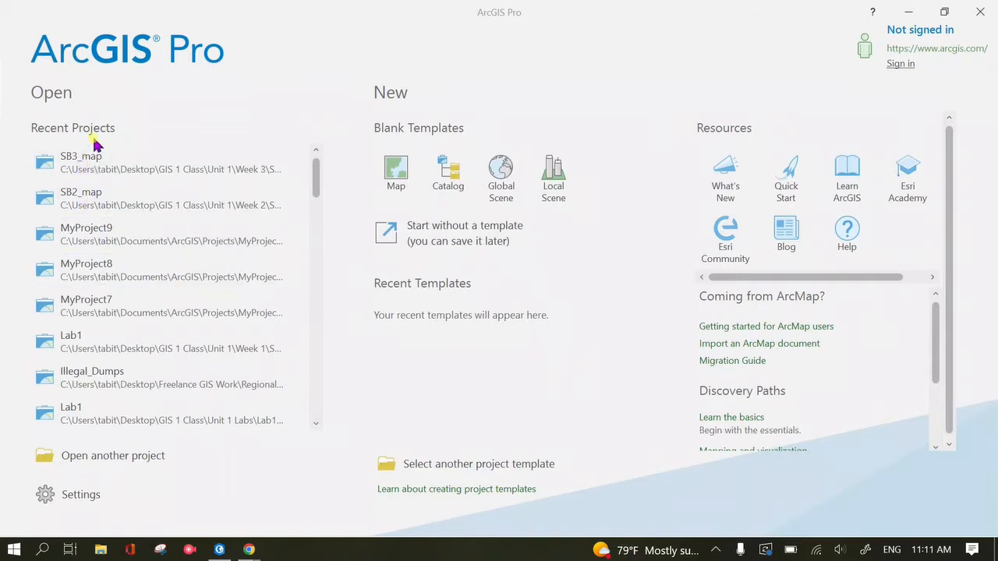
- Open the recent SB3_map project and switch the basemap to world imagery with the hybrid reference layer
left_click(105, 158)
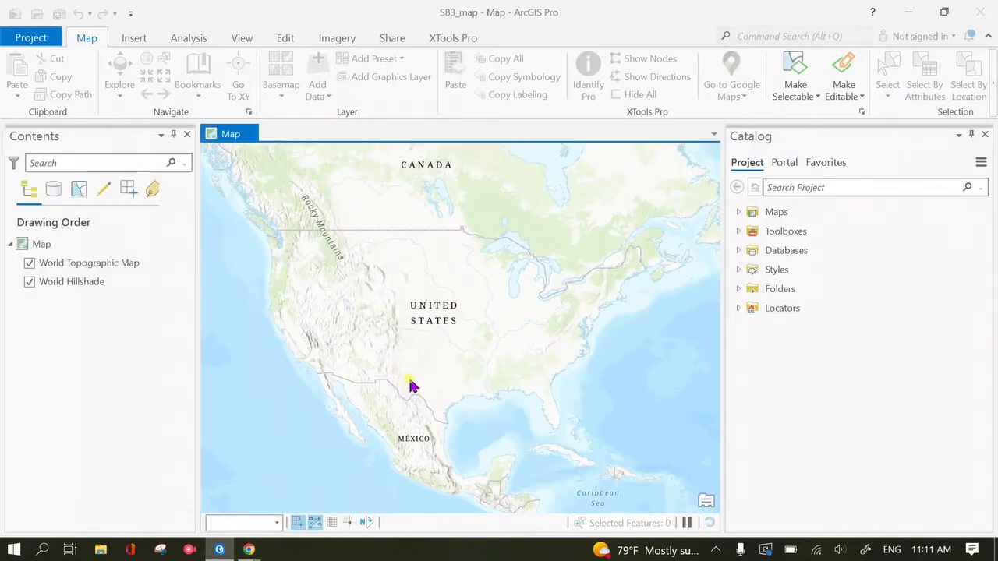
left_click(279, 87)
left_click(322, 161)
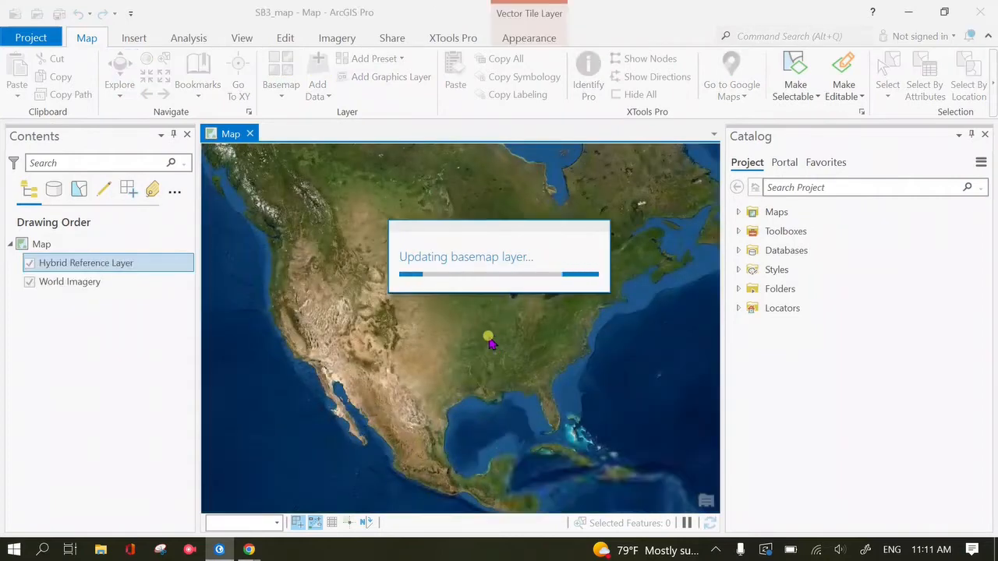
- Add a folder connection to the SB2_Data folder inside Week 2's SkillBuilders folder
left_click(738, 249)
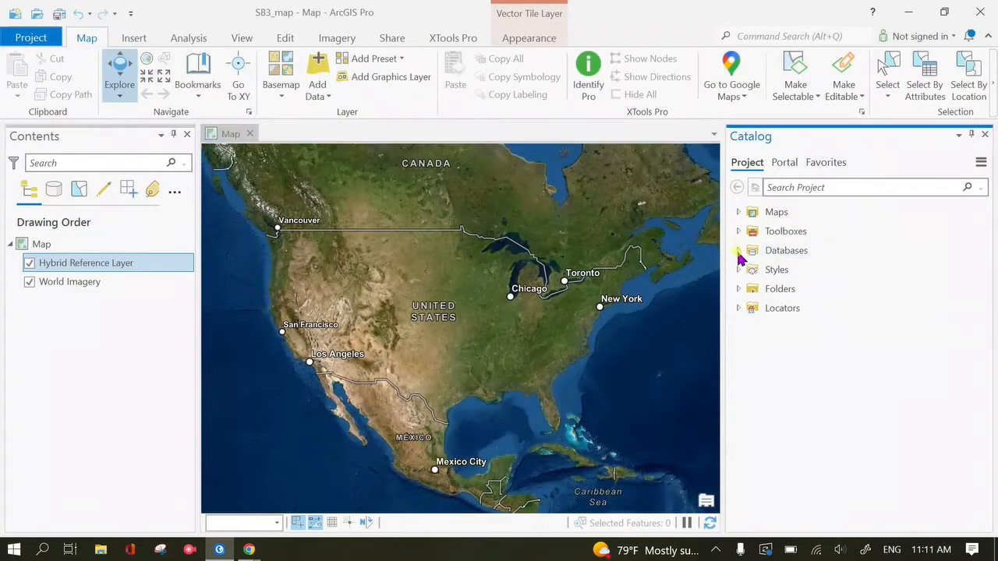
left_click(143, 34)
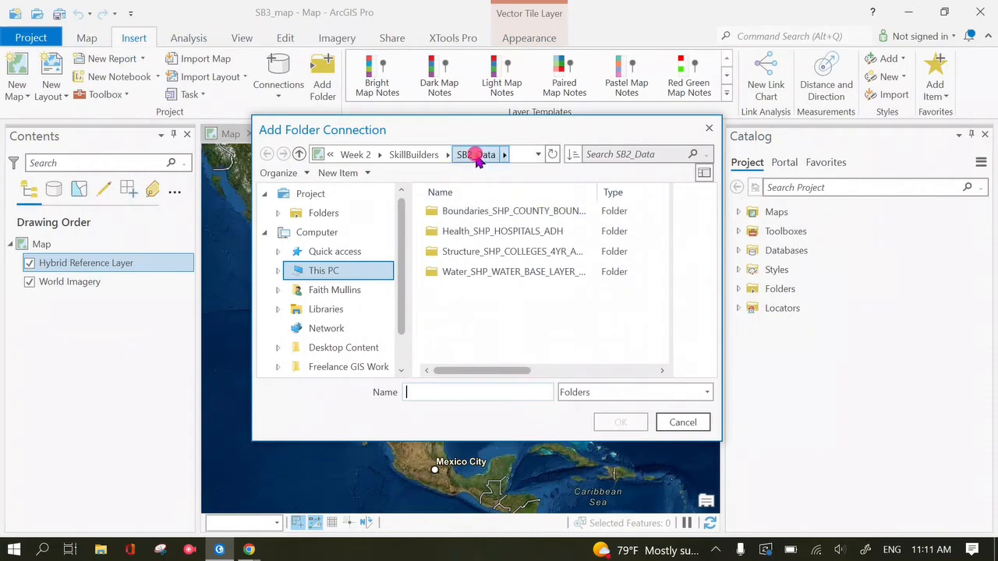
left_click(417, 155)
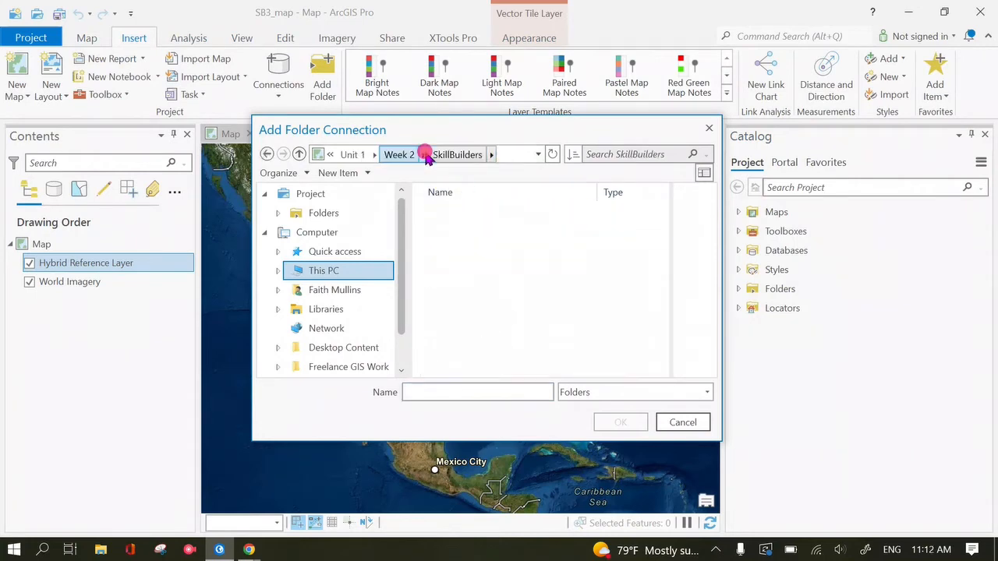
left_click(460, 212)
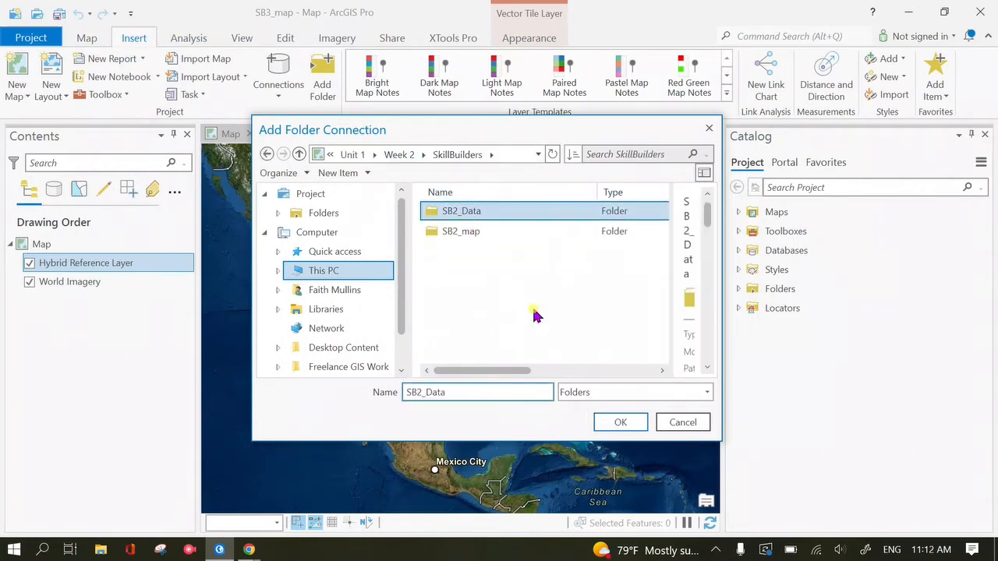
left_click(621, 422)
- Add COUNTY_BOUNDARY.shp from the Boundaries_SHP_COUNTY_BOUNDARY folder of SB2_Data to the map
left_click(737, 288)
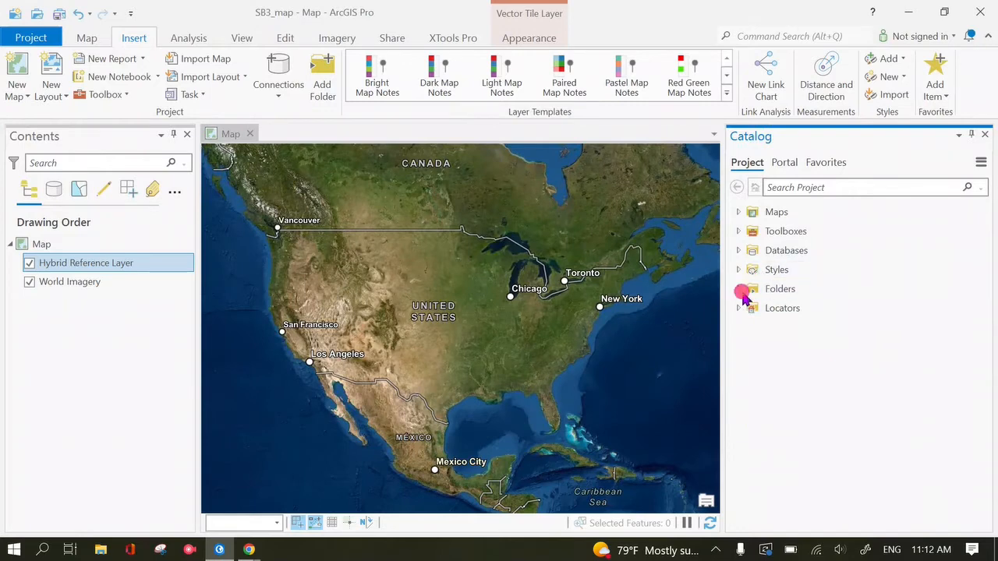
left_click(750, 326)
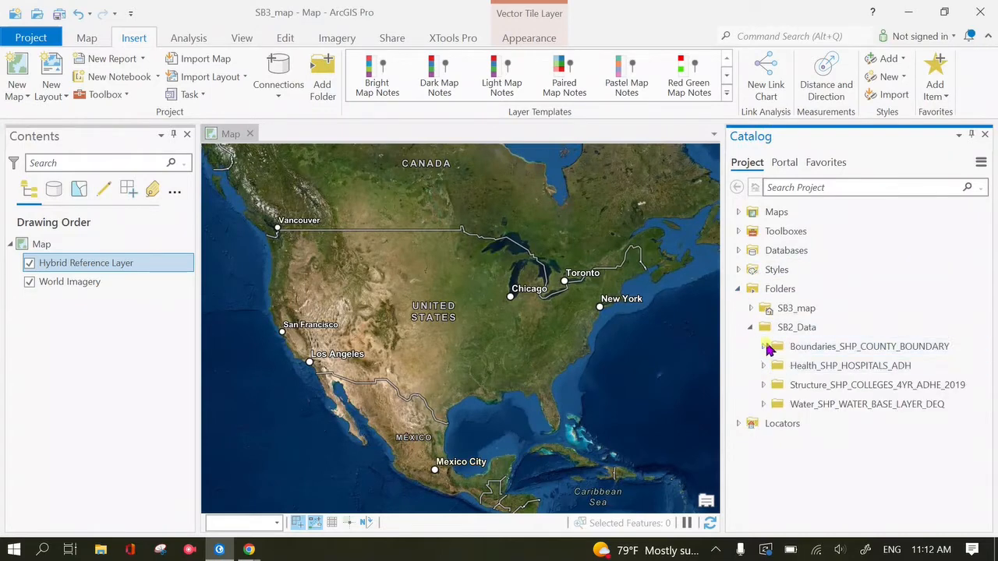
left_click(764, 347)
left_click_drag(828, 367, 426, 329)
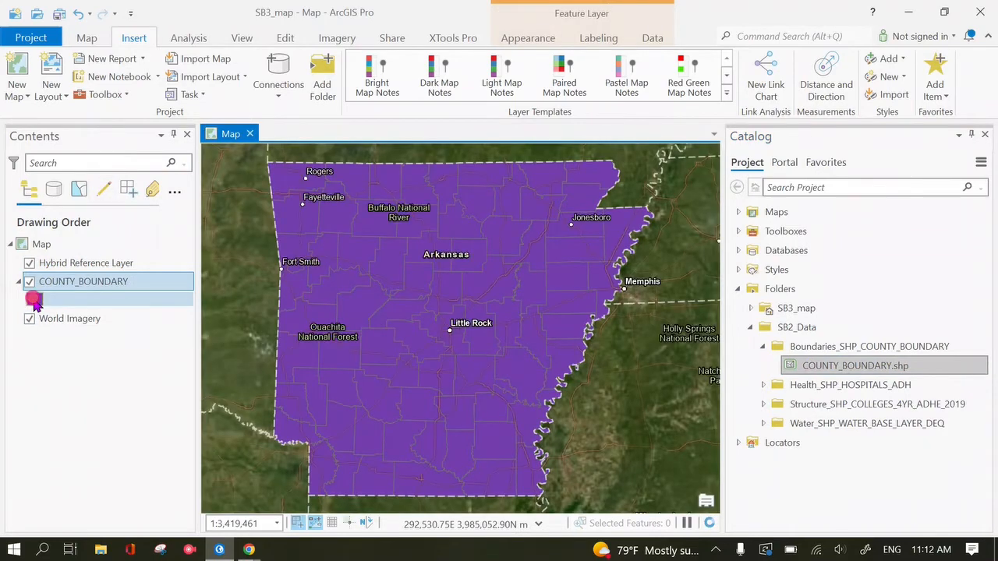
- Symbolize the COUNTY_BOUNDARY layer with the thinner black outline from the gallery, close the Symbology and Catalog panes, and save the project
left_click(34, 301)
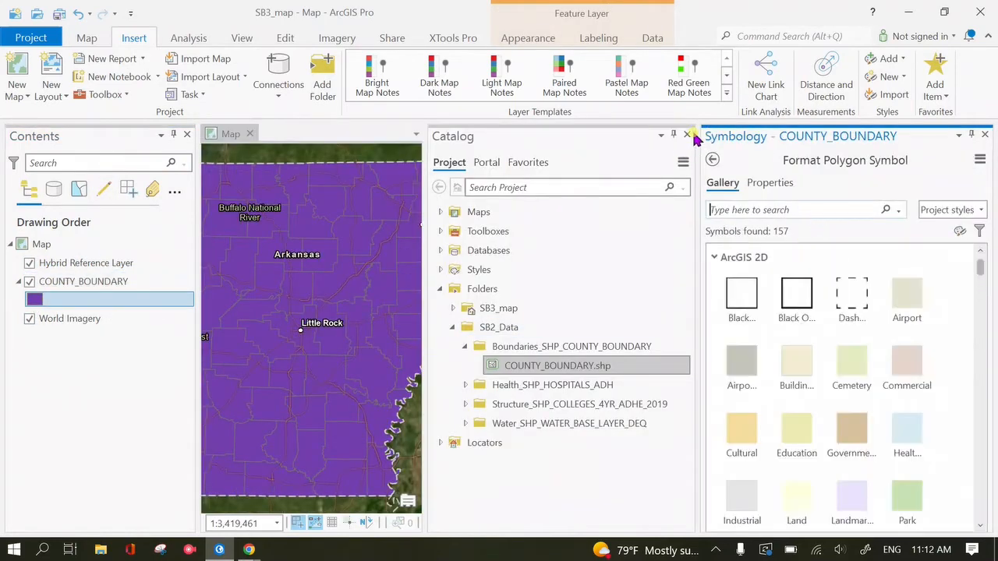
left_click(742, 298)
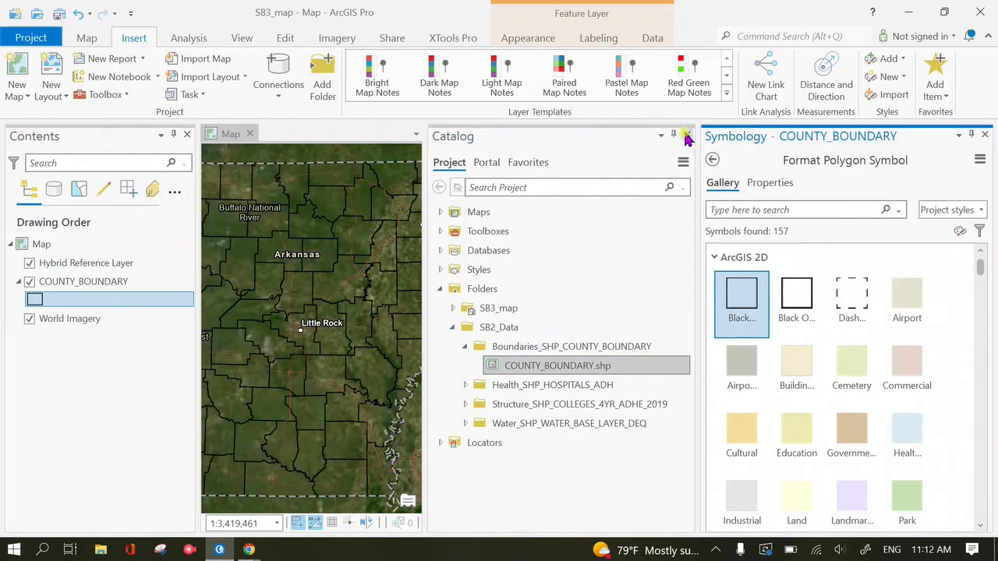
left_click(687, 134)
left_click(984, 136)
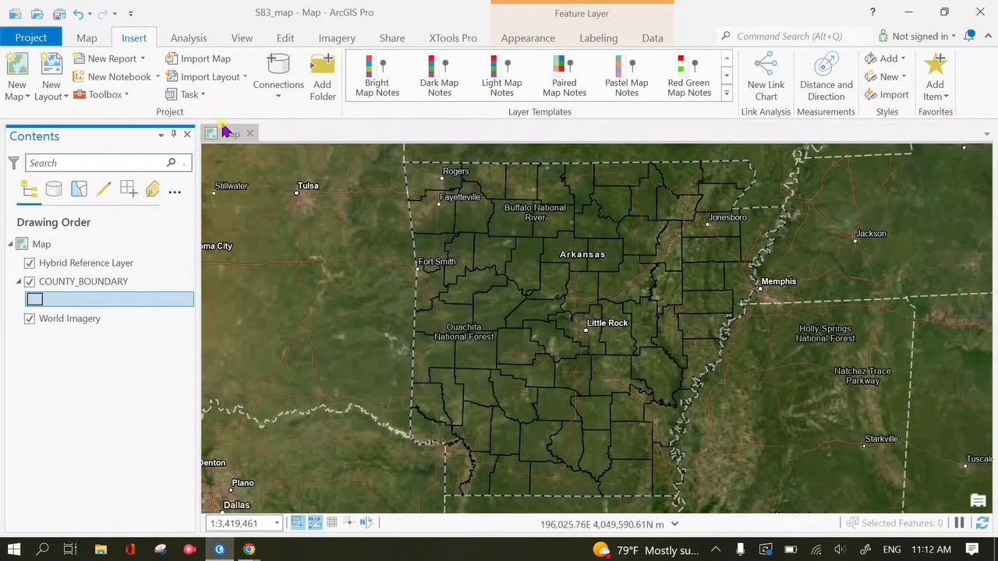
left_click(60, 14)
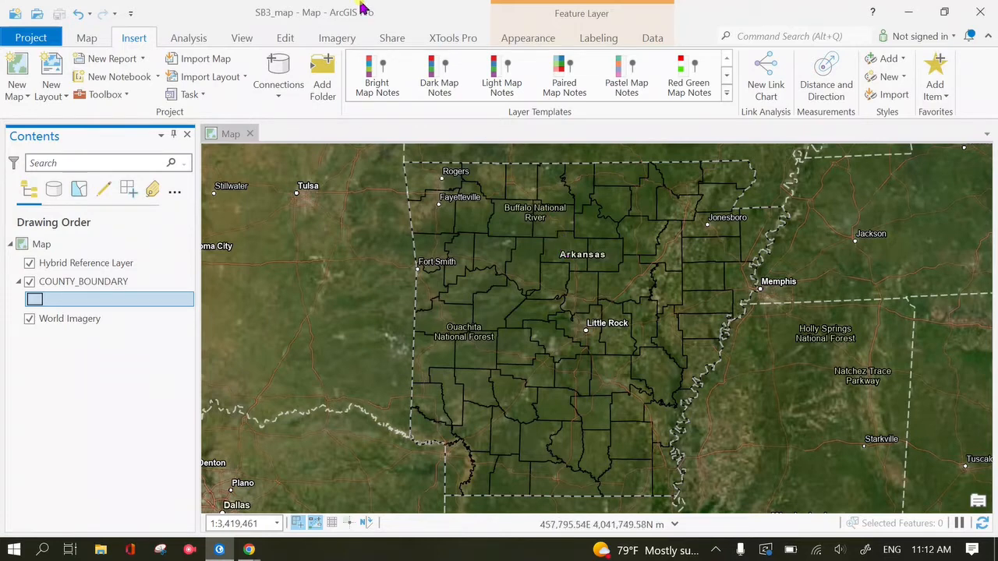
- Reopen the Catalog pane and set it to auto-hide
left_click(235, 38)
left_click(195, 74)
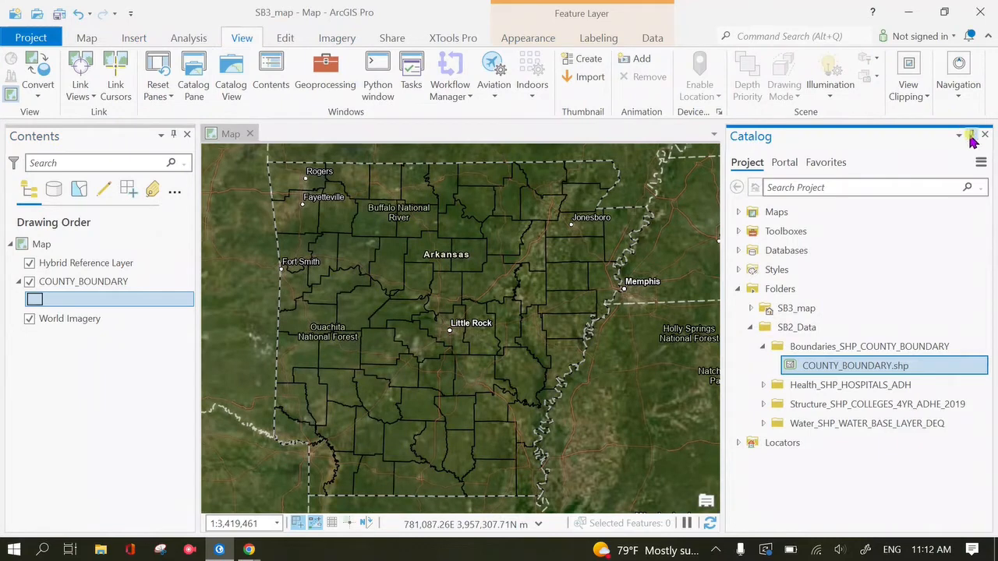
left_click(970, 134)
mouse_move(985, 144)
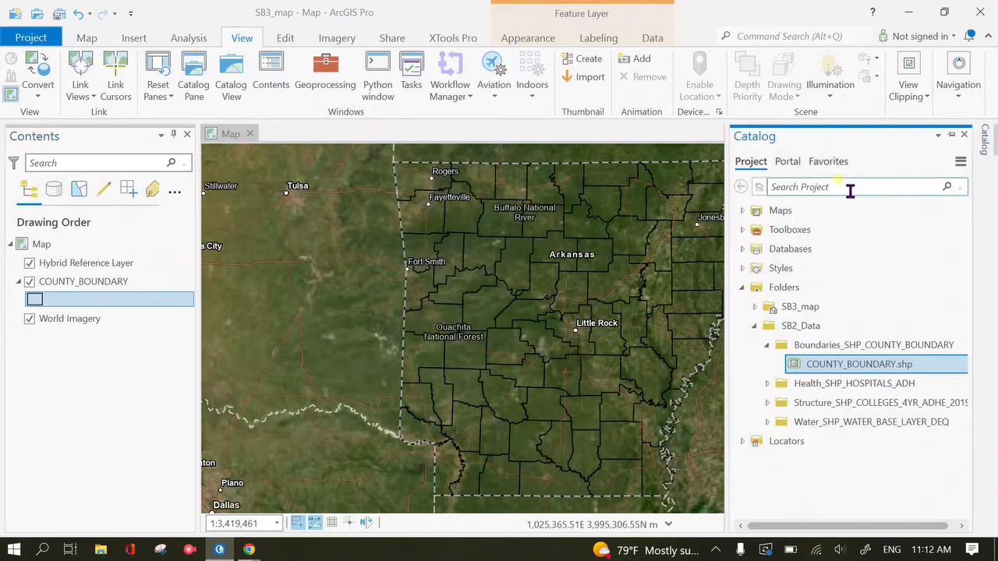
- Start creating a new feature class in the project's SB3_map.gdb geodatabase
left_click(742, 288)
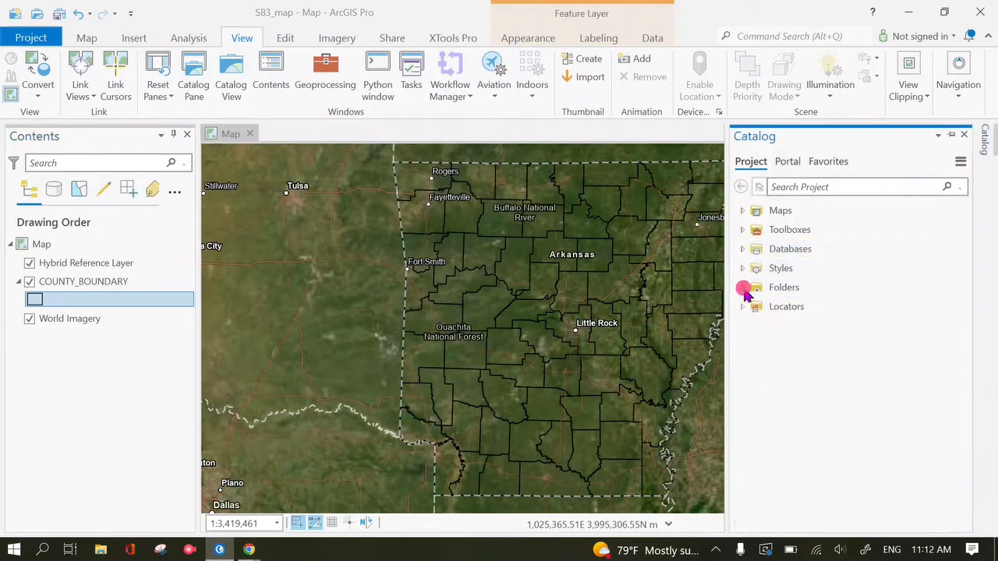
left_click(744, 251)
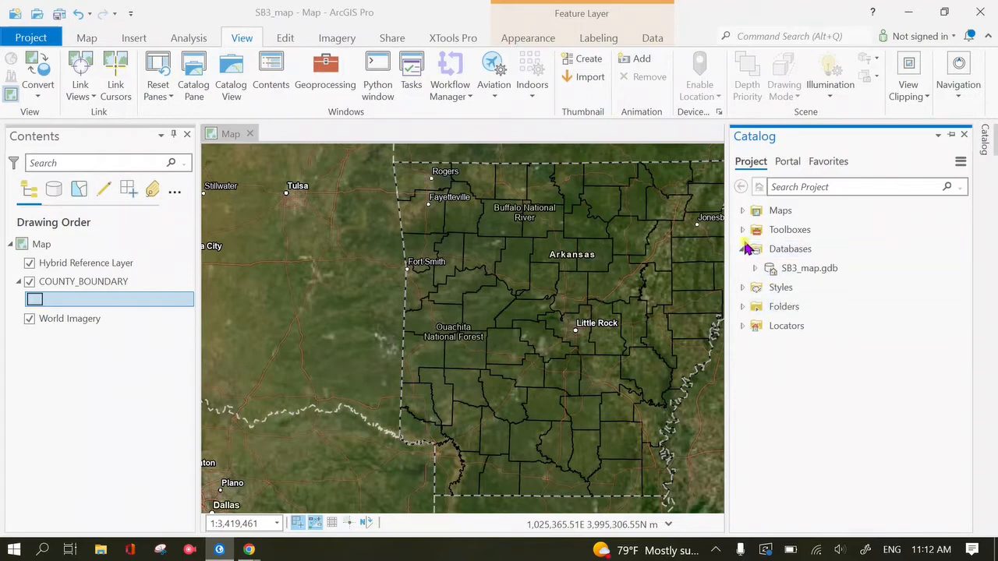
left_click(757, 269)
mouse_move(805, 272)
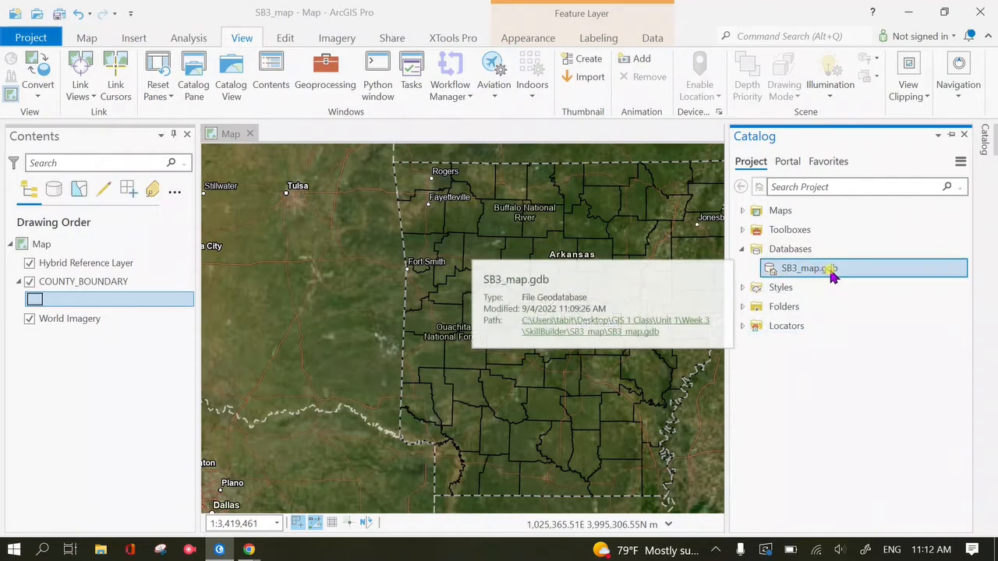
right_click(832, 276)
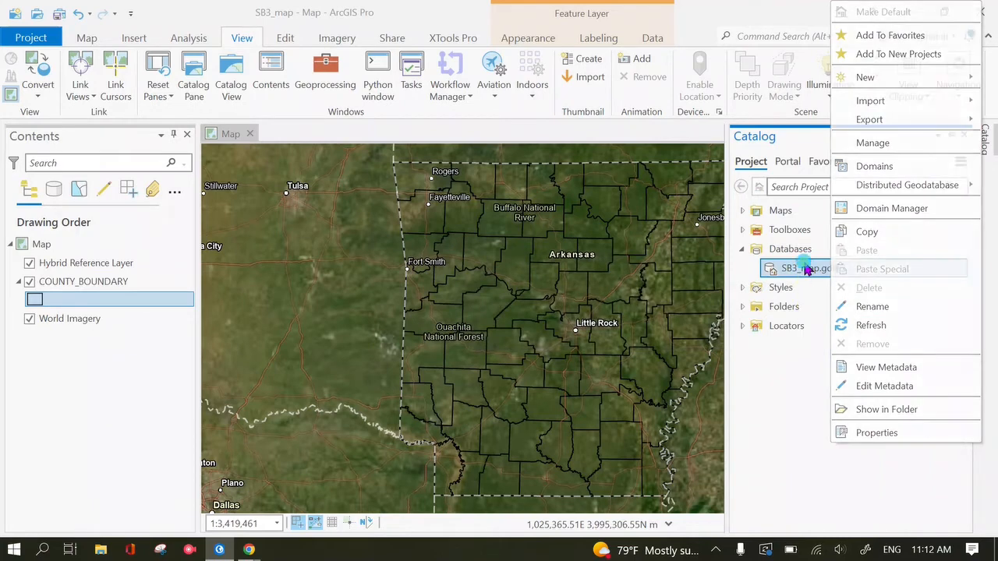
right_click(795, 269)
left_click(775, 367)
right_click(820, 269)
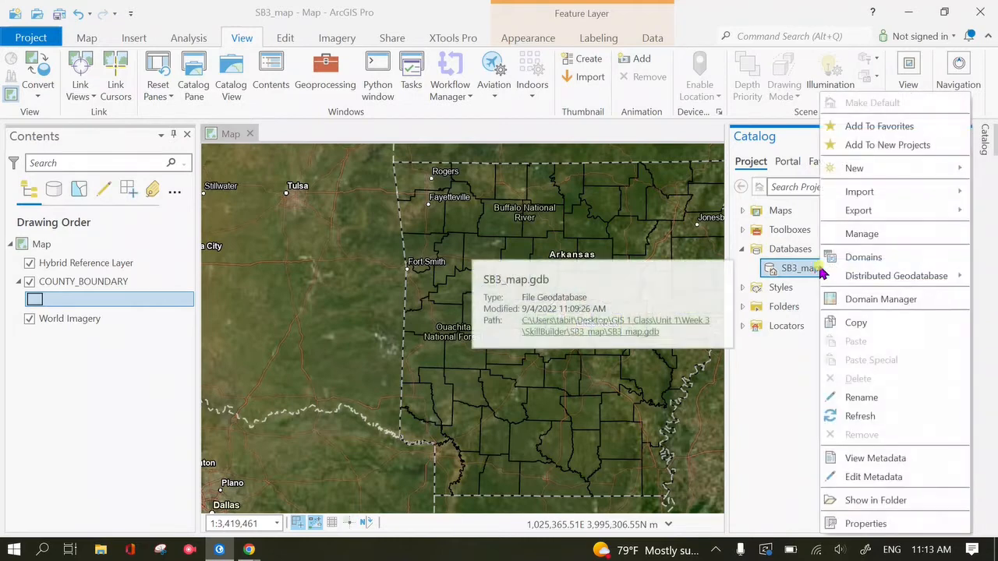
left_click(862, 170)
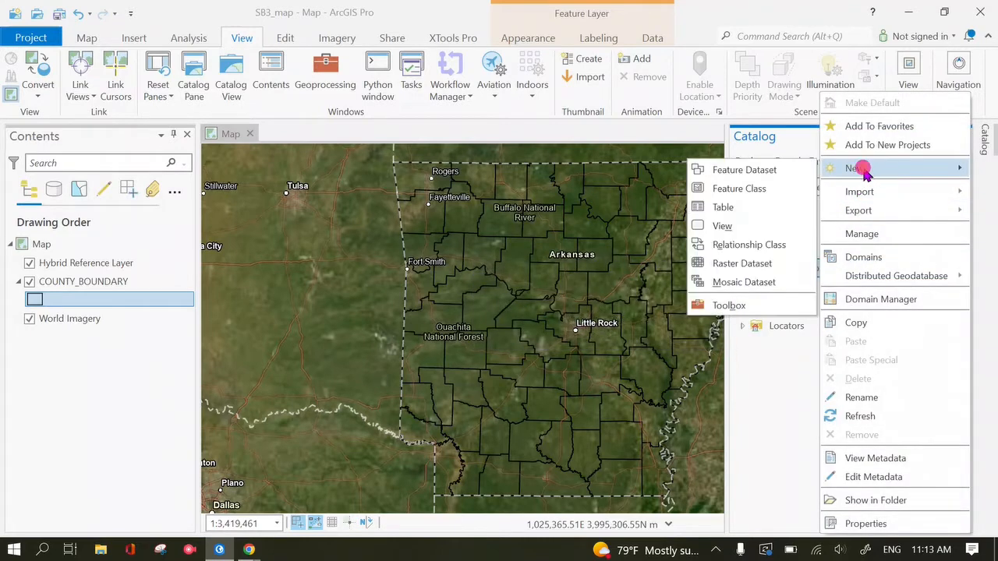
left_click(797, 189)
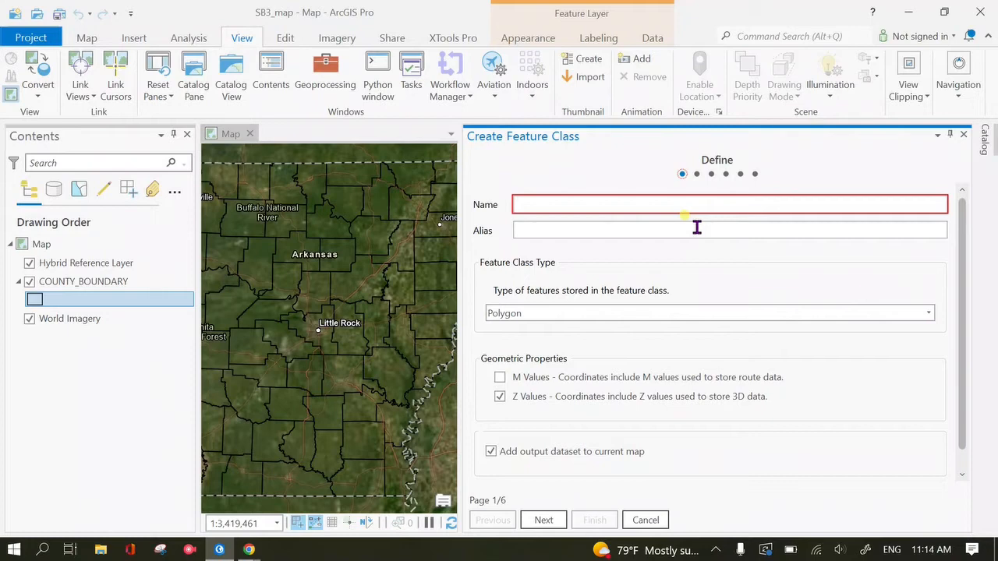
- Name the feature class ParksArkansas with the alias "Parks I Have Visited in Arkansas" and set its type to Point
left_click(644, 201)
type("Parks")
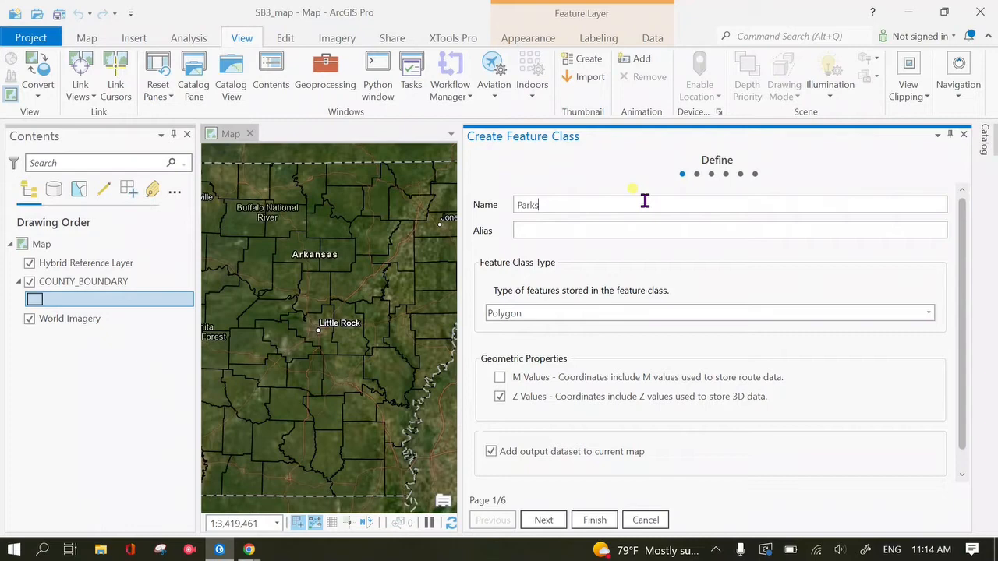
type("Arkansas")
key("Tab")
type("Parks I Have Visited ")
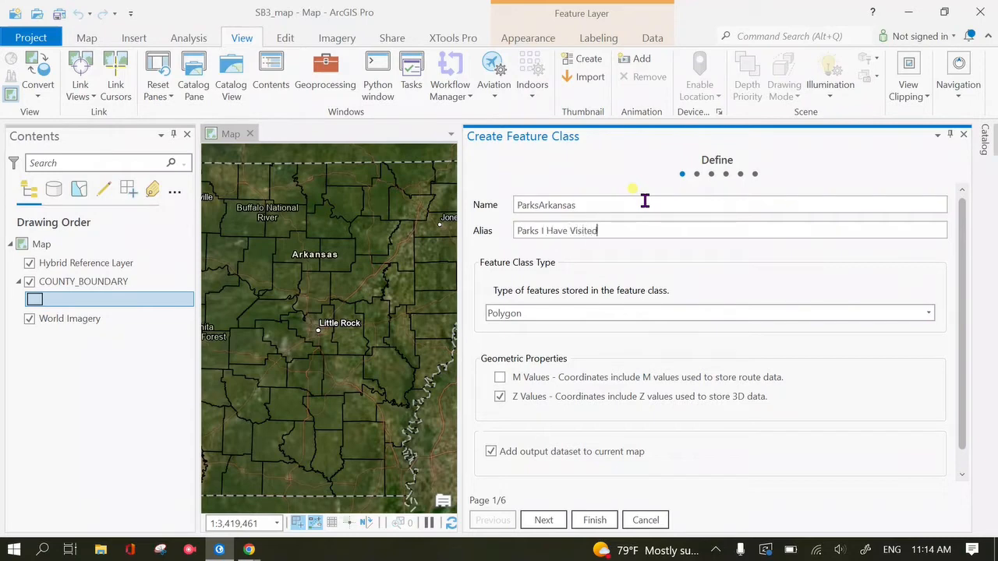
type("in Arkansas")
left_click(755, 318)
left_click(647, 362)
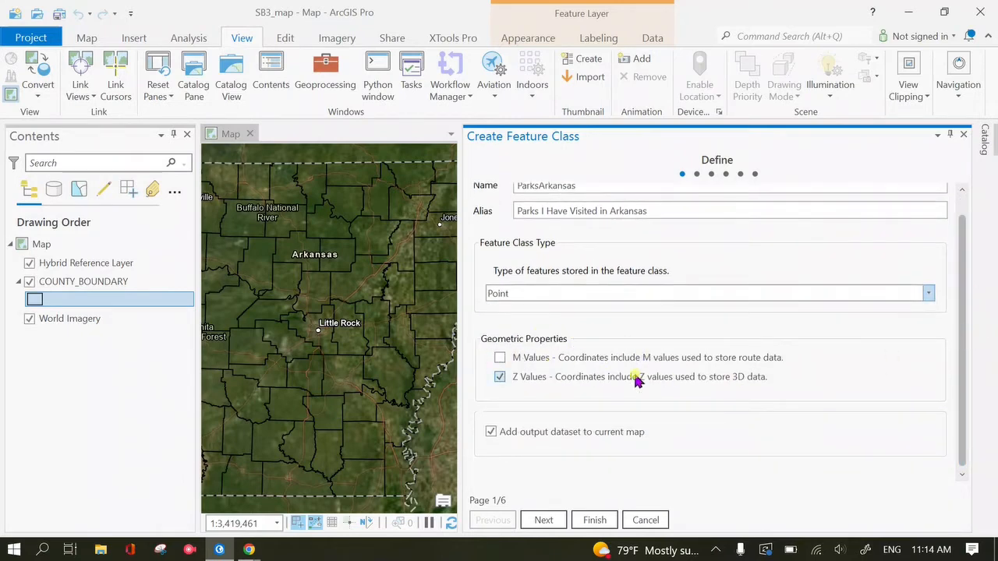
left_click(499, 378)
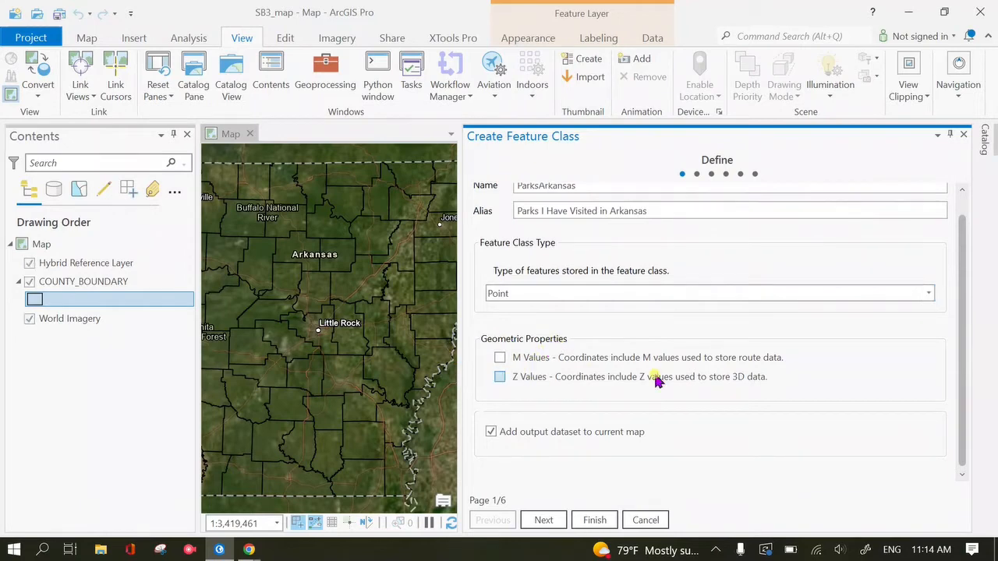
left_click(500, 376)
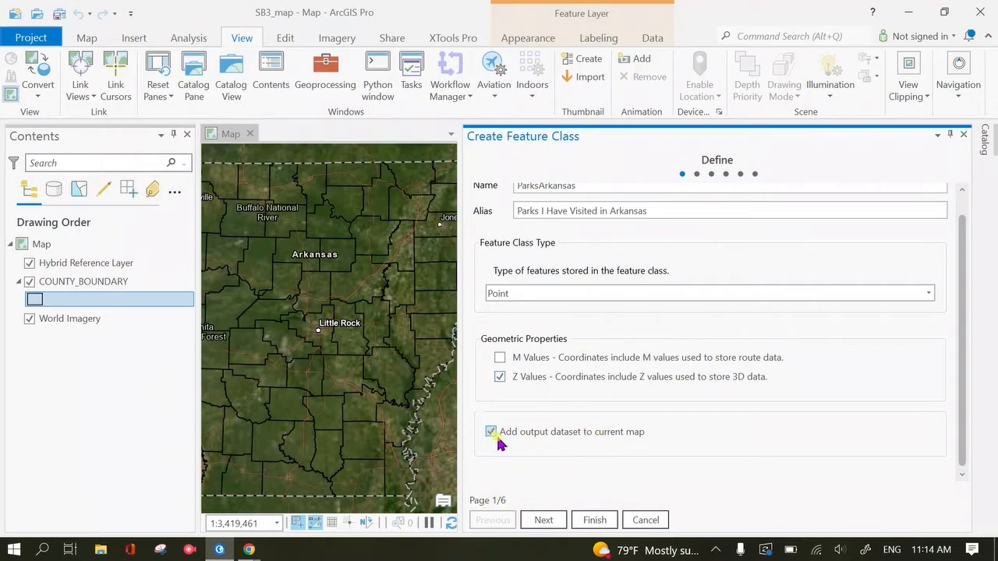
left_click(543, 521)
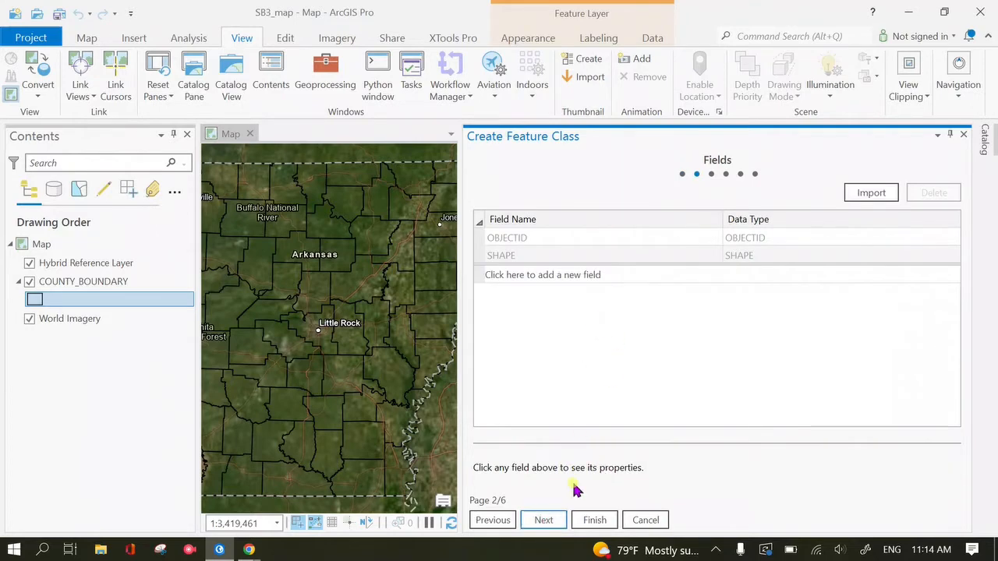
left_click(498, 519)
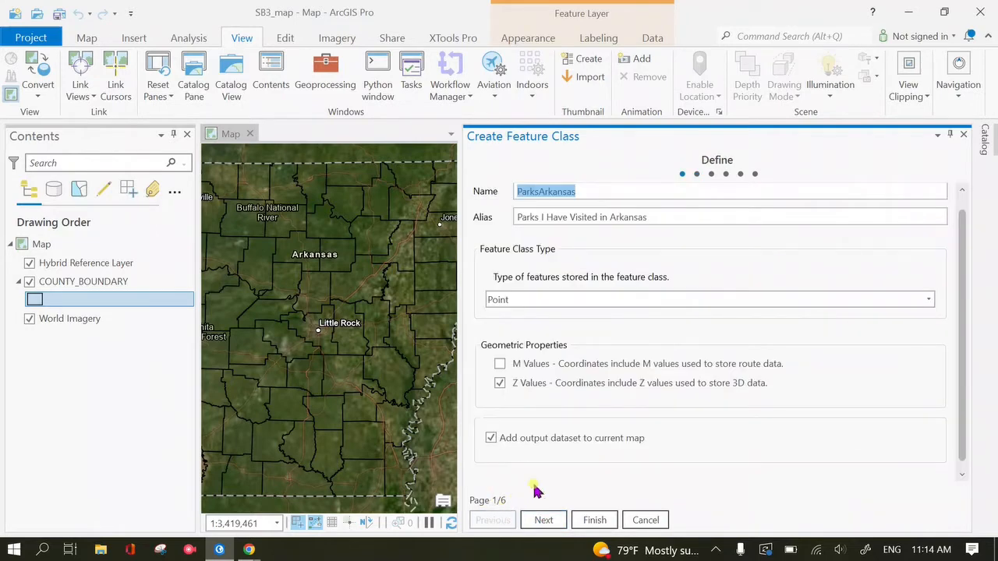
scroll(732, 397, "up", 1)
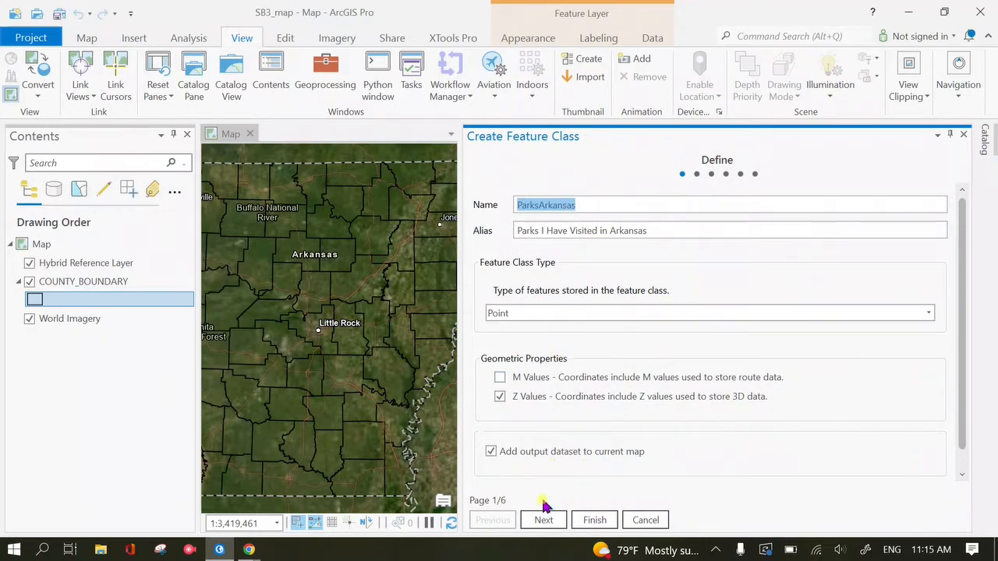
scroll(584, 457, "down", 1)
- Add a text field named YearVisited to the feature class and give it the alias "Year Visited"
left_click(550, 526)
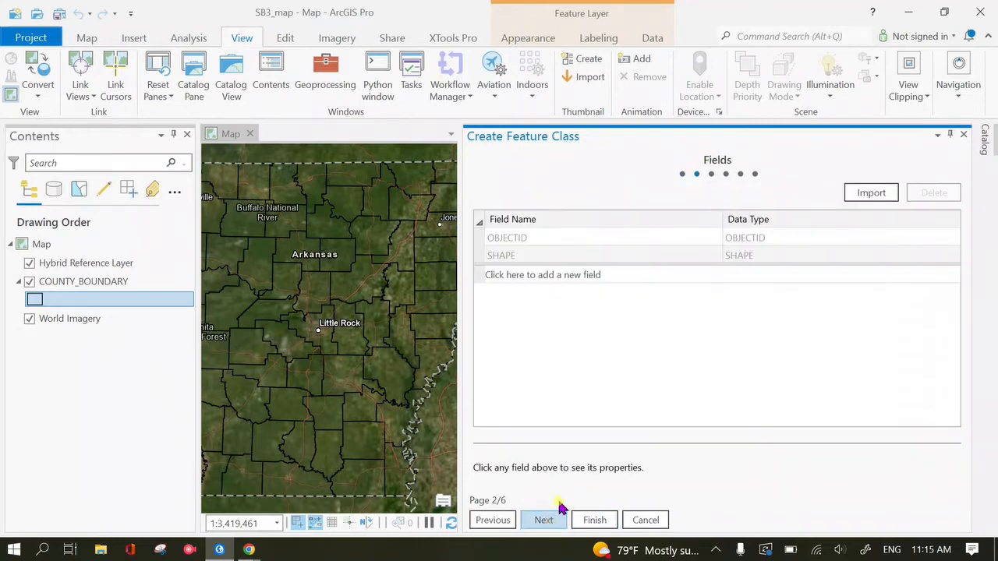
left_click(614, 275)
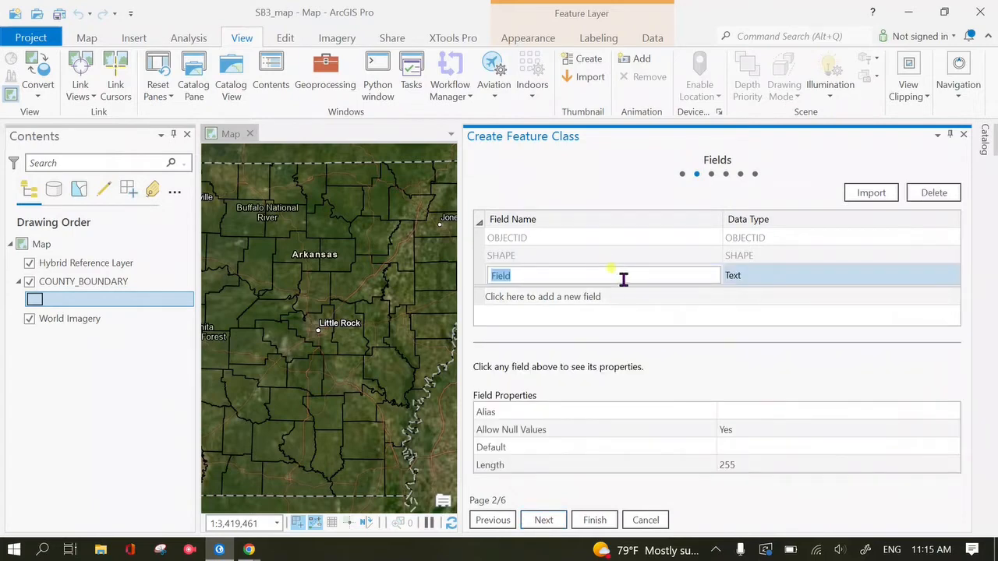
type("YearVisit")
left_click(731, 411)
left_click(734, 410)
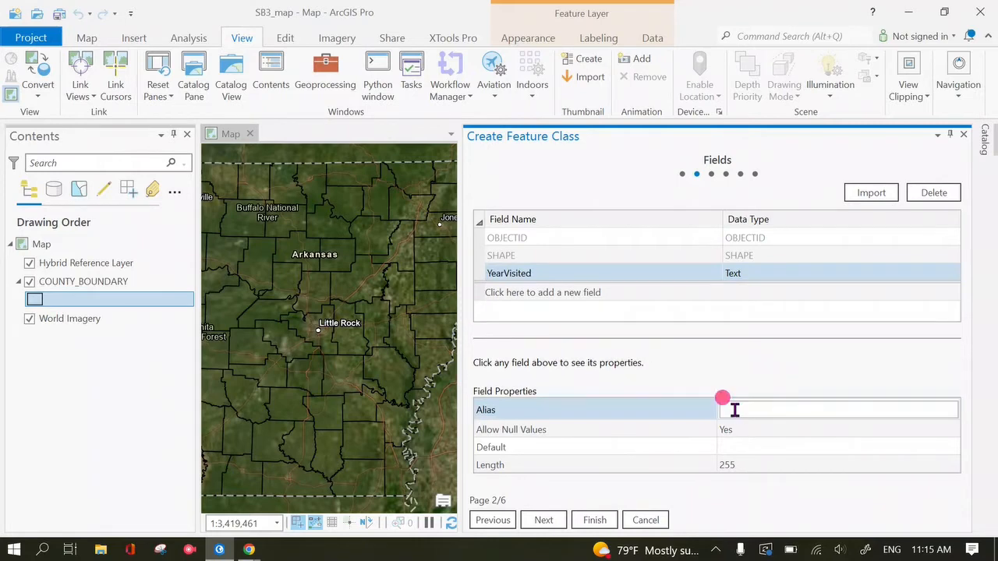
type("Year Visited")
- Set Allow Null Values to No for the YearVisited field
left_click(729, 429)
left_click(729, 429)
left_click(951, 428)
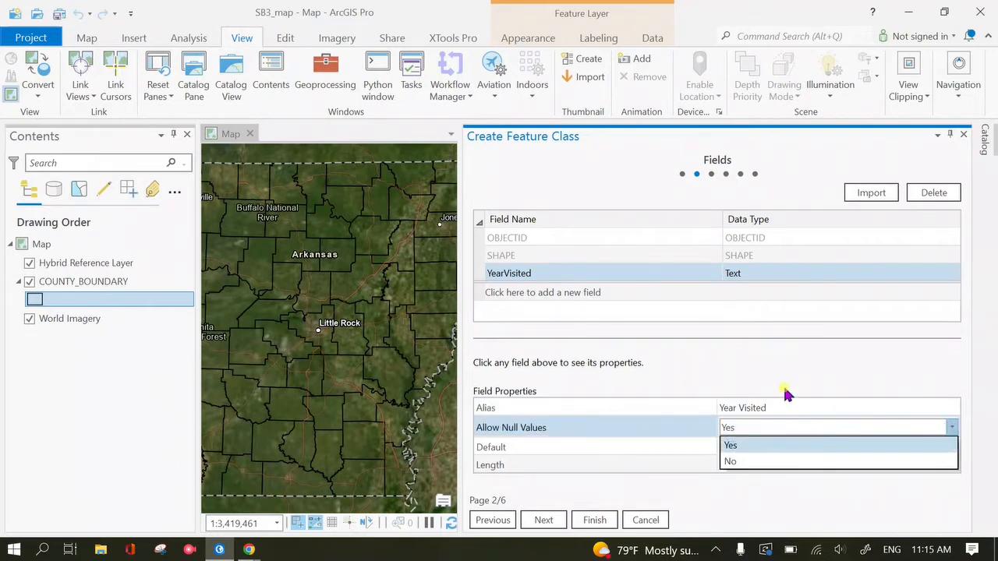
left_click(803, 459)
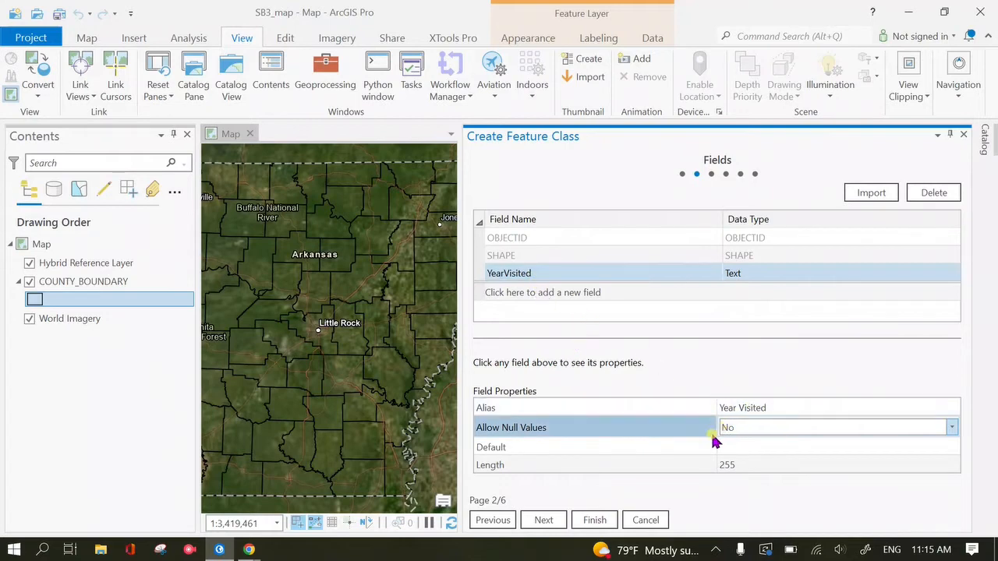
- Try Allow Null Values set to Yes for the YearVisited field and return it to No
left_click(952, 427)
left_click(767, 445)
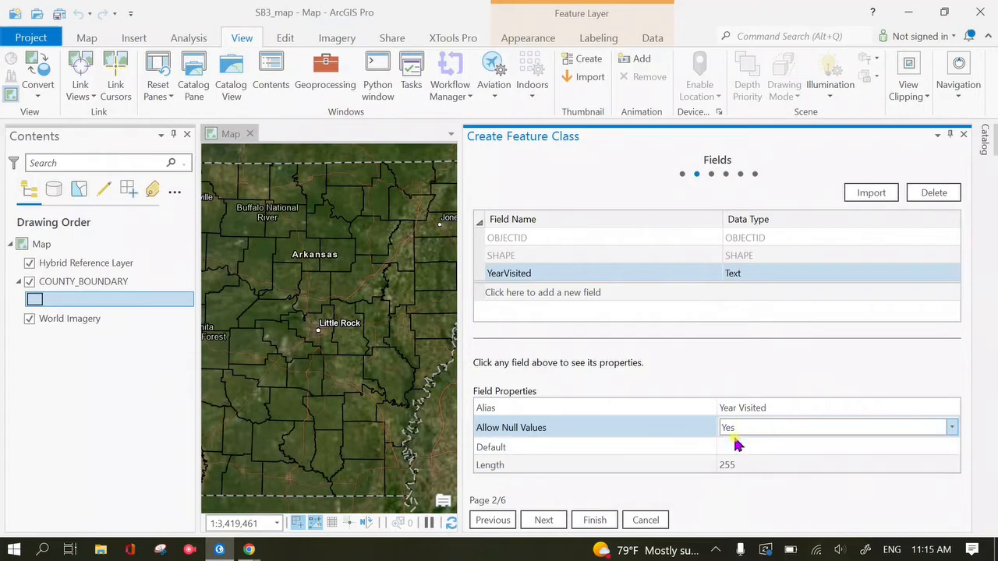
left_click(952, 427)
left_click(858, 458)
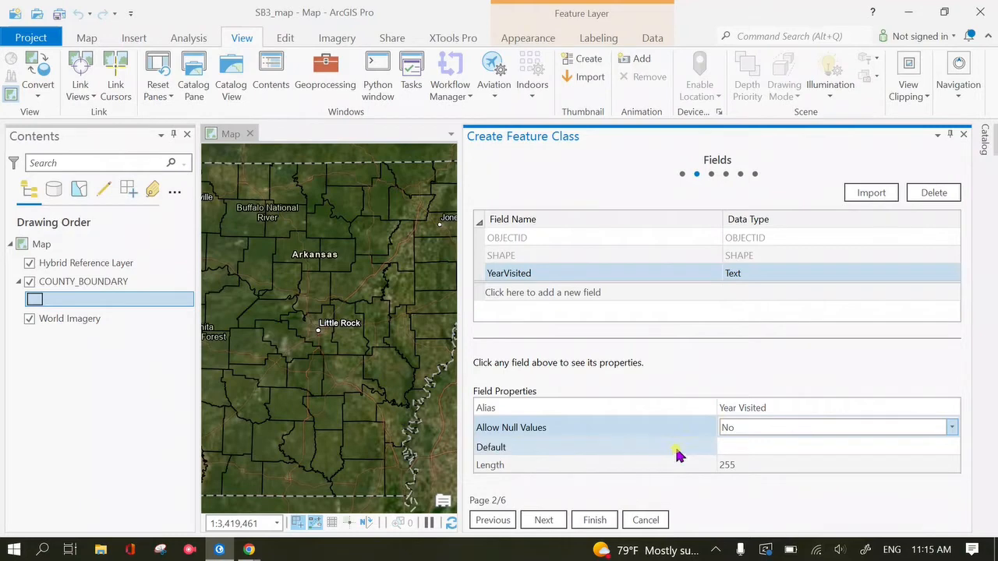
- Set the default value of the YearVisited field to 2018
left_click(736, 444)
left_click(724, 434)
left_click(726, 445)
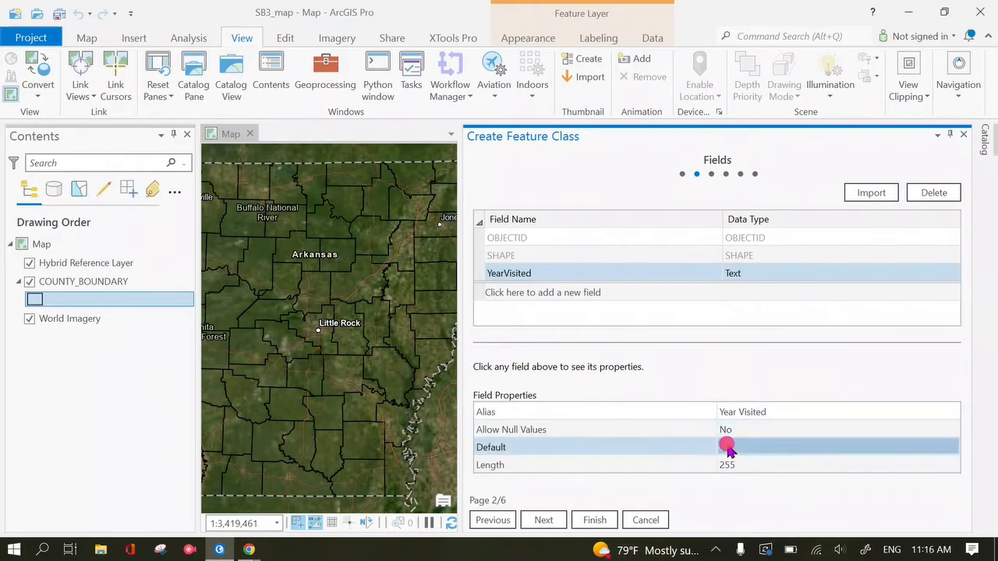
left_click(726, 445)
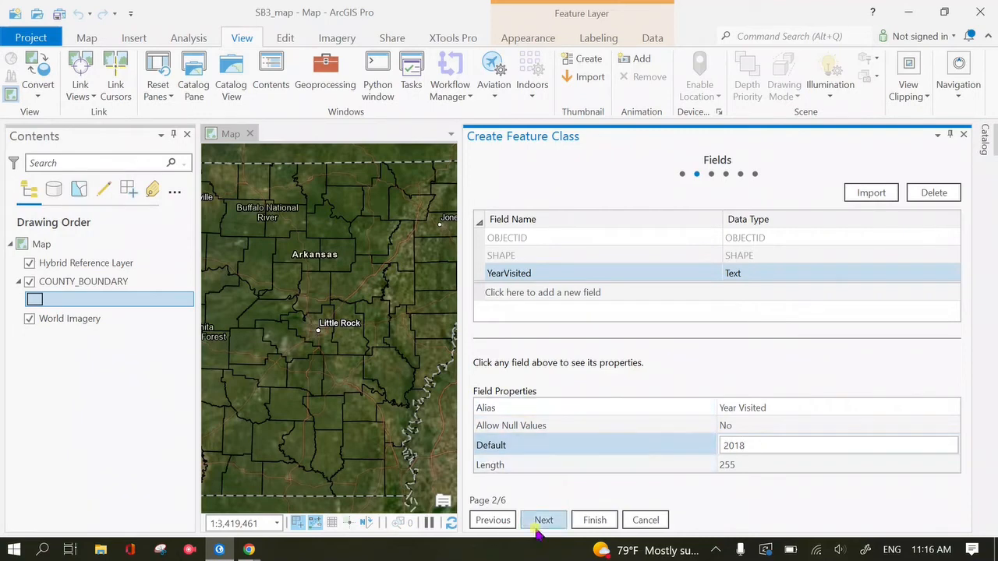
left_click(577, 425)
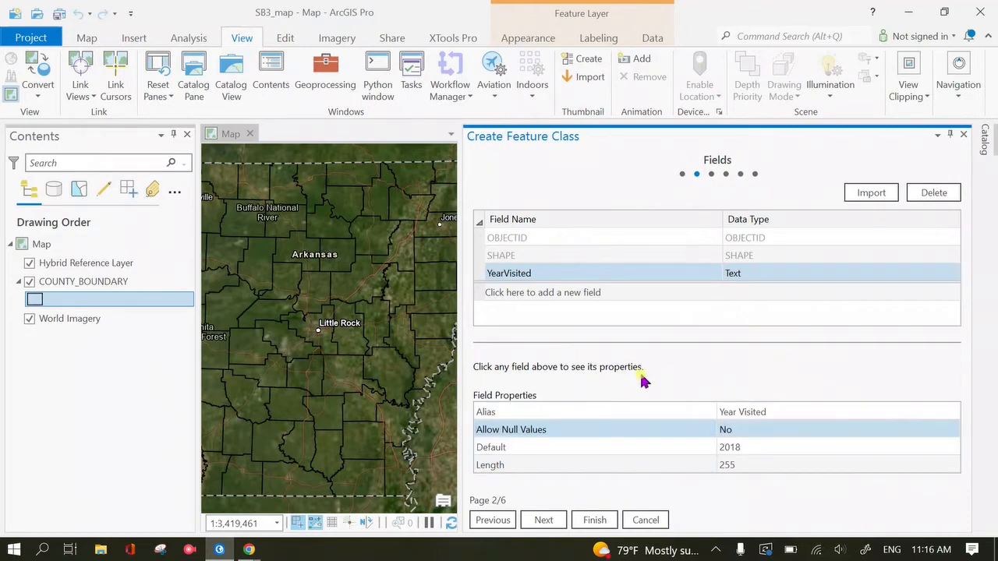
- Add a text field named ParkName with the alias "Park Name" and set its Allow Null Values to No
left_click(561, 294)
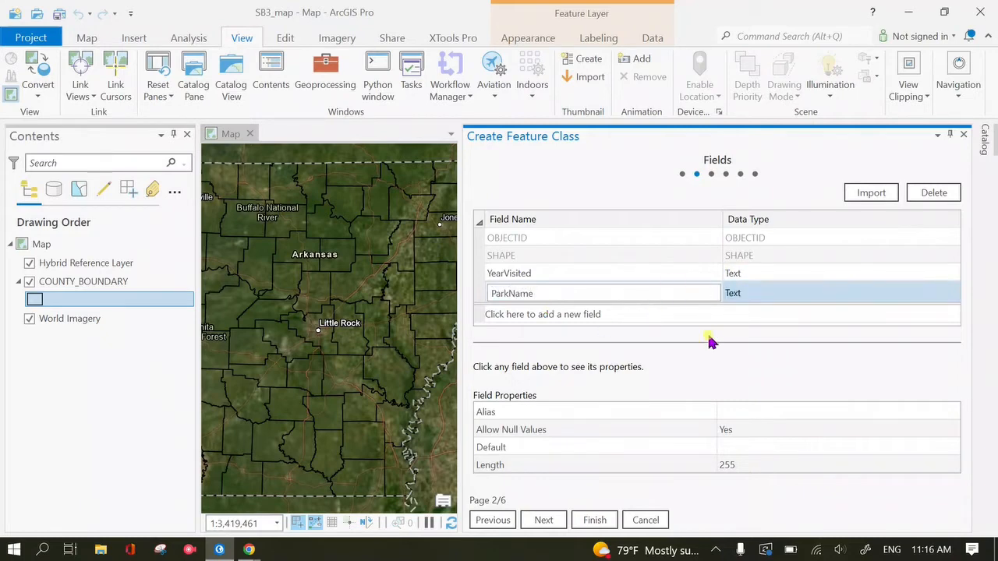
left_click(750, 409)
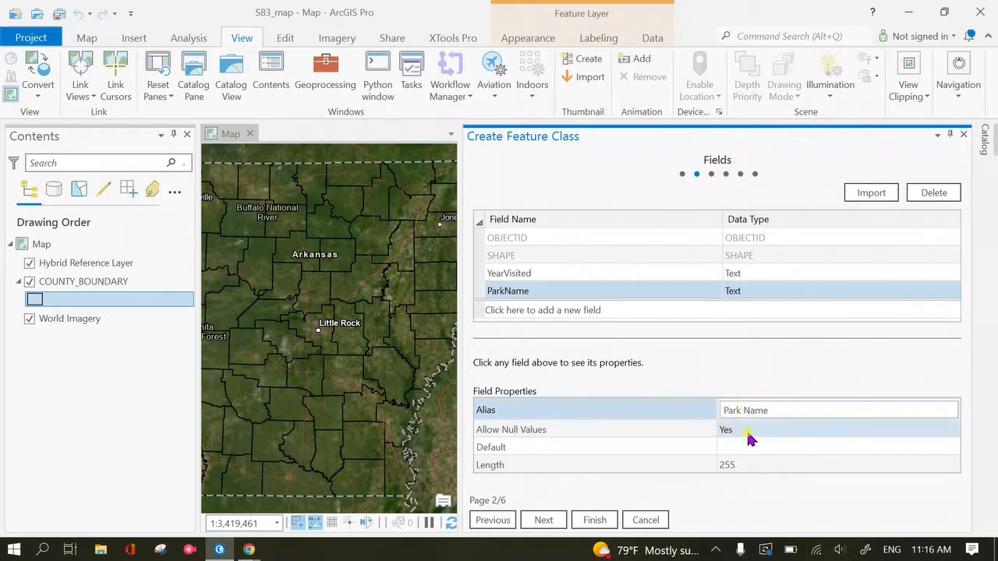
left_click(749, 429)
left_click(952, 427)
left_click(740, 460)
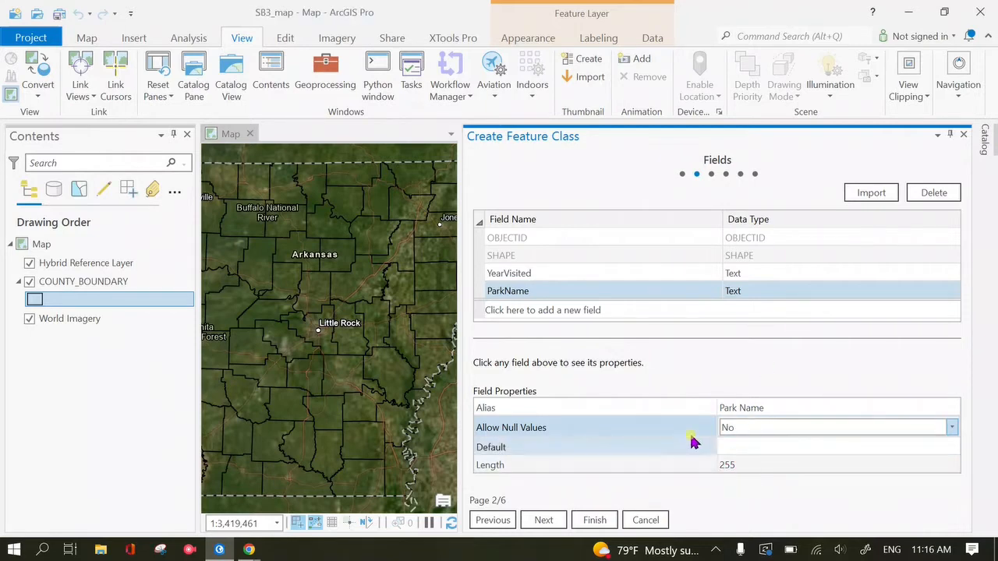
- Add another text field below ParkName and start editing its name
left_click(590, 310)
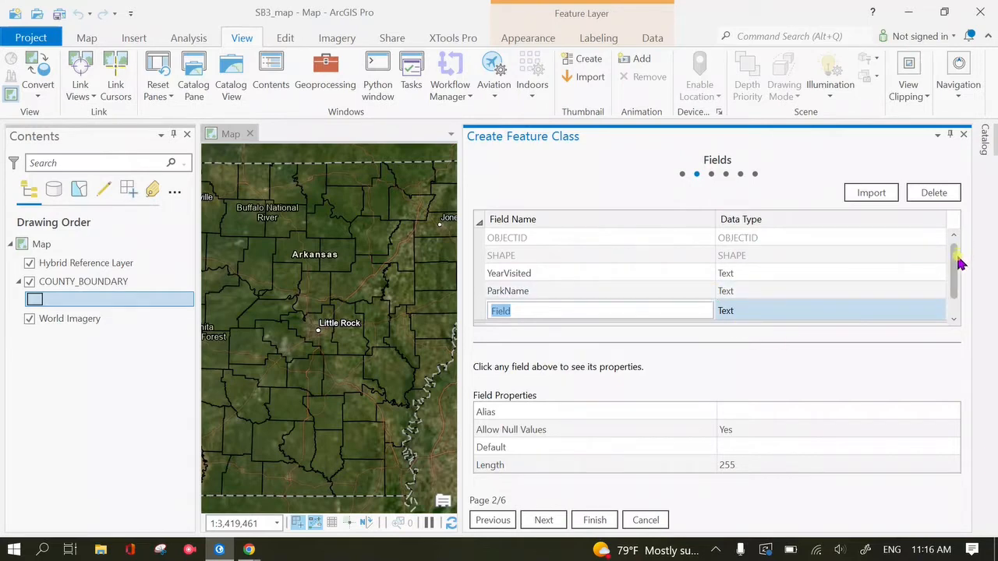
scroll(955, 271, "down", 1)
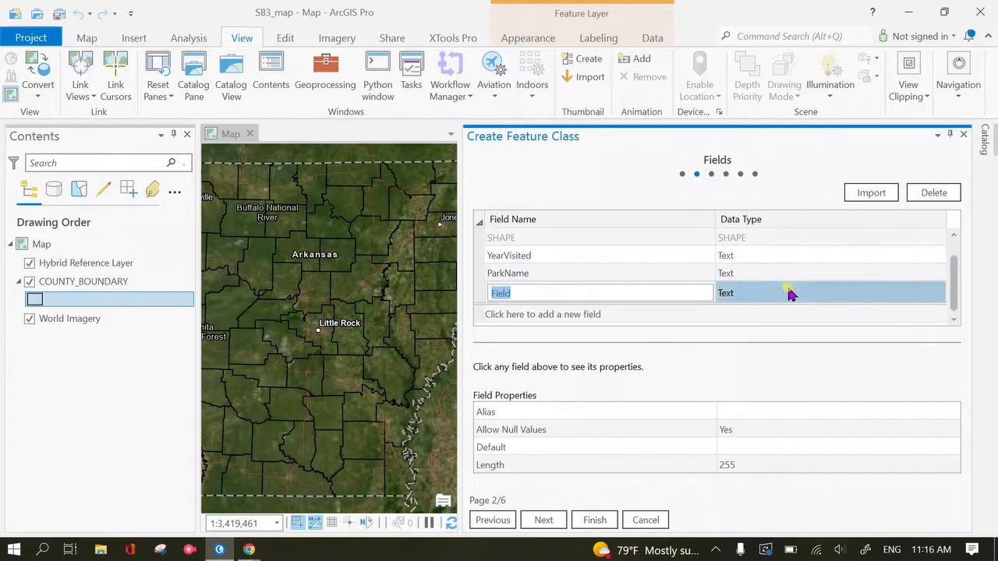
left_click(555, 290)
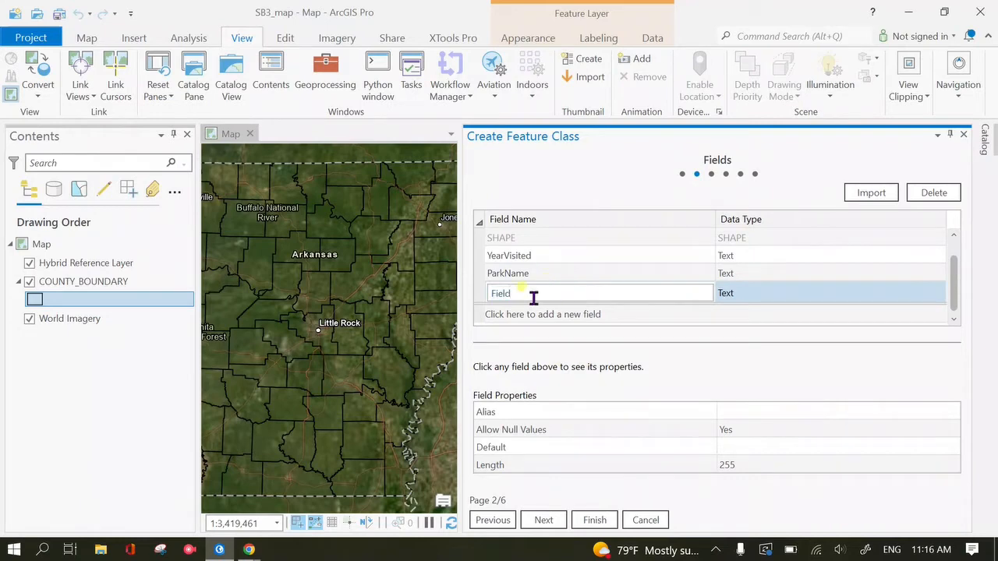
- Try Date as the data type of the YearVisited field and return it to Text
left_click(562, 258)
left_click(724, 257)
left_click(633, 262)
left_click(748, 256)
left_click(803, 257)
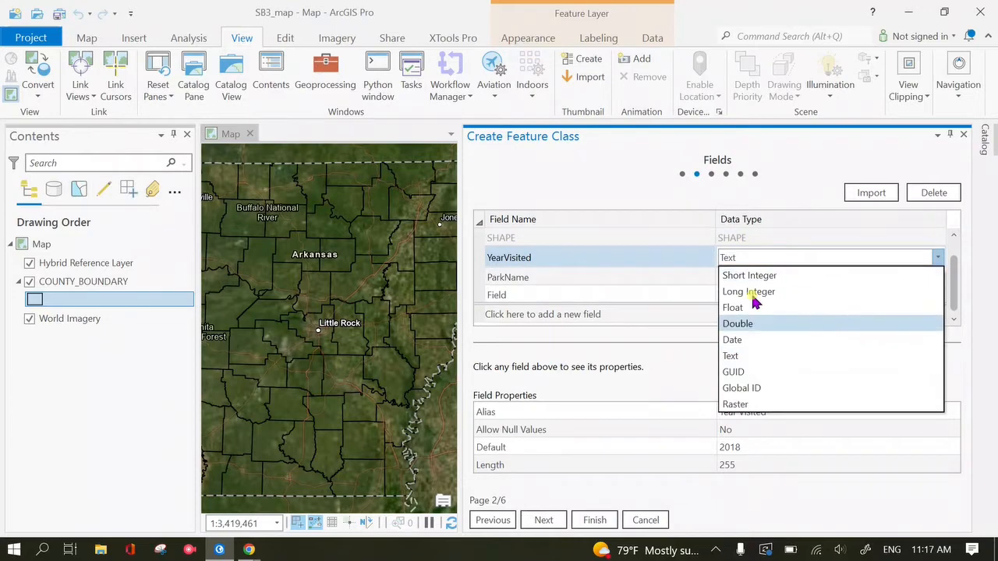
left_click(750, 340)
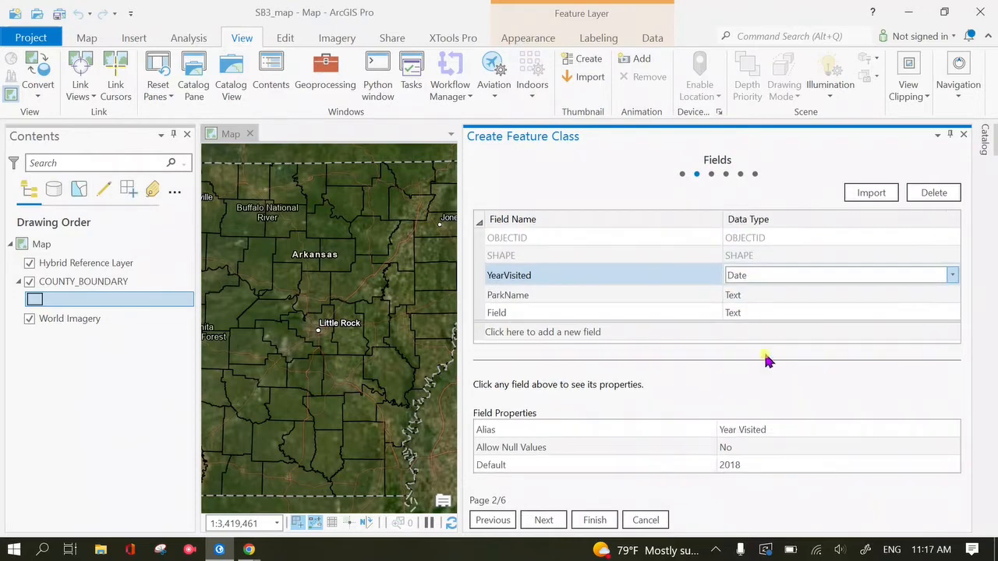
left_click(952, 276)
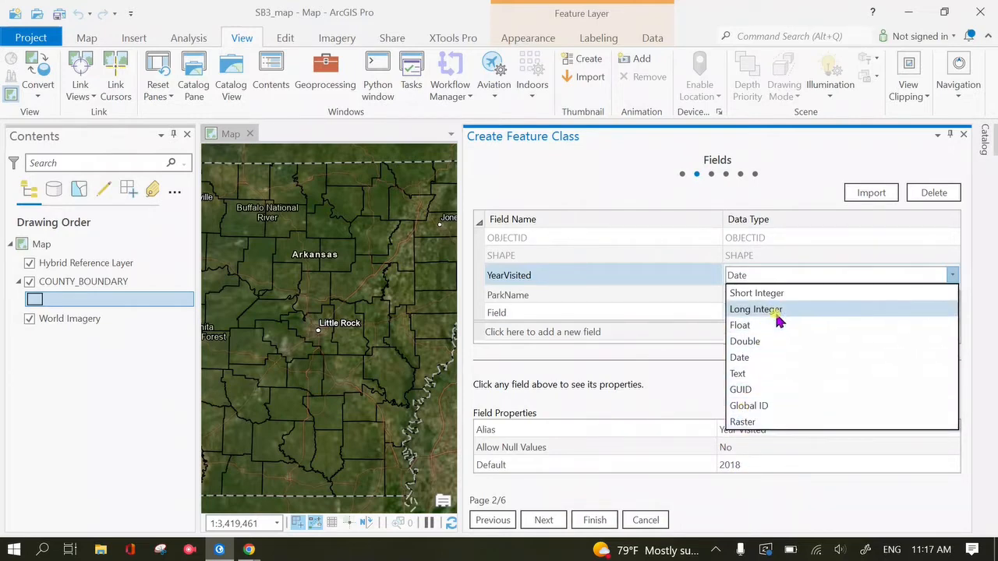
left_click(753, 374)
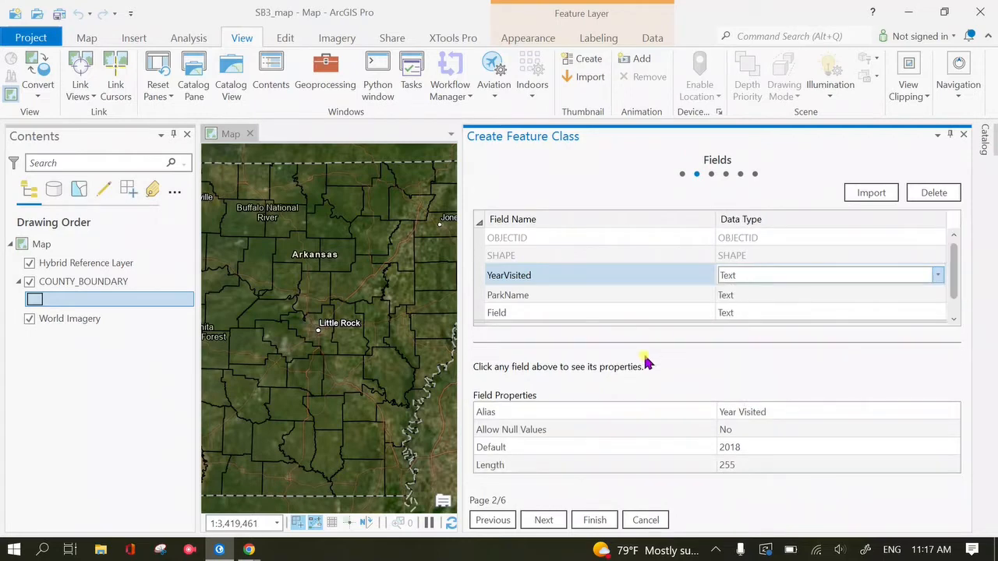
left_click(716, 549)
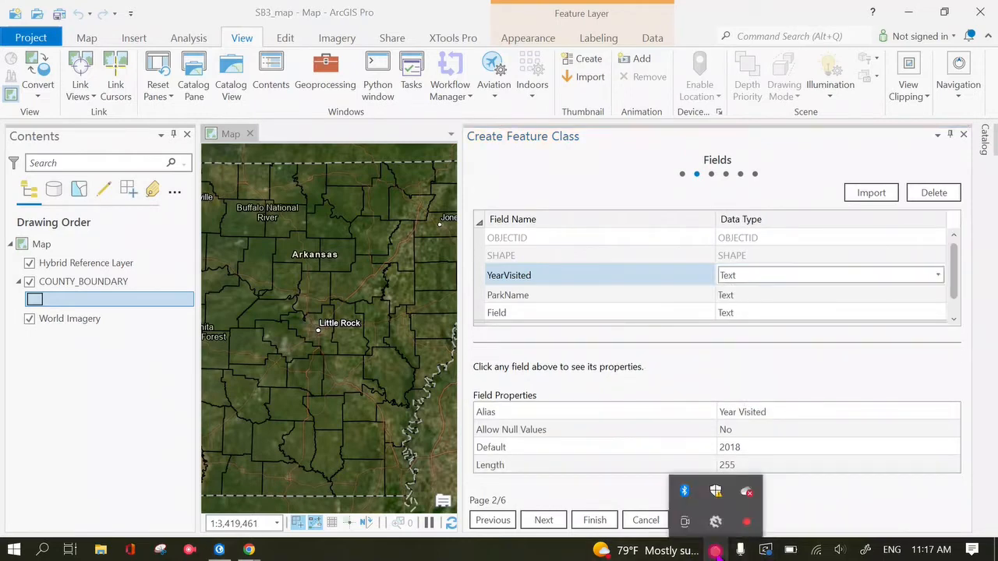
left_click(746, 521)
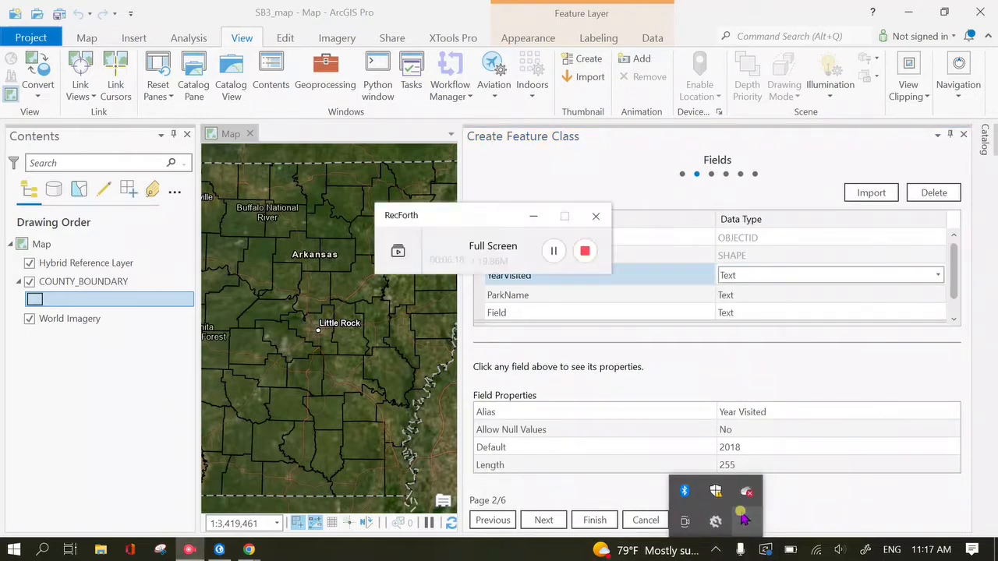
left_click(590, 249)
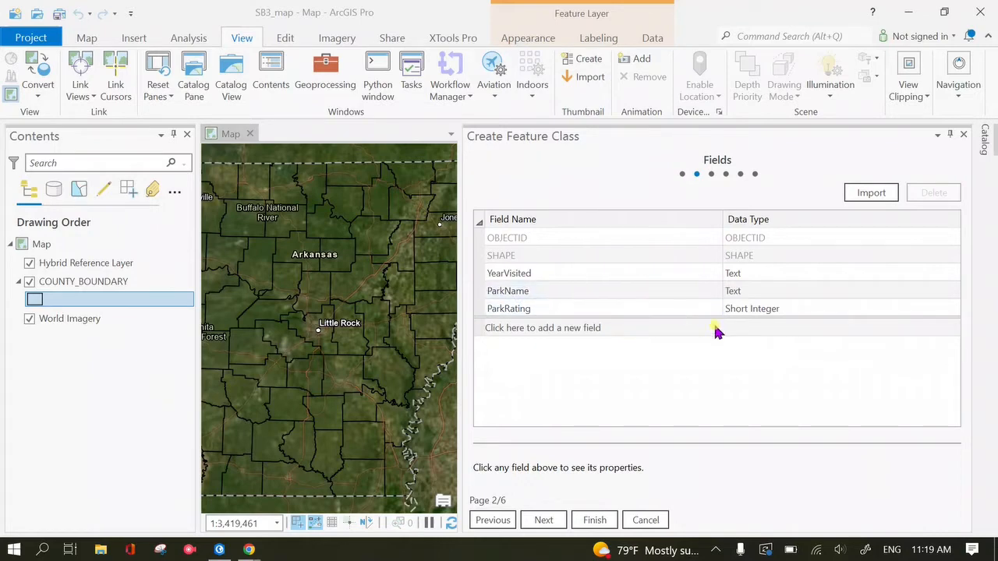
- Review the ParkRating field's alias, null-value and default properties, keeping Allow Null Values at No and the default blank
left_click(766, 313)
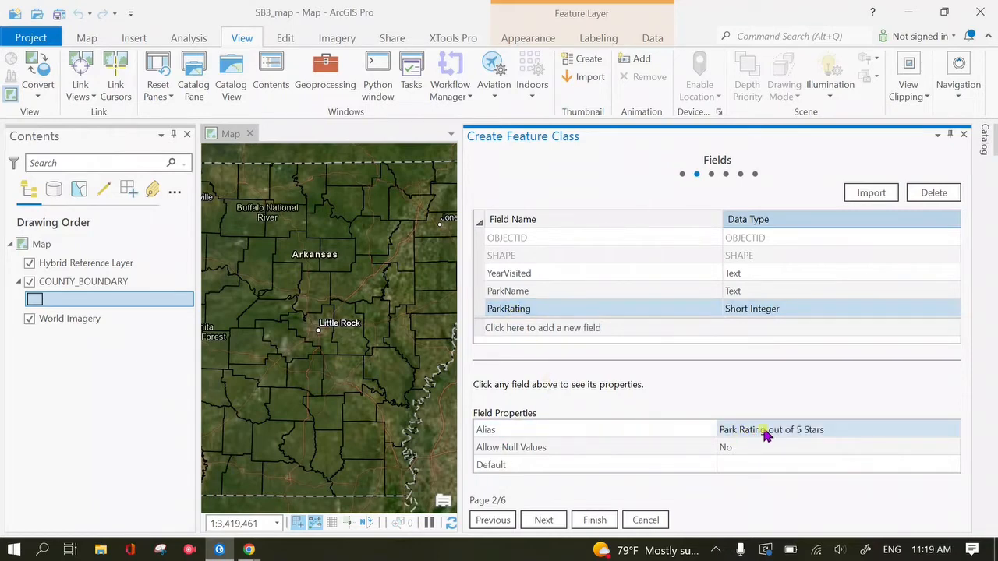
left_click(808, 447)
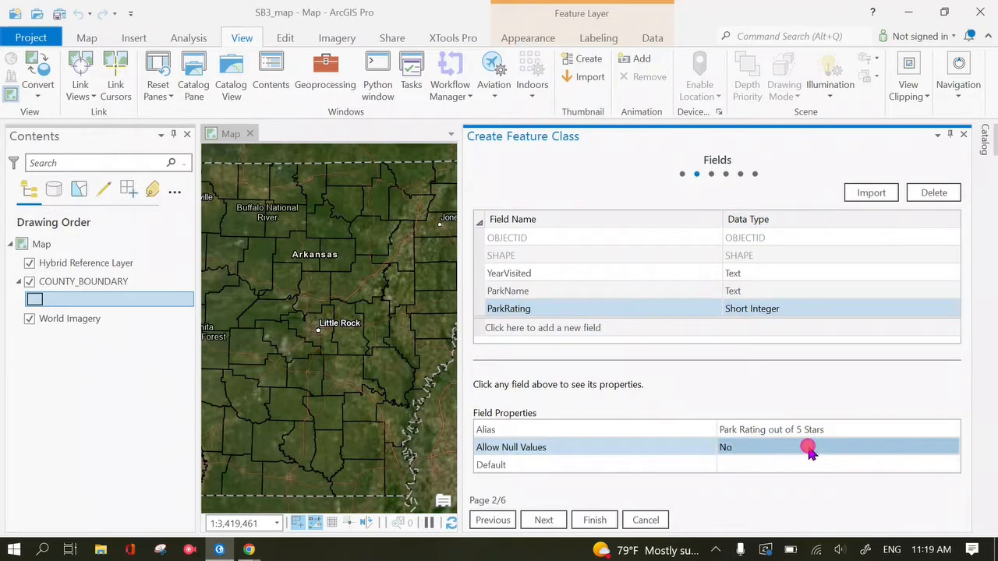
left_click(950, 445)
left_click(737, 478)
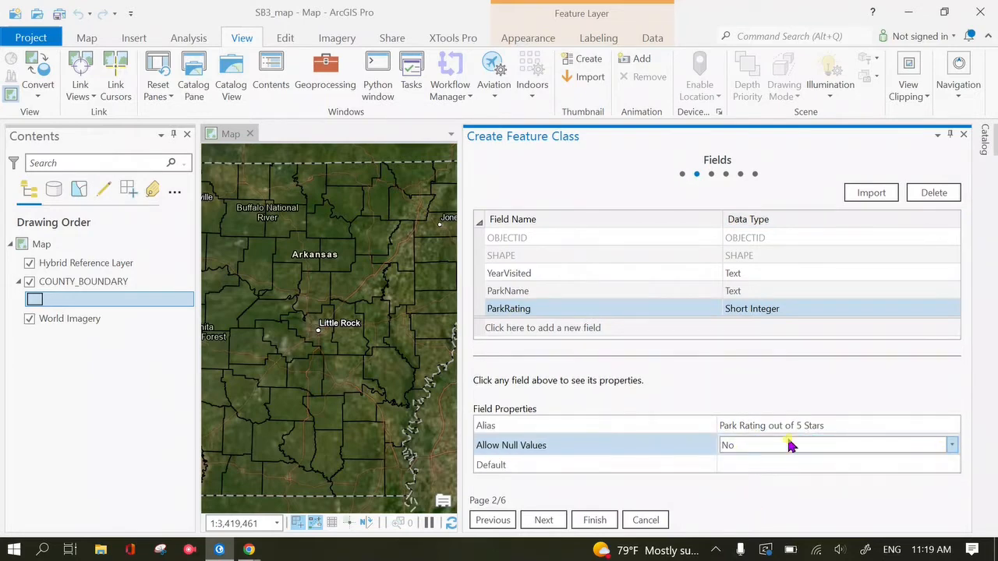
left_click(737, 467)
left_click(737, 467)
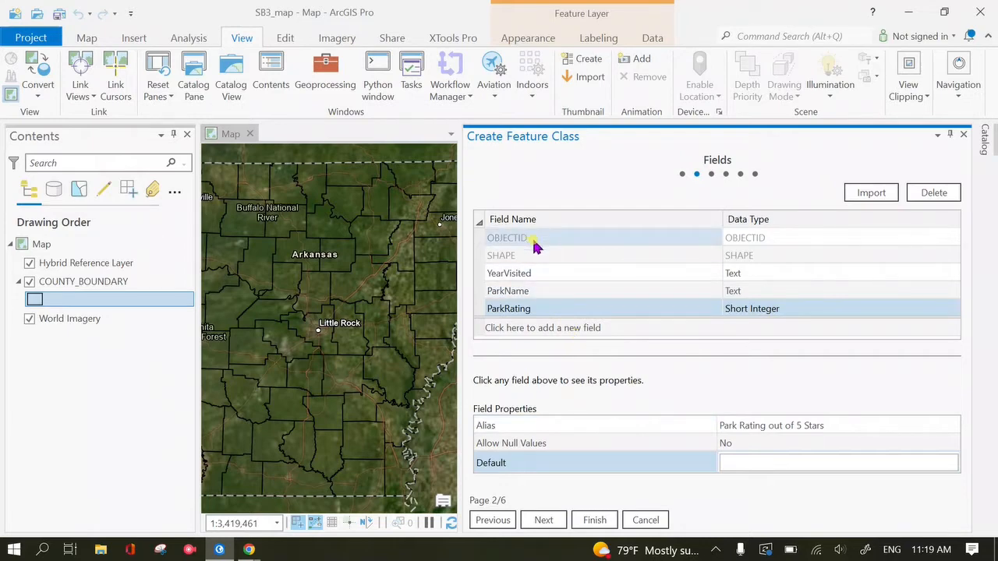
- Proceed to the spatial reference and accept NAD 1983 UTM Zone 15N as the XY coordinate system
left_click(543, 520)
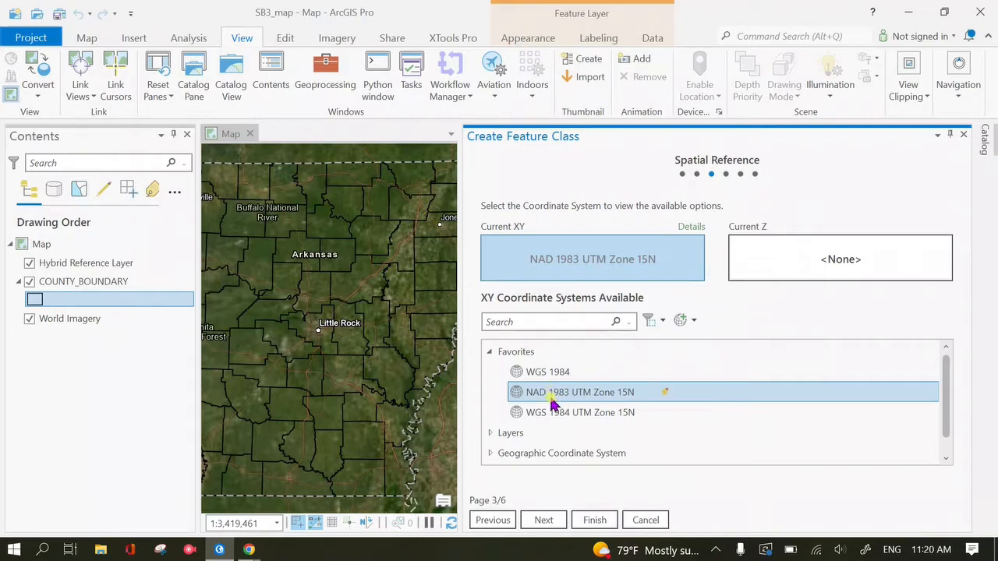
left_click(534, 322)
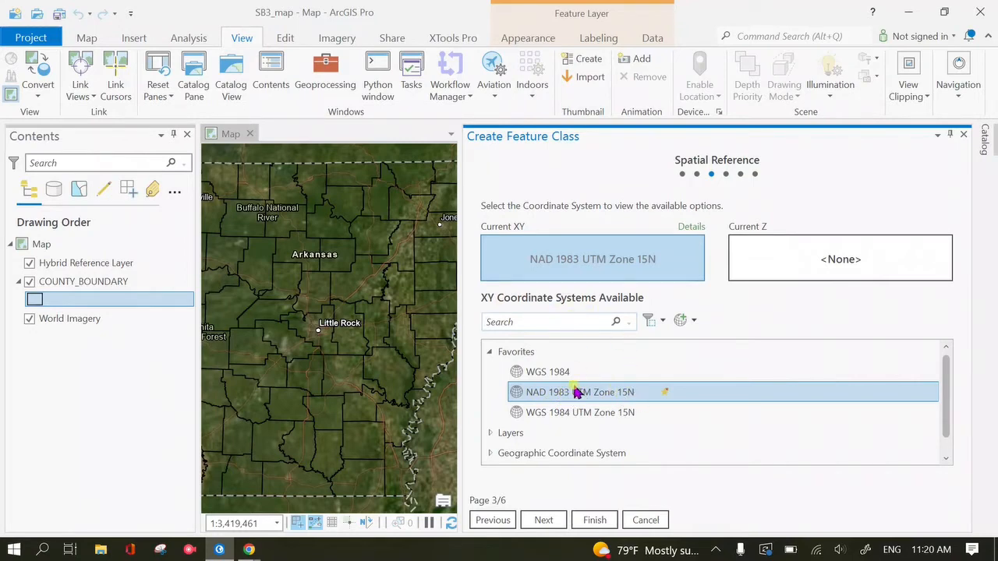
left_click(543, 520)
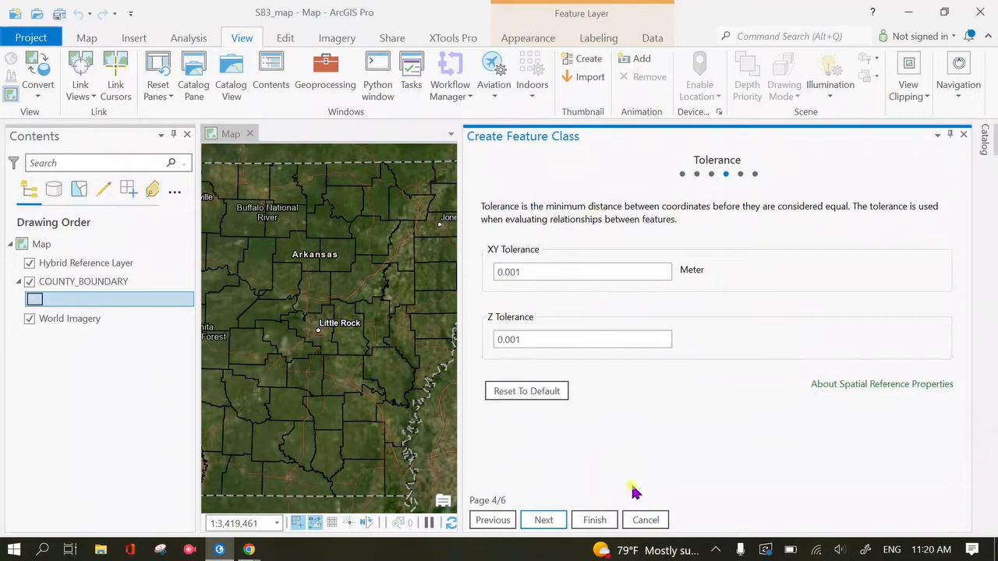
- Accept the default tolerance, resolution and storage configuration, and finish creating the feature class
left_click(543, 521)
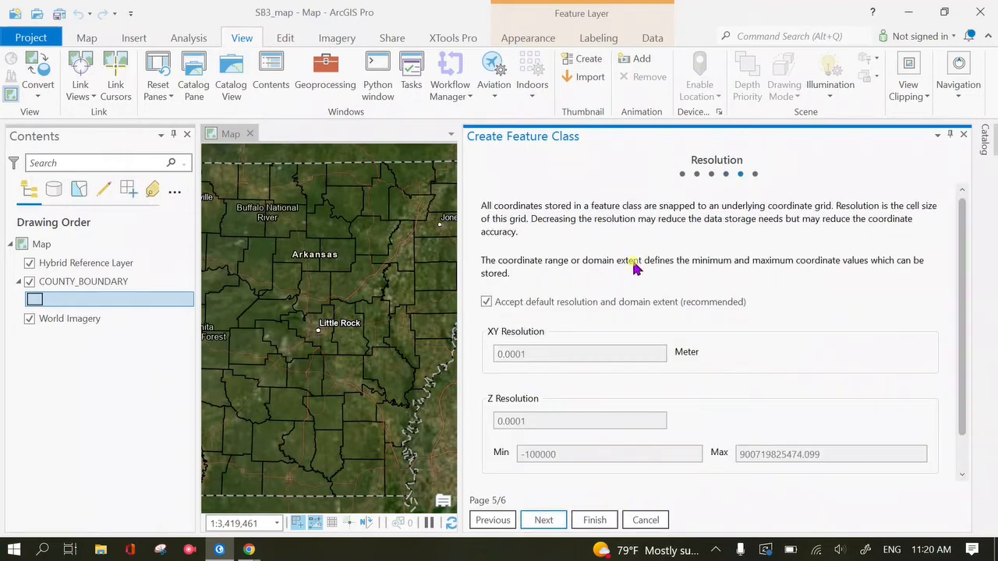
scroll(959, 278, "down", 1)
scroll(964, 266, "up", 1)
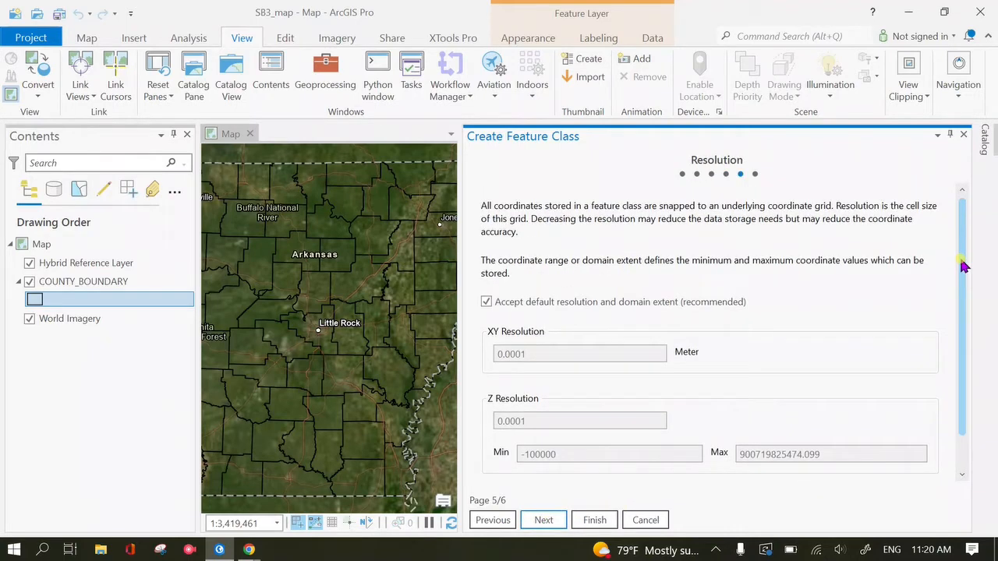
scroll(965, 277, "down", 2)
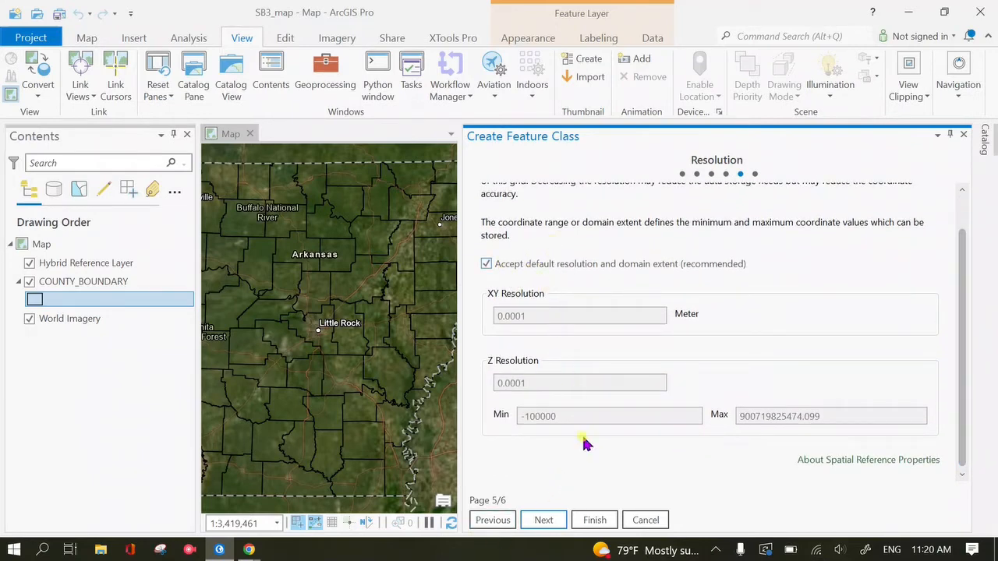
left_click(543, 521)
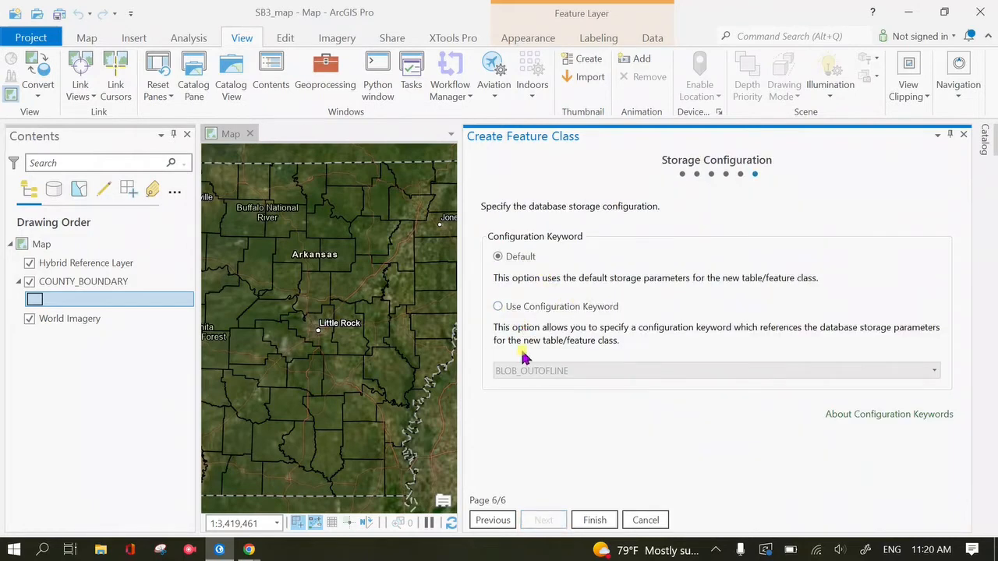
left_click(591, 523)
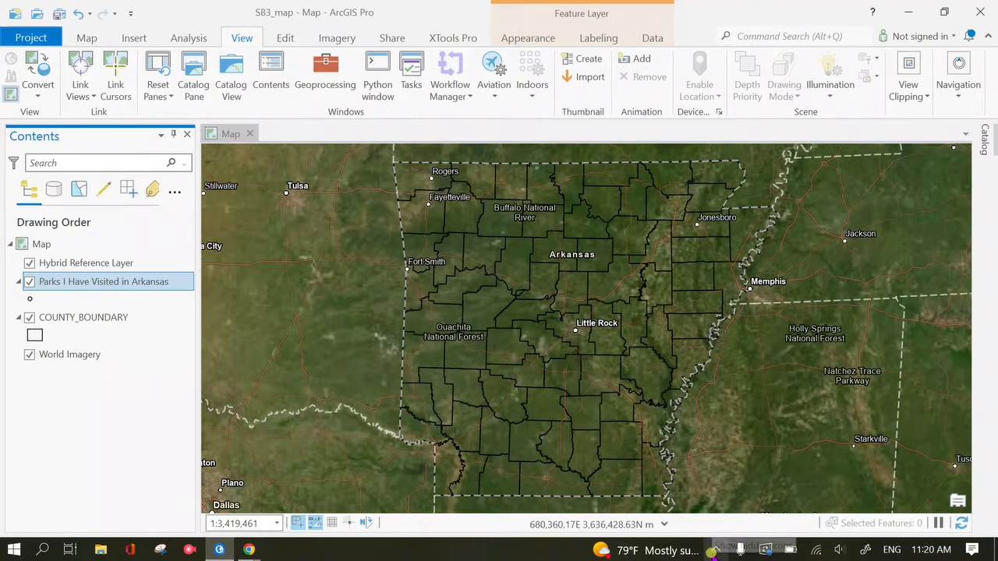
left_click(715, 551)
left_click(747, 522)
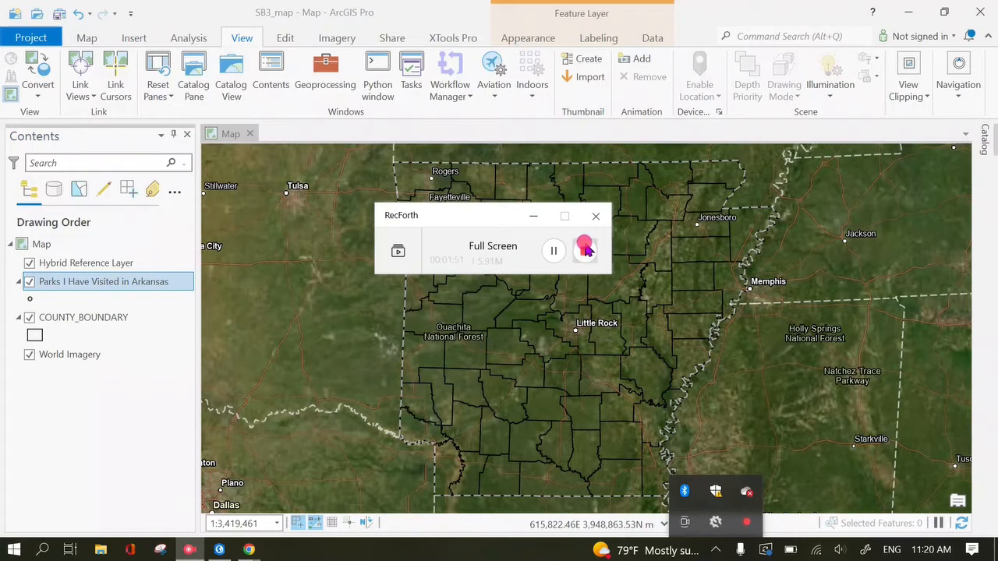
left_click(586, 250)
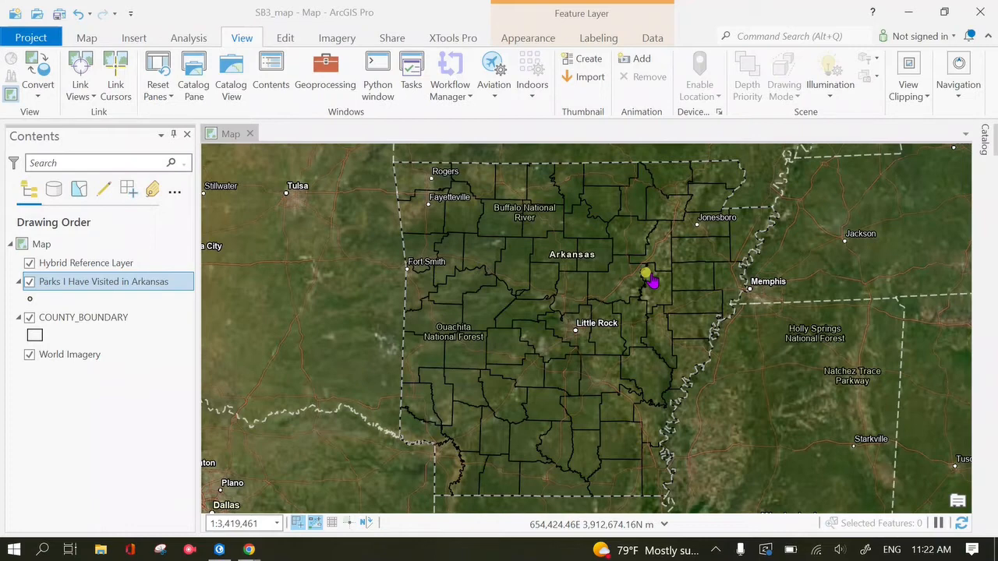
- Open the attribute table of the Parks I Have Visited in Arkansas layer to view its fields
right_click(130, 285)
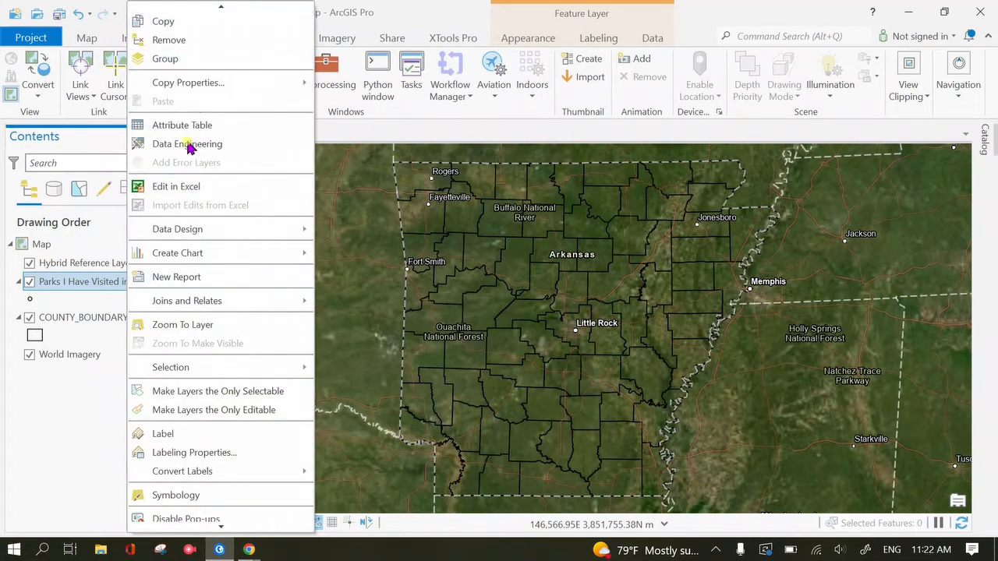
left_click(182, 126)
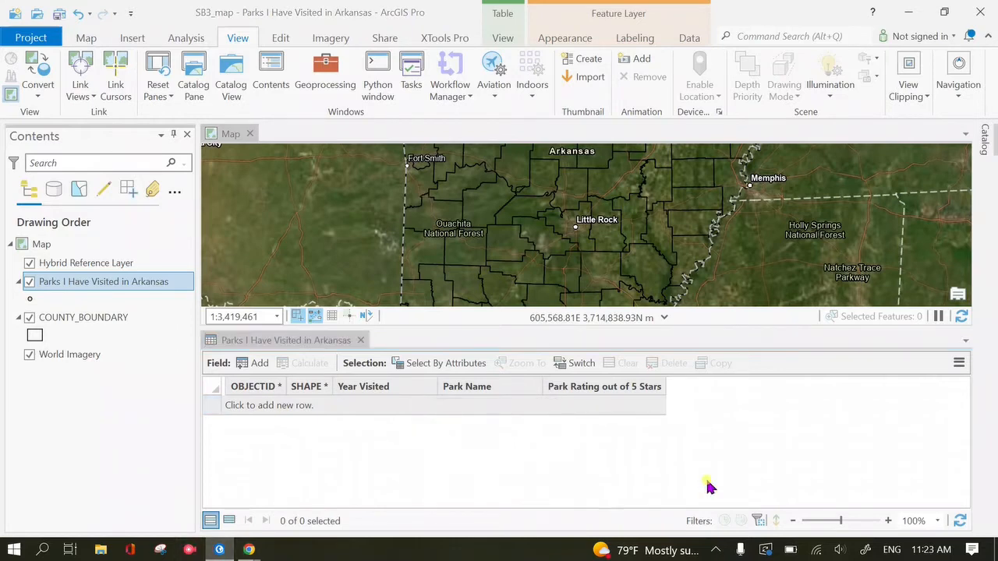
left_click(716, 550)
left_click(746, 508)
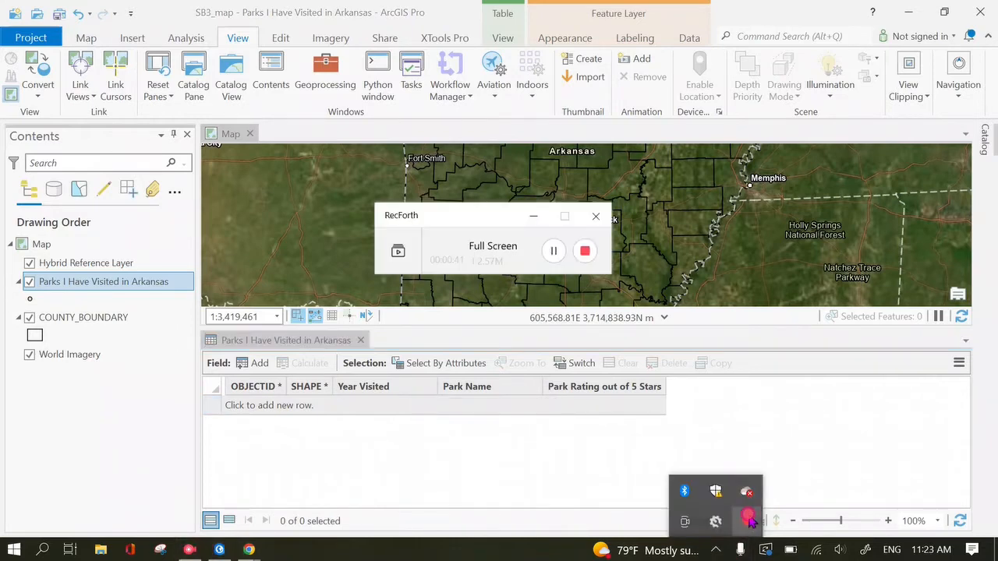
left_click(590, 257)
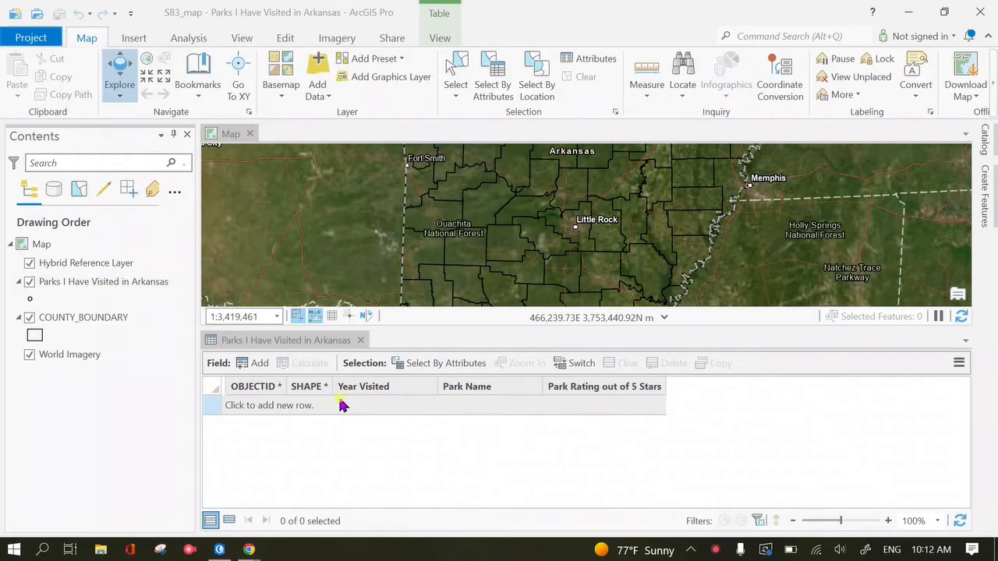
- Turn on labels for the COUNTY_BOUNDARY layer and set the label expression to $feature.County
right_click(99, 318)
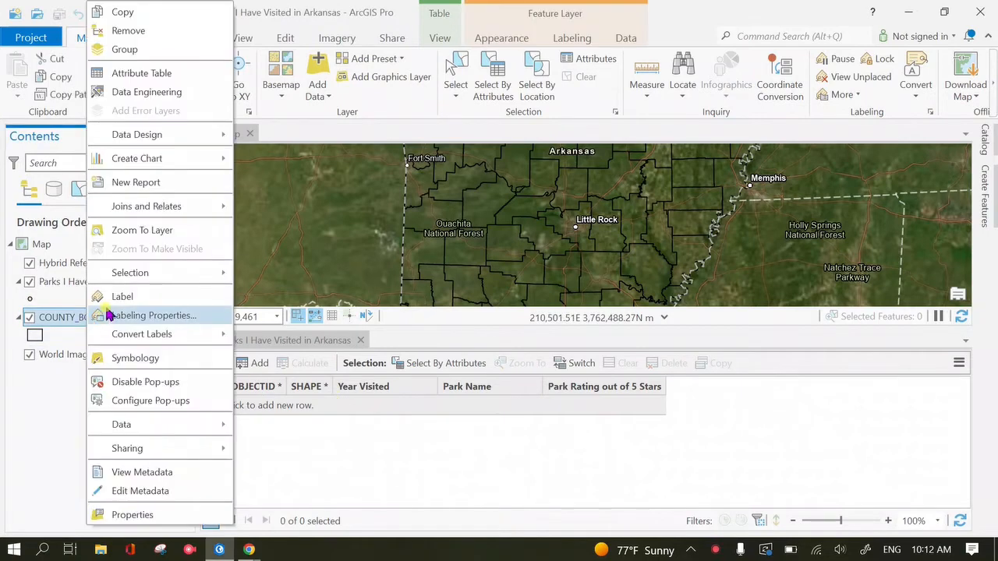
left_click(109, 296)
right_click(88, 331)
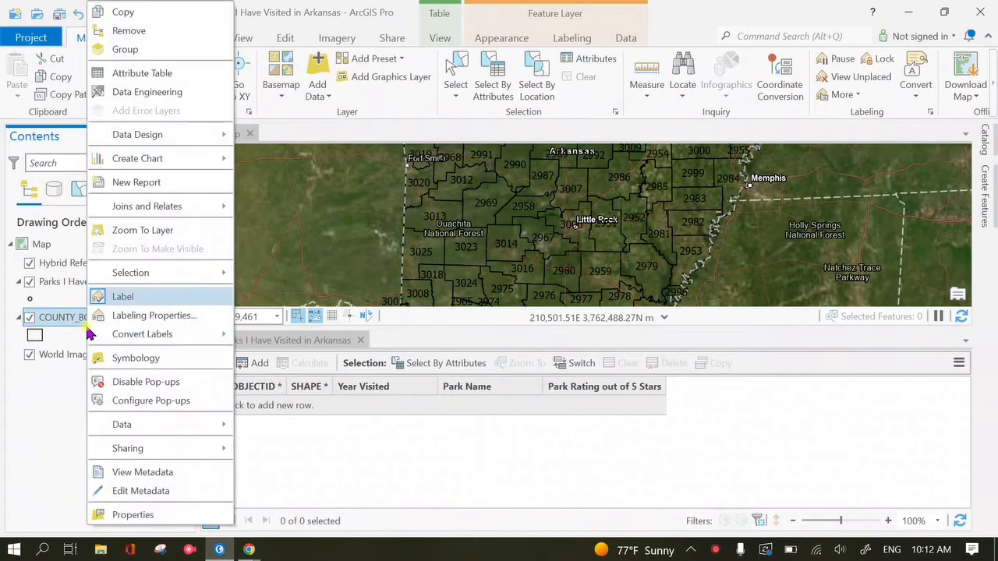
left_click(117, 316)
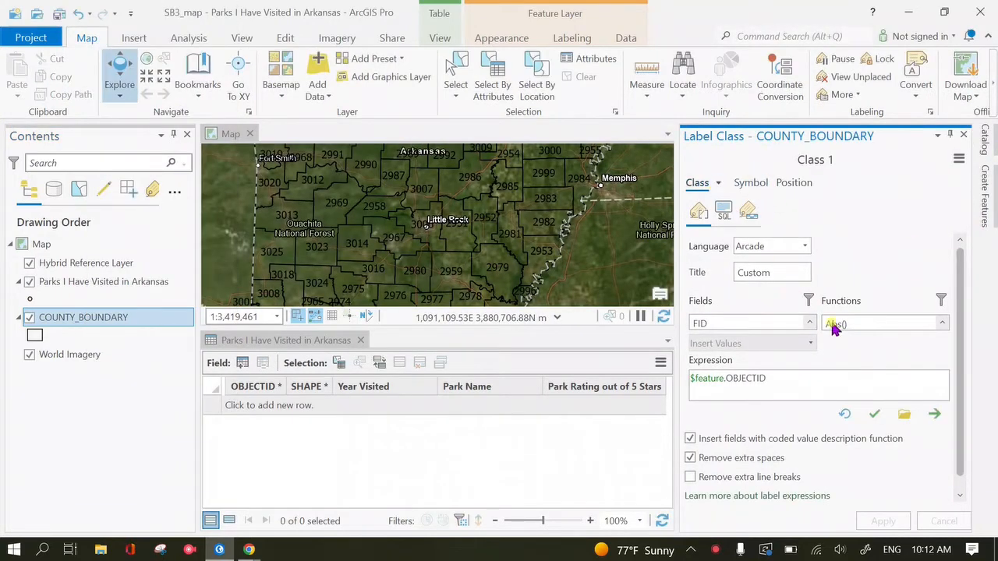
key("BackSpace")
key("BackSpace")
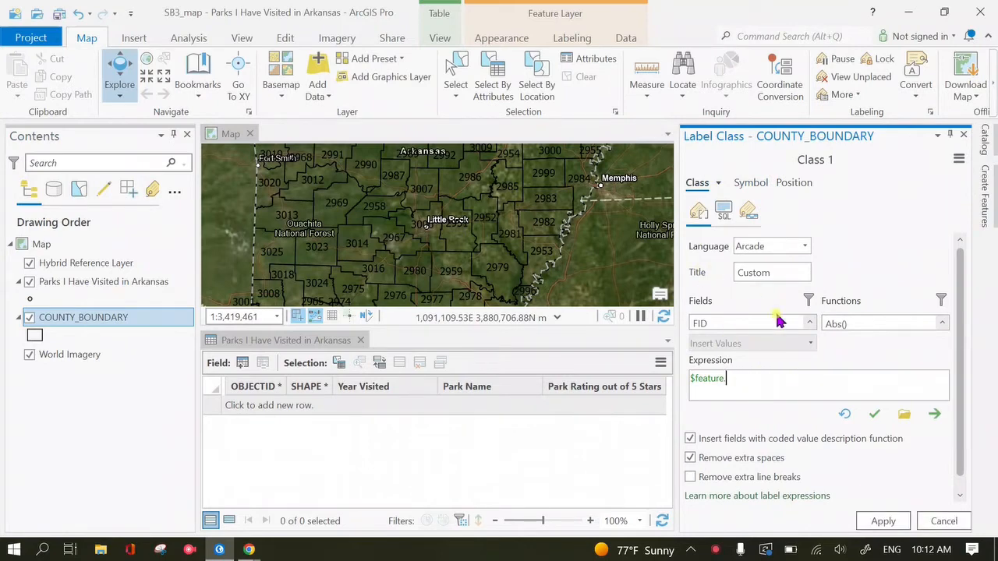
left_click(804, 249)
left_click(885, 231)
left_click(753, 378)
left_click(877, 519)
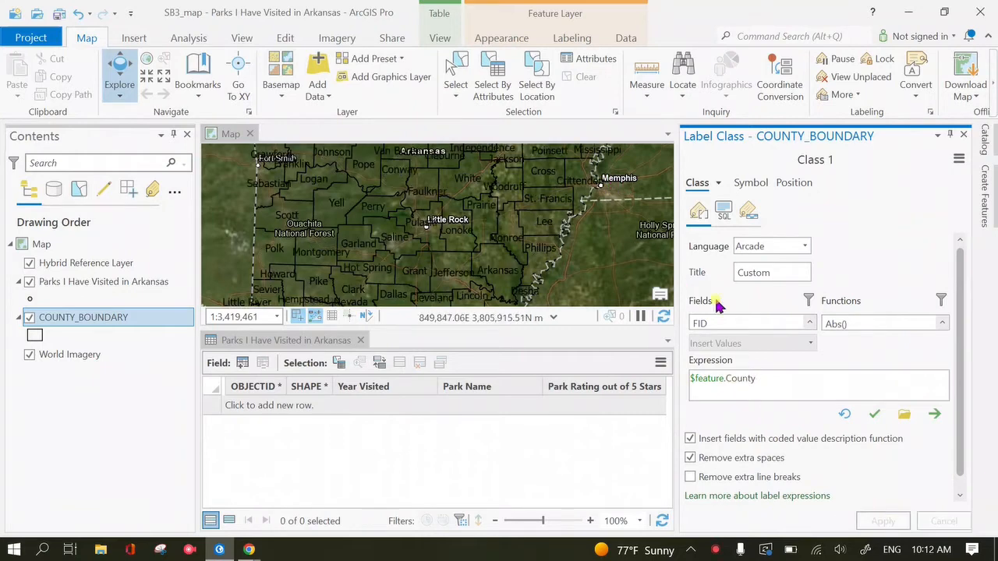
- Give the county labels a white halo with an outline width of 0 pt and apply it
left_click(789, 184)
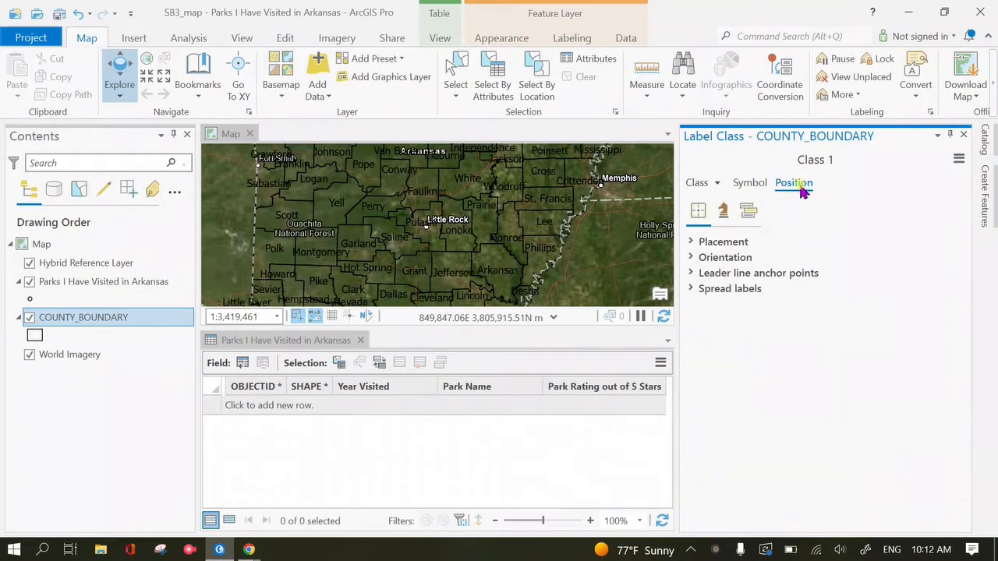
left_click(751, 186)
left_click(691, 244)
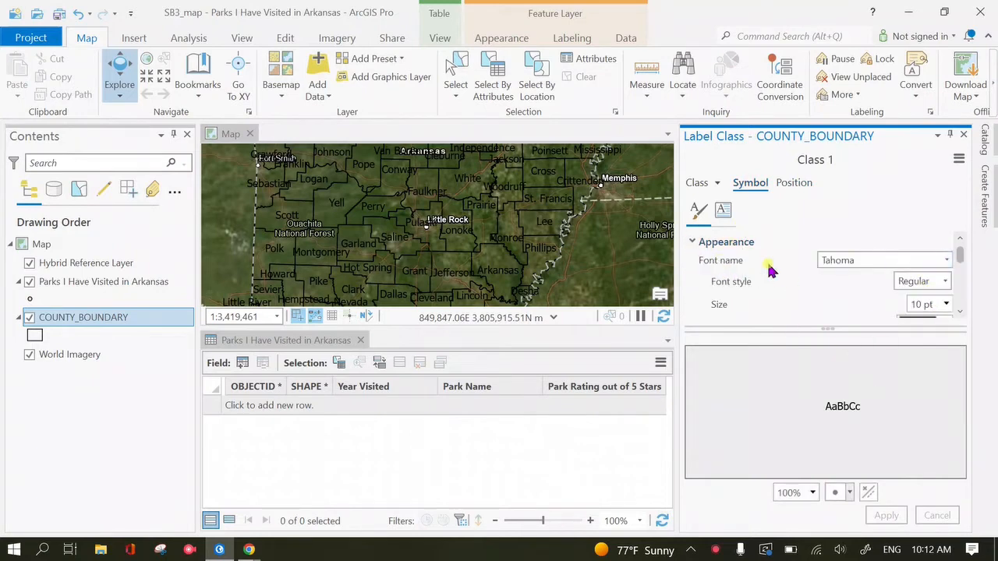
scroll(895, 246, "down", 2)
left_click_drag(822, 333, 837, 439)
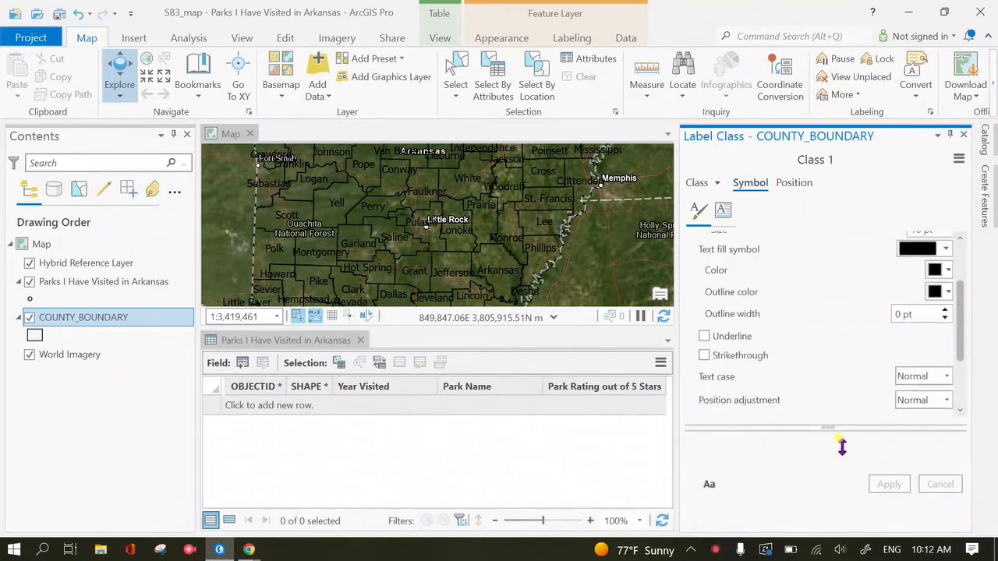
scroll(817, 408, "down", 1)
left_click(699, 429)
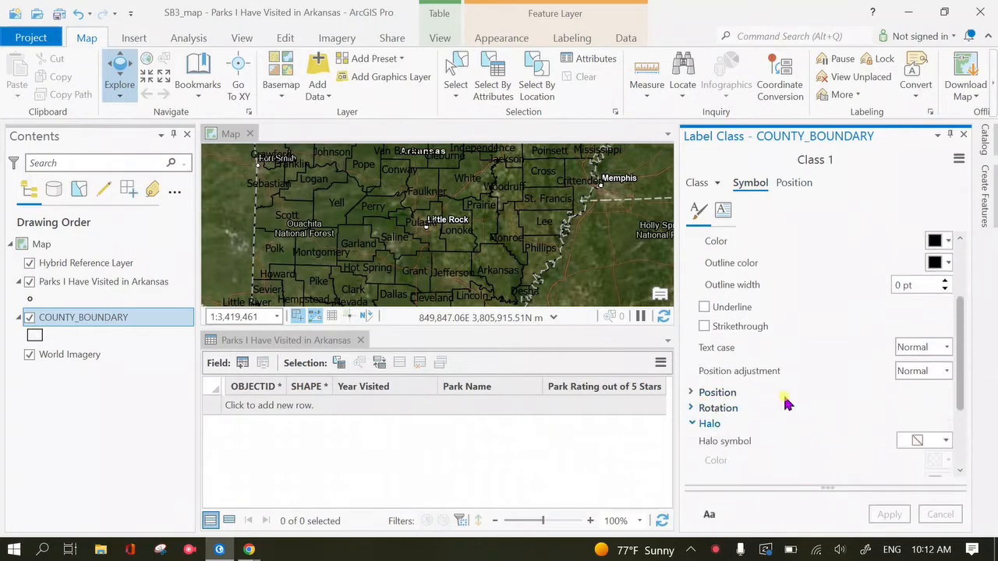
scroll(873, 366, "down", 1)
left_click(949, 403)
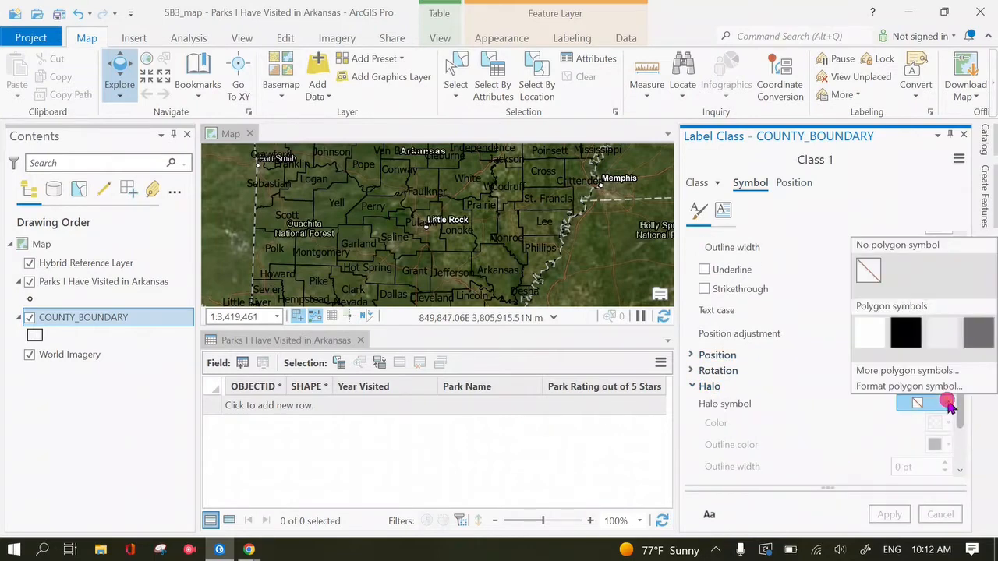
left_click(870, 333)
left_click(944, 463)
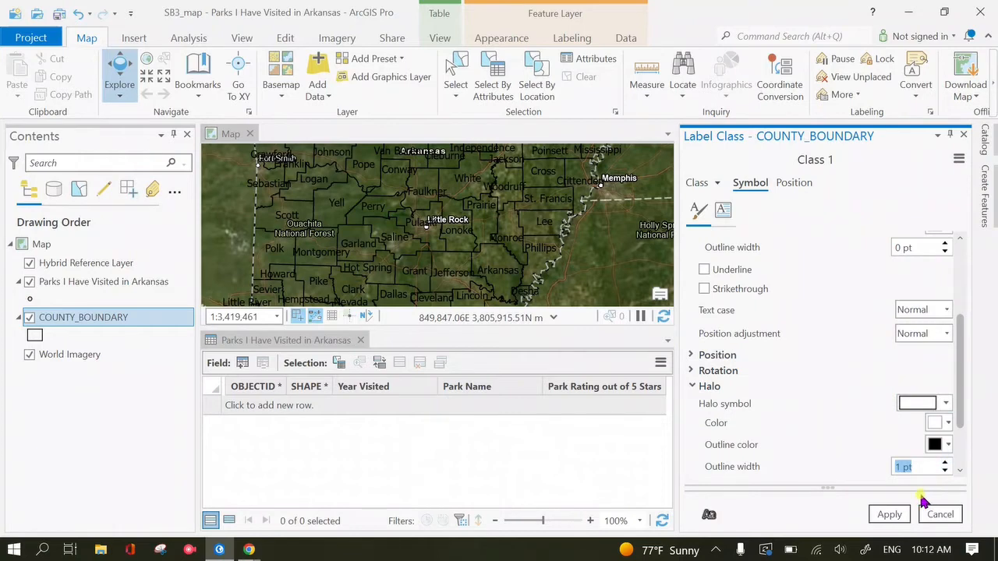
left_click(944, 470)
left_click(909, 517)
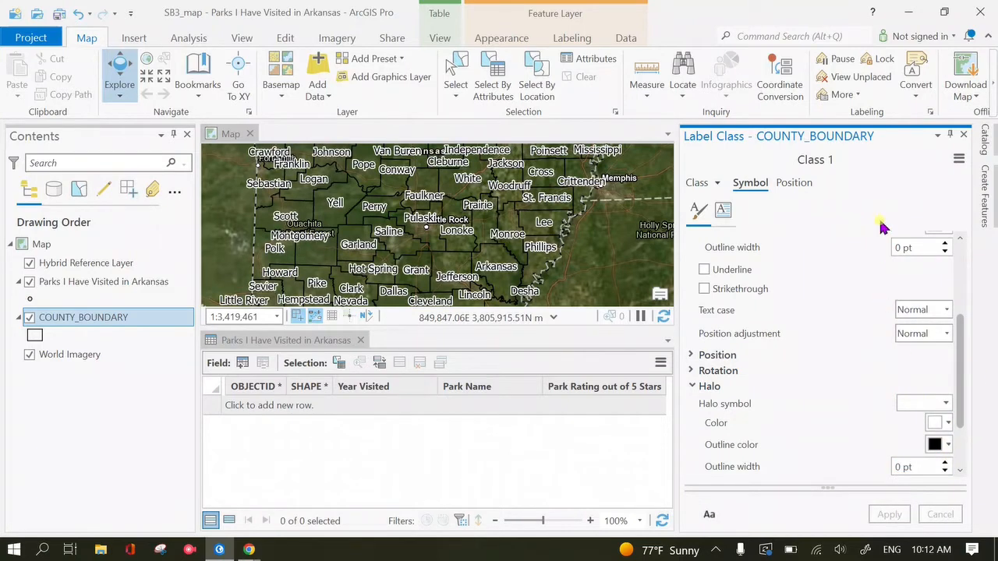
- Set the county labels' font size to 8 pt, apply it, and close the label class settings
scroll(914, 288, "up", 5)
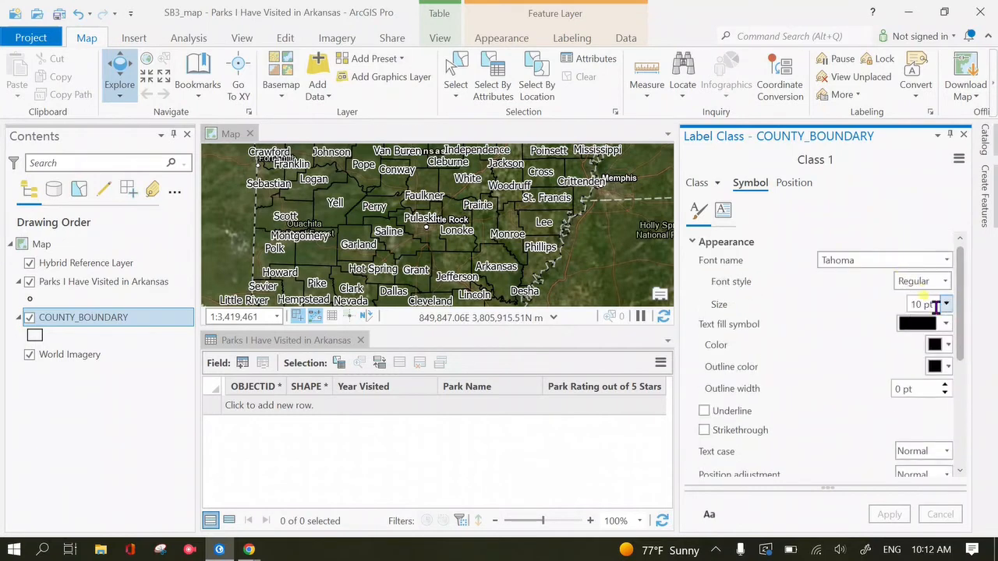
left_click(946, 304)
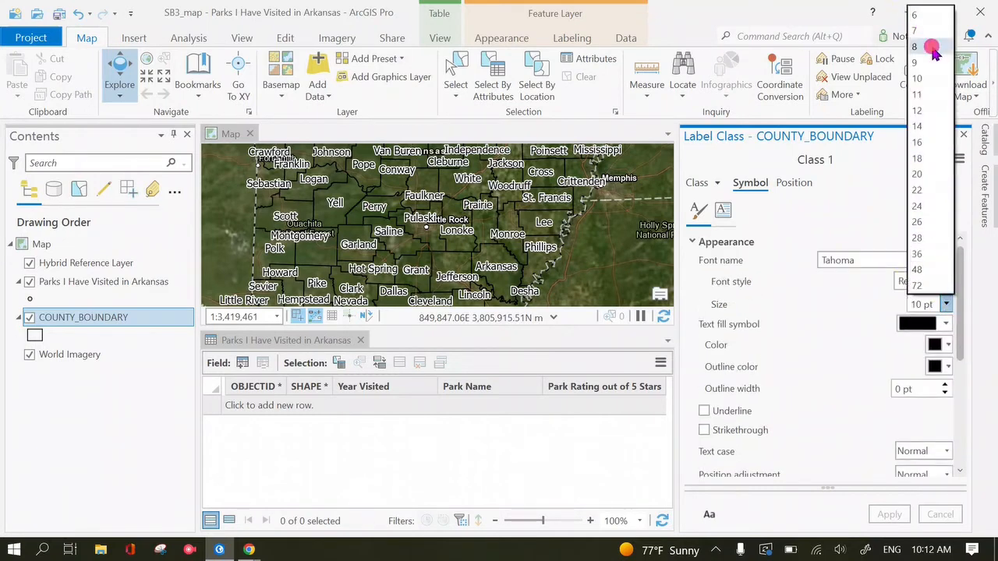
left_click(930, 48)
left_click(890, 515)
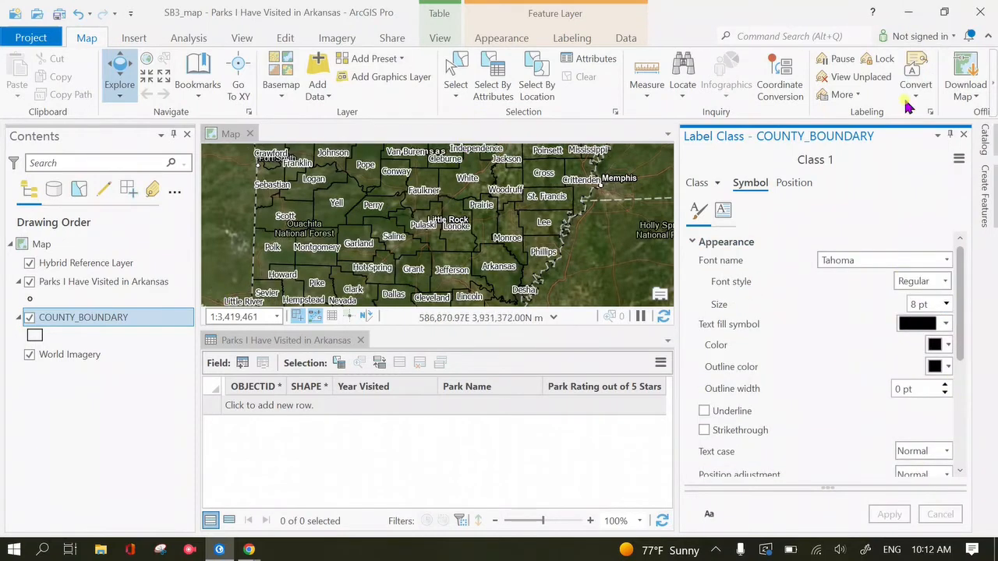
left_click(963, 134)
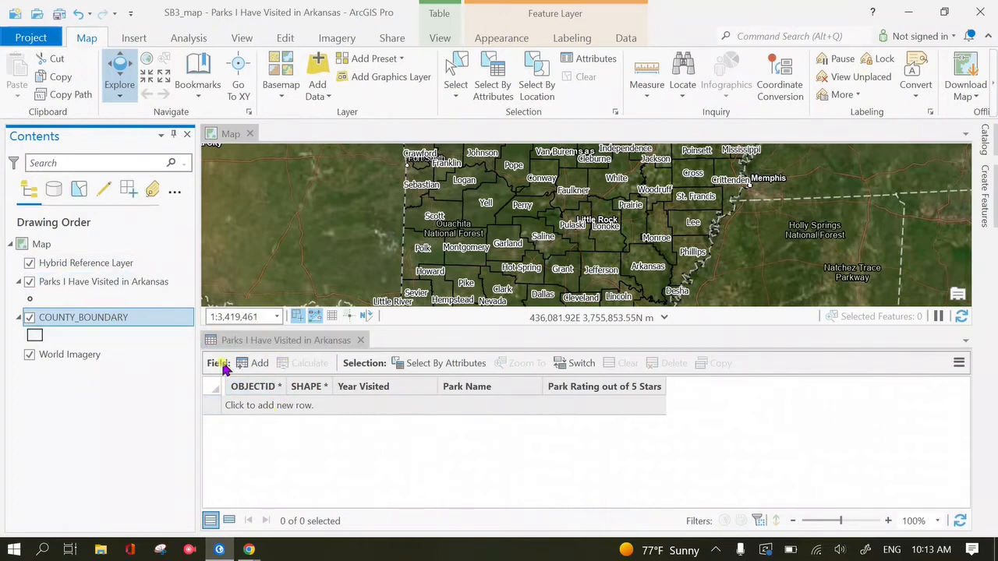
- Add a trial row to the parks attribute table, go through its cells, and delete the row
left_click(260, 412)
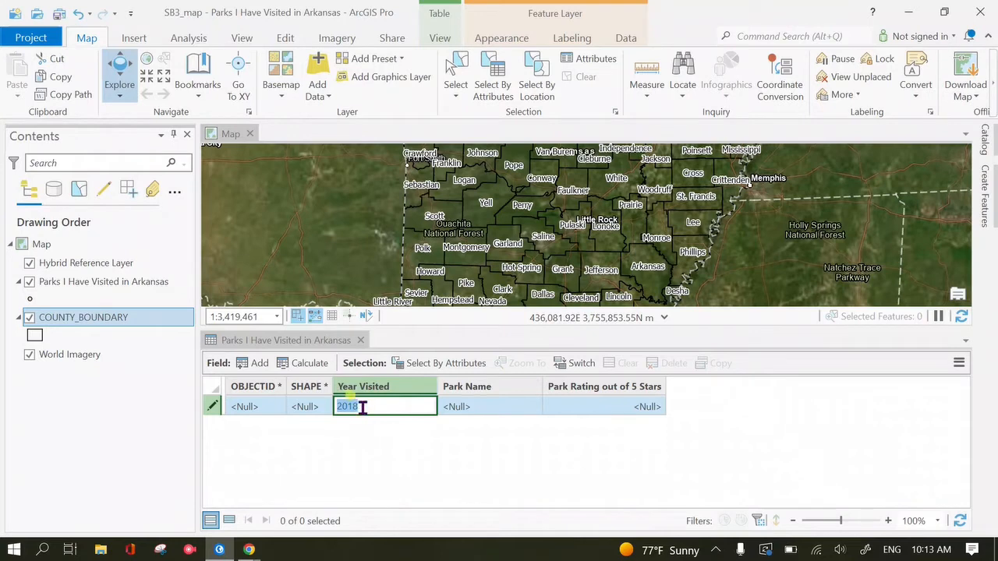
left_click(470, 406)
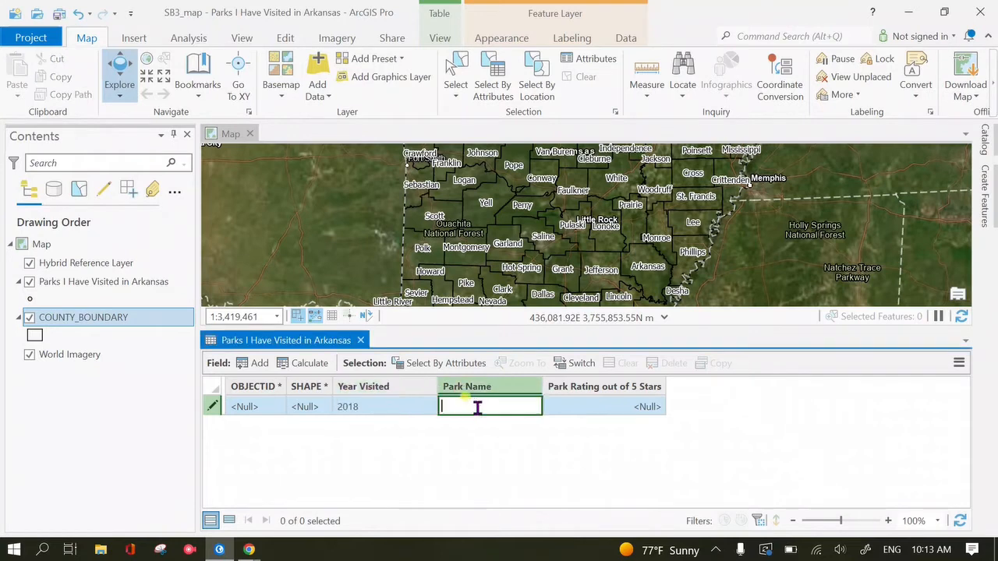
left_click(600, 405)
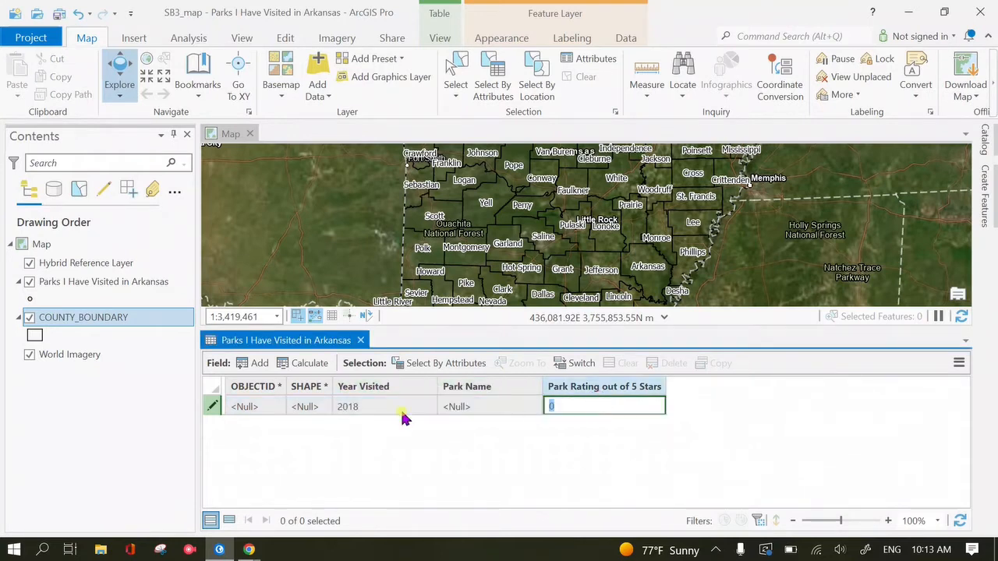
left_click(308, 417)
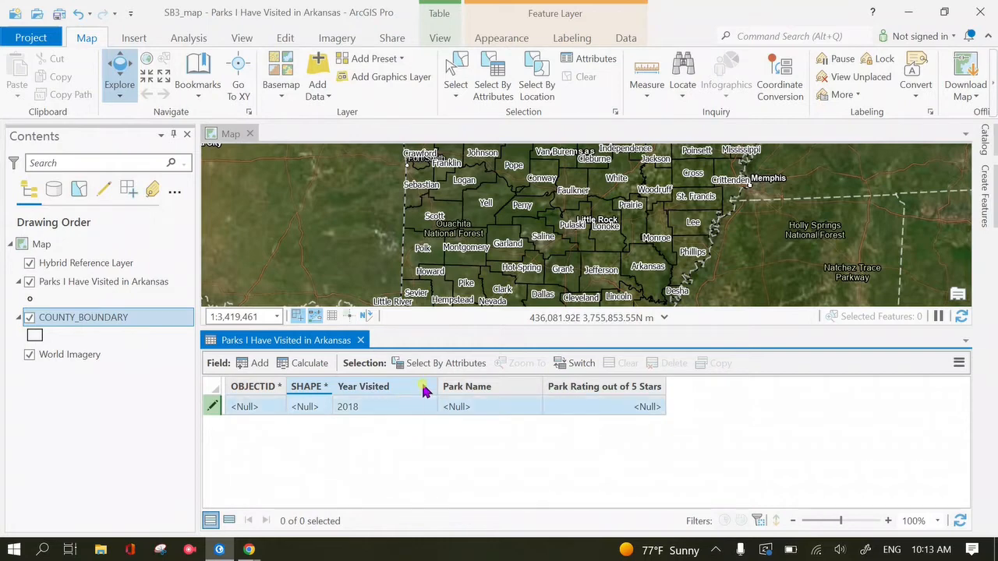
left_click(216, 421)
right_click(212, 405)
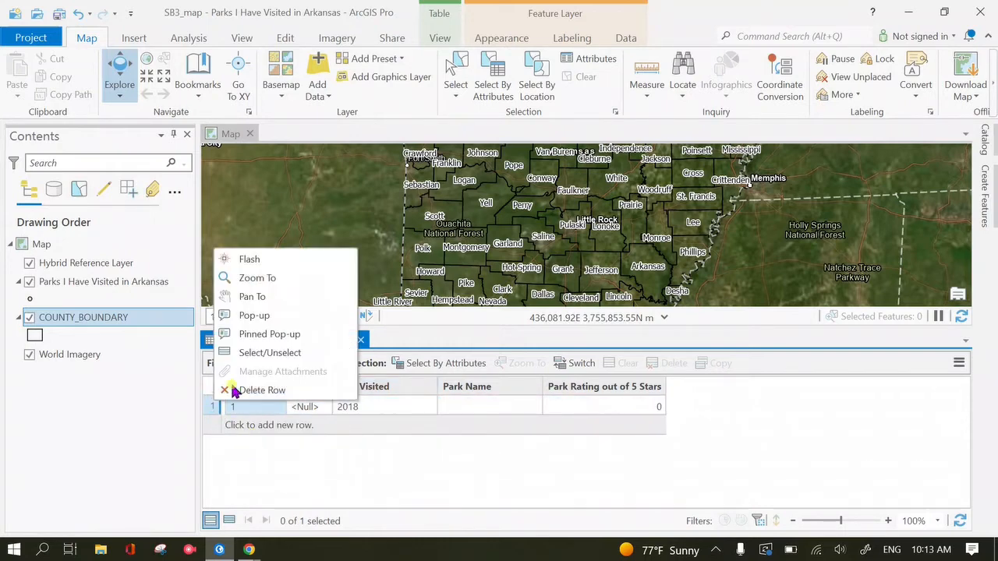
left_click(247, 388)
- Close the parks attribute table and display the templates for creating features
left_click(546, 316)
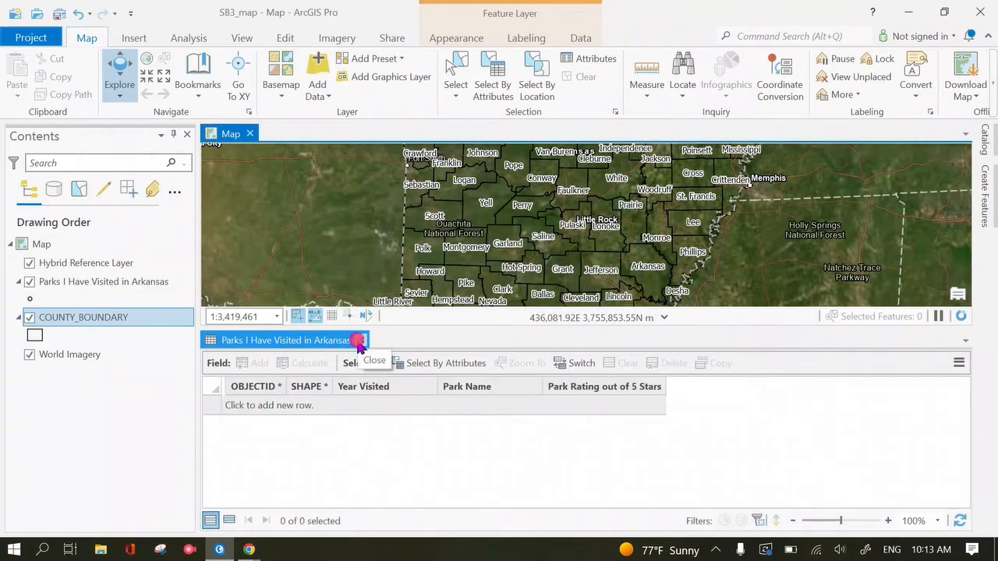
left_click(359, 340)
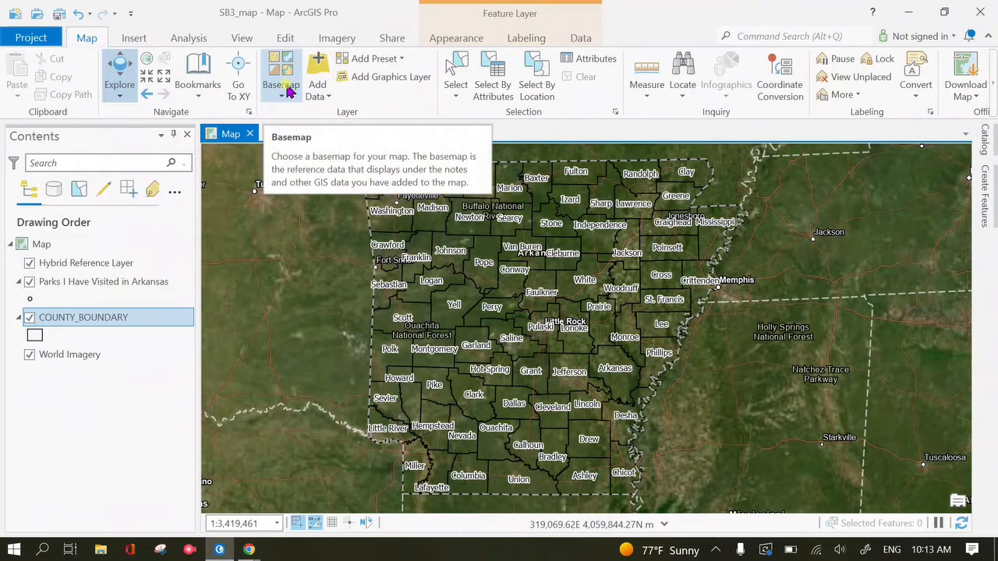
left_click(286, 39)
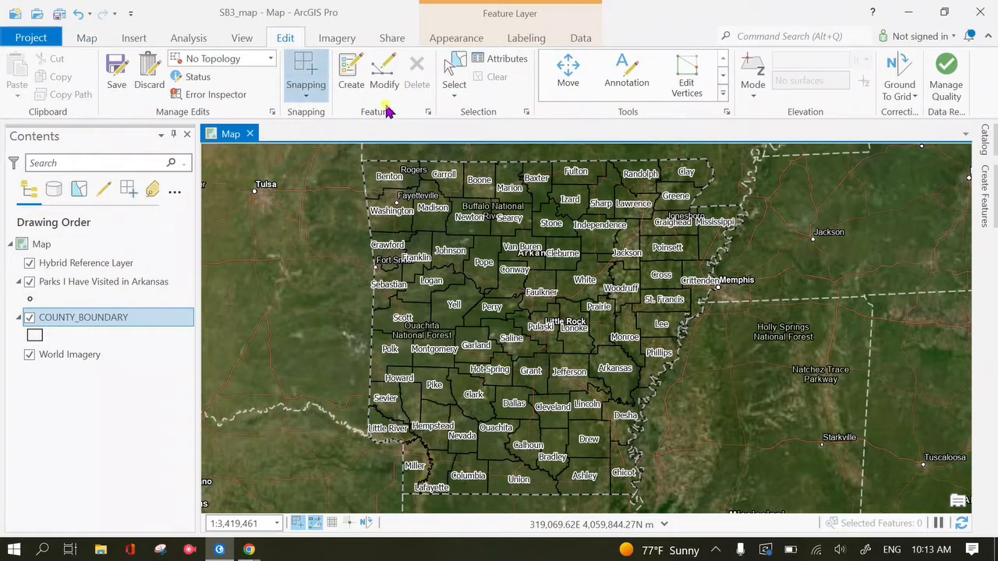
left_click(351, 78)
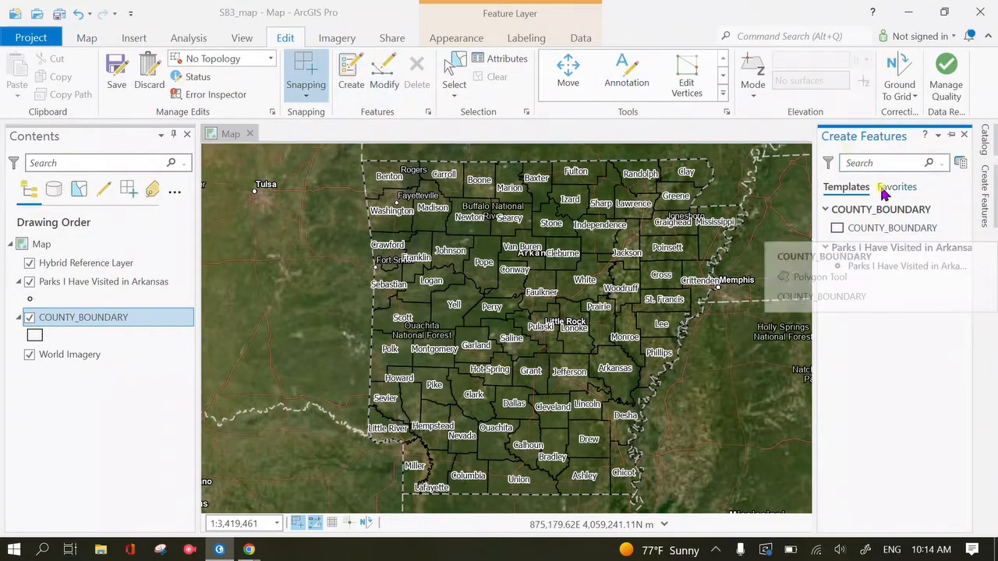
left_click_drag(815, 234, 772, 248)
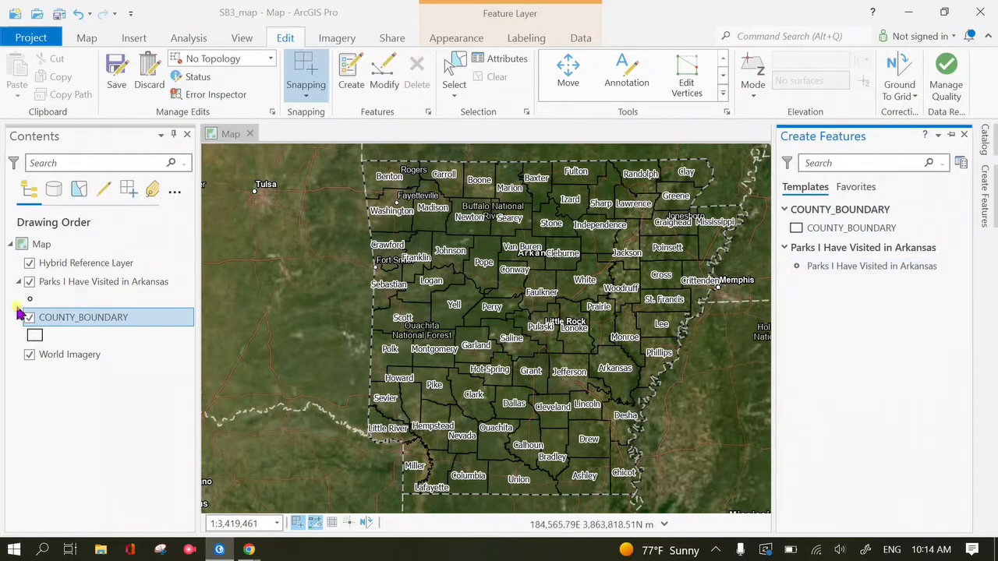
- Leave only Parks I Have Visited in Arkansas editable by turning off editing for COUNTY_BOUNDARY, and return to the drawing order
left_click(103, 190)
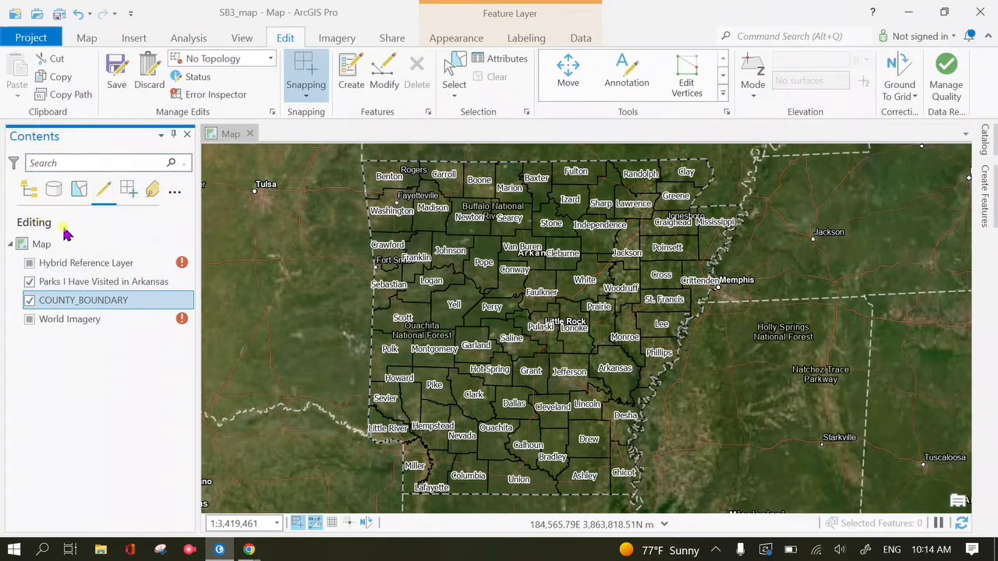
left_click(29, 300)
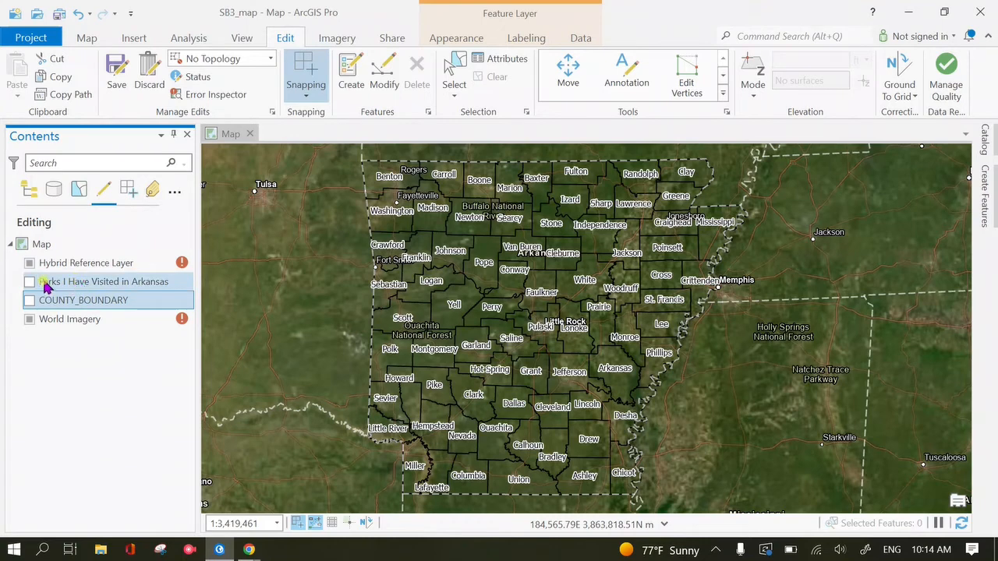
left_click(348, 87)
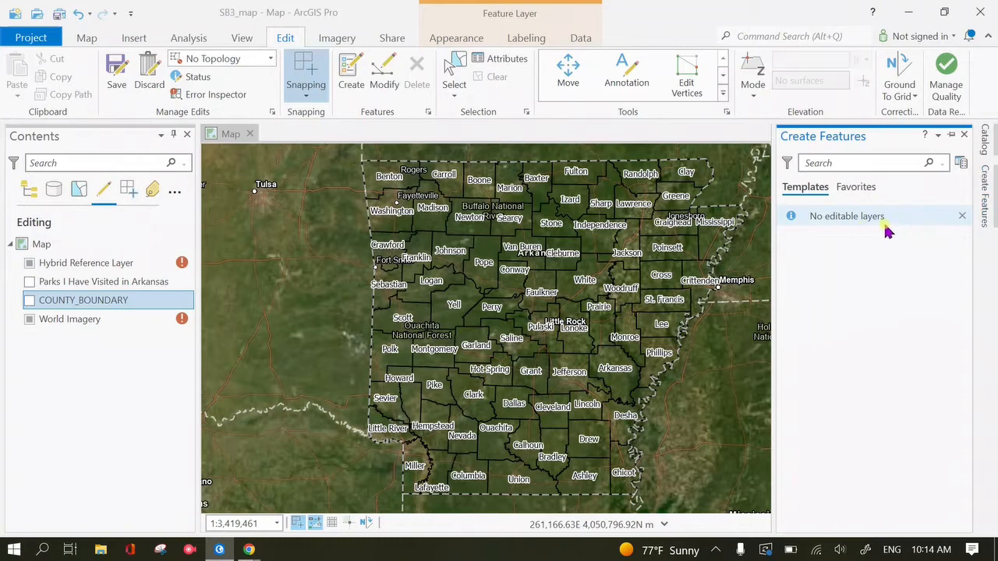
left_click(961, 217)
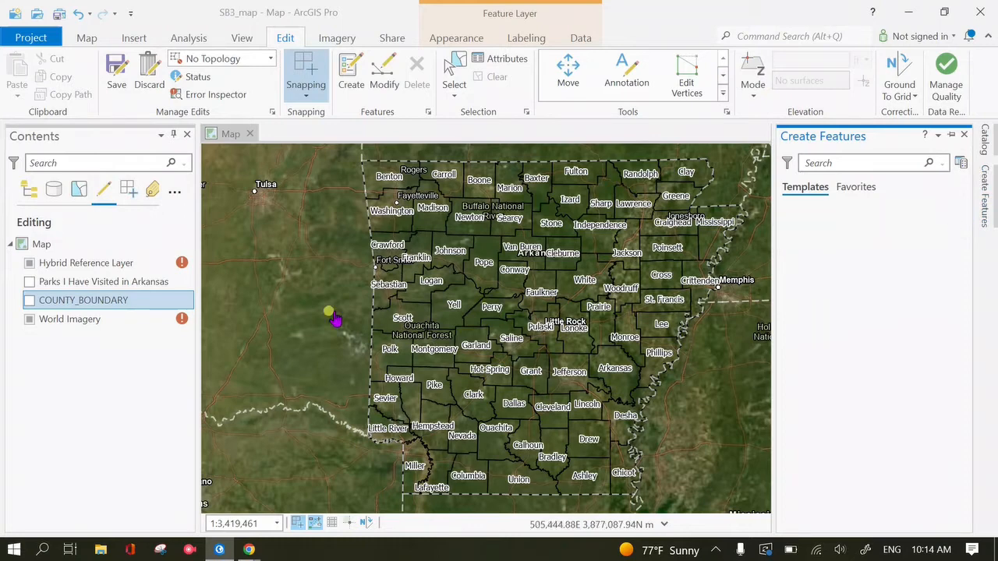
left_click(29, 282)
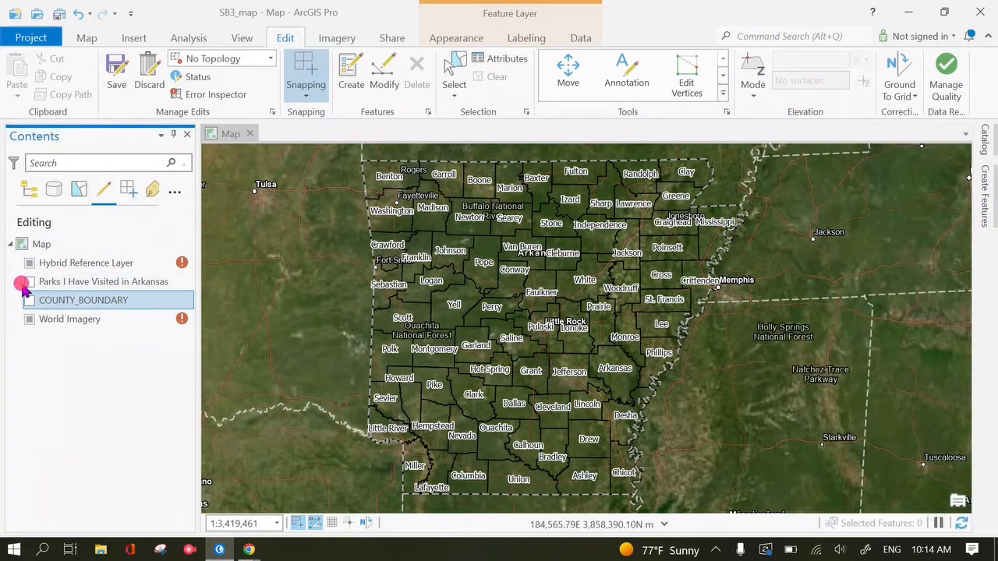
left_click(28, 190)
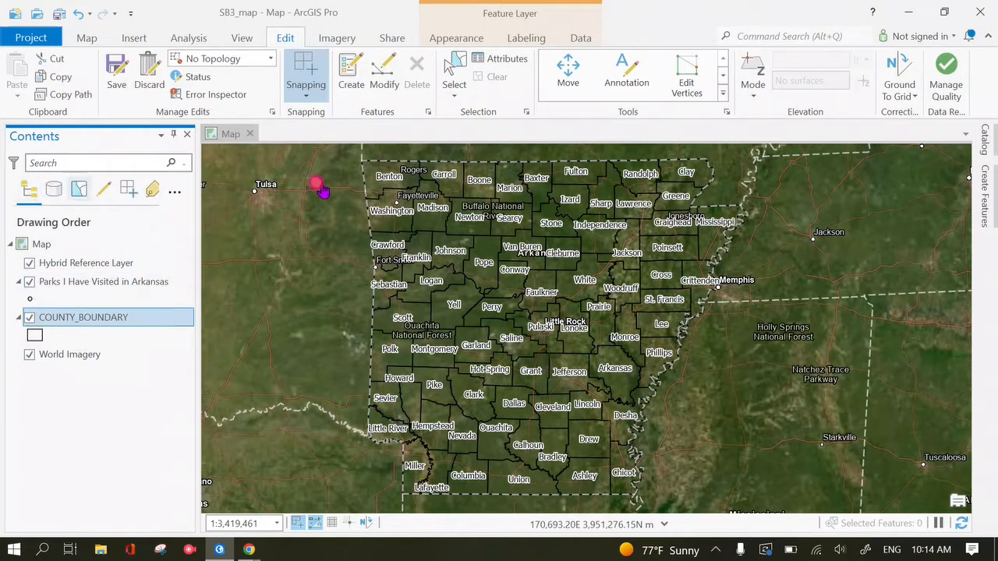
left_click(986, 187)
left_click(864, 279)
left_click(802, 298)
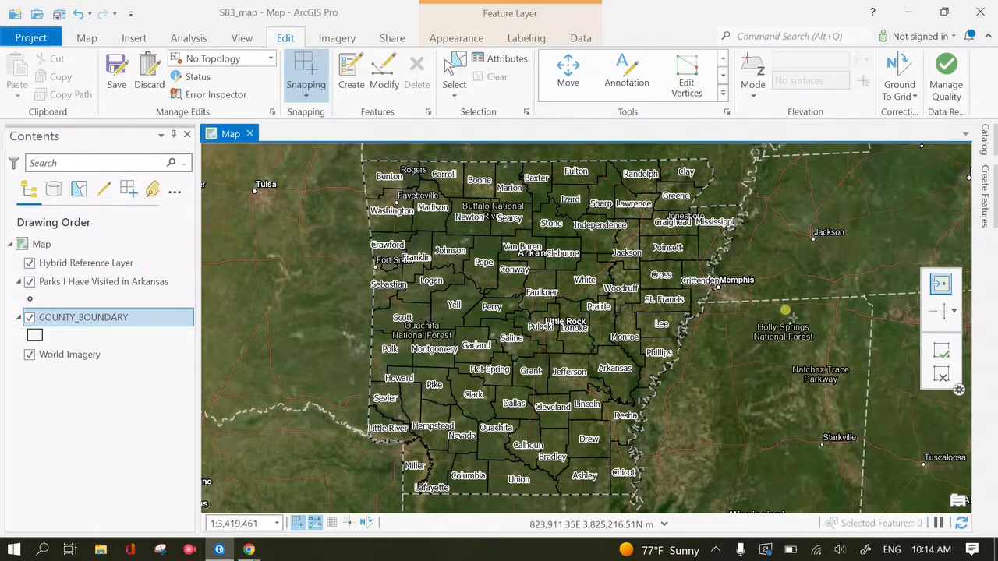
left_click(984, 191)
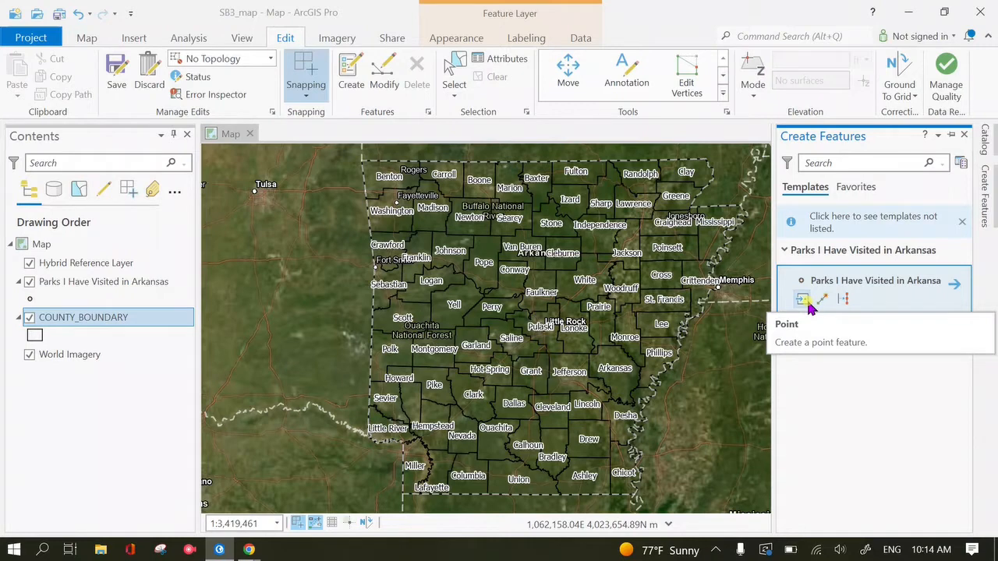
left_click(808, 304)
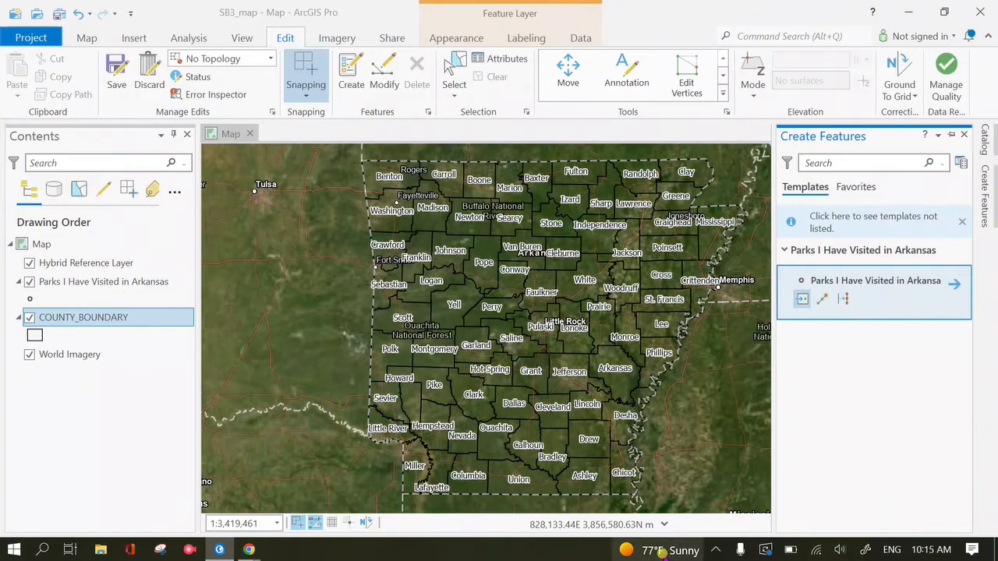
scroll(527, 315, "down", 3)
scroll(526, 315, "up", 3)
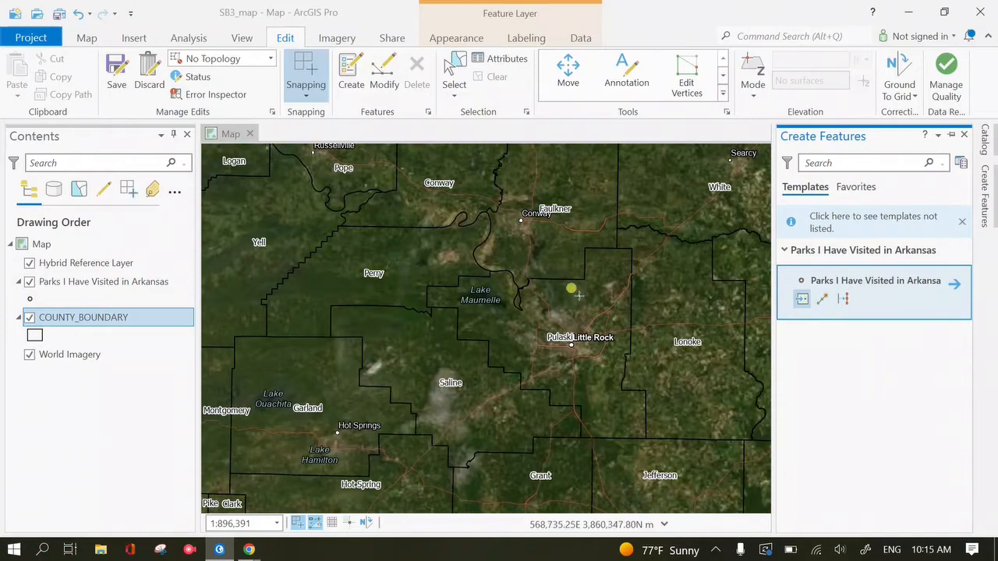
scroll(568, 285, "down", 3)
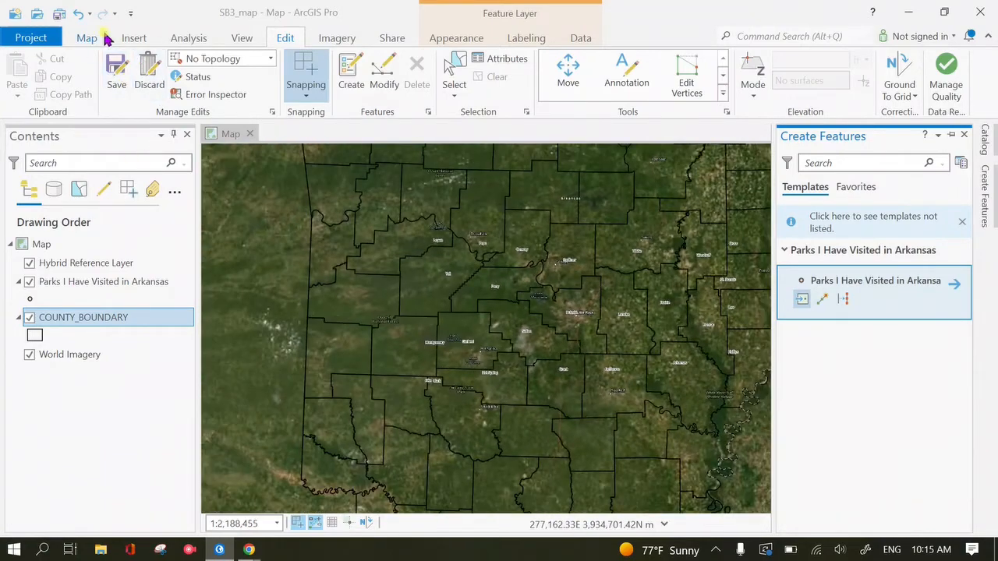
- Explore the map around the Washington–Crawford county border, check Devil's Den's location on the Arkansas State Parks map in Chrome, and return to ArcGIS Pro
left_click(88, 38)
left_click_drag(387, 223, 443, 398)
scroll(408, 337, "down", 2)
scroll(413, 345, "up", 7)
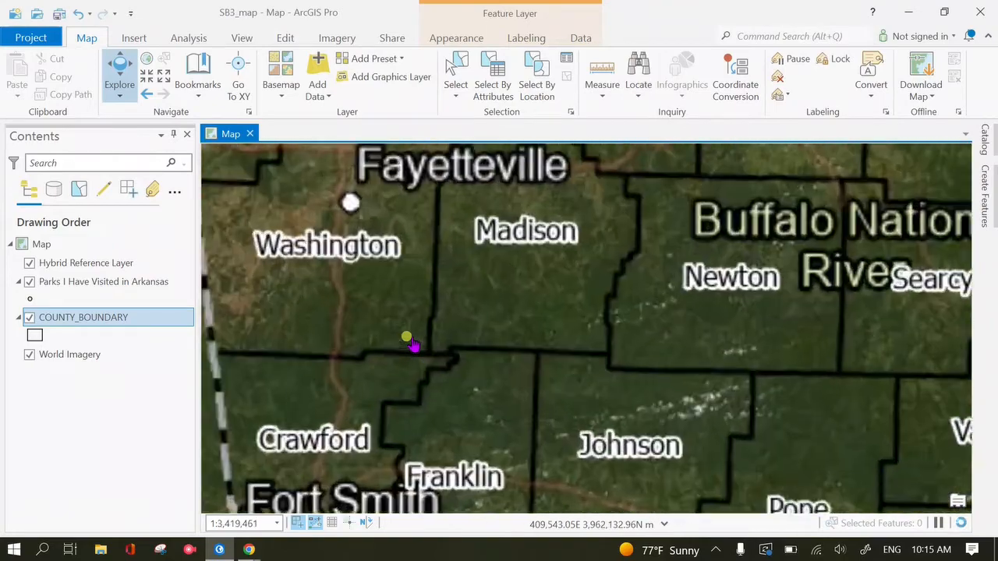
left_click_drag(421, 336, 432, 410)
left_click_drag(481, 361, 410, 411)
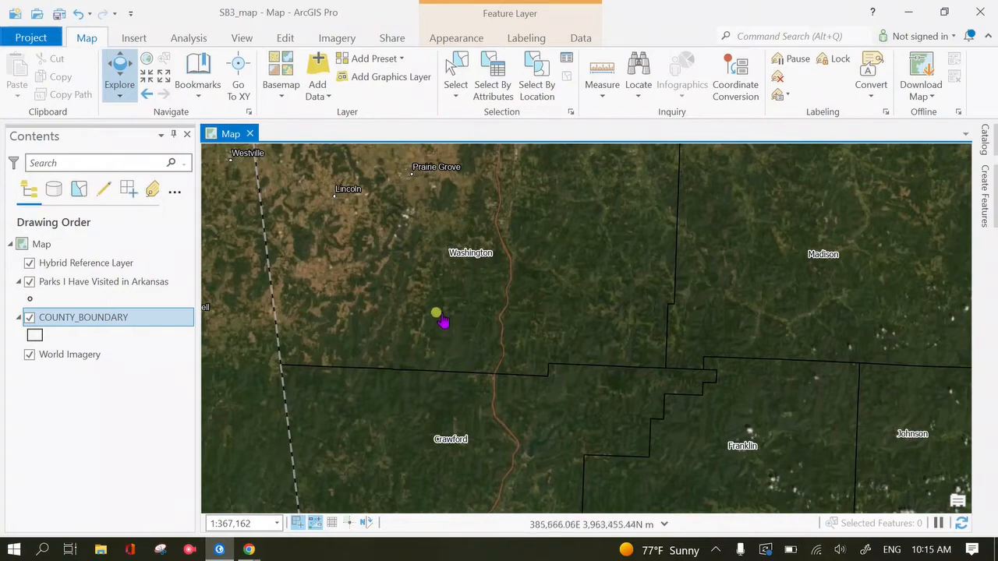
mouse_move(247, 548)
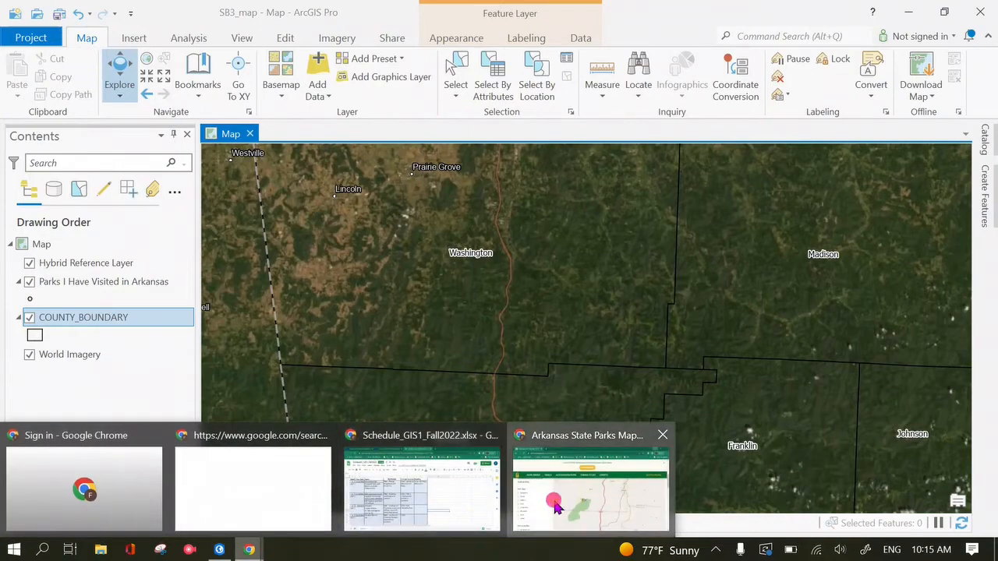
left_click(586, 491)
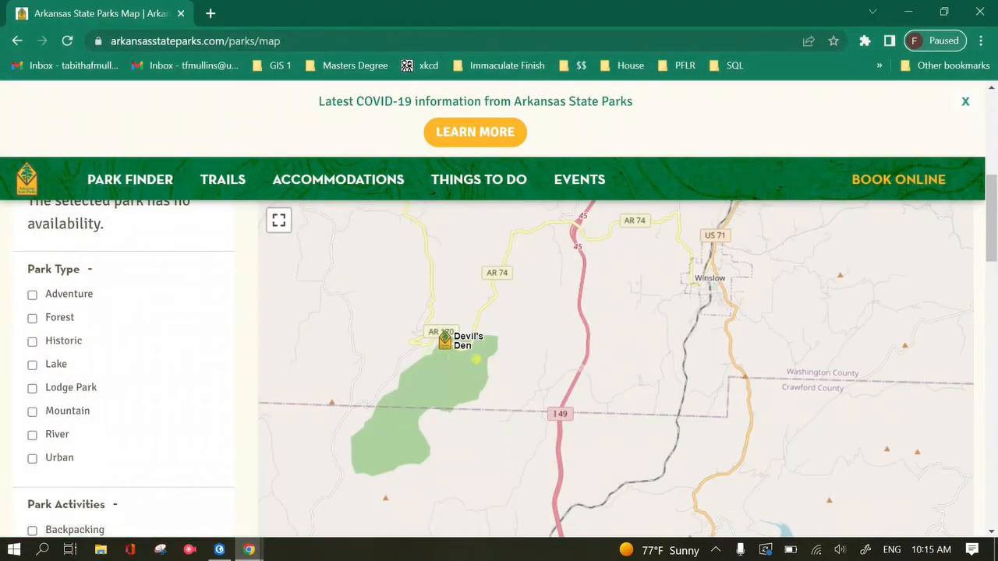
left_click_drag(513, 386, 517, 376)
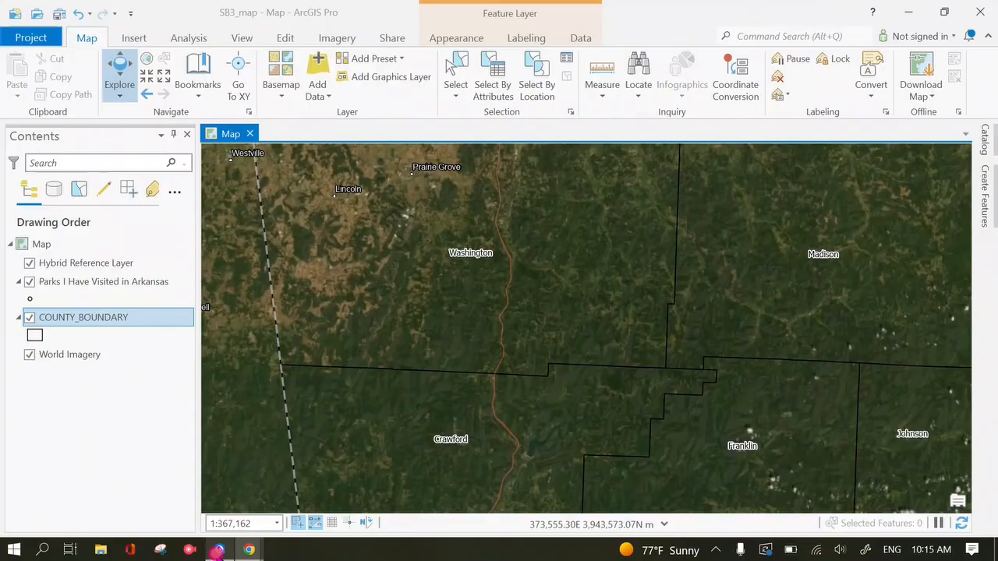
left_click(219, 550)
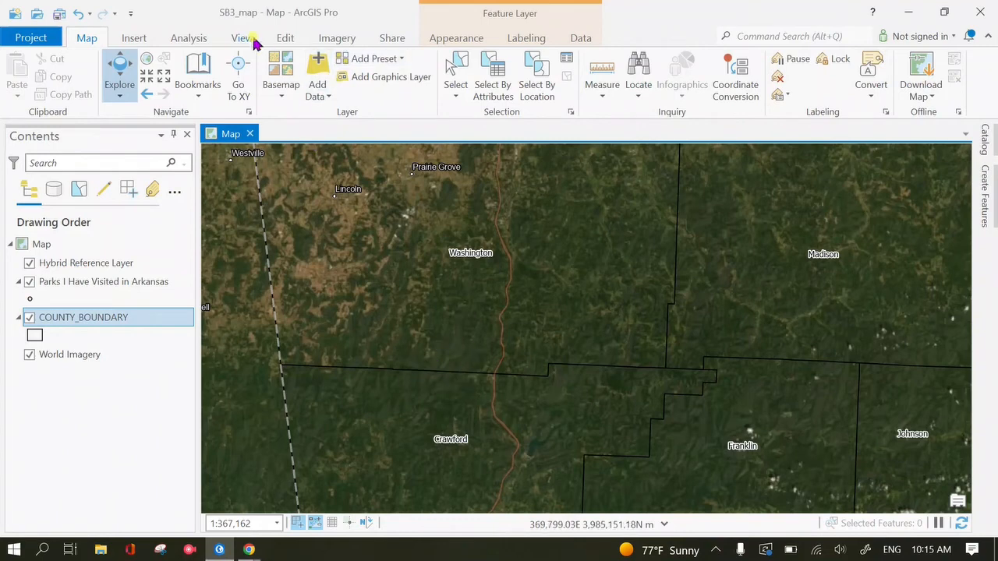
- Create a Parks I Have Visited in Arkansas point for Devil's Den in southern Washington County, just north of the Crawford County line
left_click(984, 215)
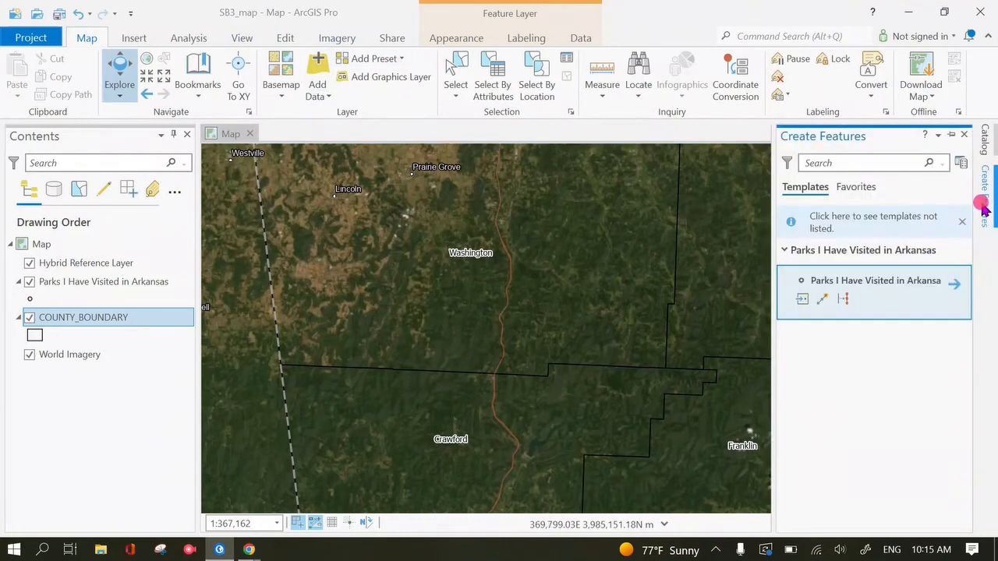
left_click(863, 281)
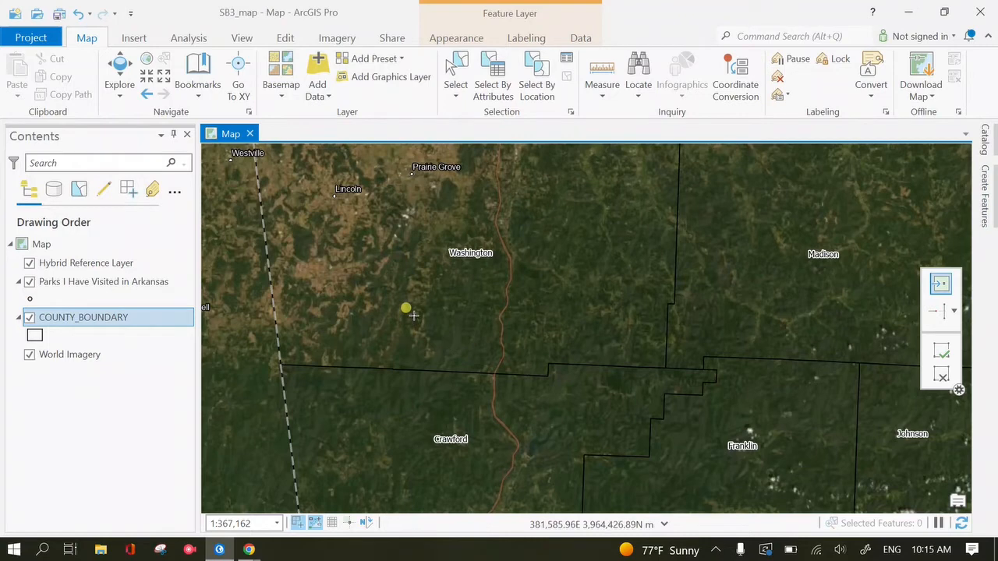
left_click(424, 361)
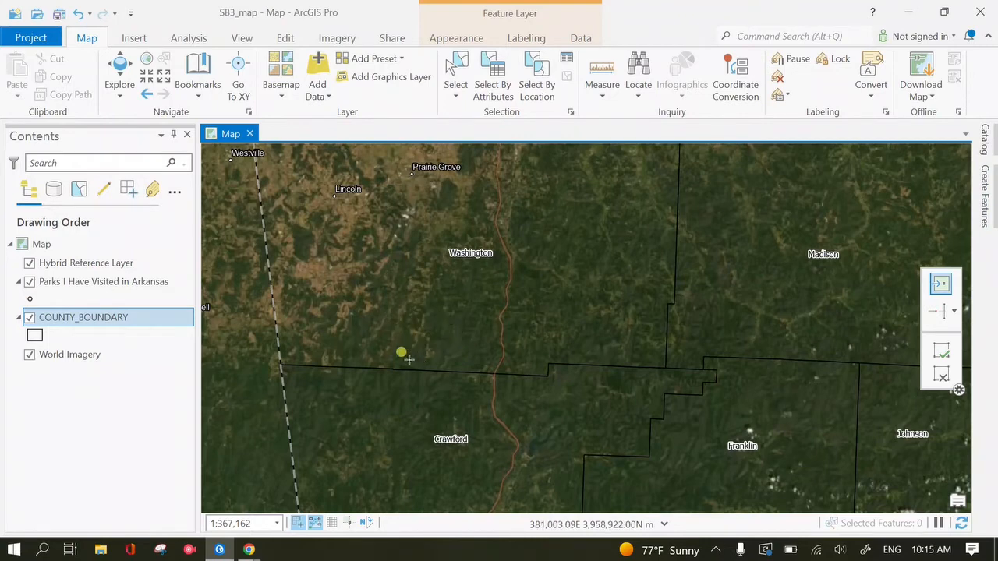
left_click(430, 355)
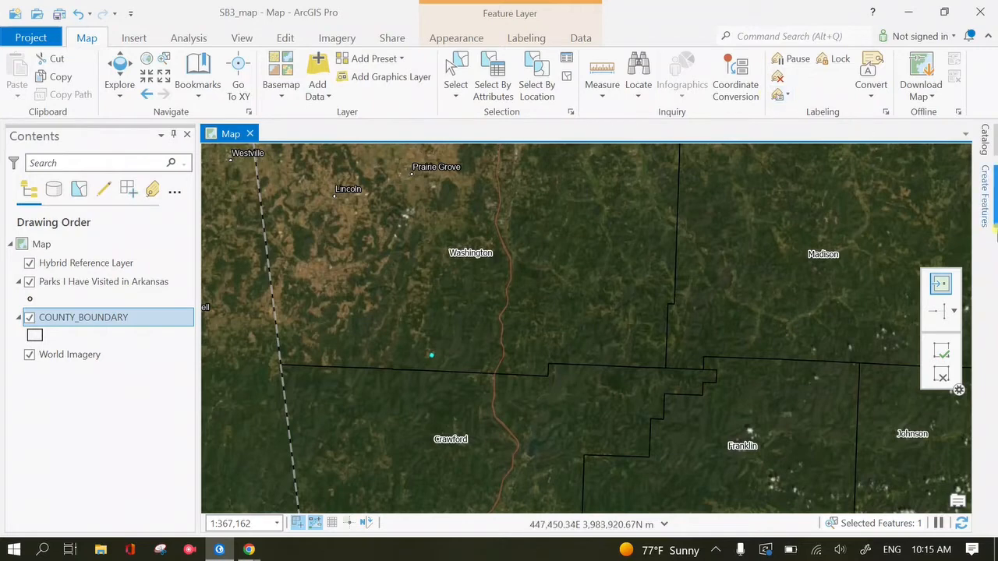
left_click(983, 216)
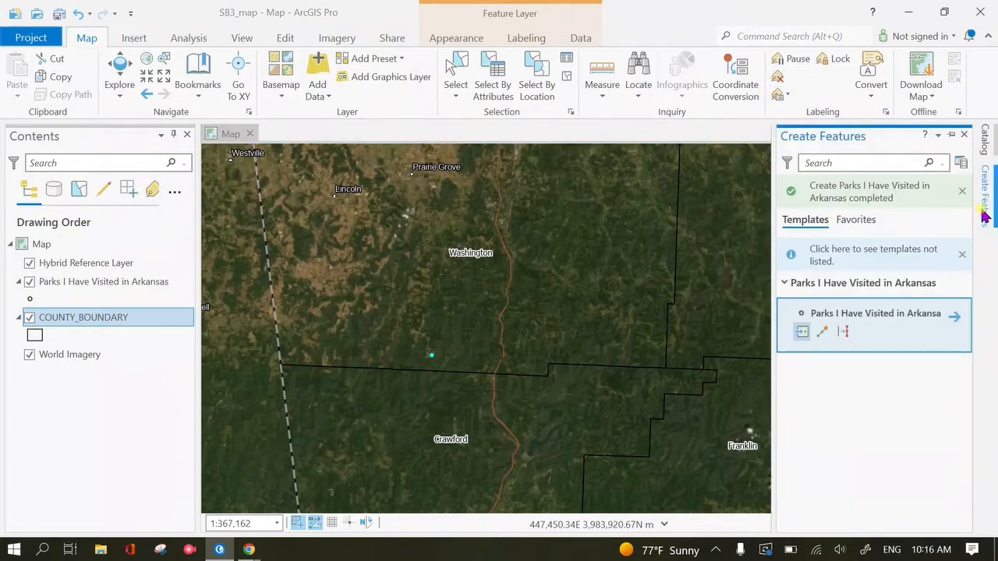
left_click(989, 178)
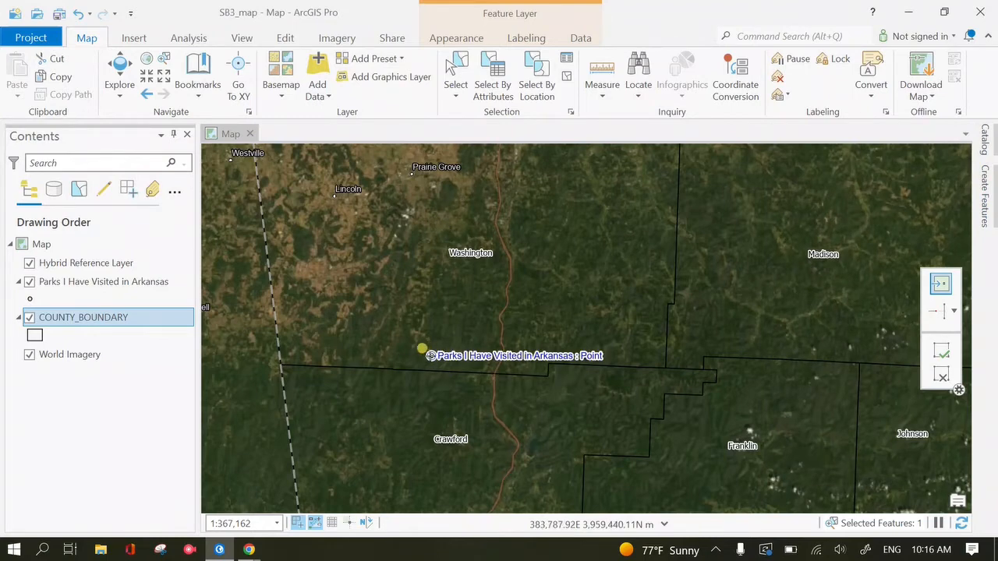
- In the parks attribute table, enter Devils Den as the new point's park name and 4 as its rating, and close the table
left_click(122, 282)
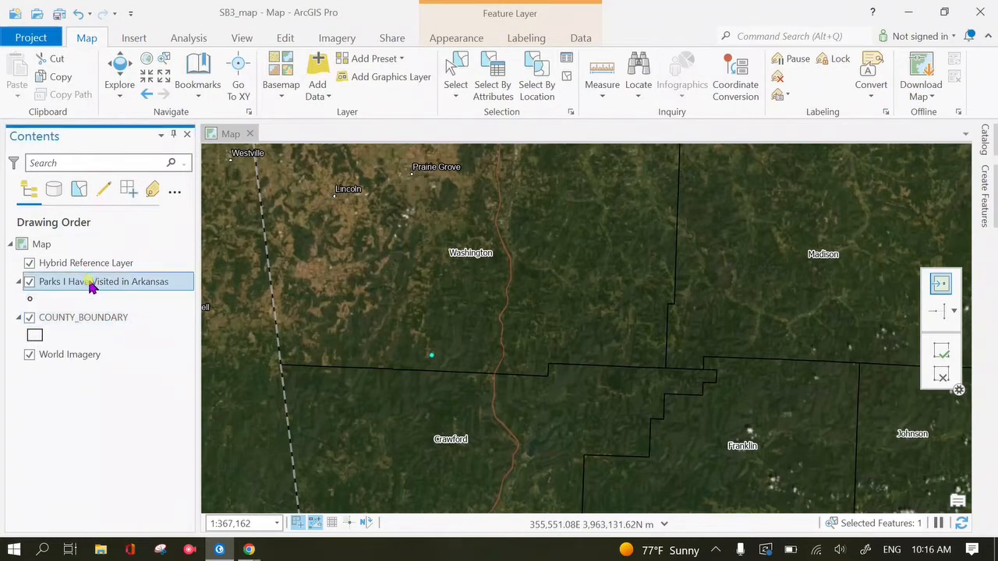
right_click(89, 283)
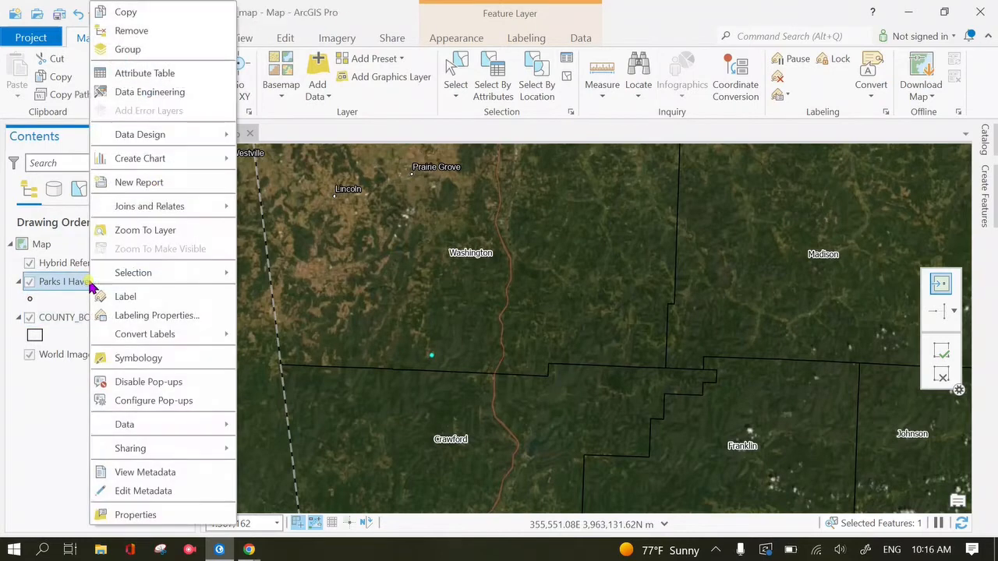
left_click(124, 73)
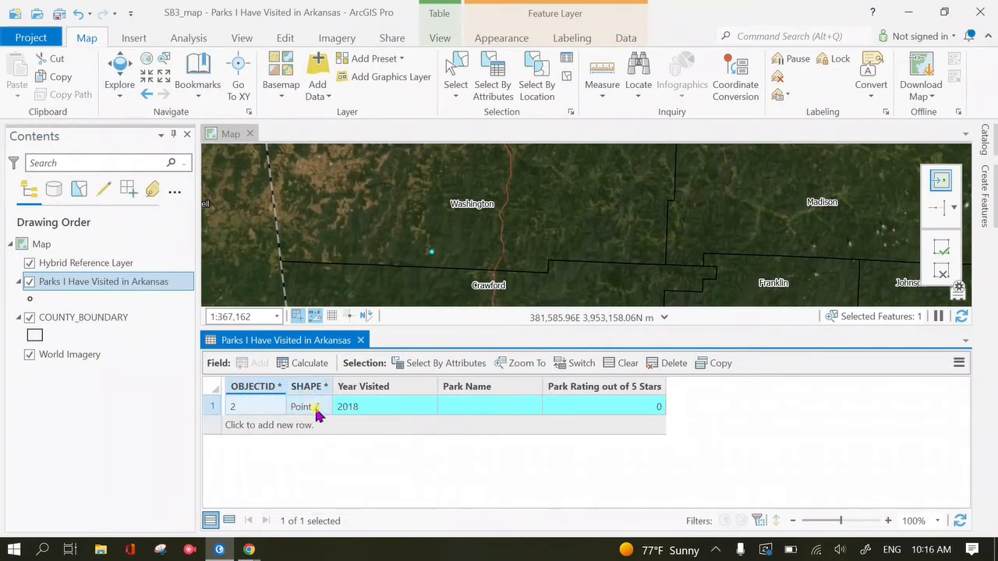
left_click(502, 406)
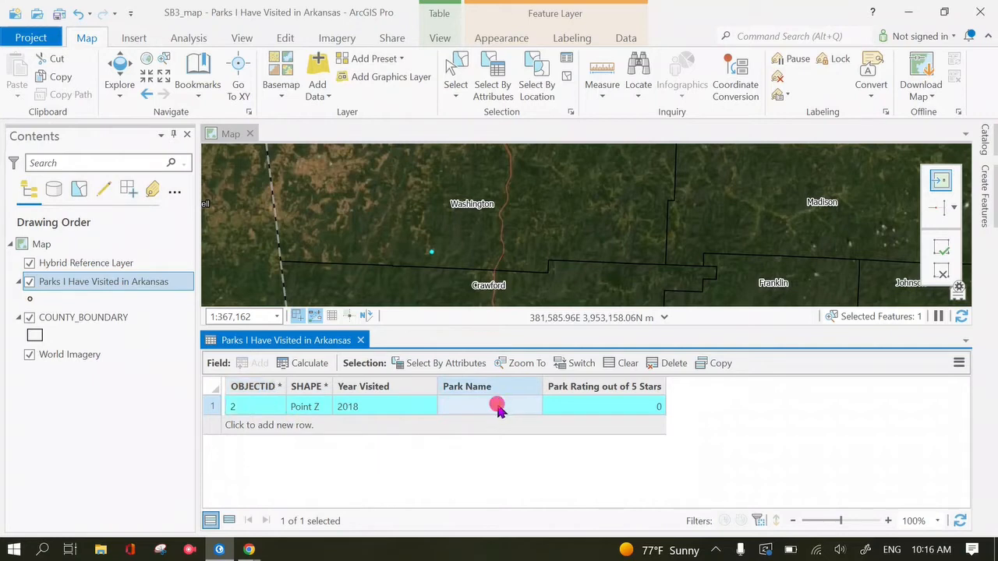
left_click(497, 406)
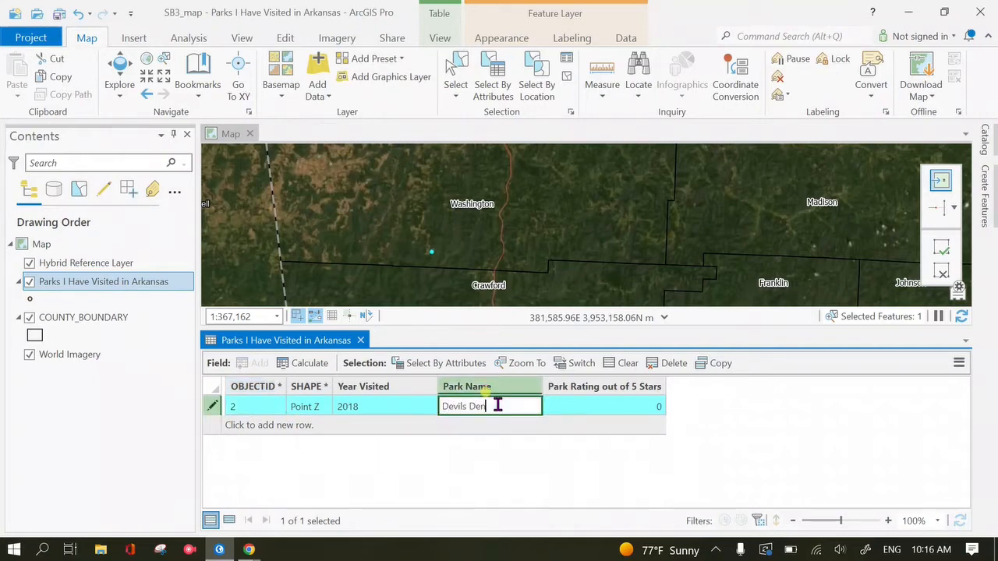
key("Tab")
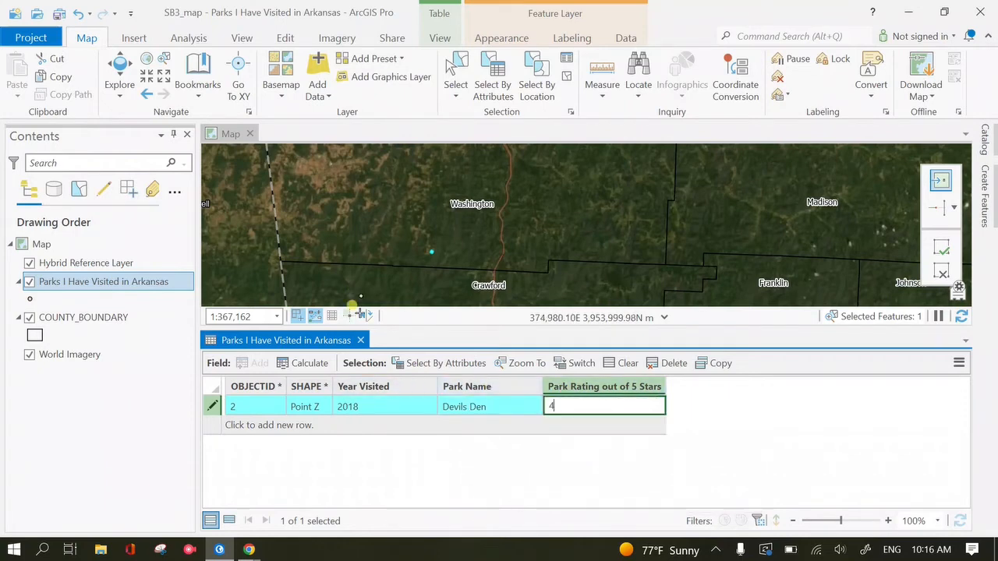
left_click(360, 340)
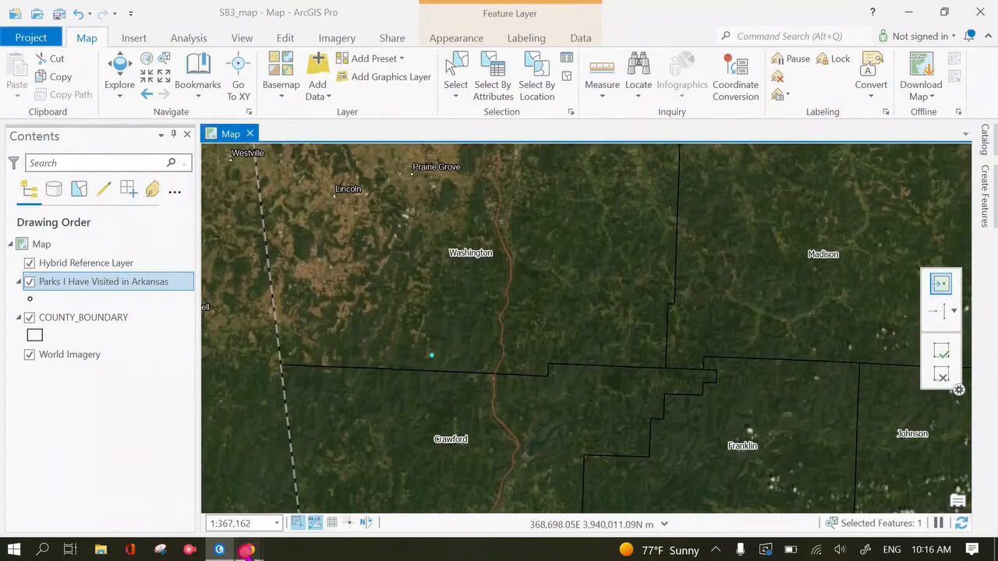
- Examine Lake Fort Smith's position relative to Devil's Den and the county line on the state parks map in Chrome, and return to ArcGIS Pro
mouse_move(247, 550)
left_click(594, 452)
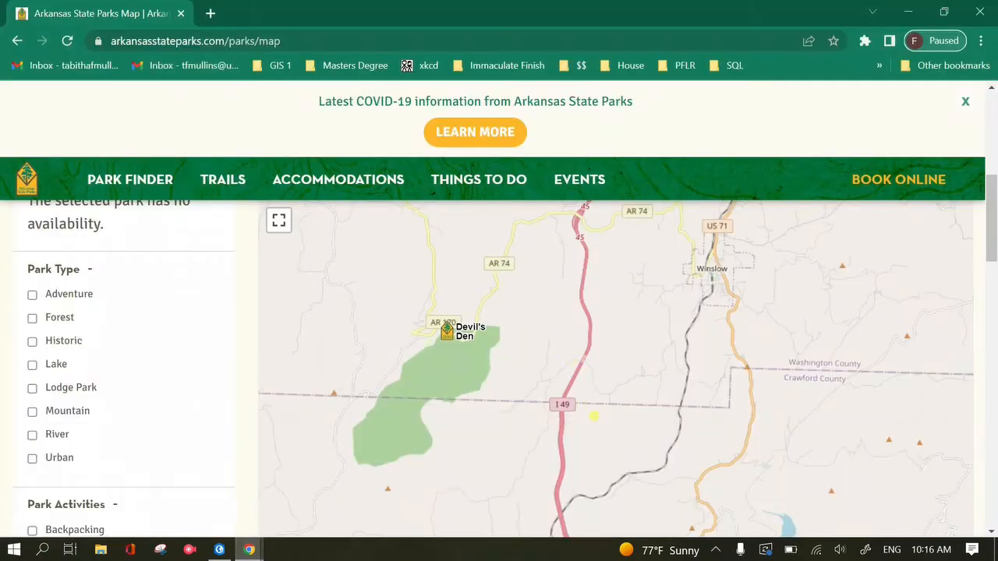
left_click_drag(593, 416, 560, 311)
left_click_drag(585, 375, 519, 286)
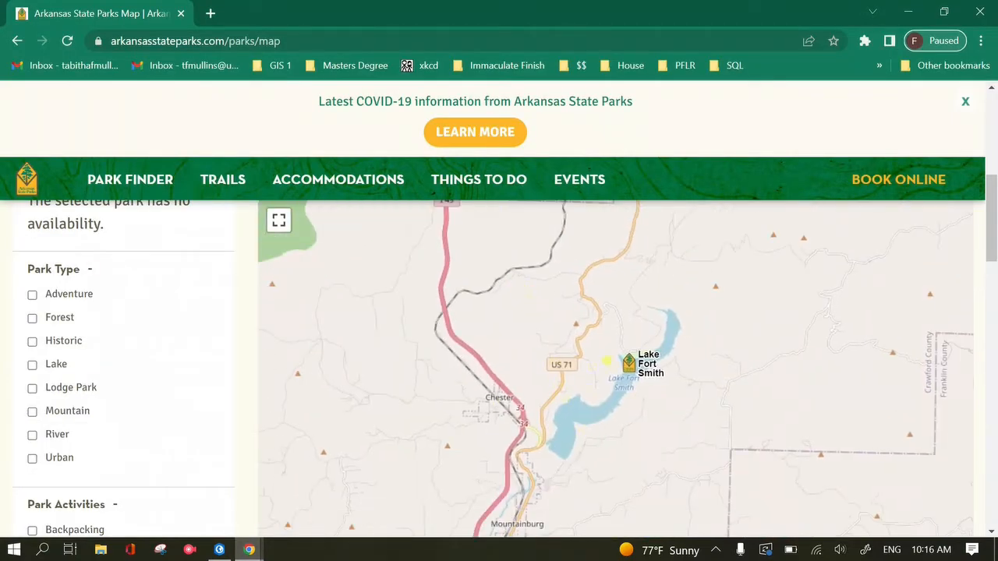
left_click_drag(712, 394, 679, 367)
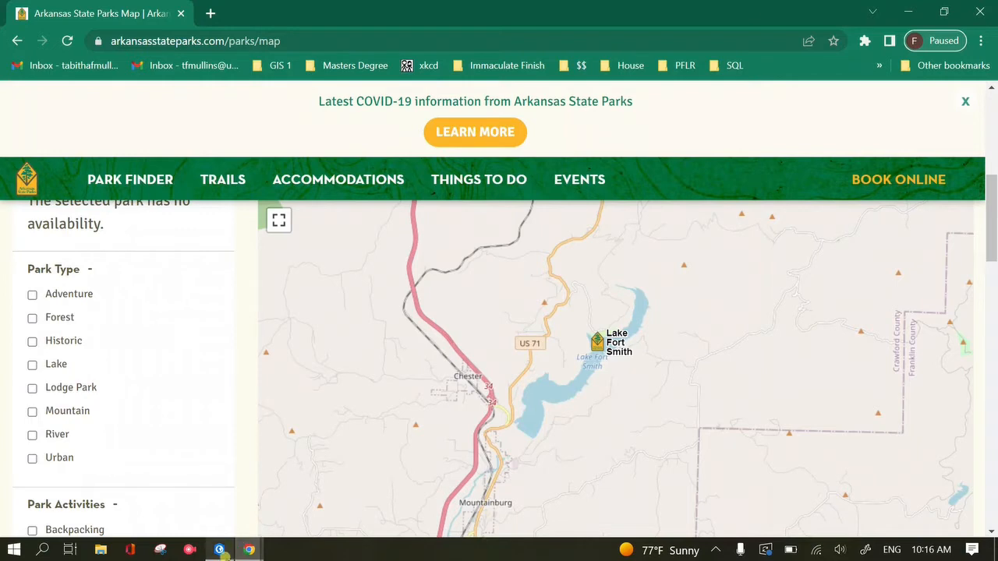
mouse_move(225, 554)
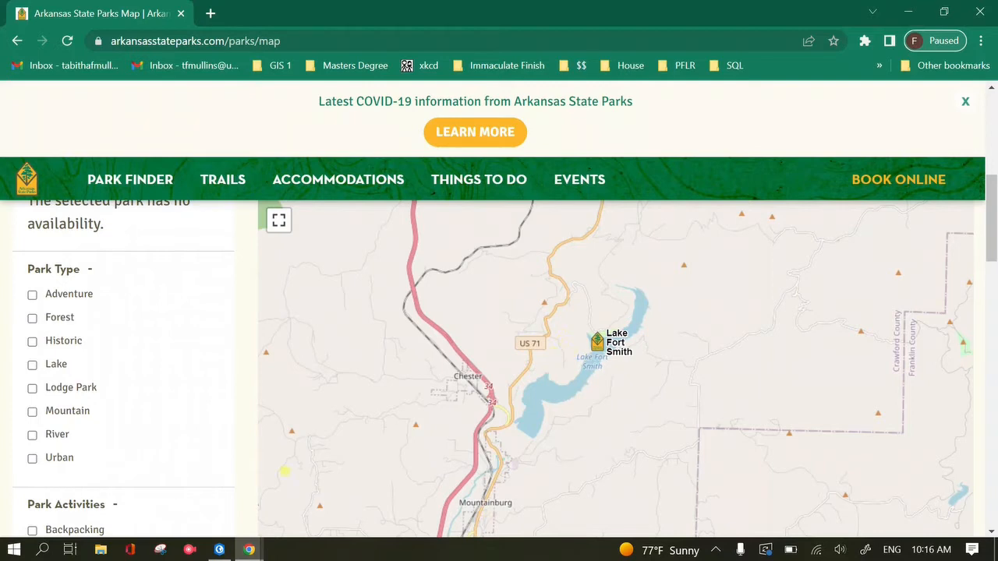
left_click(221, 550)
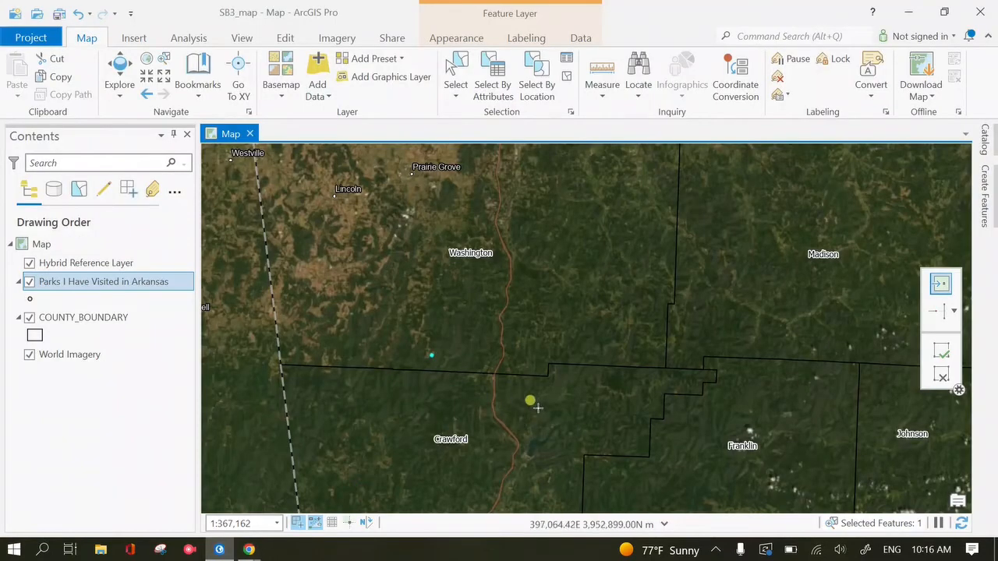
mouse_move(248, 550)
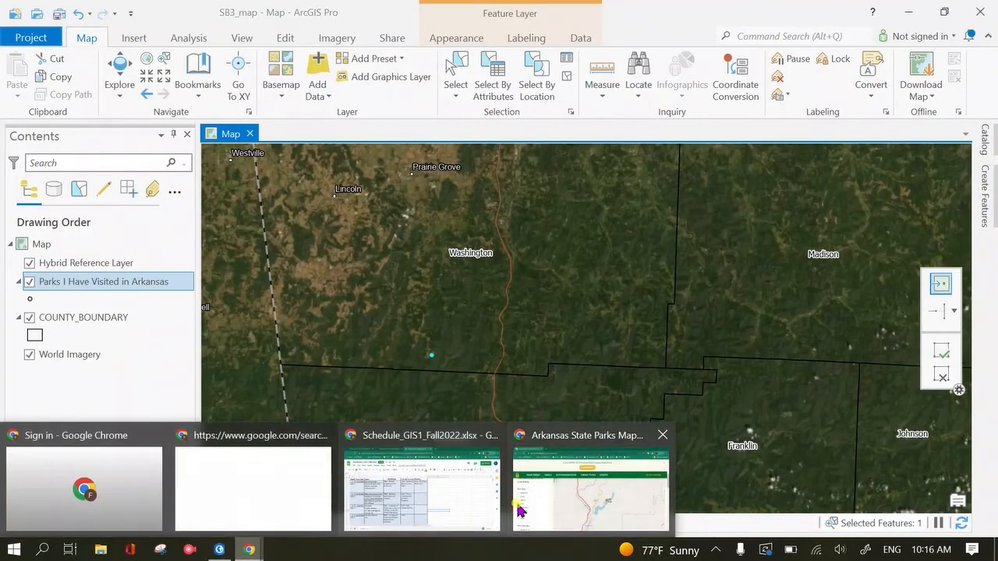
left_click(539, 440)
left_click_drag(631, 364, 653, 551)
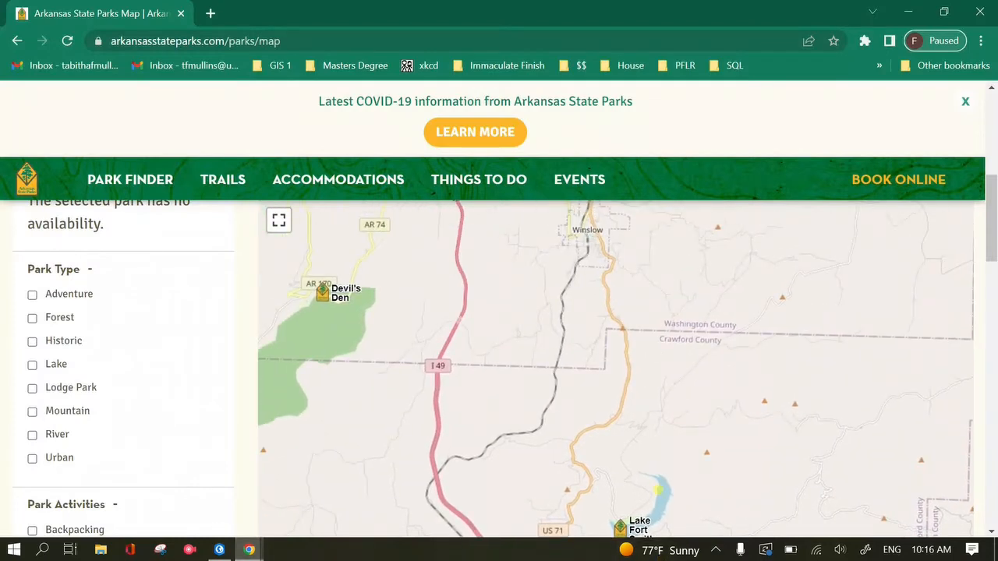
left_click_drag(659, 486, 612, 391)
left_click(219, 550)
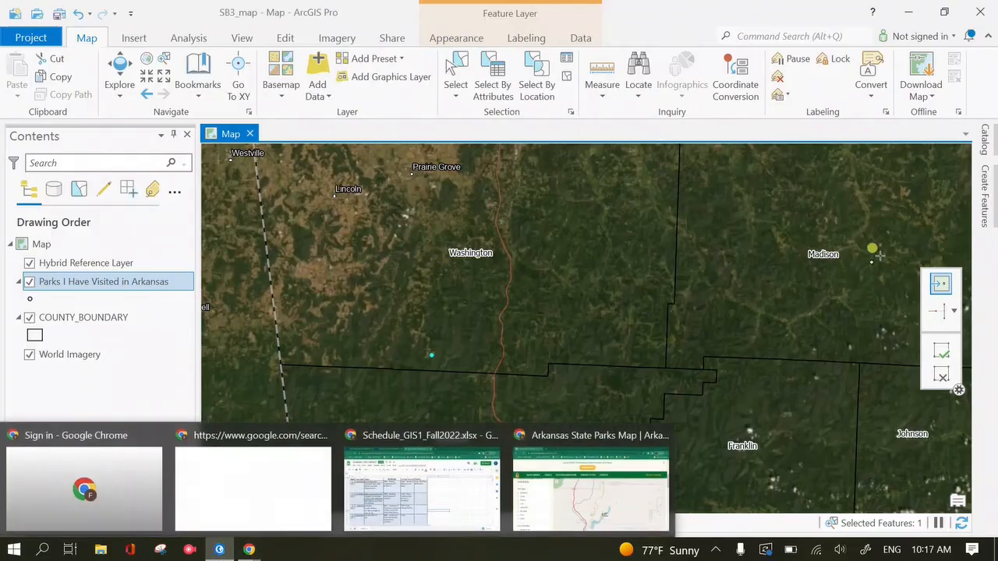
- Create a park point for Lake Fort Smith in northeastern Crawford County, and display the editing commands
left_click(982, 204)
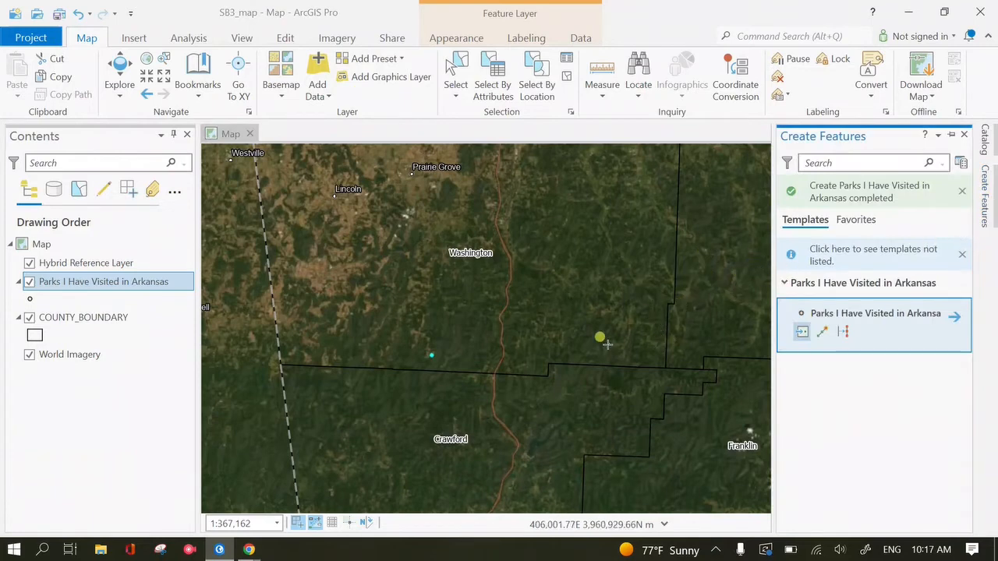
left_click(551, 398)
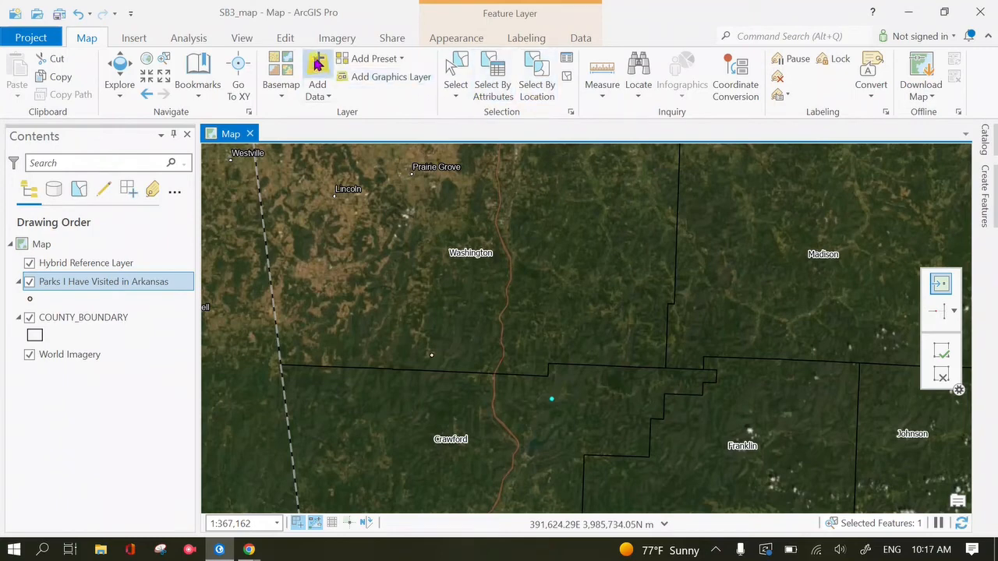
left_click(294, 39)
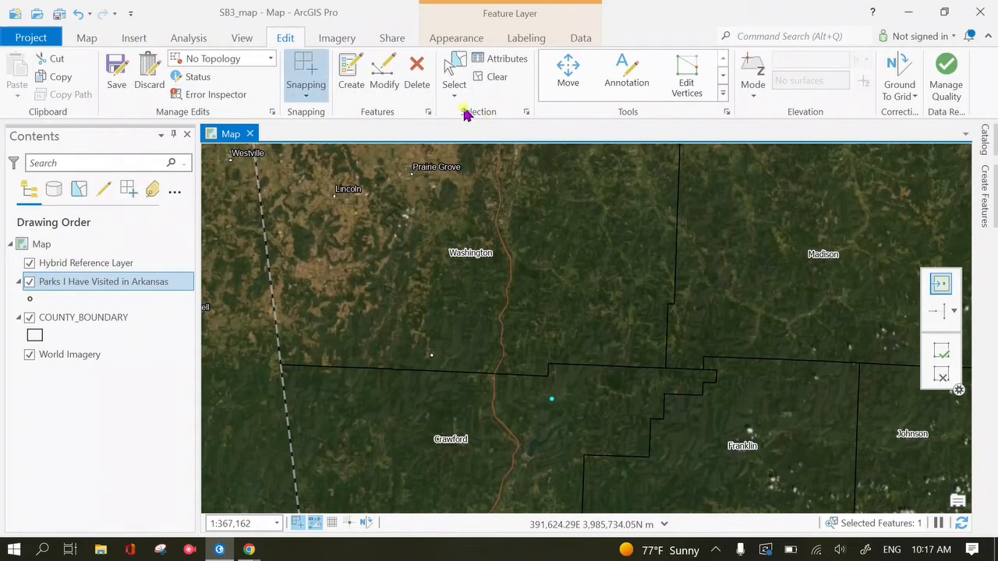
- Enter Lake Fort Smith as the new point's park name and 3 as its rating, apply the values and close the attribute editor
left_click(499, 59)
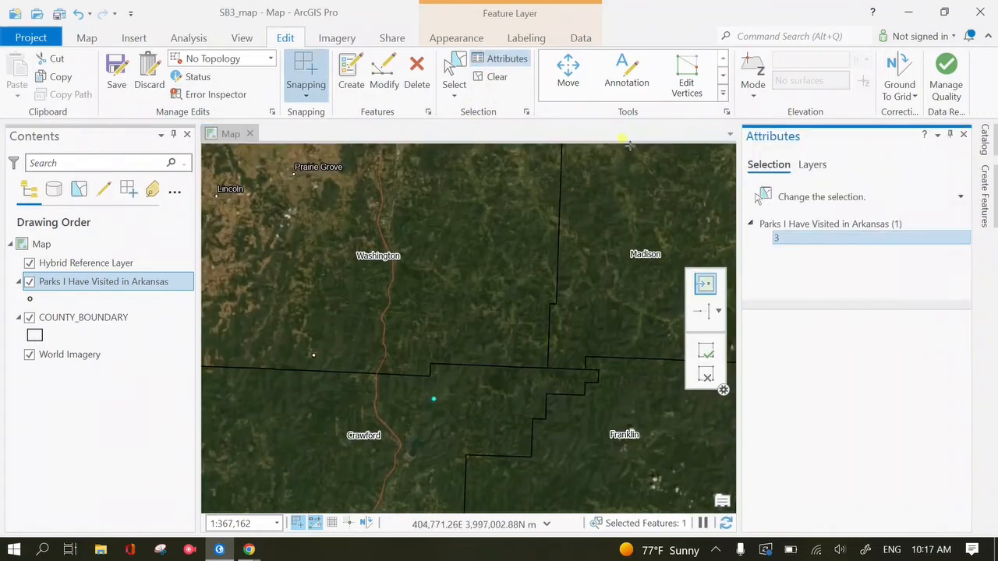
left_click(882, 389)
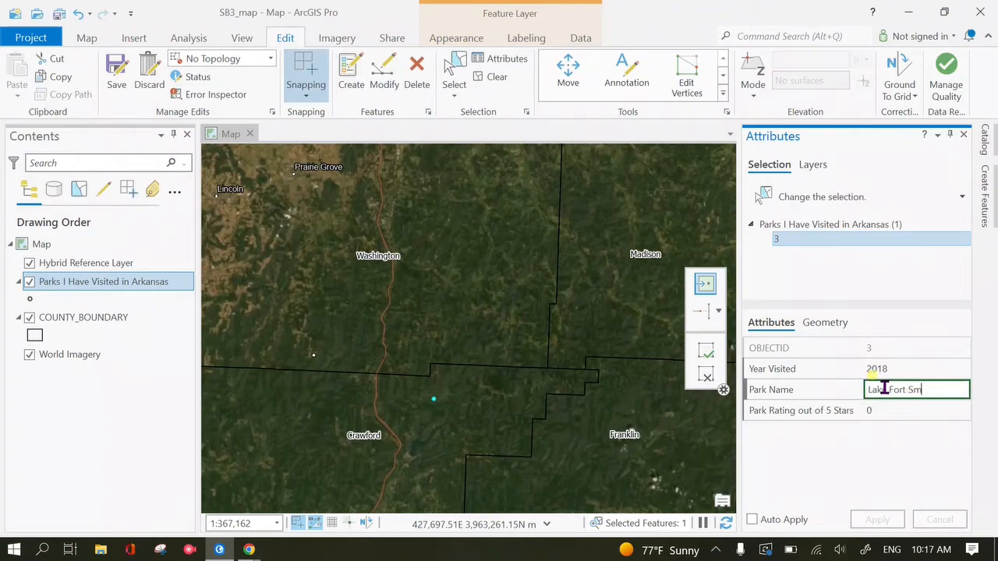
key("Tab")
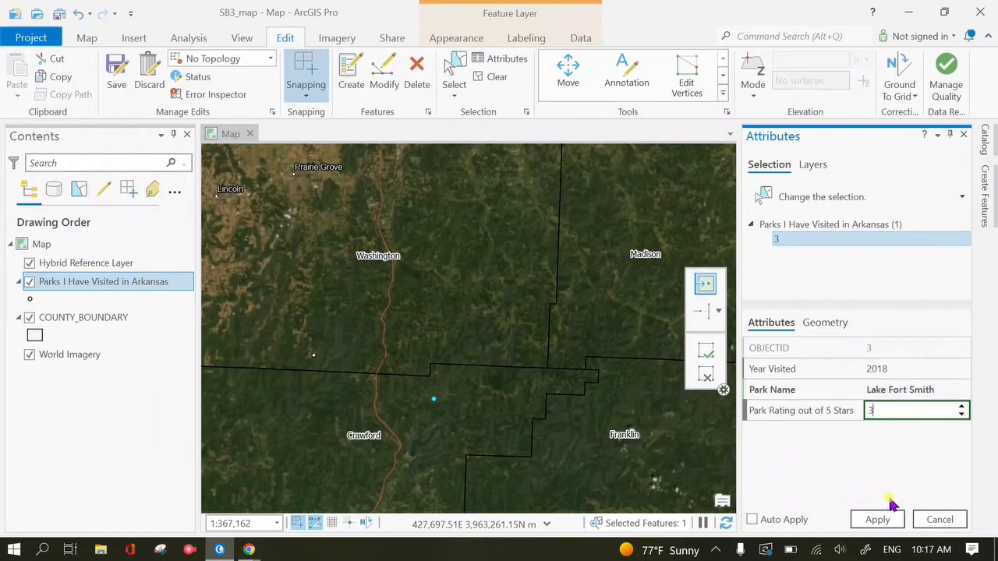
left_click(878, 520)
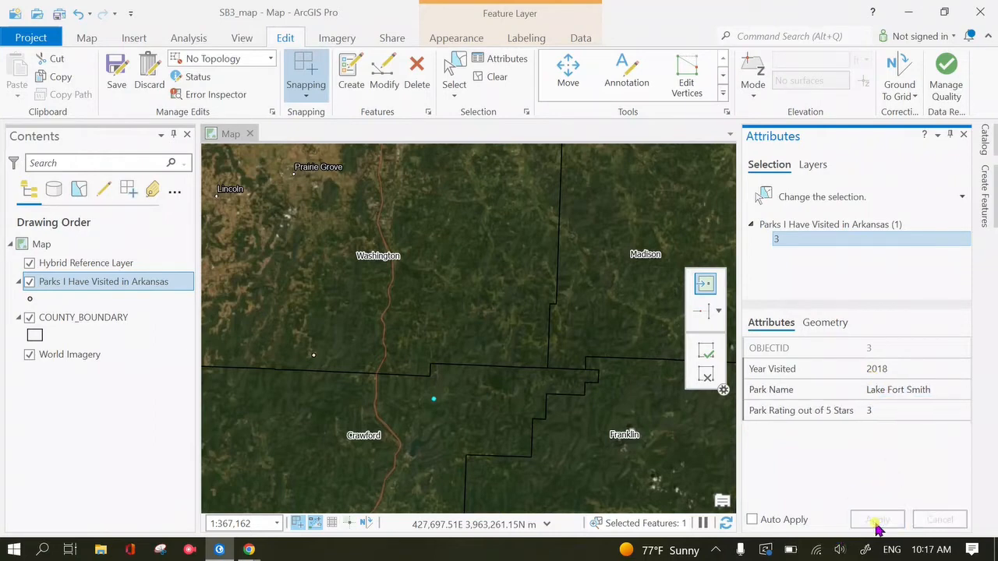
left_click(964, 136)
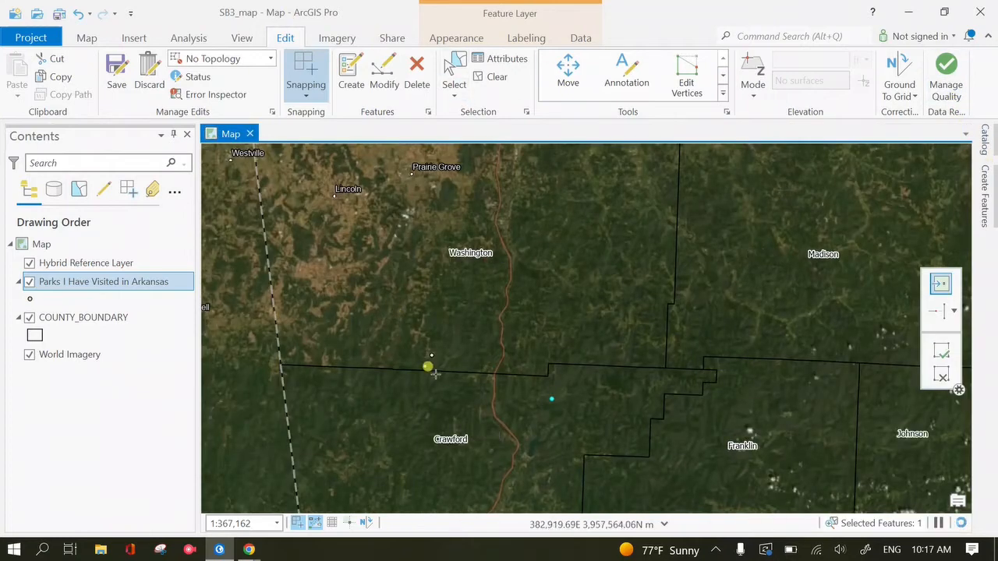
left_click(500, 59)
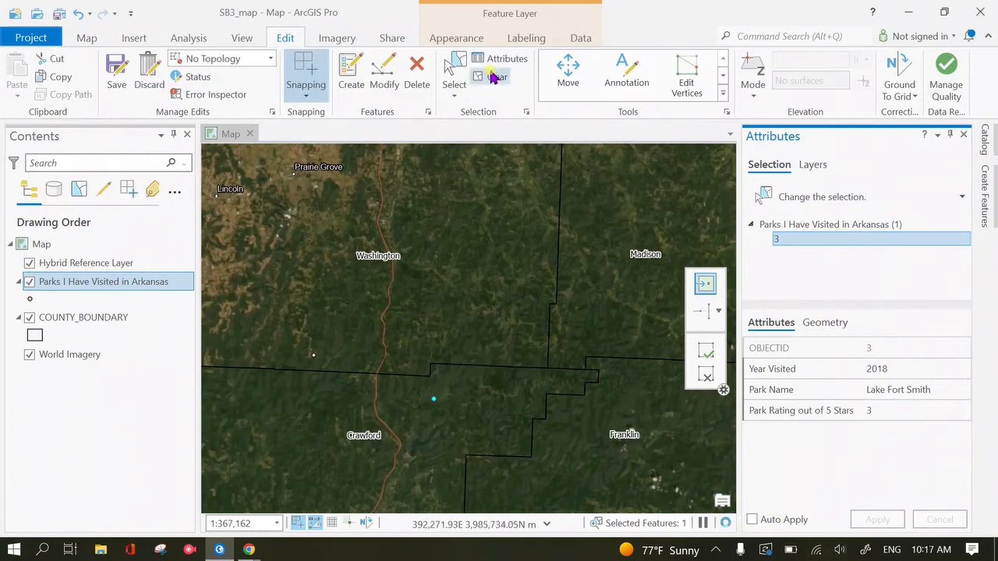
left_click(495, 275)
left_click(867, 388)
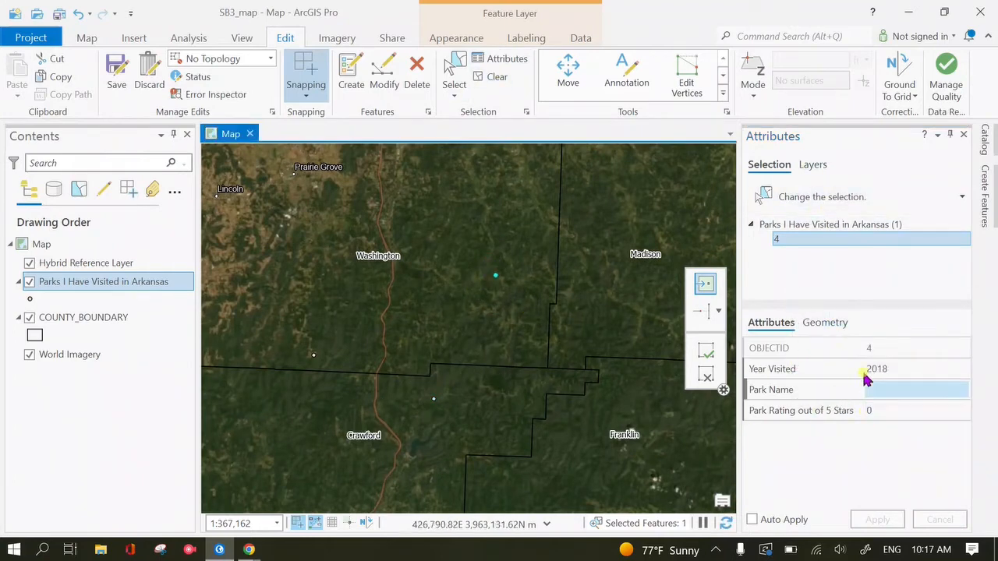
left_click(81, 13)
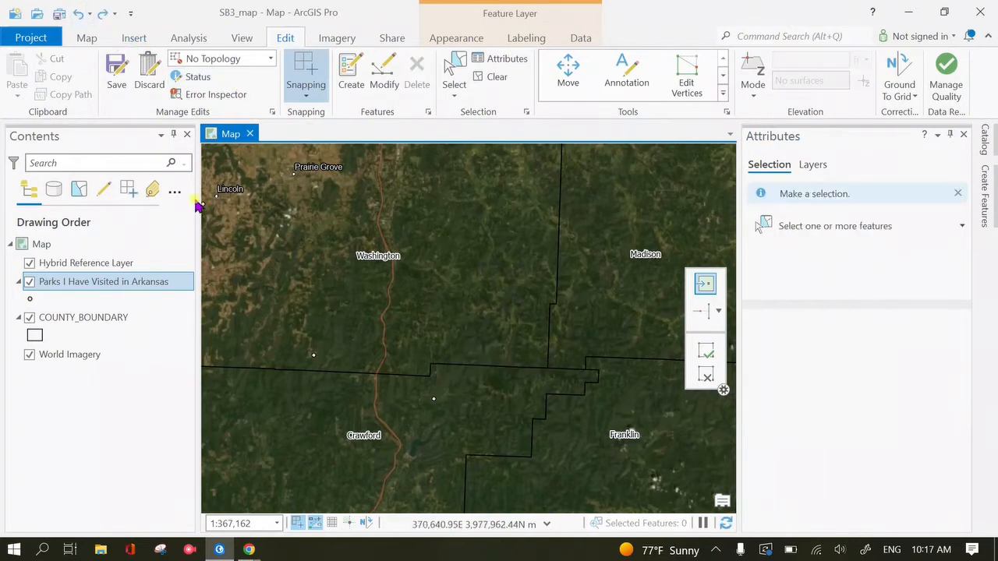
- Save the edits made to the park points in Washington and Crawford counties
left_click(87, 37)
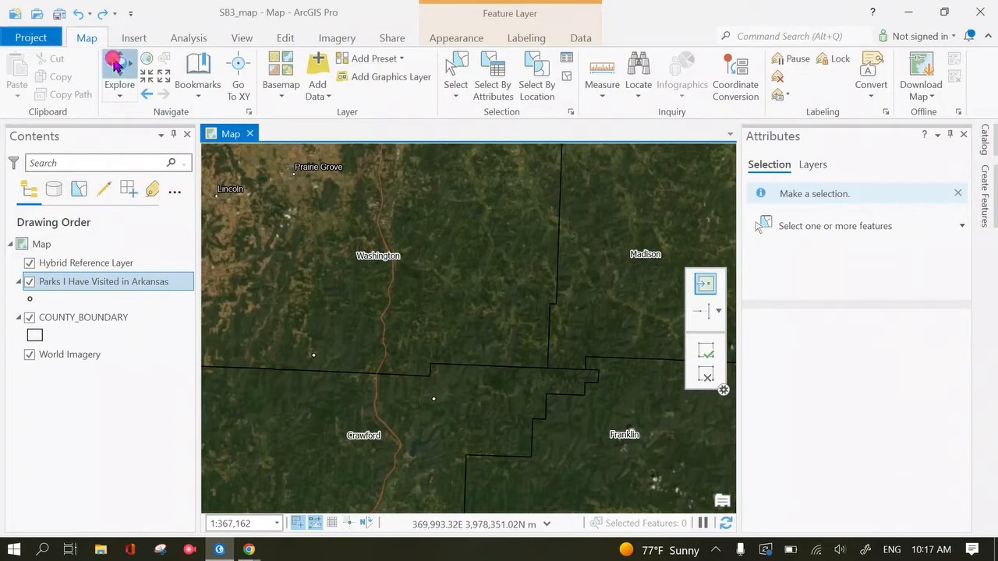
left_click(284, 37)
left_click(433, 317)
left_click_drag(441, 326, 564, 291)
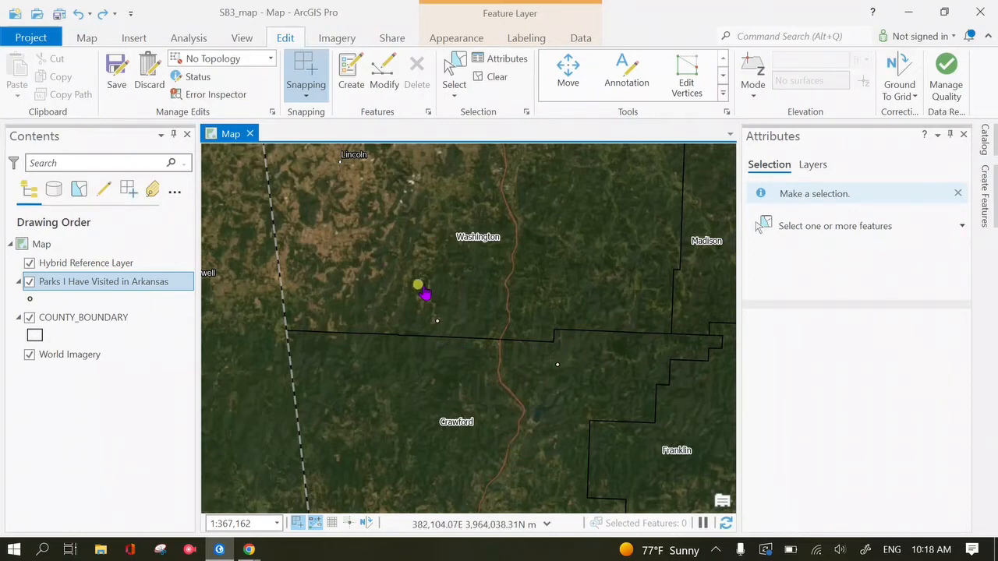
left_click(56, 15)
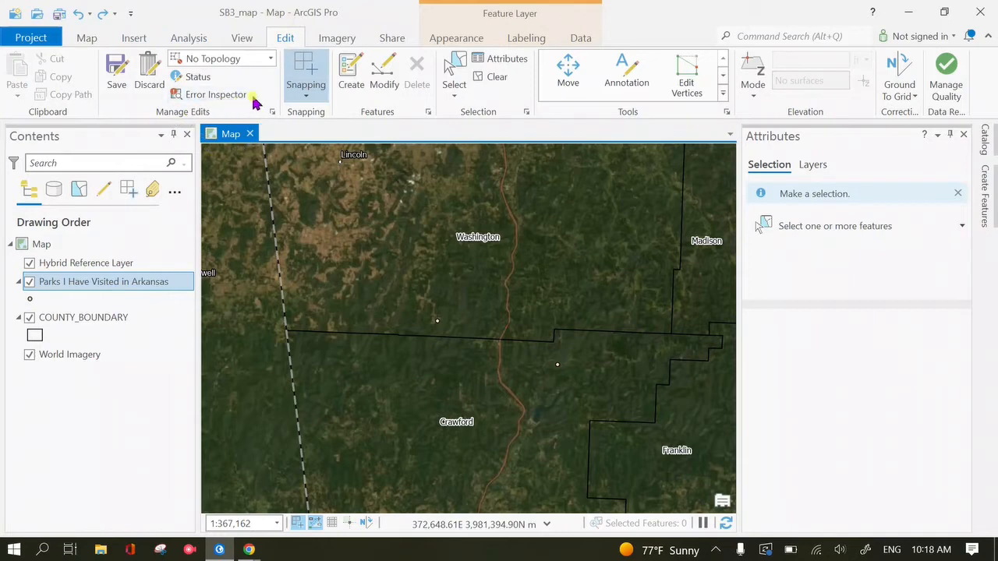
left_click(116, 77)
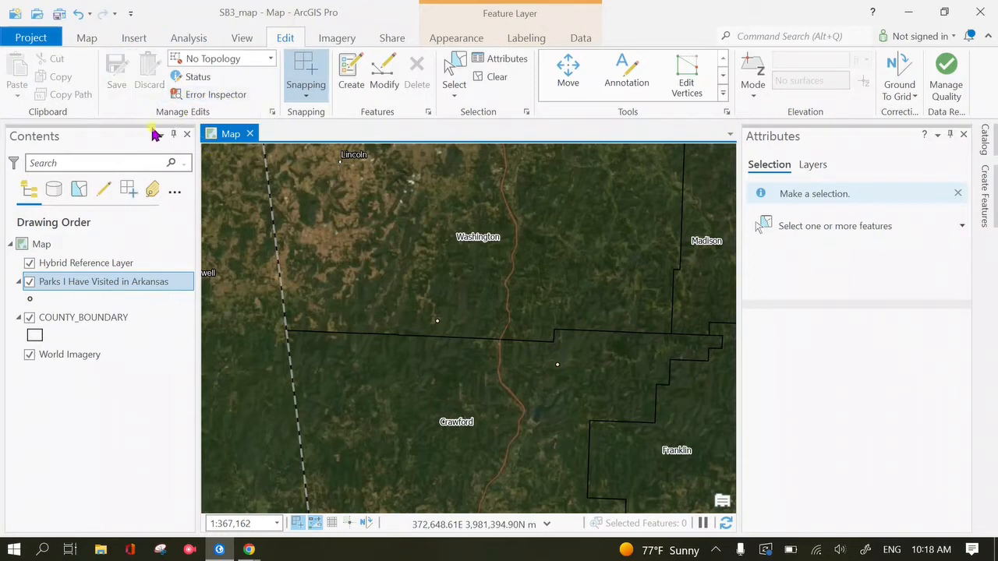
- Examine the distribution of tree-symbol park points over the county boundaries across Arkansas
left_click_drag(436, 331, 363, 281)
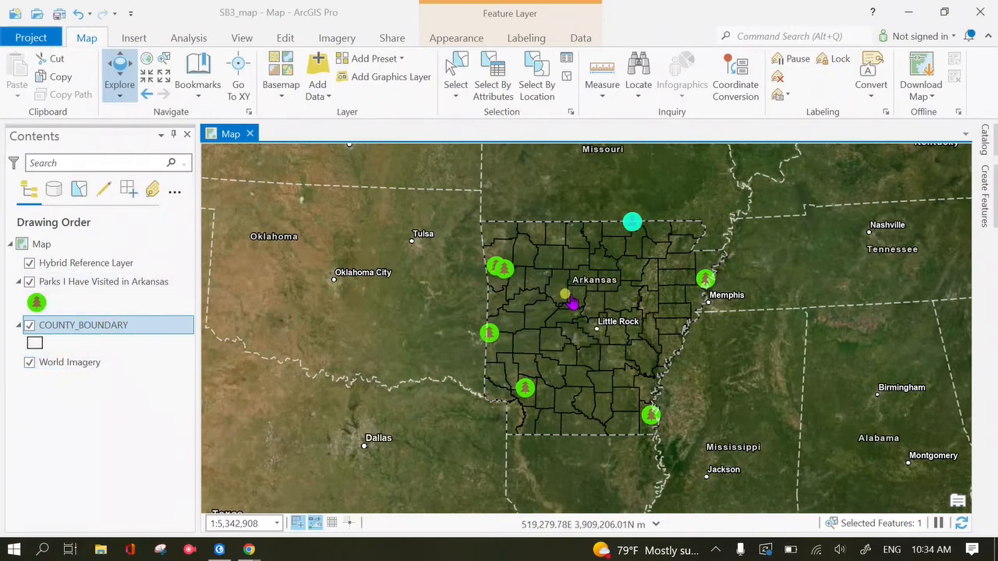
left_click_drag(575, 306, 548, 302)
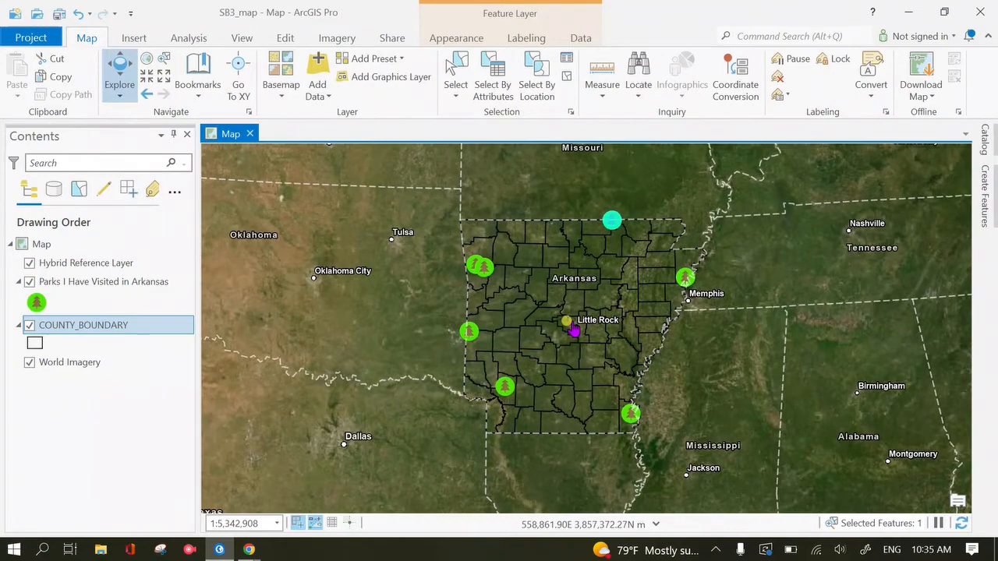
left_click_drag(583, 307, 539, 307)
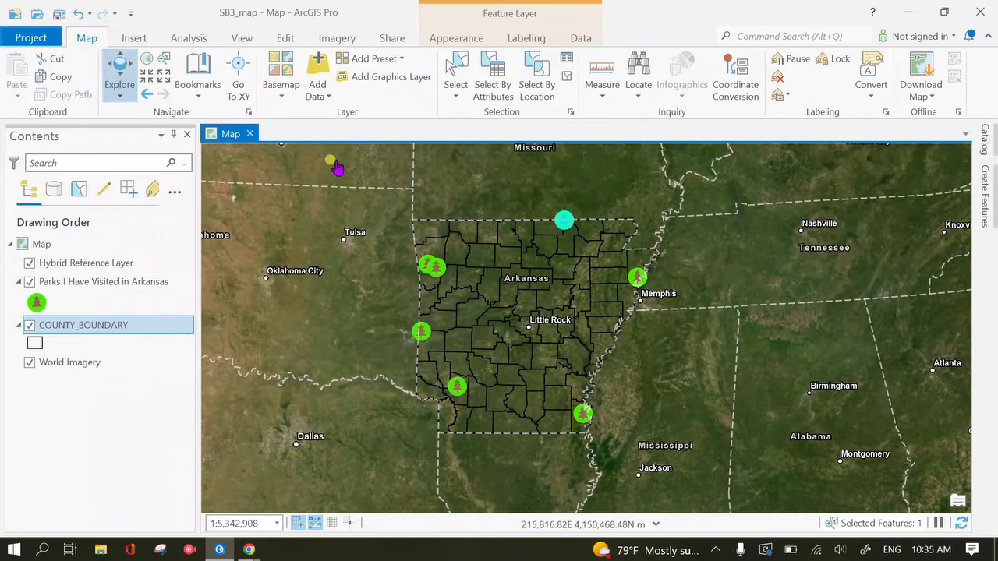
left_click_drag(488, 213, 581, 267)
left_click_drag(627, 290, 662, 209)
scroll(658, 248, "down", 2)
scroll(655, 245, "up", 2)
scroll(655, 246, "up", 3)
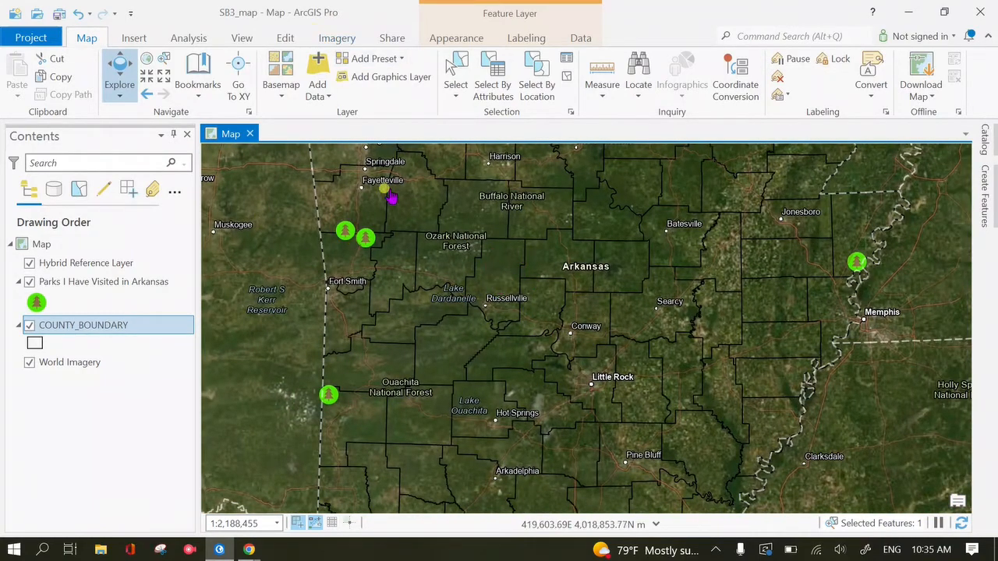
left_click_drag(488, 310, 461, 312)
scroll(553, 341, "down", 2)
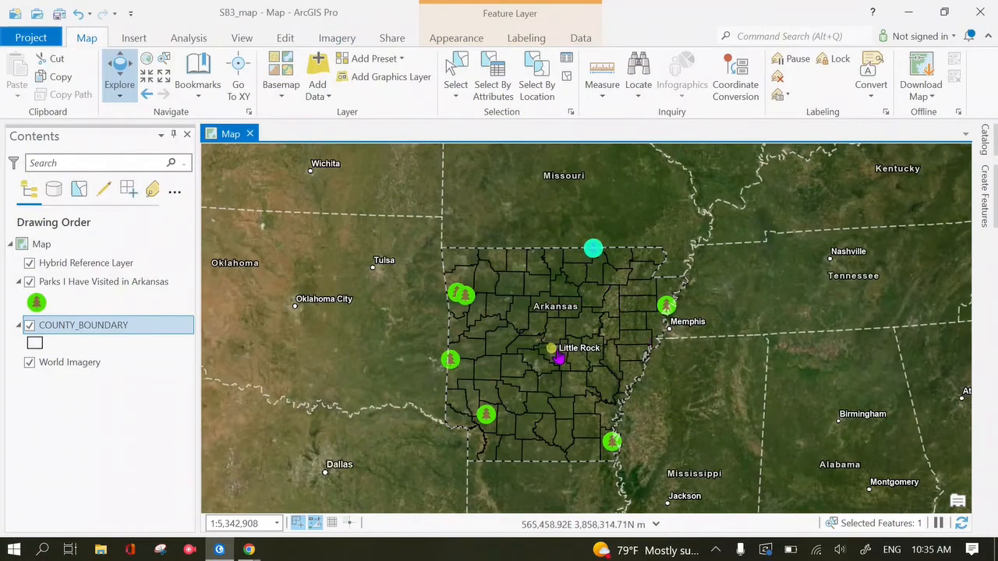
- Create a Parks I Have Visited in Arkansas point northeast of Greenbrier, north of Conway
scroll(556, 357, "up", 3)
scroll(538, 321, "up", 2)
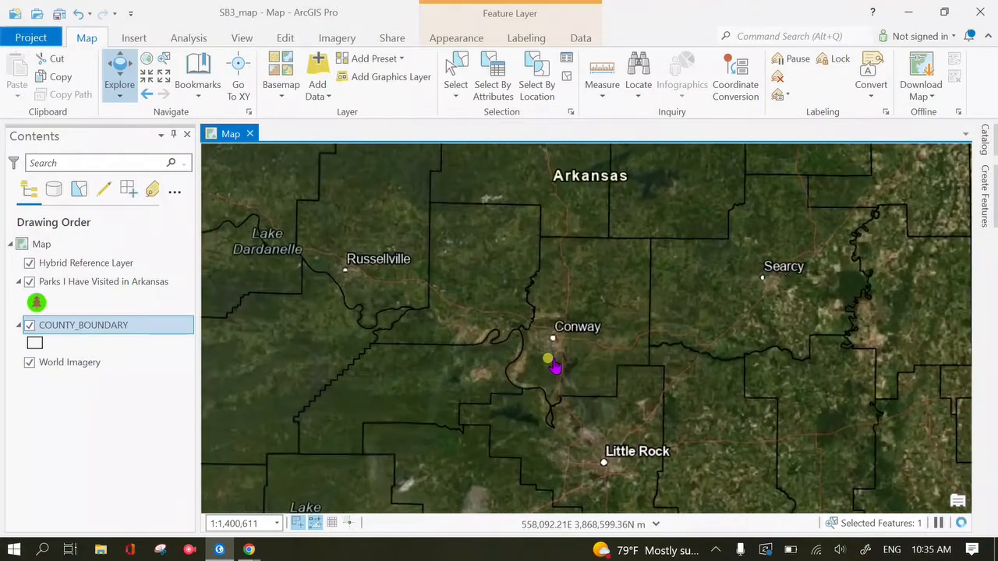
scroll(555, 320, "up", 2)
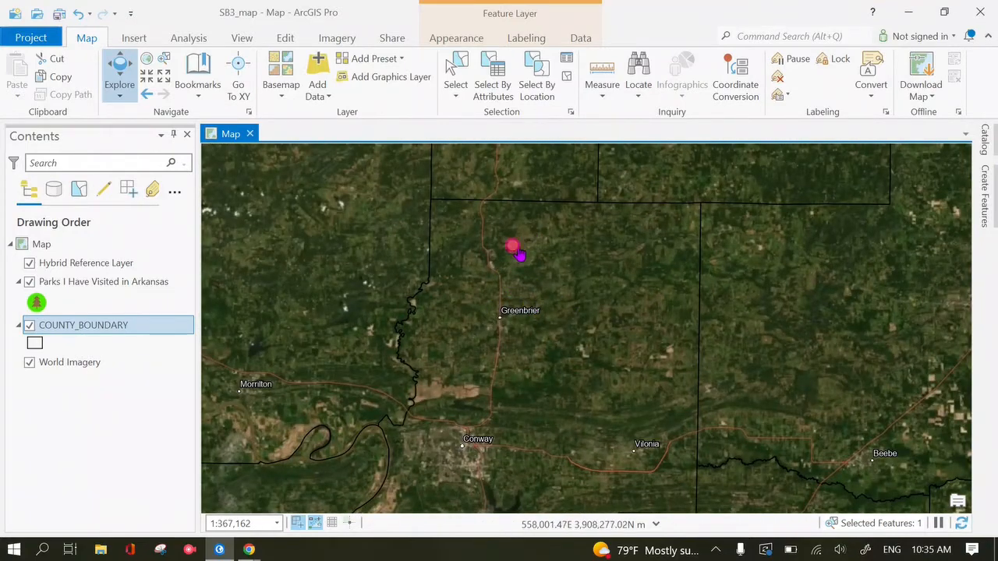
left_click_drag(519, 256, 541, 263)
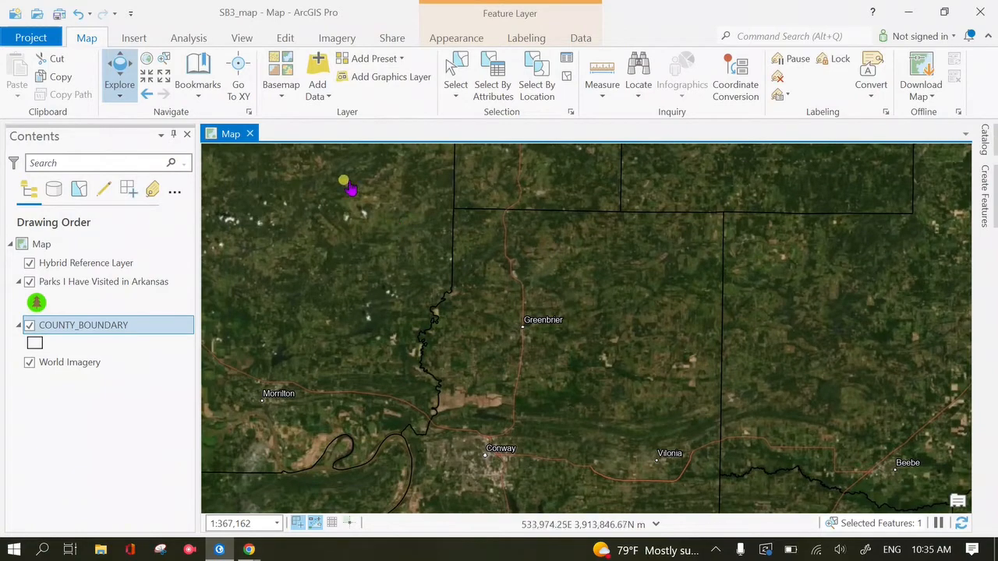
left_click(286, 38)
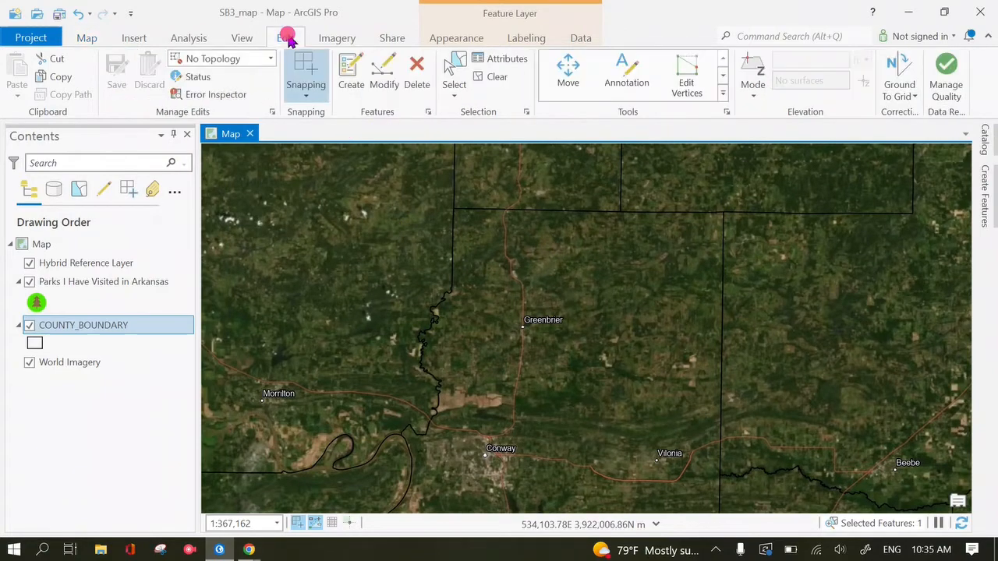
left_click(351, 74)
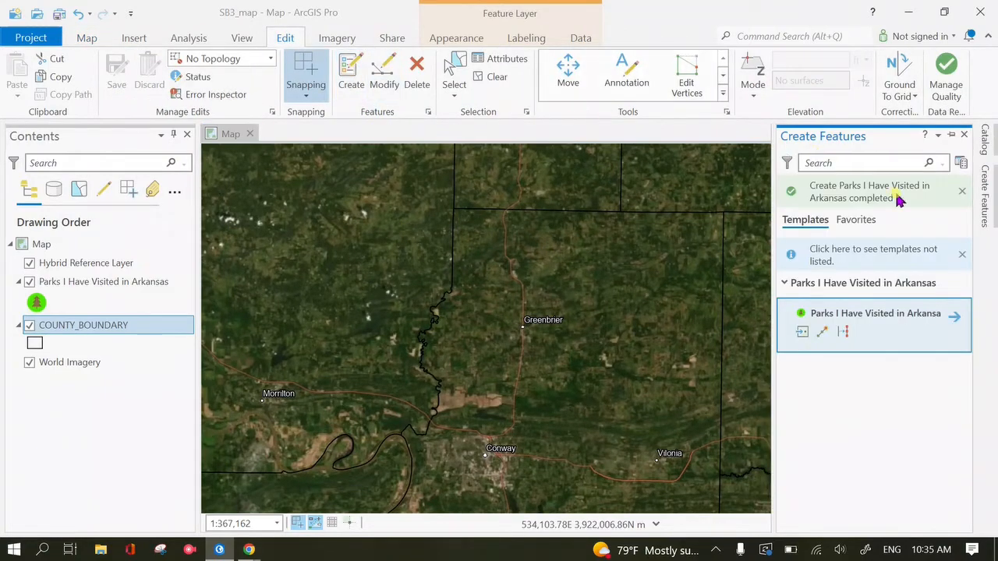
left_click(876, 324)
left_click(857, 294)
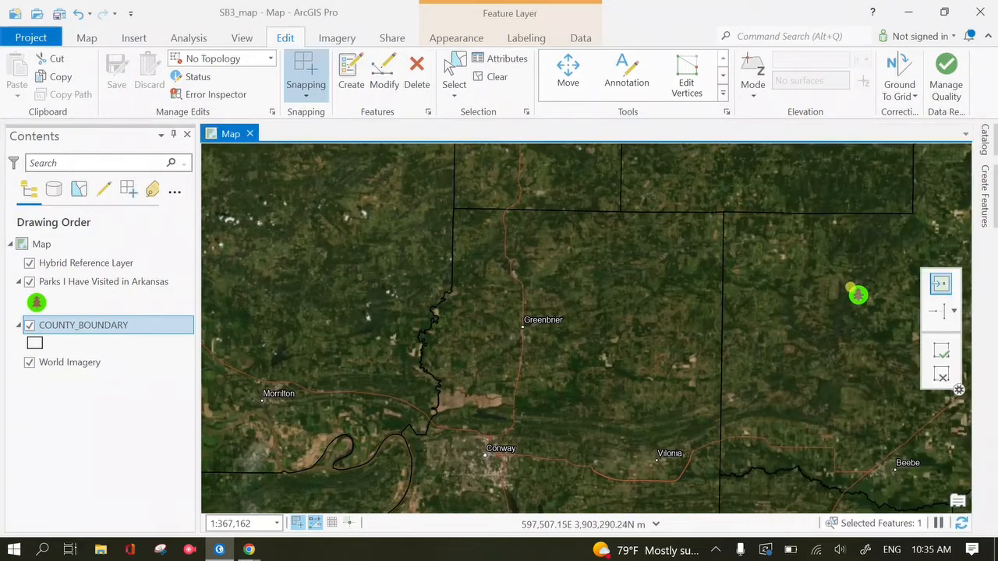
left_click(986, 199)
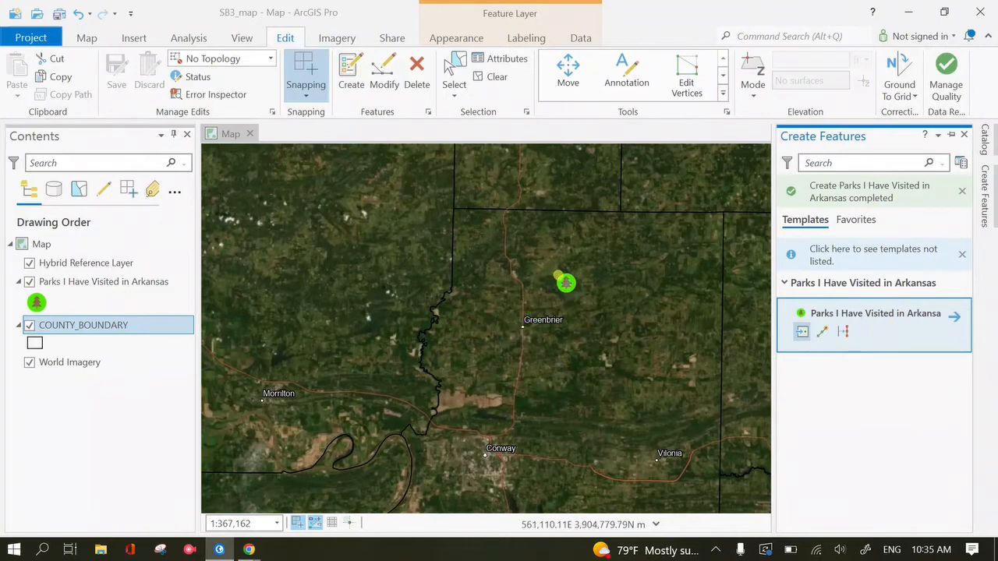
left_click(558, 281)
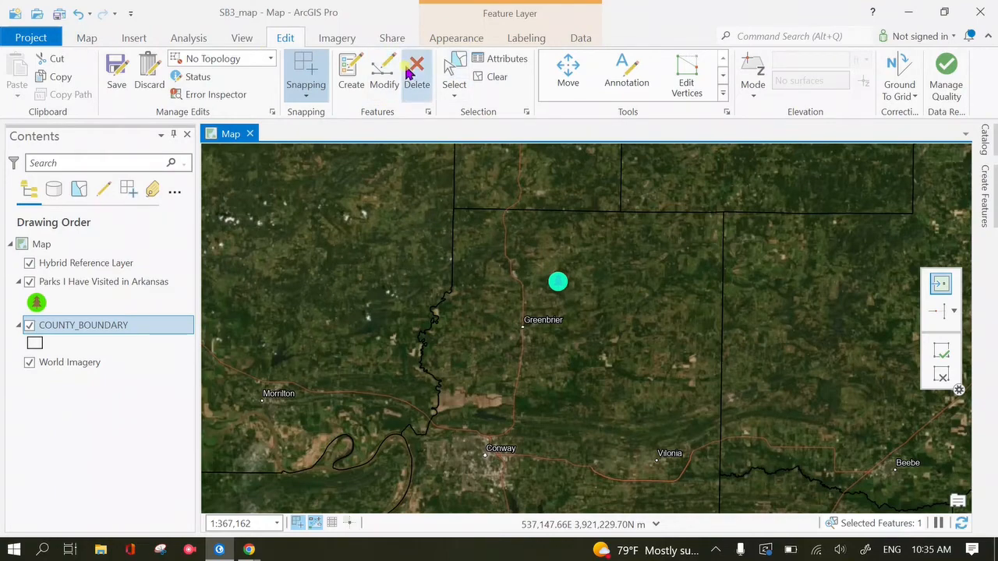
- Enter Woolly Hollow as the new point's park name, checking it on the state parks map in Chrome, and apply a rating of 5
left_click(500, 62)
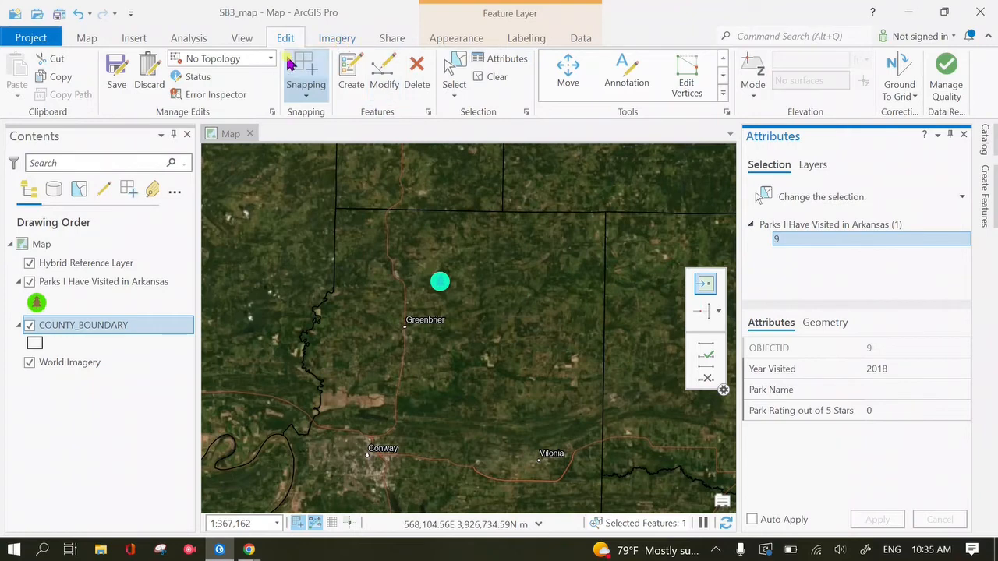
left_click(866, 390)
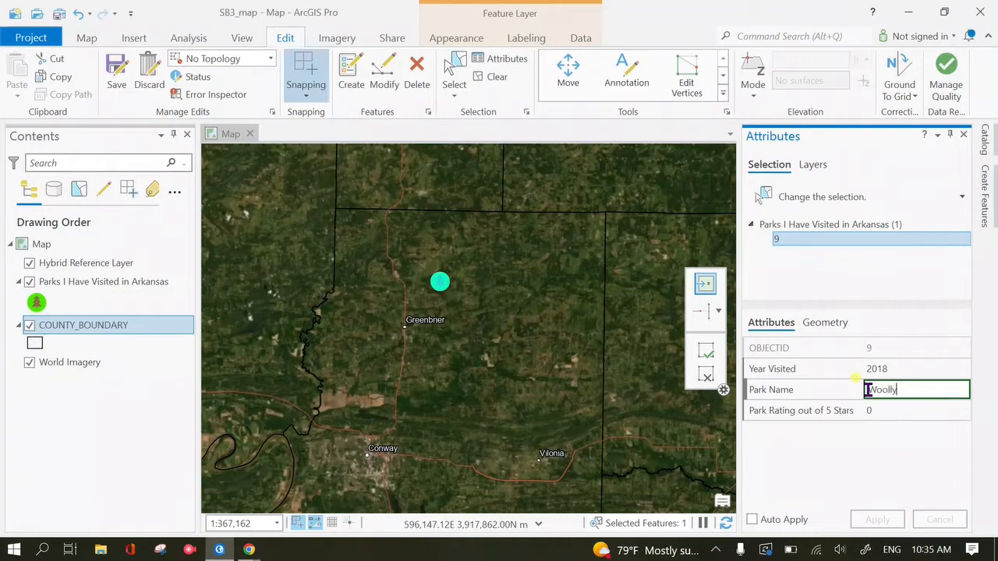
mouse_move(249, 550)
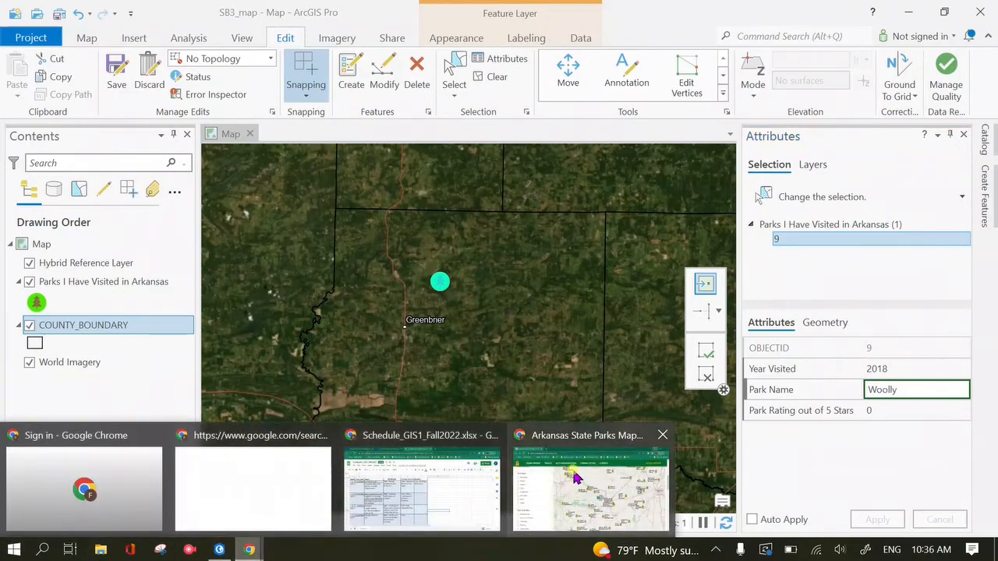
left_click(590, 484)
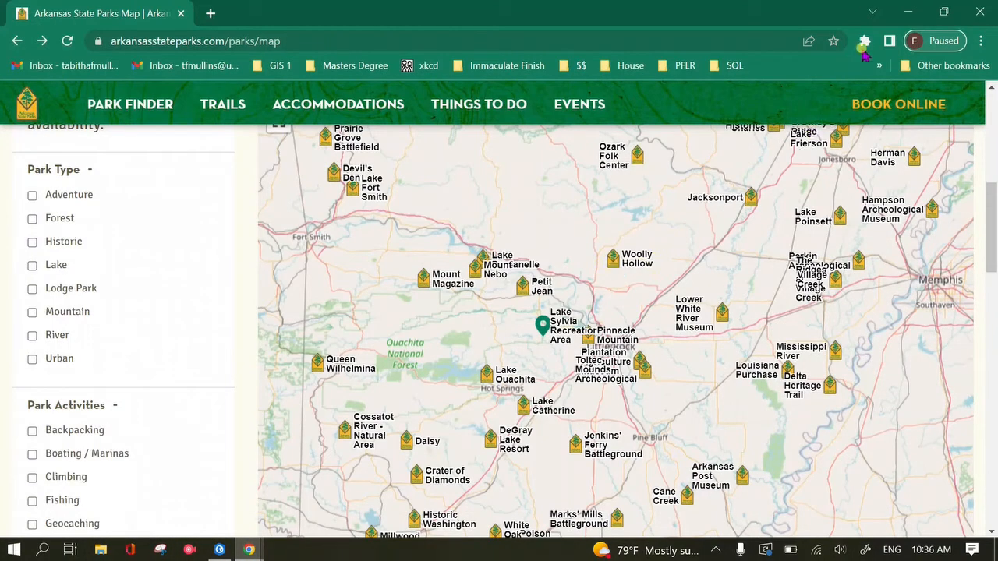
left_click(908, 12)
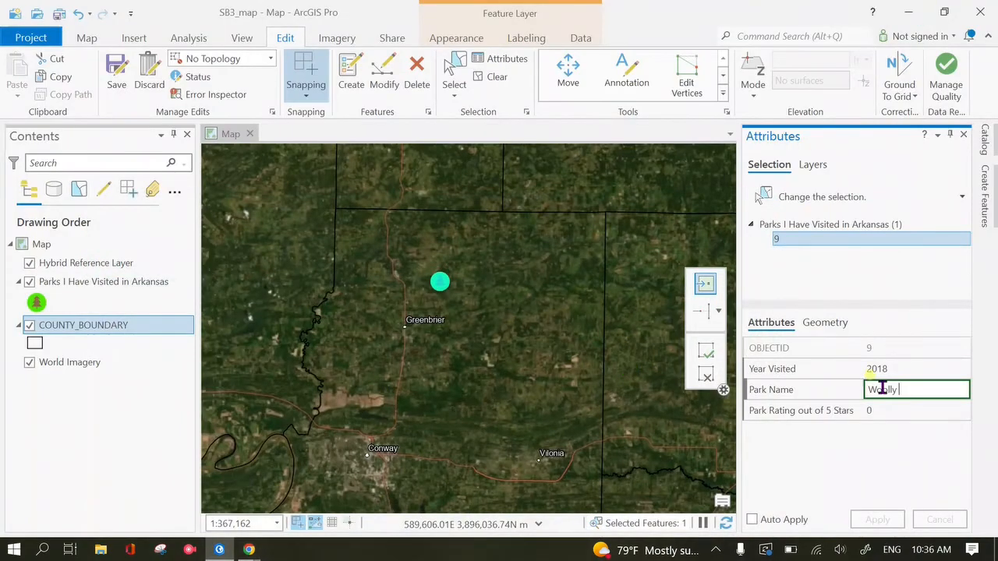
key("Tab")
type("5")
key("Return")
left_click(877, 520)
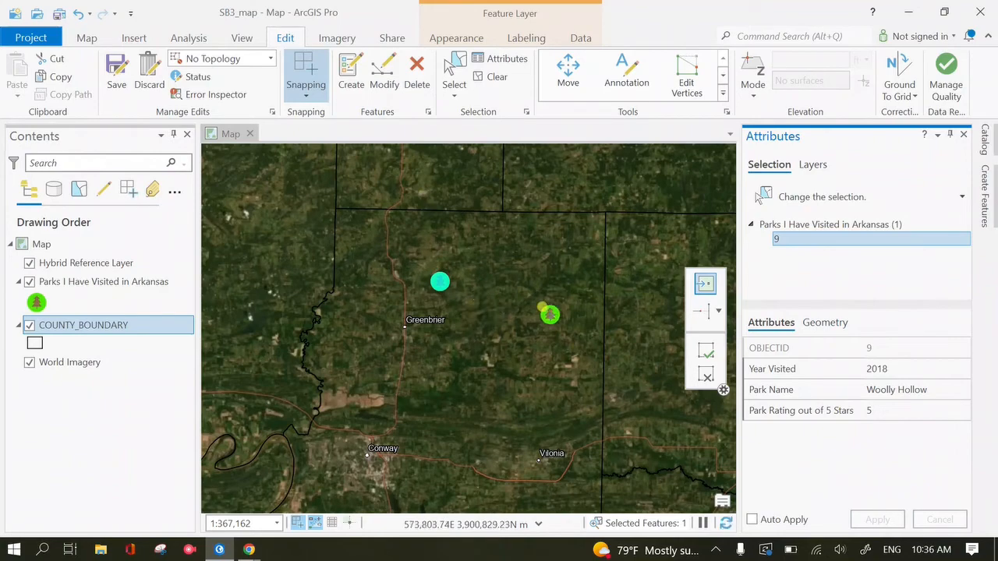
- Save the edits for the Woolly Hollow park point
scroll(447, 331, "up", 2)
scroll(447, 331, "down", 2)
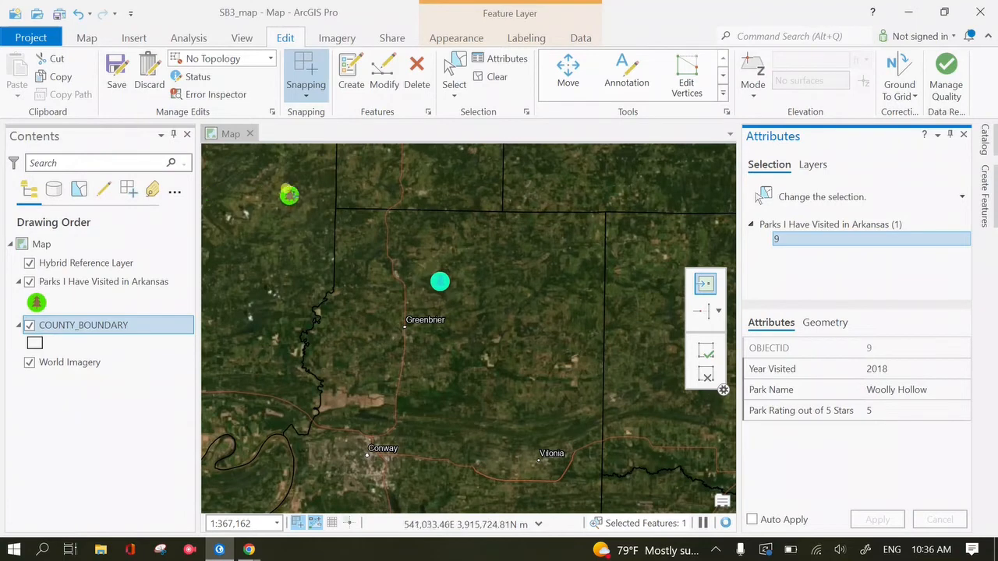
left_click(113, 76)
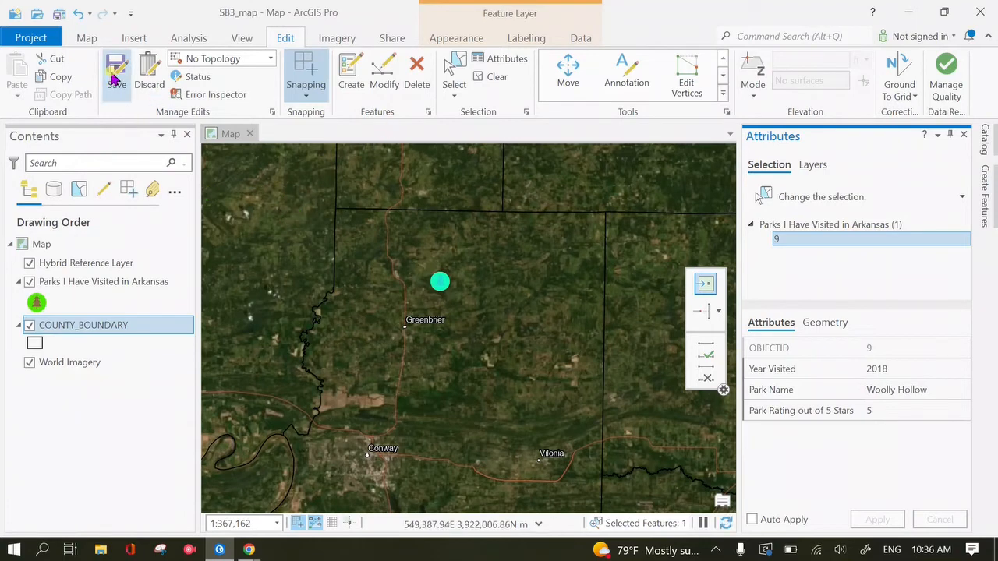
- Examine the park points across the whole of Arkansas using the Explore tool
left_click(87, 39)
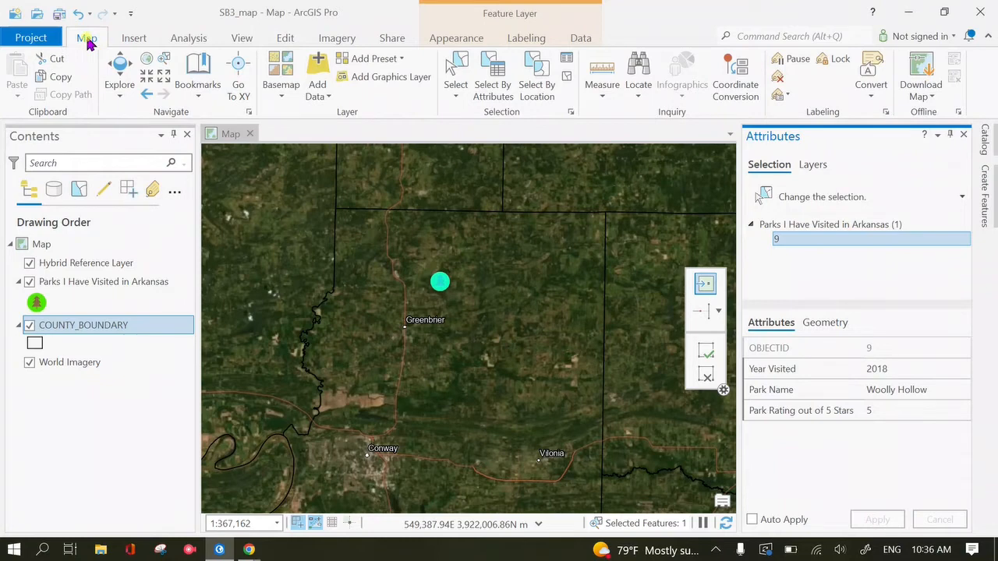
left_click(129, 78)
left_click_drag(365, 237, 477, 296)
left_click_drag(413, 228, 372, 278)
left_click_drag(523, 351, 483, 369)
scroll(550, 376, "down", 5)
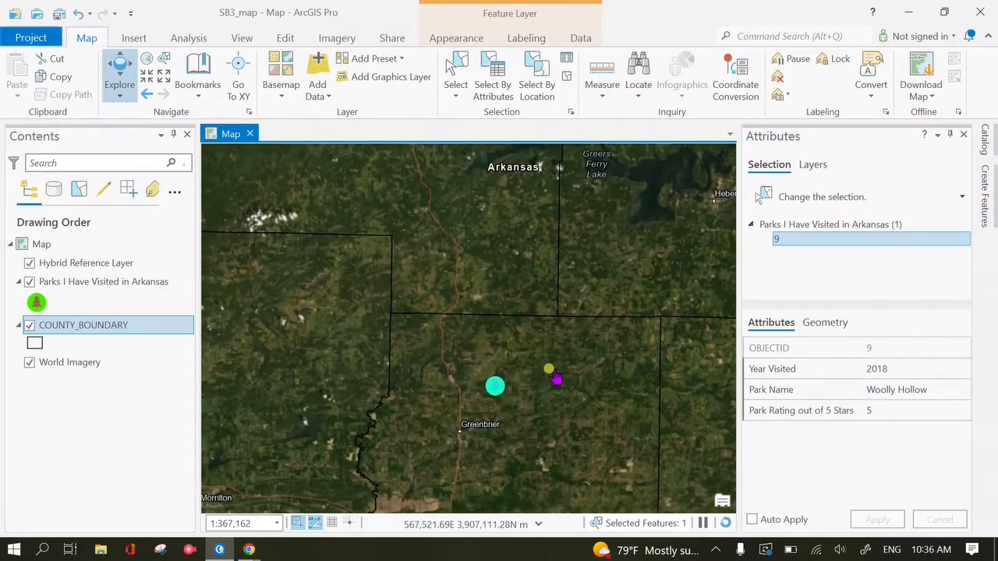
scroll(537, 380, "down", 4)
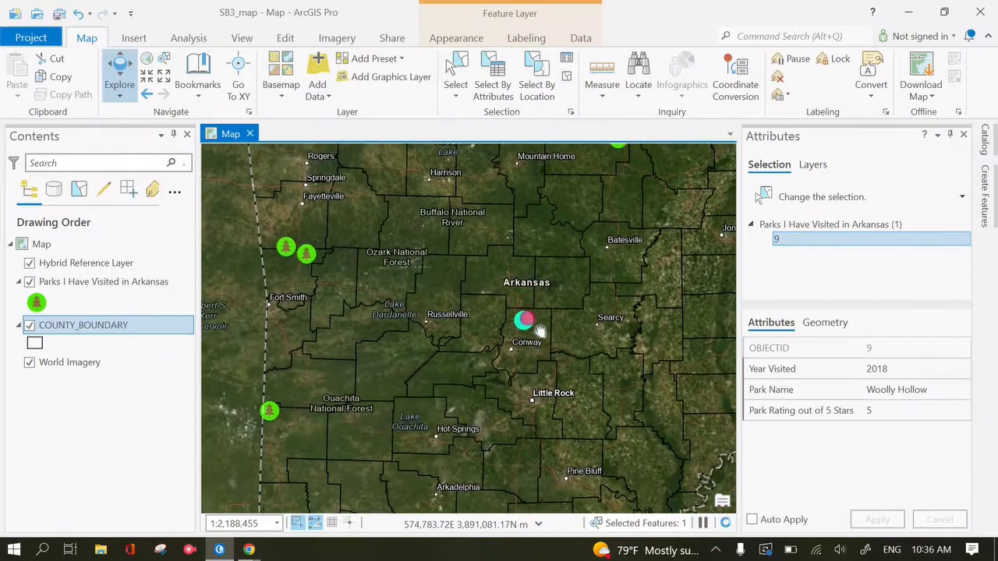
scroll(527, 340, "up", 2)
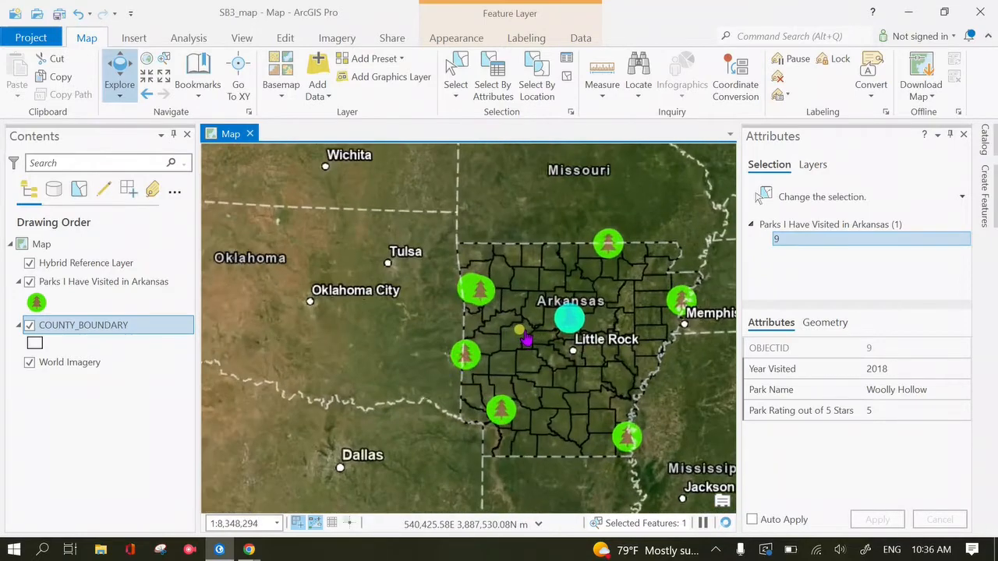
scroll(548, 363, "up", 2)
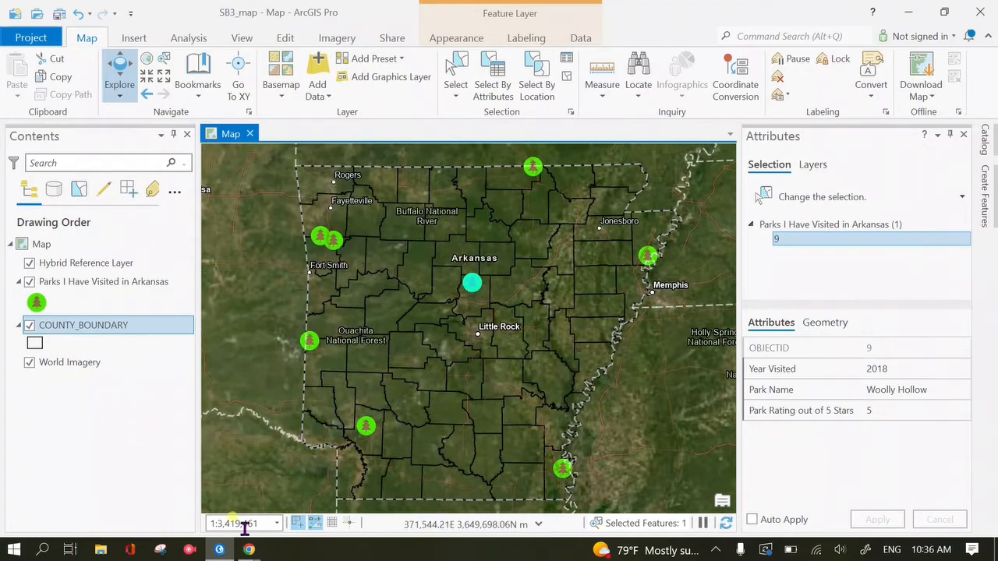
left_click(186, 552)
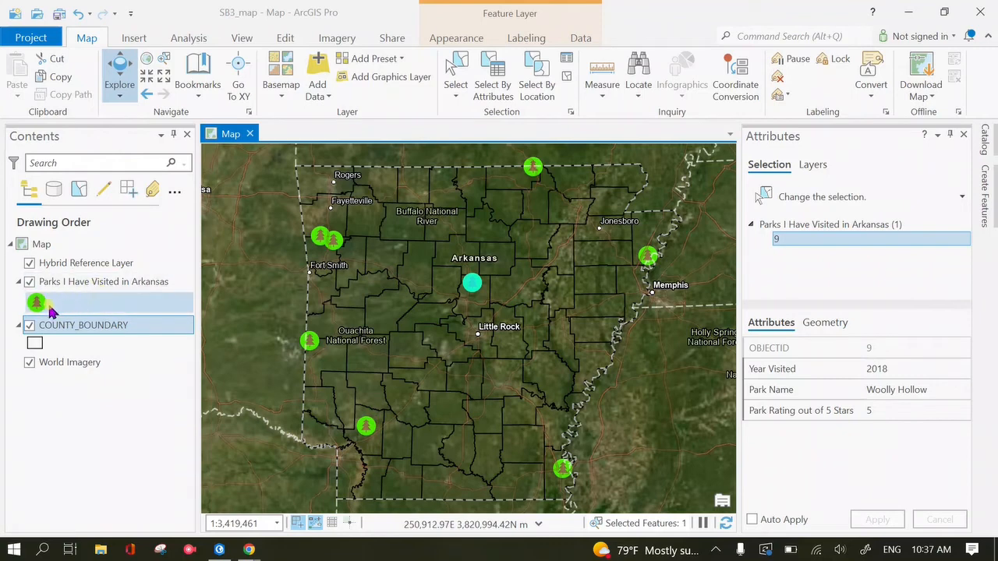
- Open the Parks I Have Visited in Arkansas point symbol for formatting and search the project styles gallery for "parks"
left_click(93, 303)
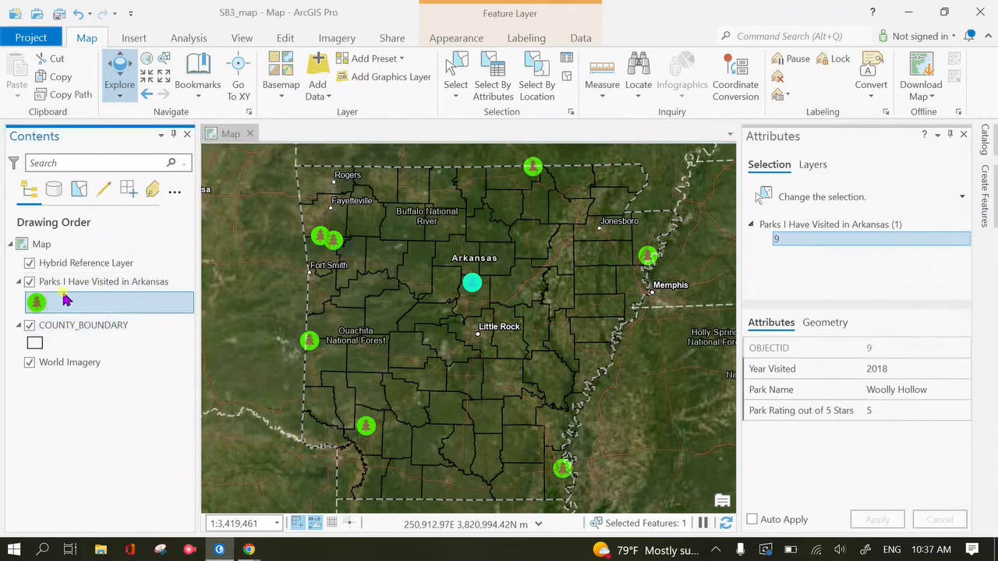
left_click(47, 303)
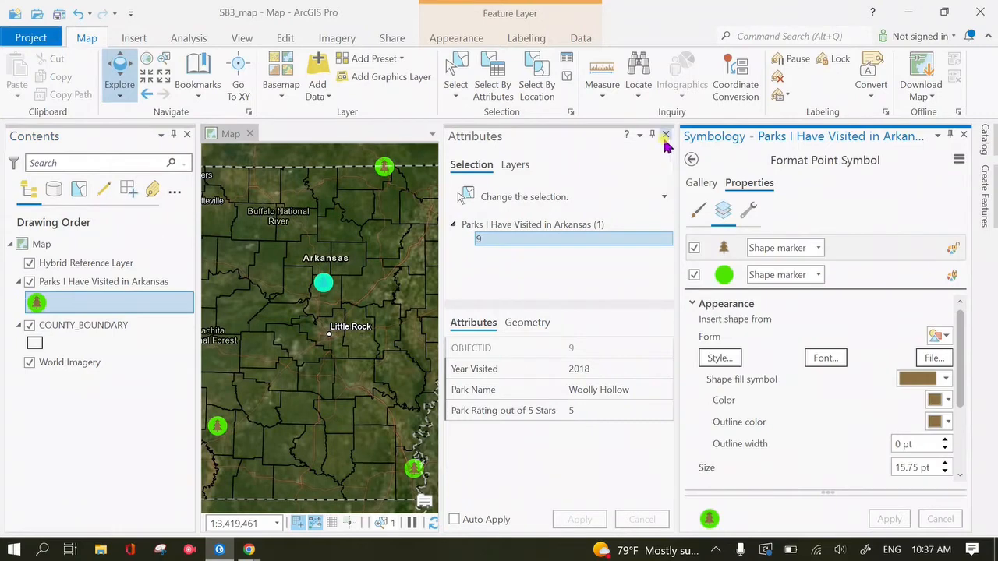
left_click(662, 138)
left_click(702, 182)
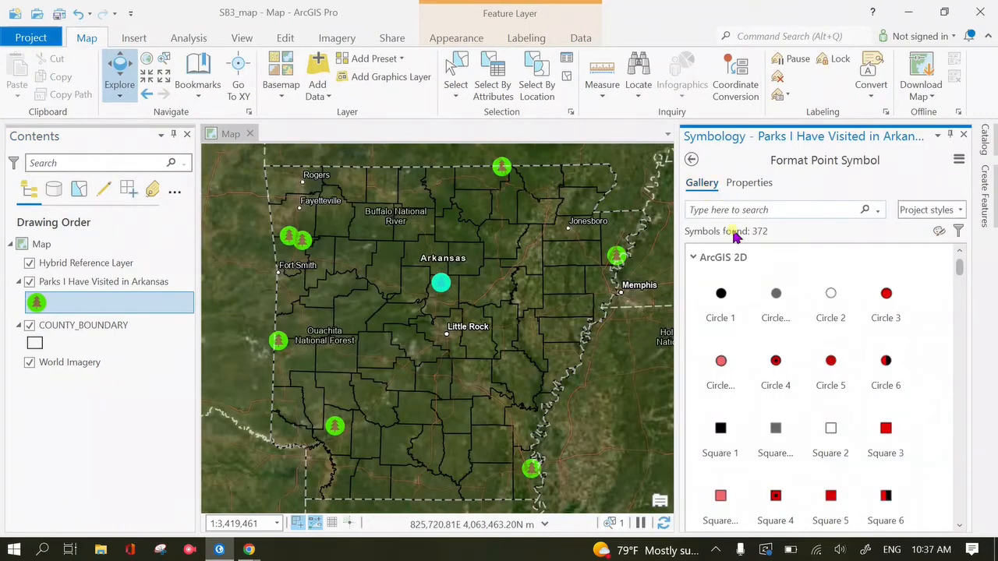
left_click(746, 212)
type("parks")
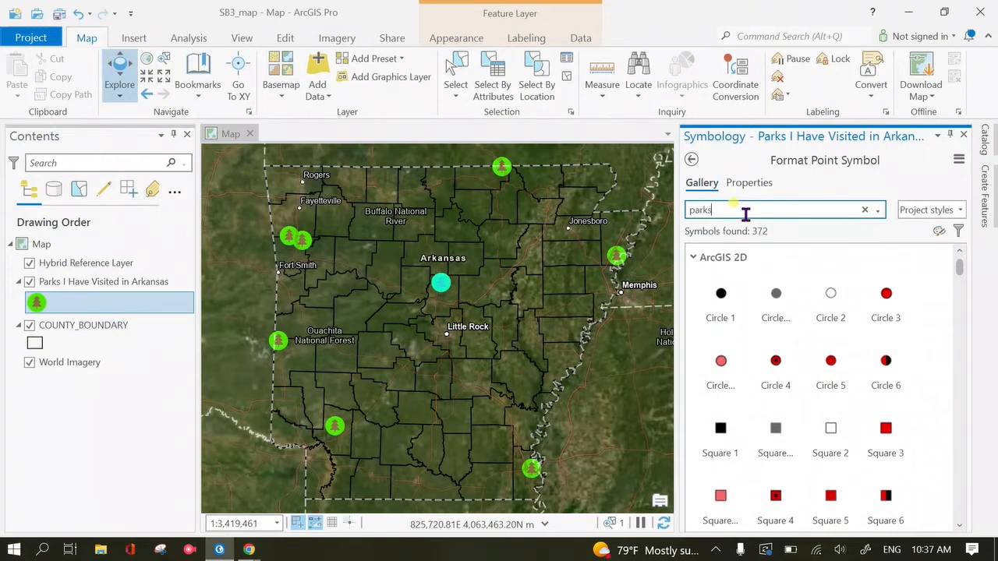
key("Return")
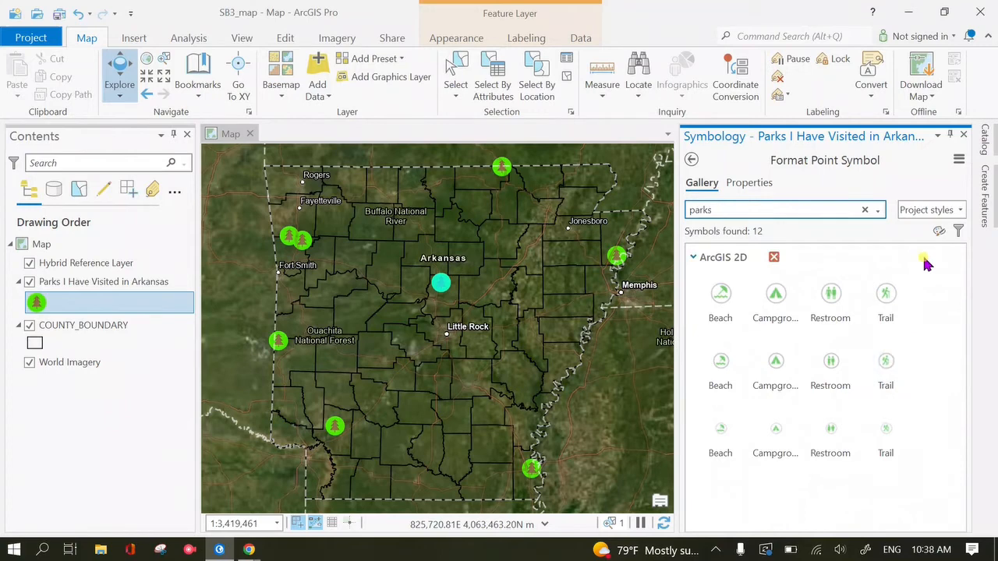
- Extend the "parks" symbol search to all styles and browse the symbols on offer
left_click(924, 209)
left_click(927, 247)
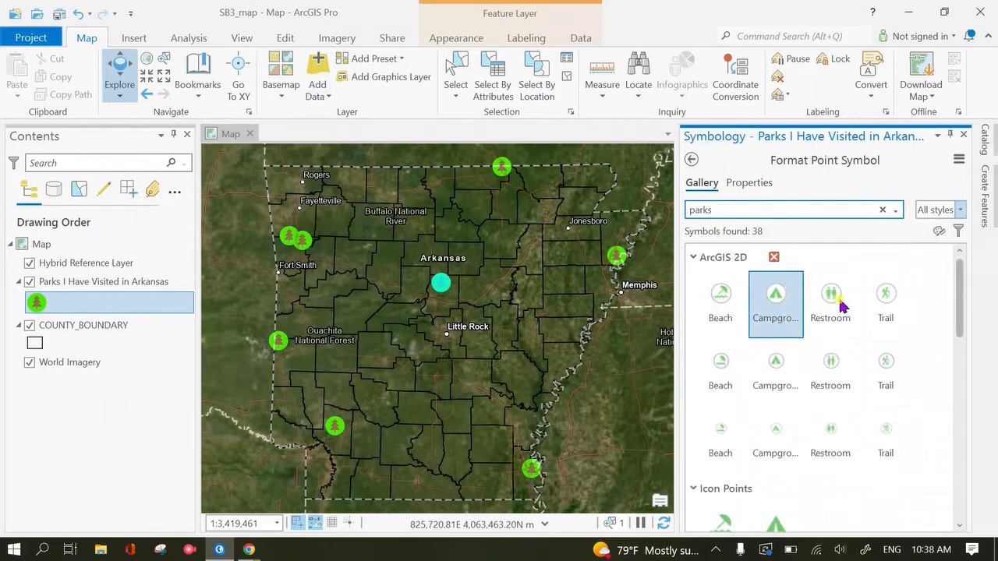
scroll(850, 383, "down", 1)
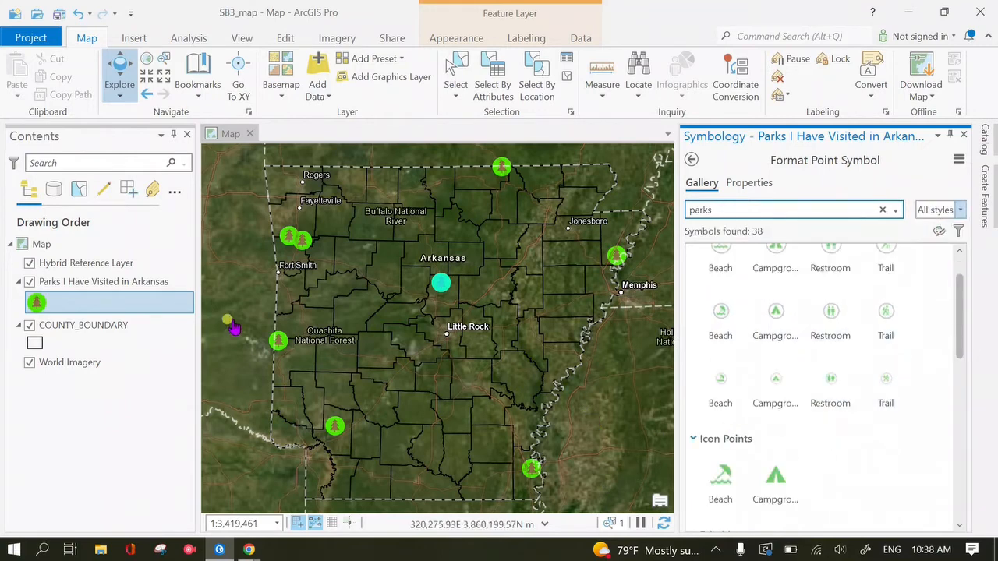
scroll(726, 434, "down", 9)
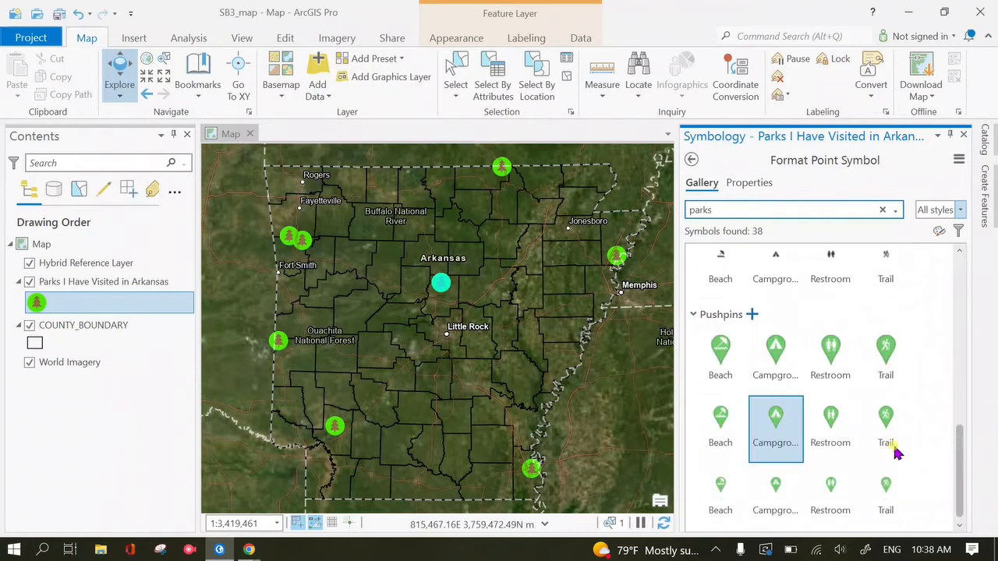
scroll(896, 453, "up", 3)
scroll(897, 453, "up", 6)
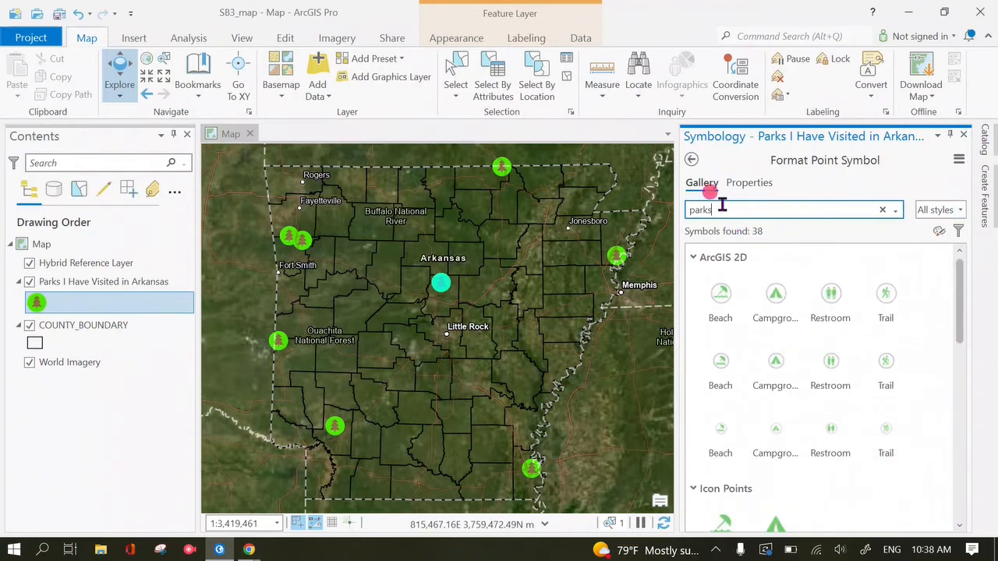
- Search all symbol styles for "park", then return to the tree symbol's layer properties
key("BackSpace")
scroll(786, 428, "down", 2)
scroll(786, 427, "up", 2)
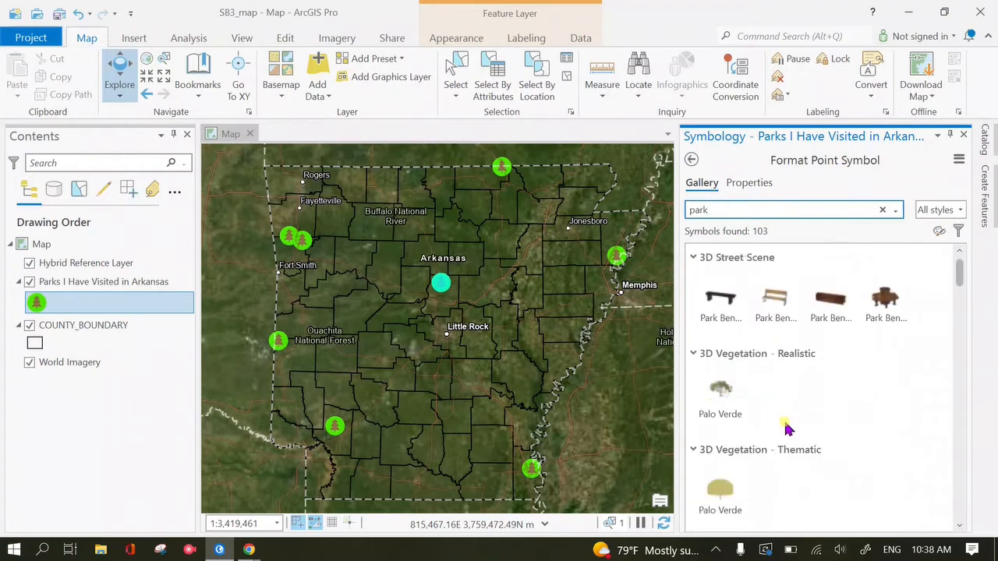
left_click(749, 184)
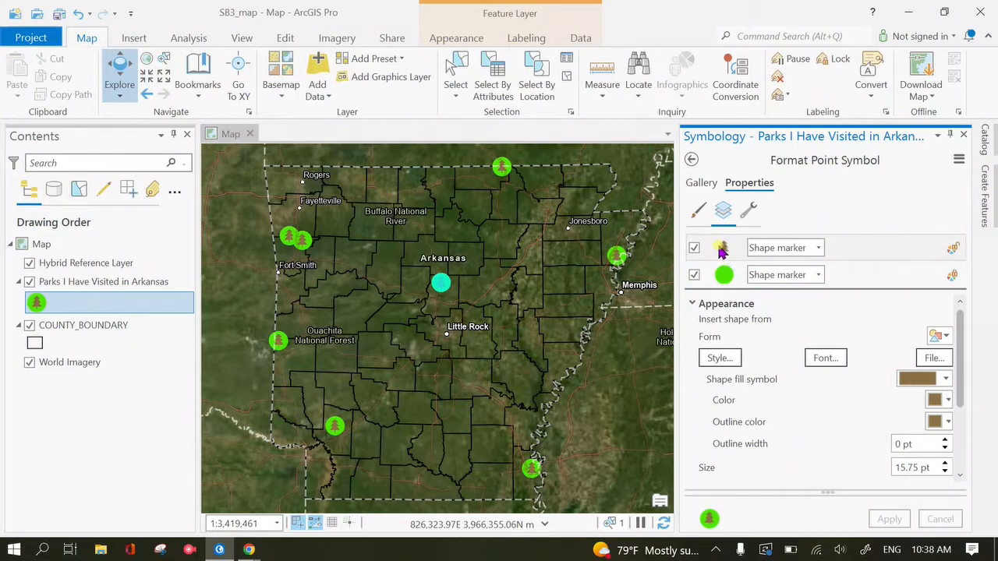
left_click_drag(381, 334, 393, 332)
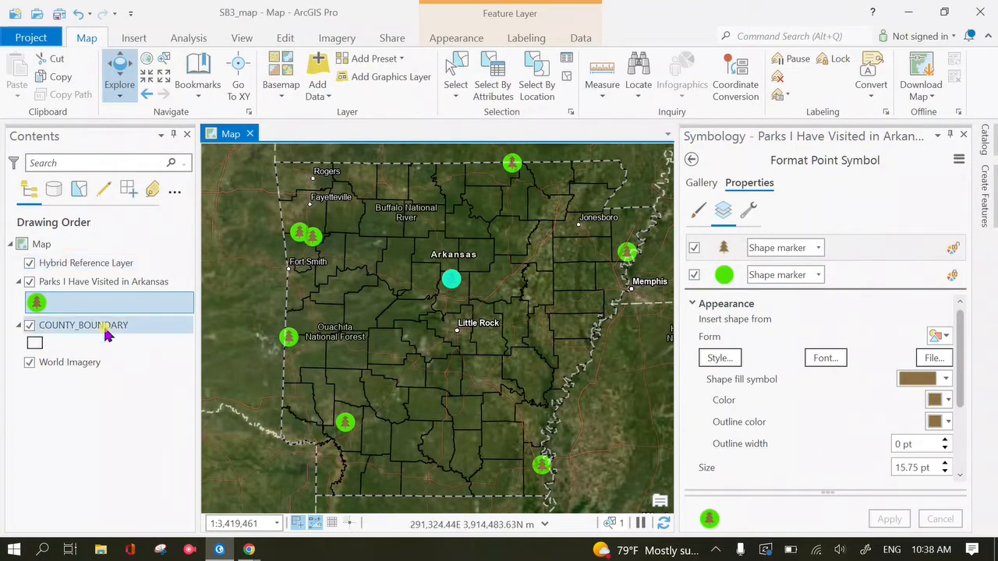
- Open the Parks I Have Visited in Arkansas attribute table as a floating window and place it beside the map
right_click(99, 286)
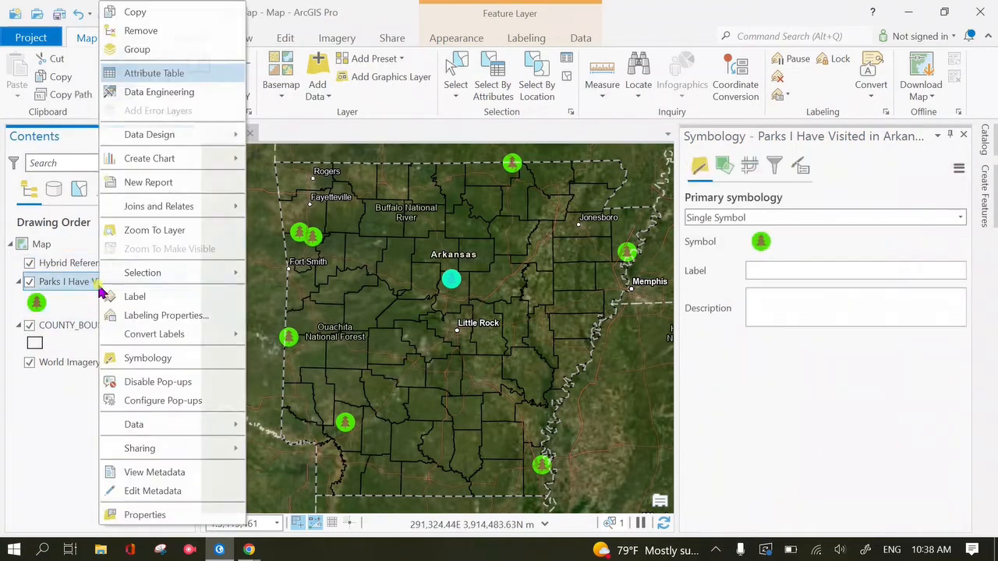
left_click(175, 74)
scroll(531, 437, "down", 1)
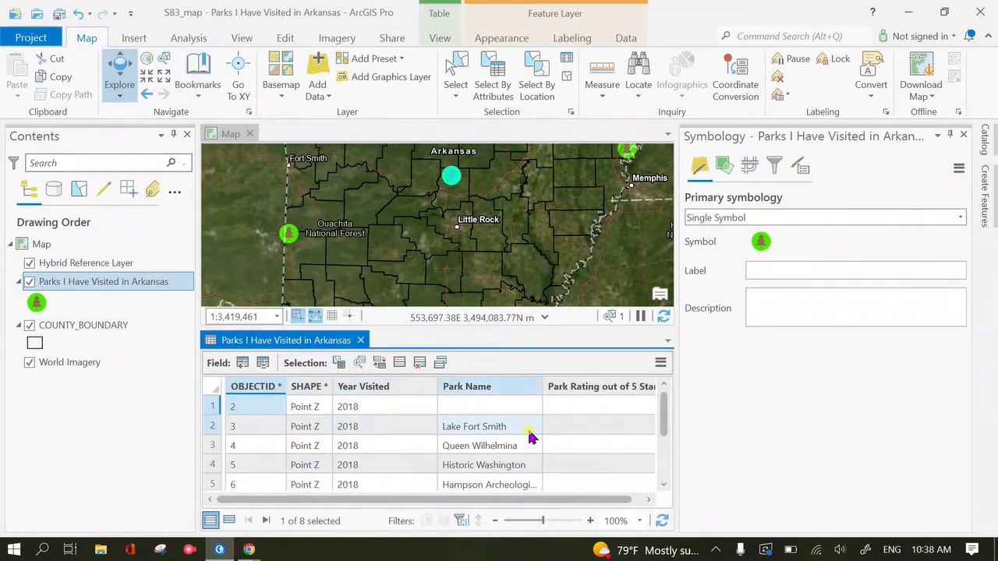
scroll(531, 437, "up", 1)
left_click_drag(317, 344, 472, 234)
left_click_drag(564, 134, 811, 136)
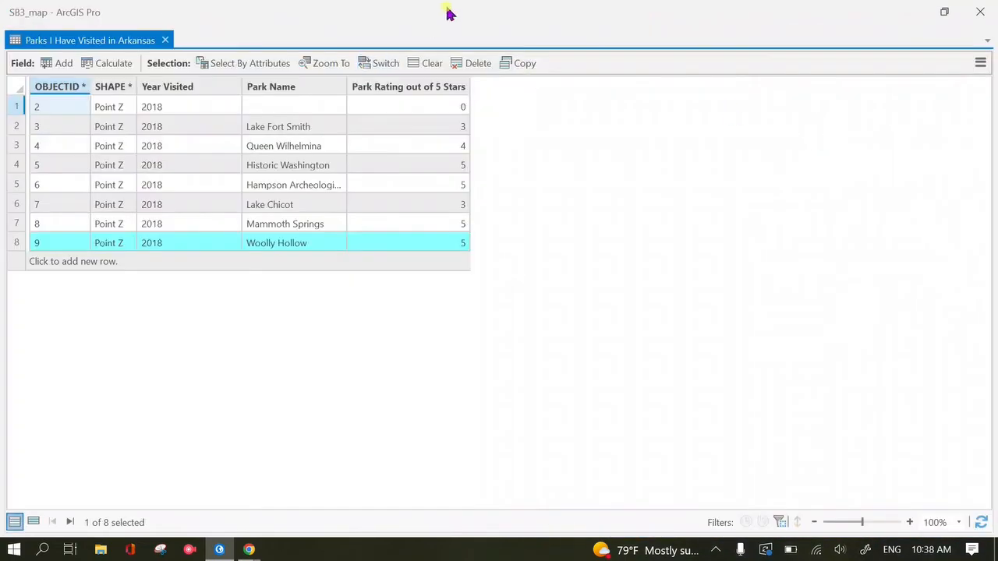
left_click(944, 13)
left_click_drag(311, 134, 754, 148)
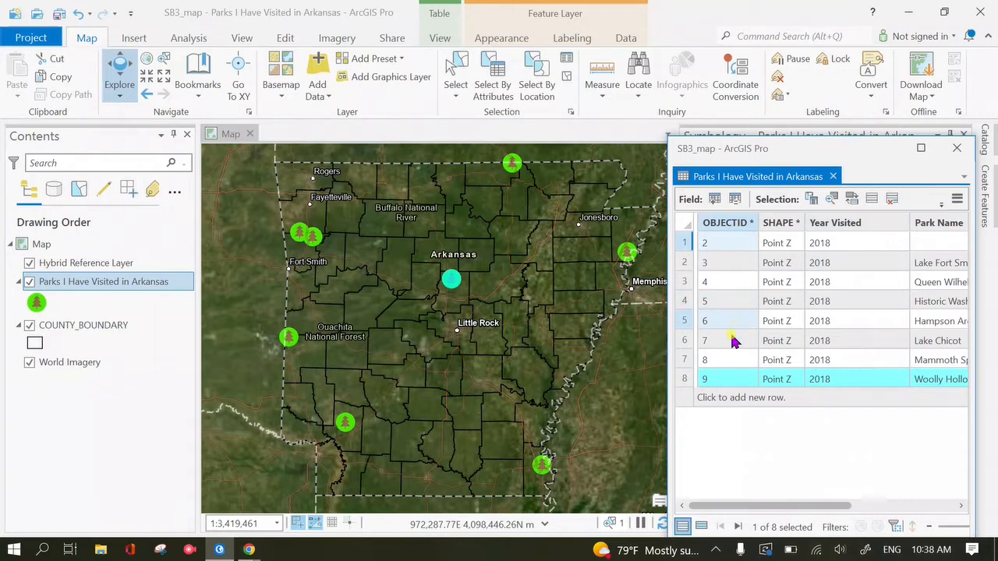
- Select the table row with no park name, flash its point and pan the map to it
left_click(682, 243)
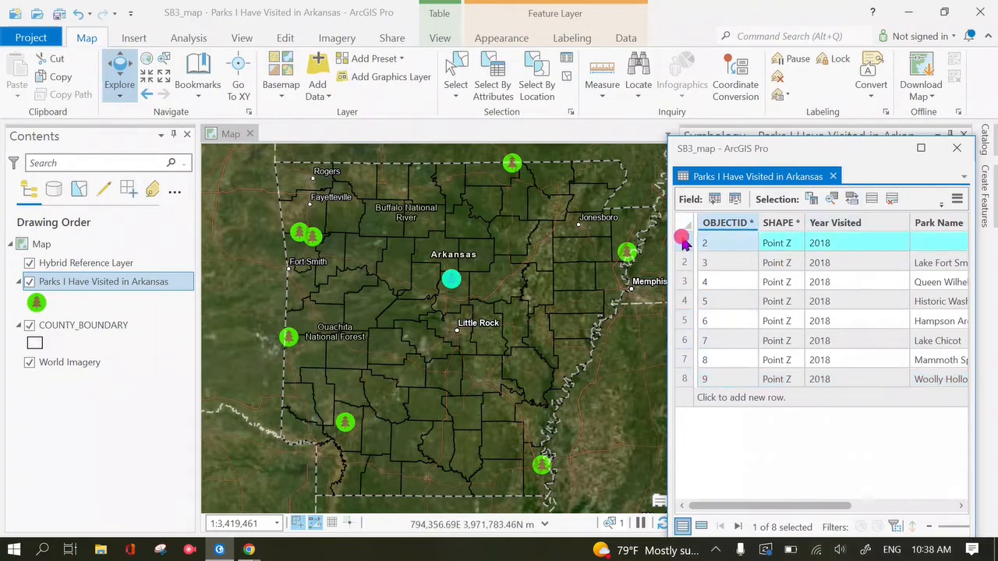
right_click(686, 246)
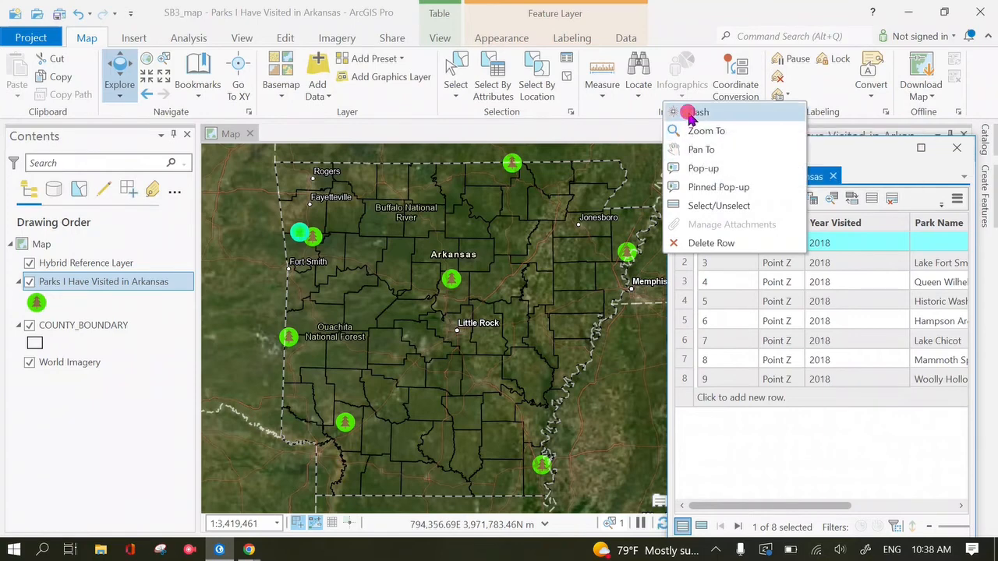
left_click(690, 115)
right_click(684, 251)
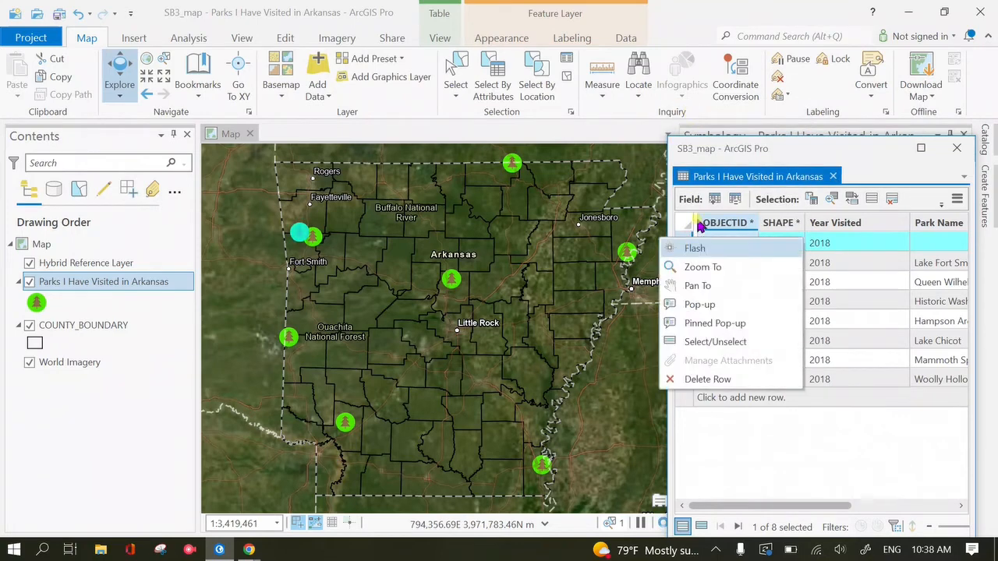
left_click(715, 285)
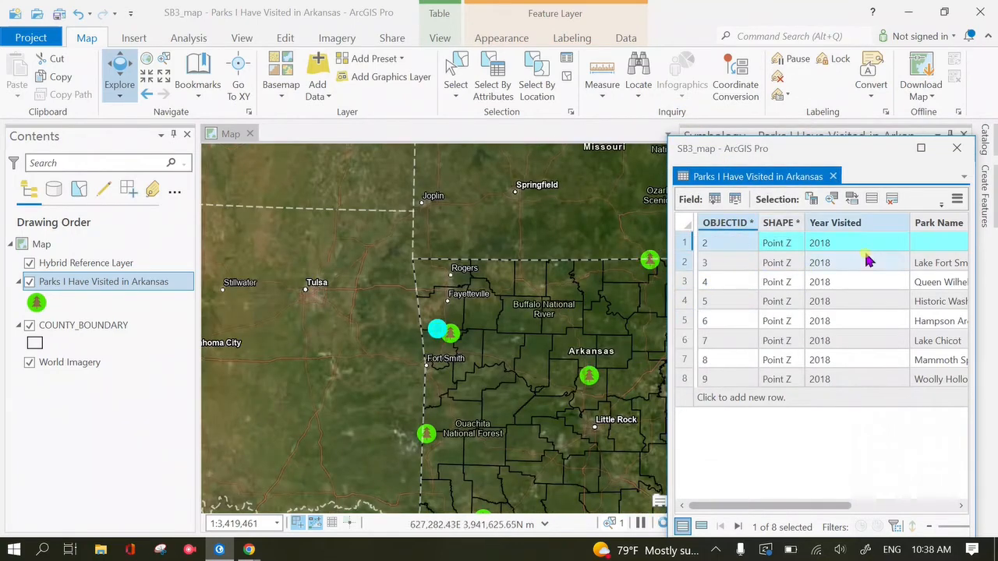
right_click(684, 248)
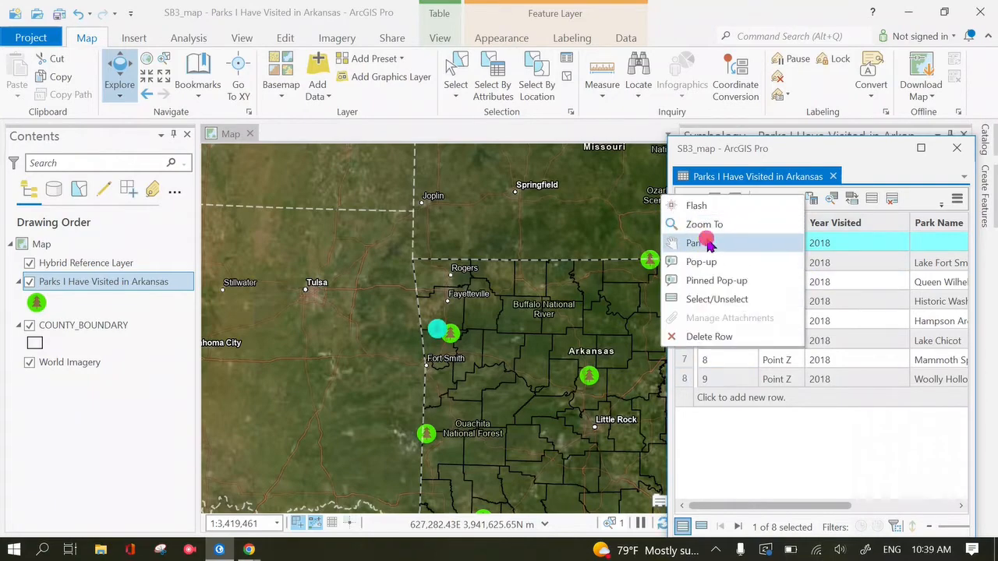
left_click(706, 243)
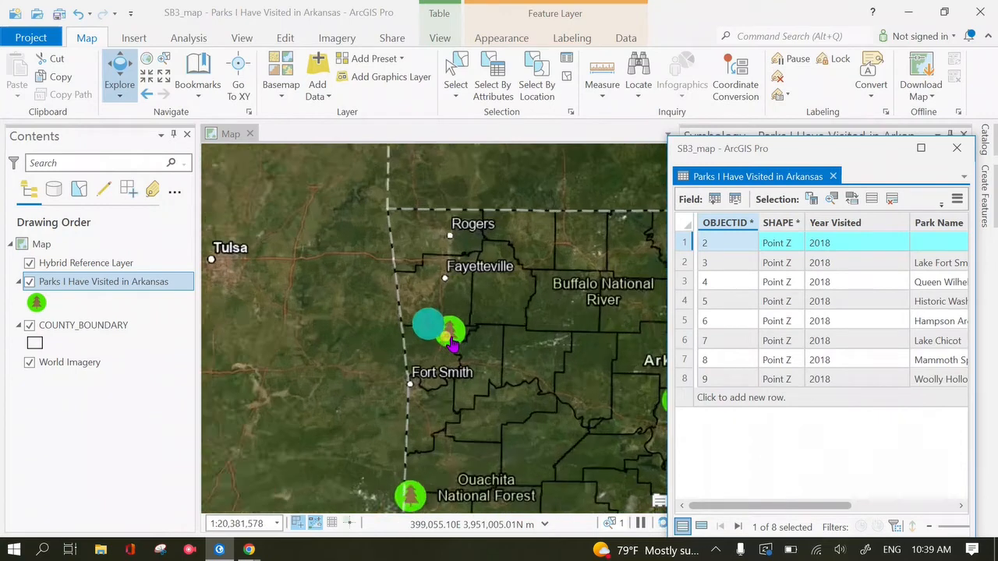
- Center the map on the Lake Fort Smith point from its table row and look over the surrounding area
right_click(684, 262)
left_click(696, 250)
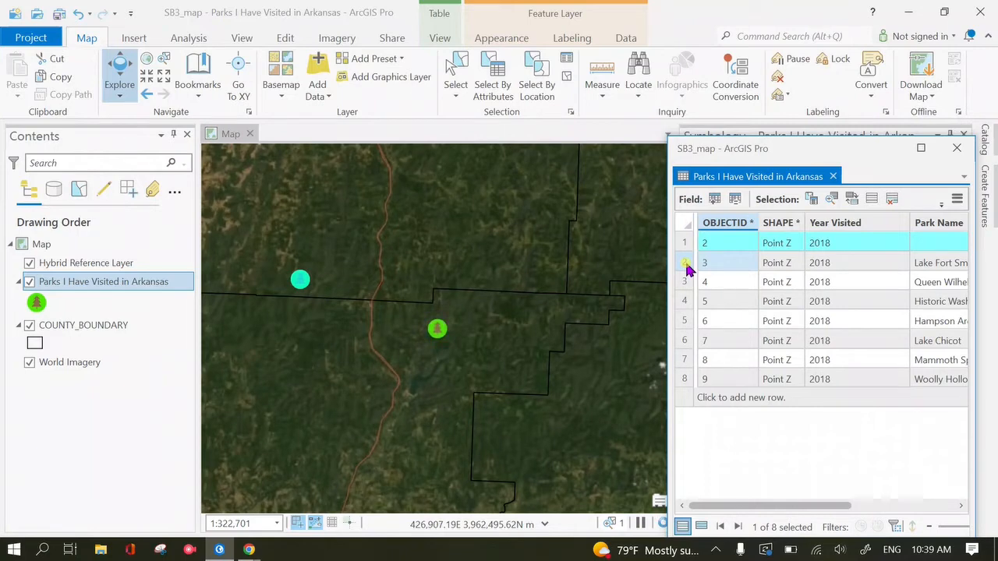
right_click(687, 269)
left_click(697, 286)
left_click_drag(494, 351, 262, 203)
left_click_drag(575, 369, 304, 253)
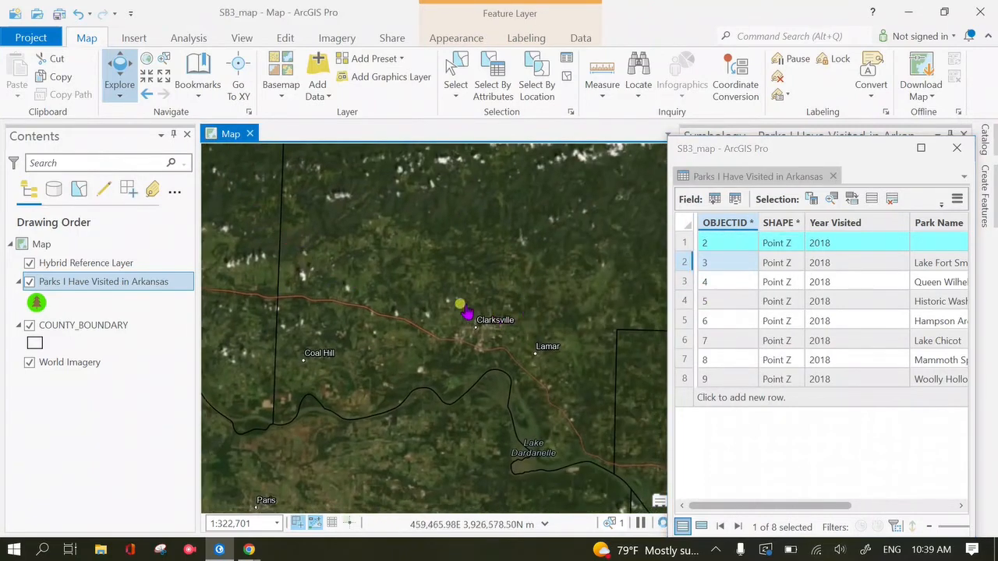
left_click_drag(467, 312, 534, 351)
left_click_drag(268, 273, 541, 383)
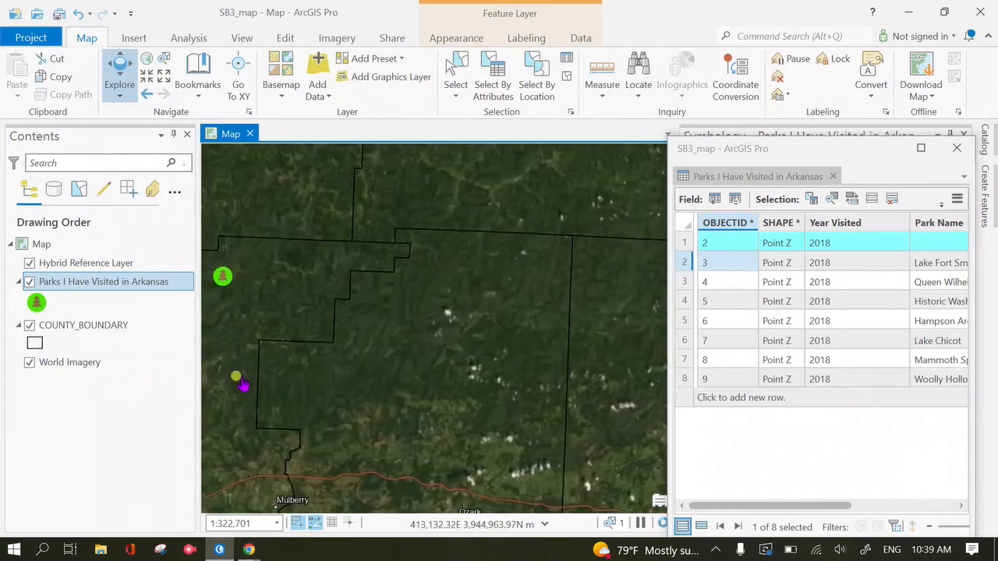
- Center the map on the Lake Chicot point from its table row and view it within southern Arkansas
right_click(691, 342)
left_click(690, 343)
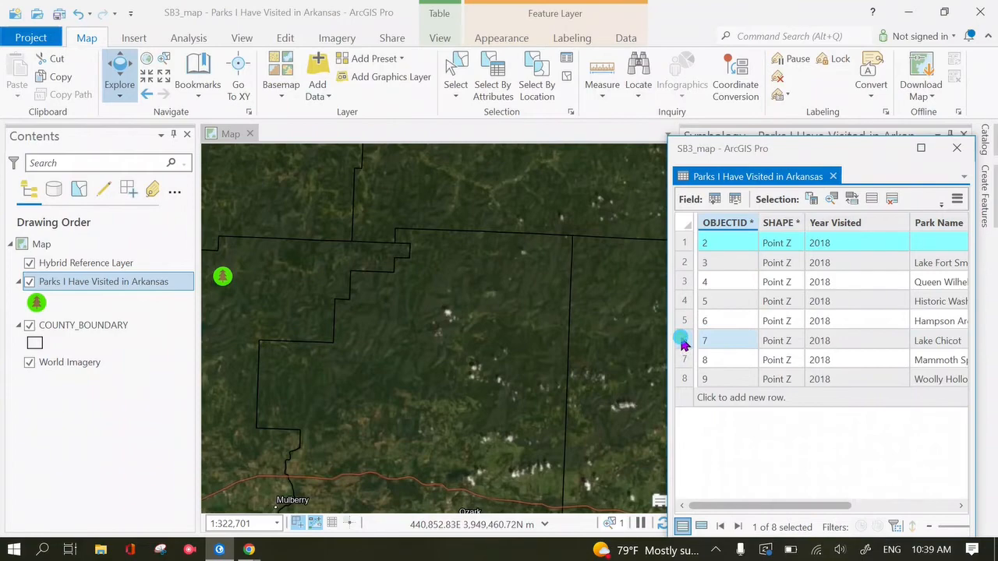
right_click(683, 343)
left_click(687, 340)
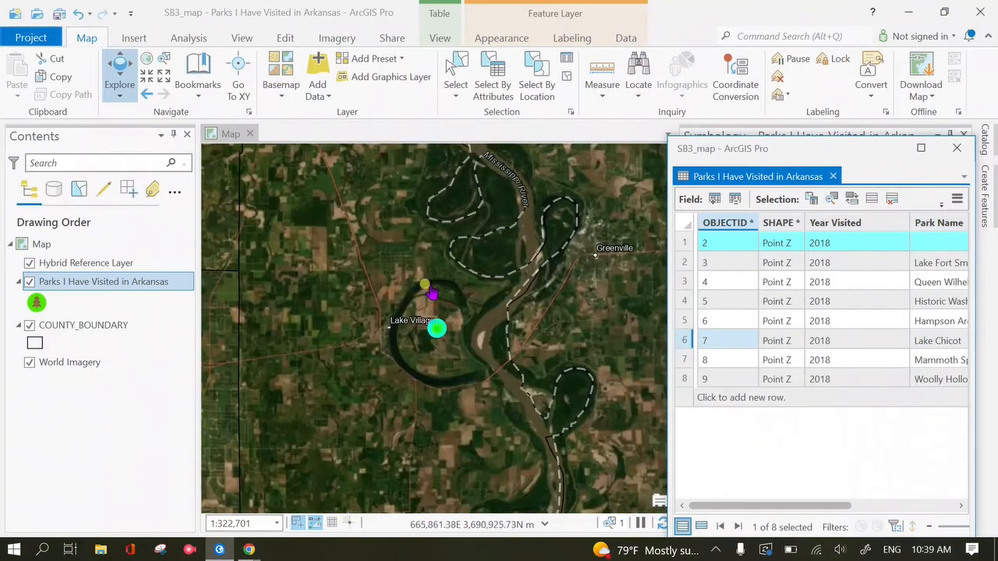
scroll(424, 371, "down", 3)
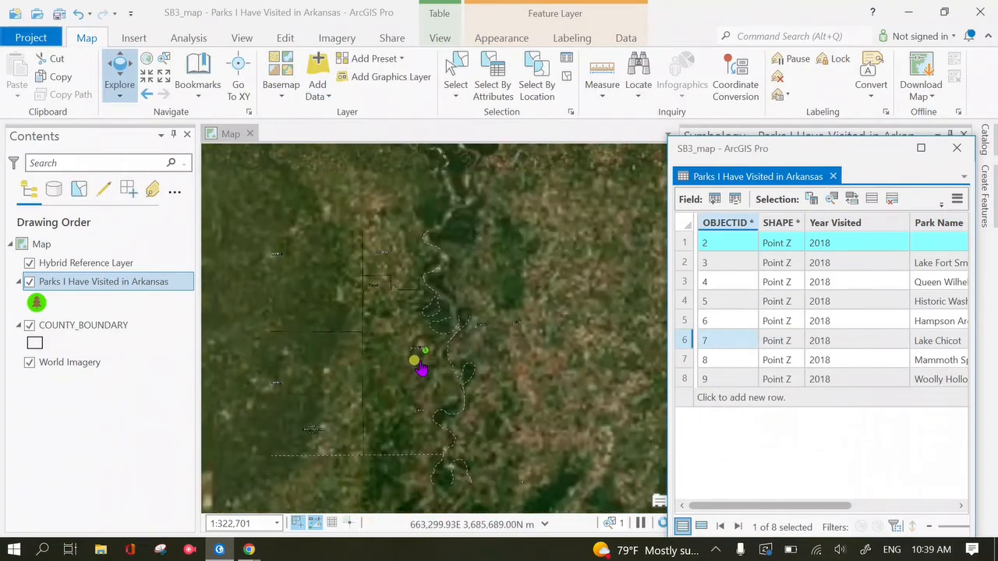
scroll(457, 314, "down", 2)
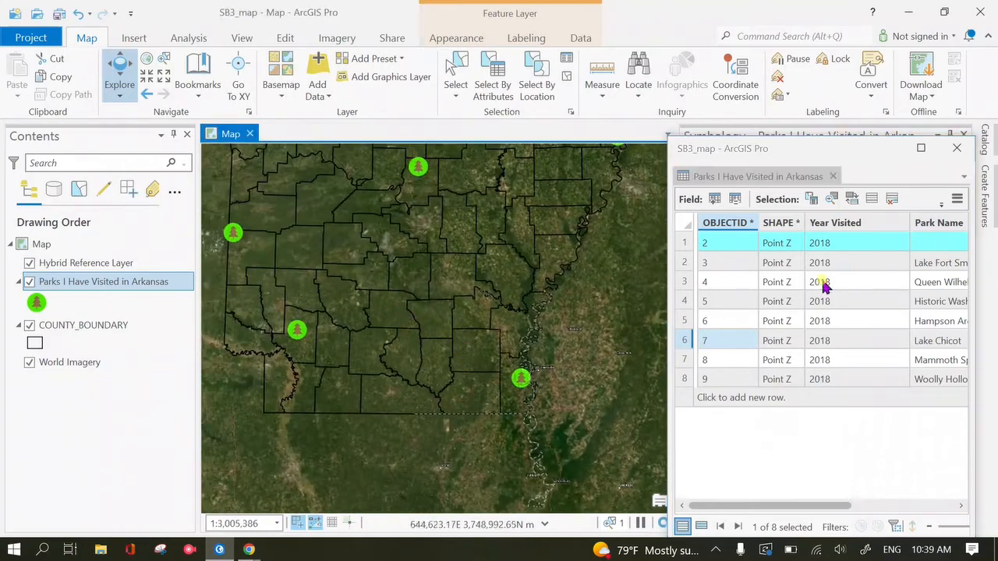
- Zoom the map to the Historic Washington point from its table row and view it within southwestern Arkansas
scroll(618, 340, "up", 3)
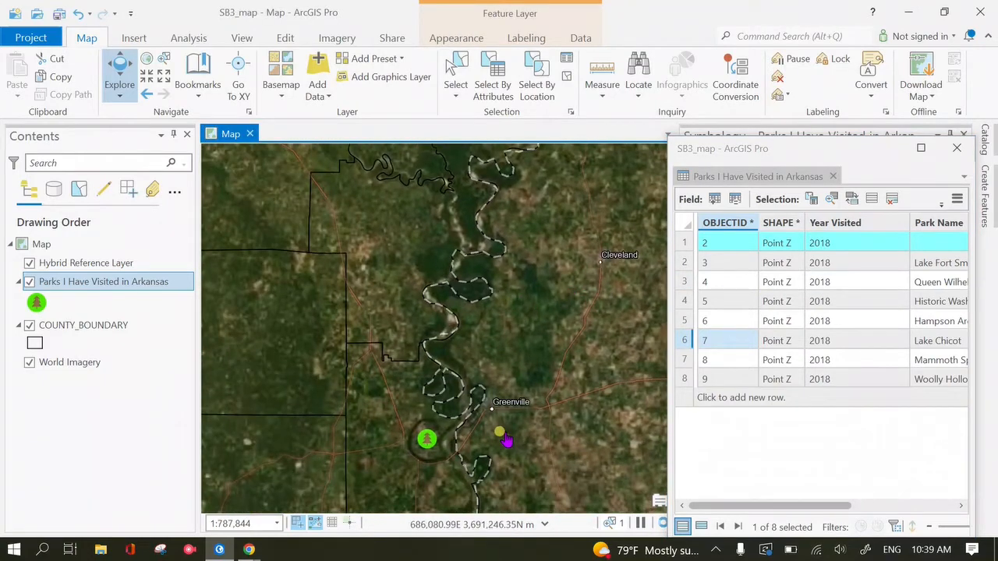
left_click(686, 301)
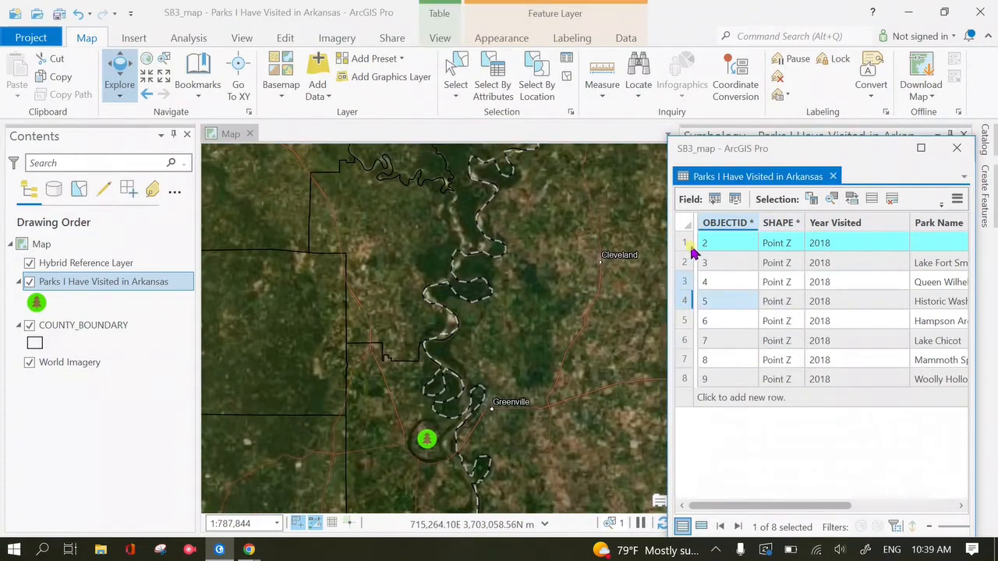
right_click(688, 300)
left_click(709, 272)
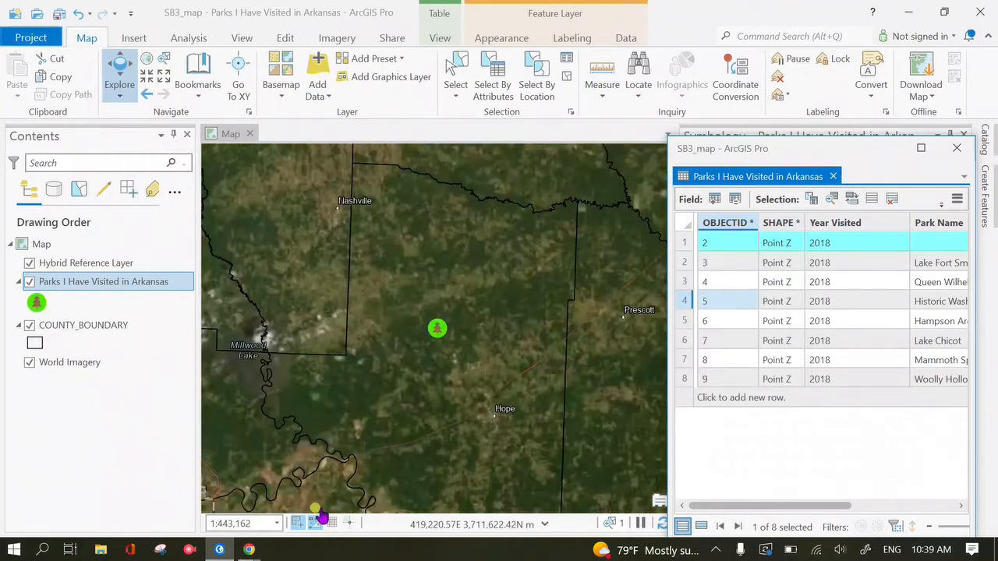
scroll(499, 352, "down", 1)
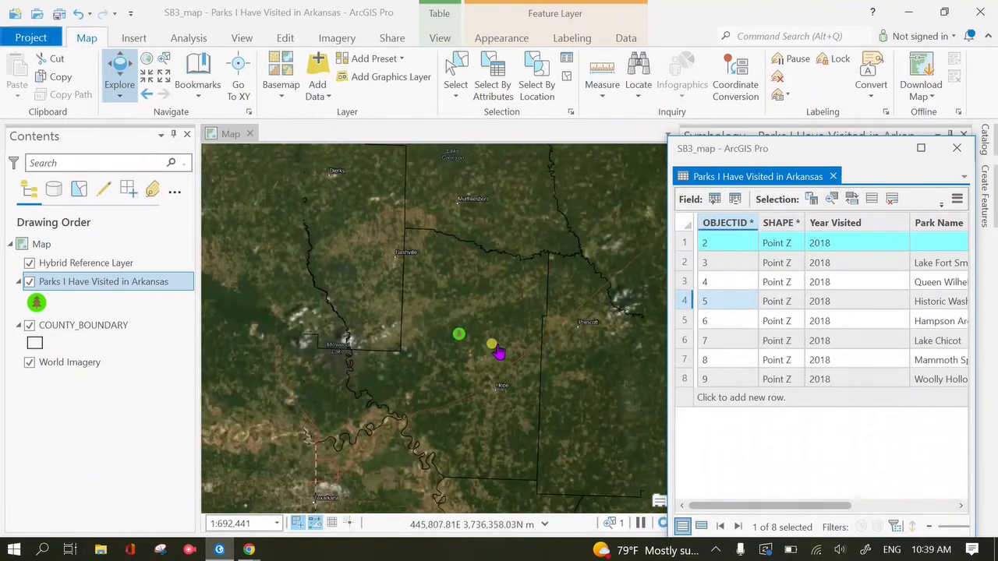
scroll(499, 352, "down", 2)
scroll(436, 351, "down", 1)
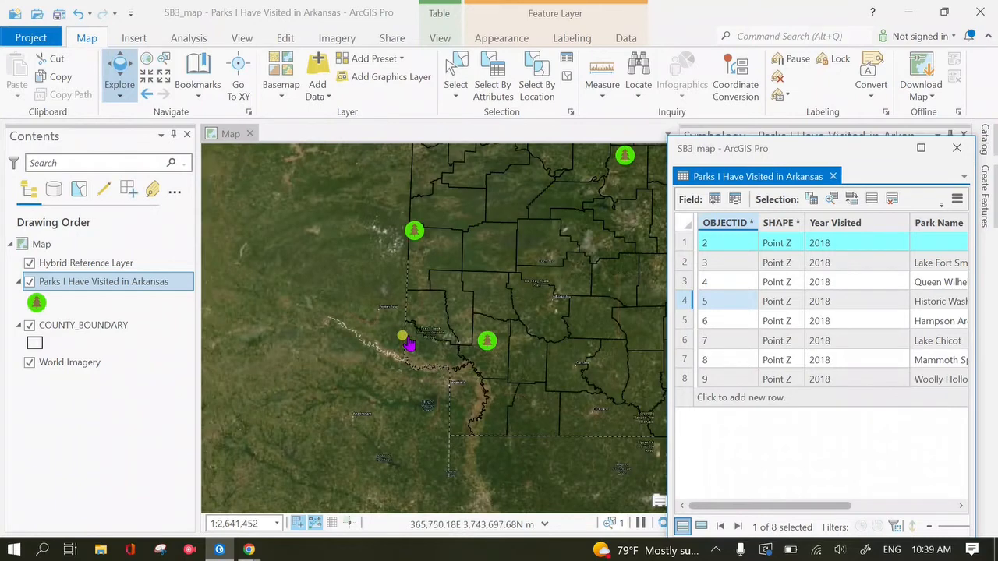
- Flash the unnamed park's point in northwest Arkansas from its table row and check its pop-up
scroll(372, 380, "up", 1)
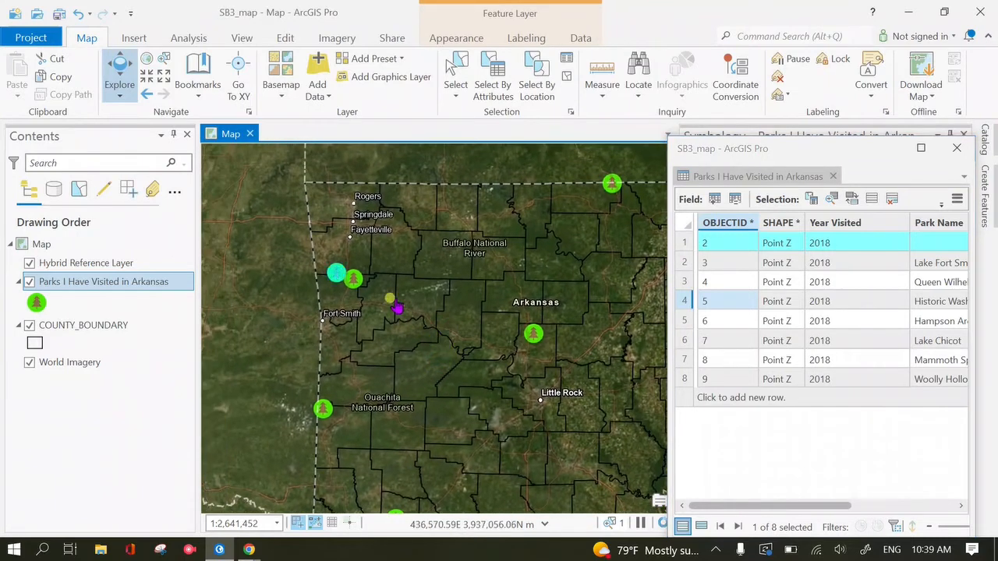
scroll(397, 309, "up", 1)
left_click_drag(386, 293, 452, 314)
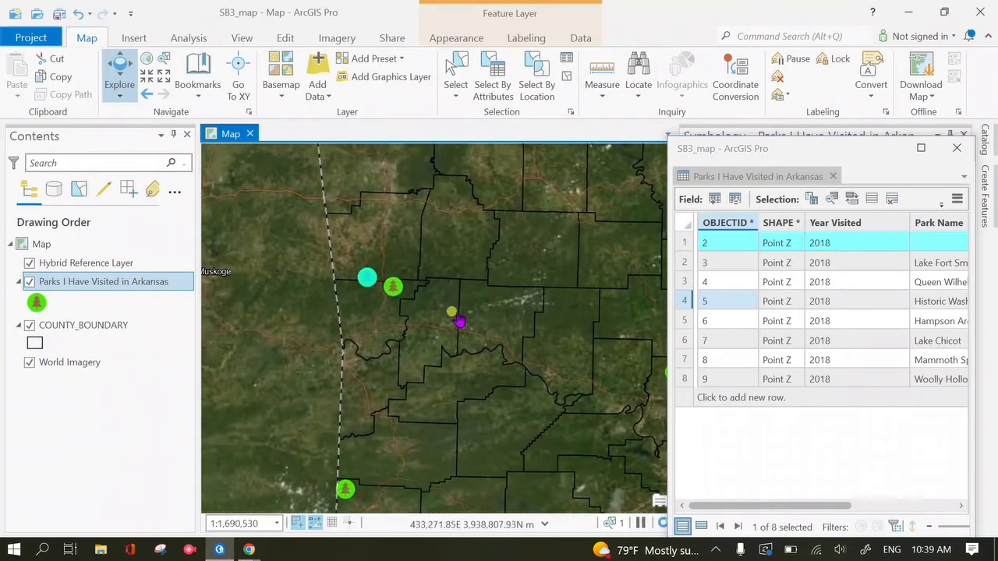
left_click(769, 506)
left_click_drag(770, 507, 849, 508)
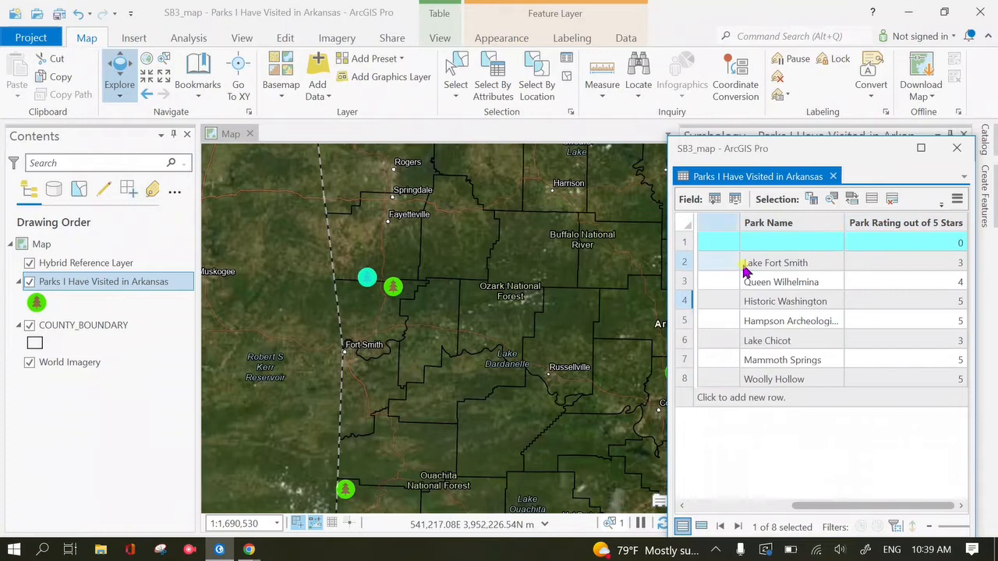
right_click(679, 244)
left_click(701, 228)
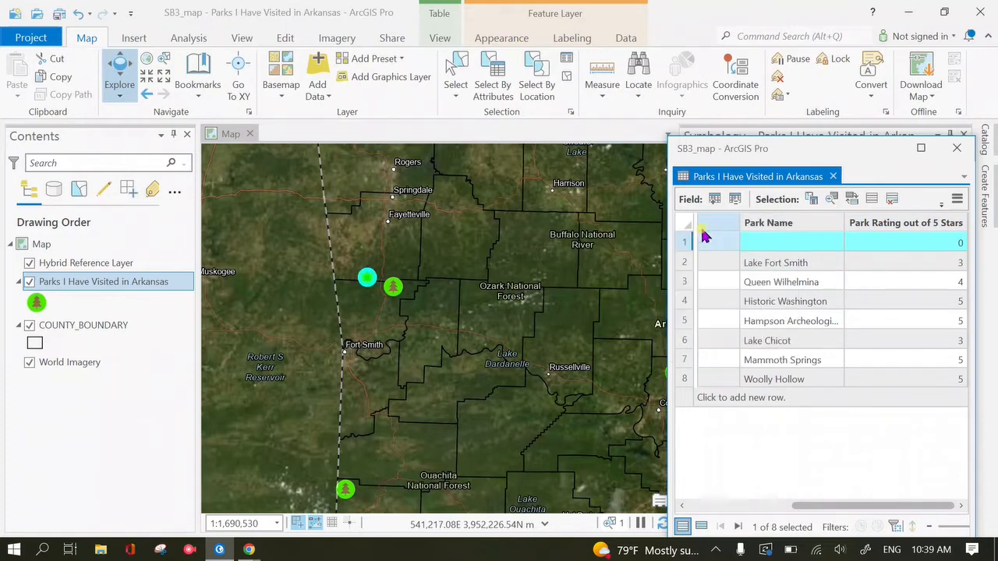
left_click(365, 284)
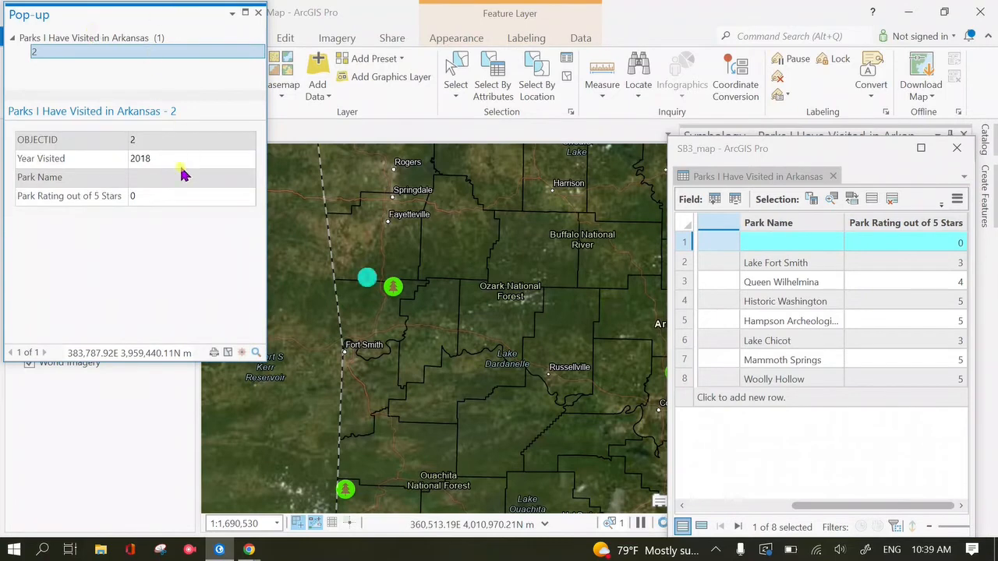
left_click(258, 14)
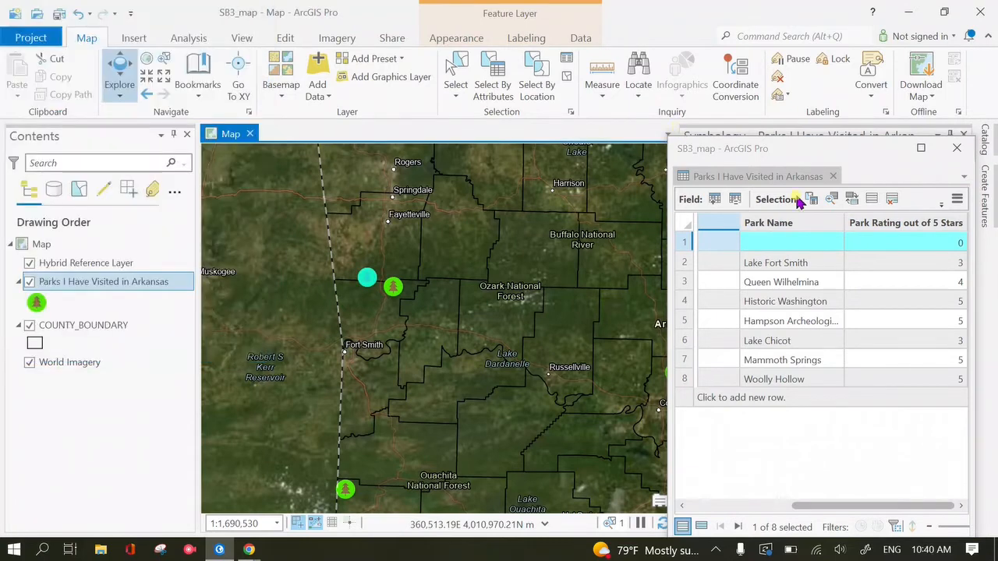
- Fill in the unnamed park's table row with the park name Devils Den and a rating of 4
left_click(831, 238)
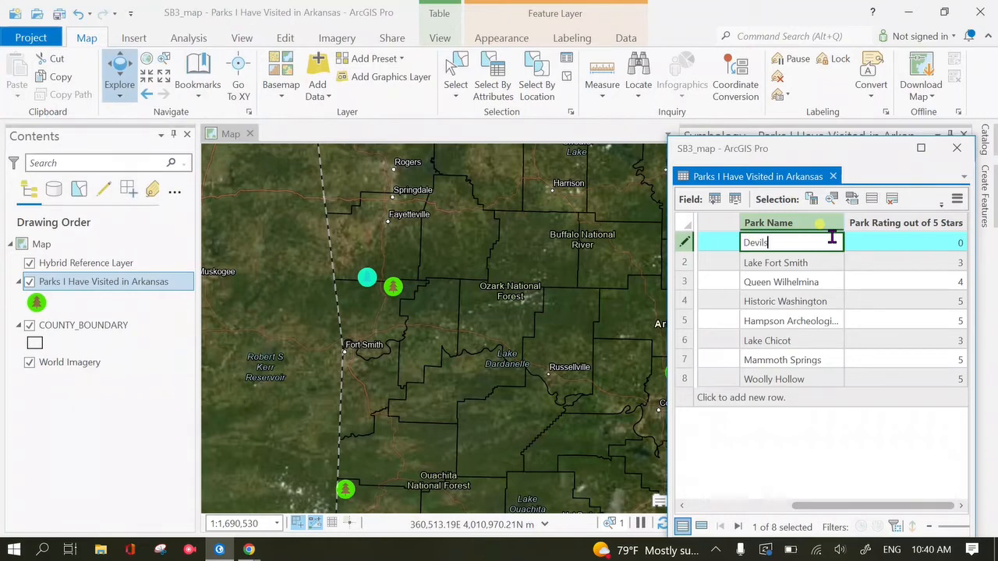
type("Devils Den")
key("Tab")
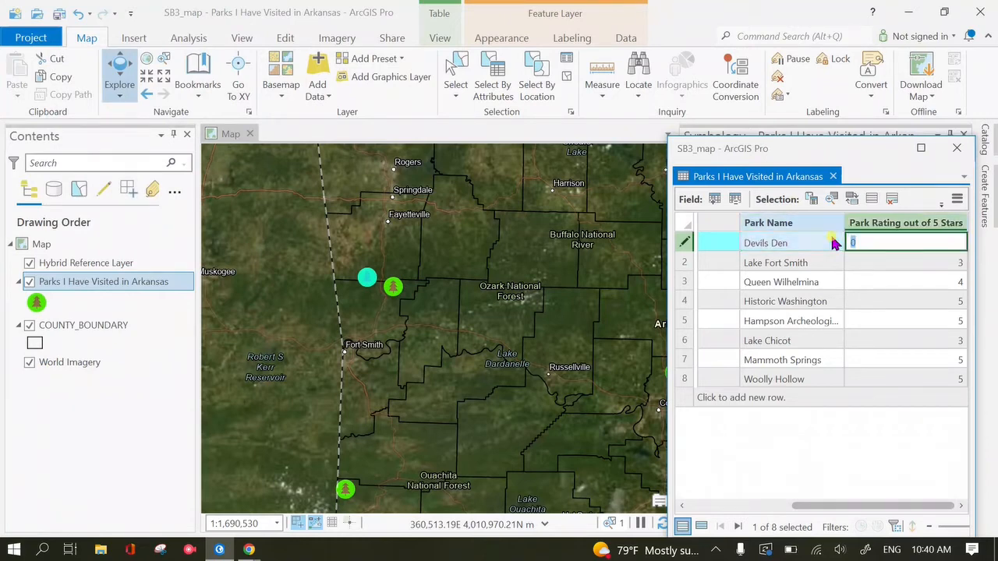
key("Return")
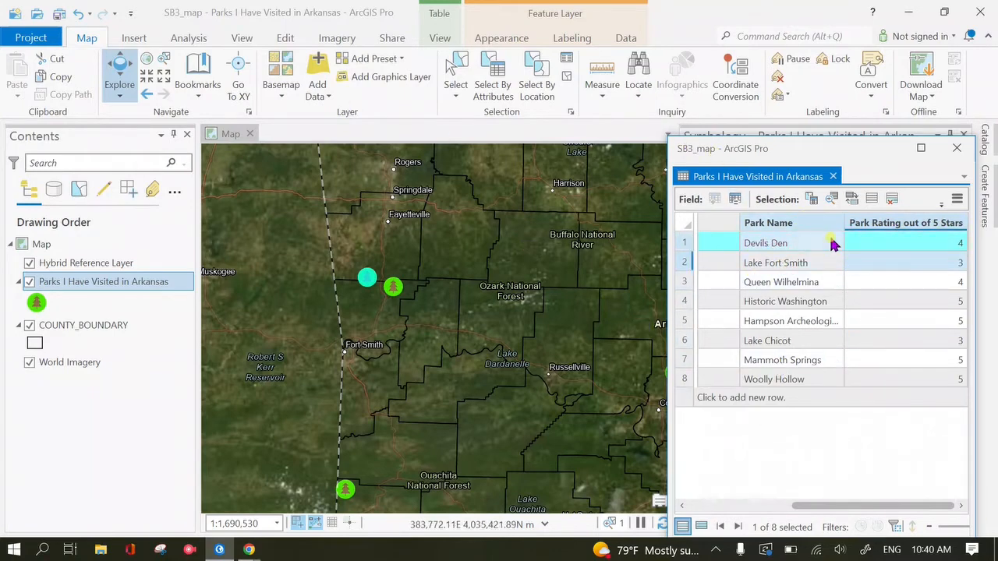
- Close the floating attribute table and show the selected Devils Den point in the Attributes pane in place of Symbology
left_click(285, 40)
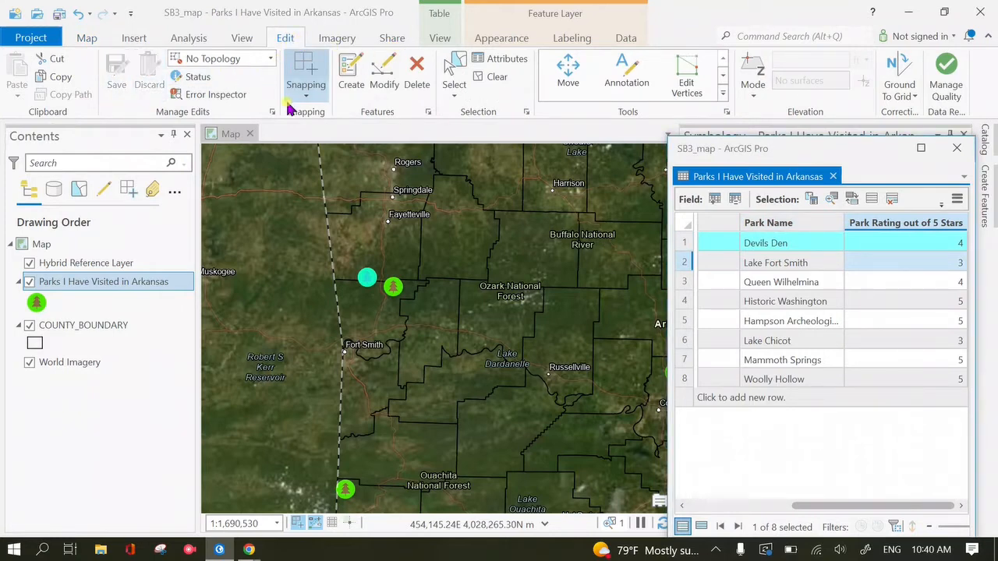
left_click(959, 148)
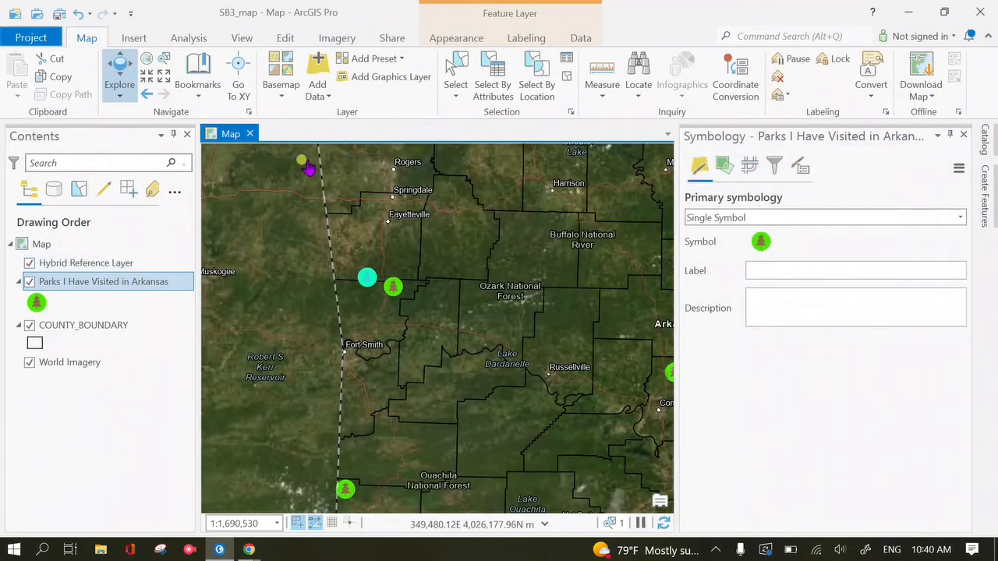
left_click(286, 39)
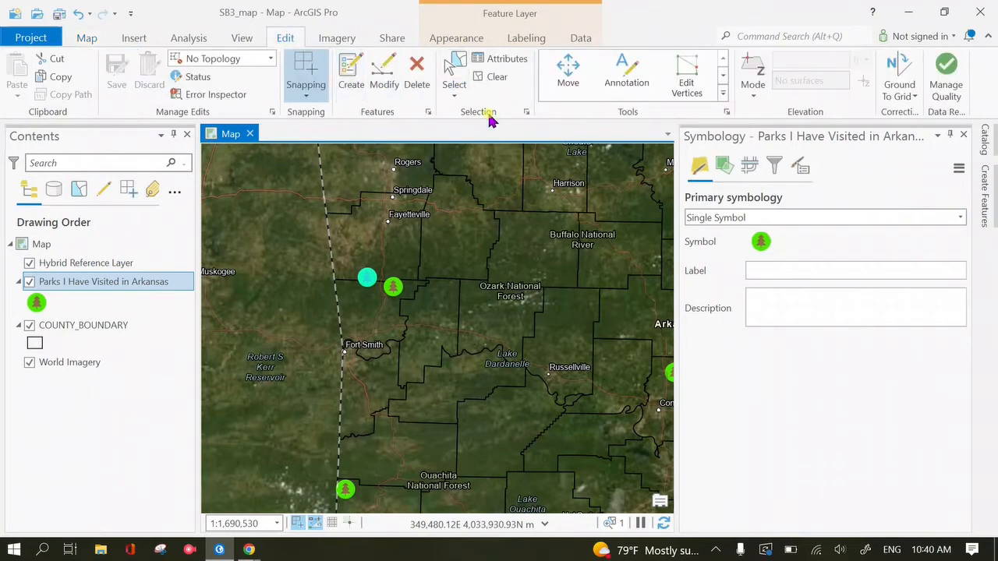
left_click(496, 63)
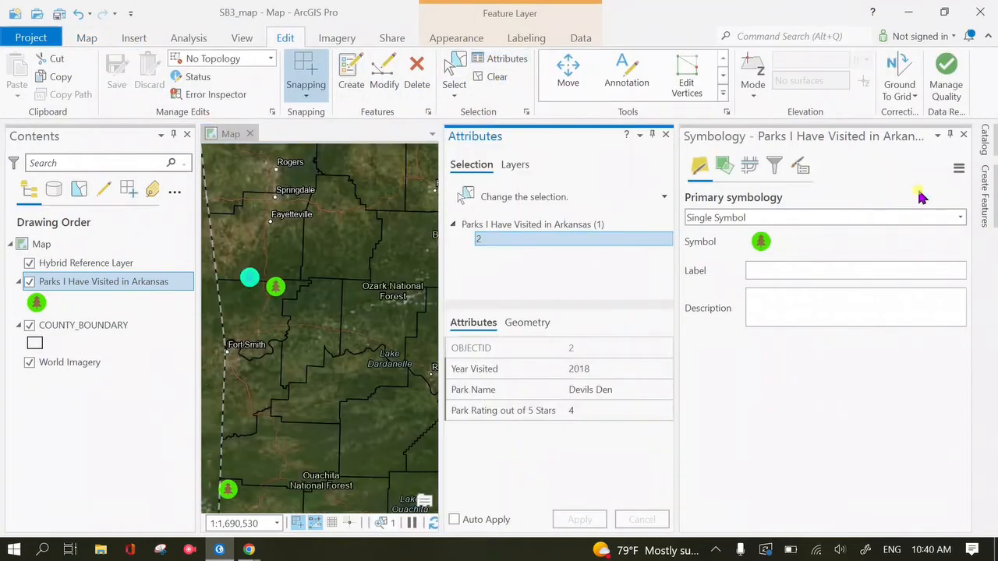
left_click(963, 137)
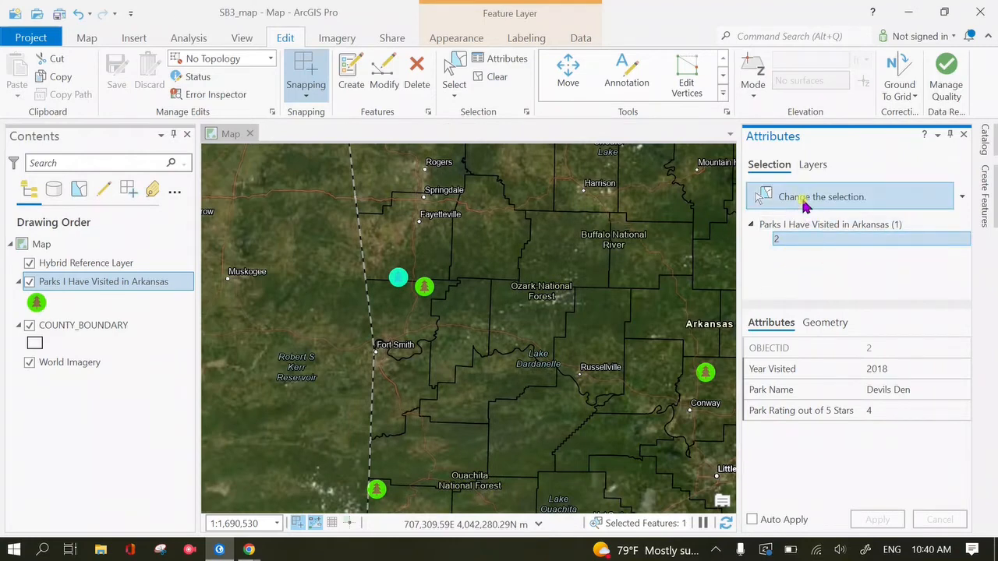
left_click(811, 240)
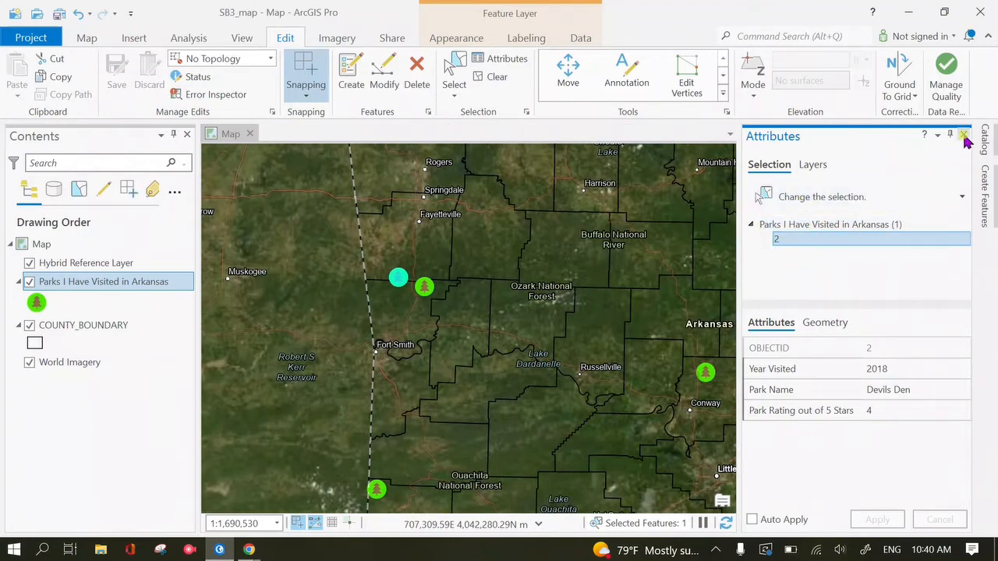
- Select the Lake Fort Smith, Woolly Hollow and Queen Wilhelmina points, and the counties around Russellville, to review their attributes
left_click(422, 287)
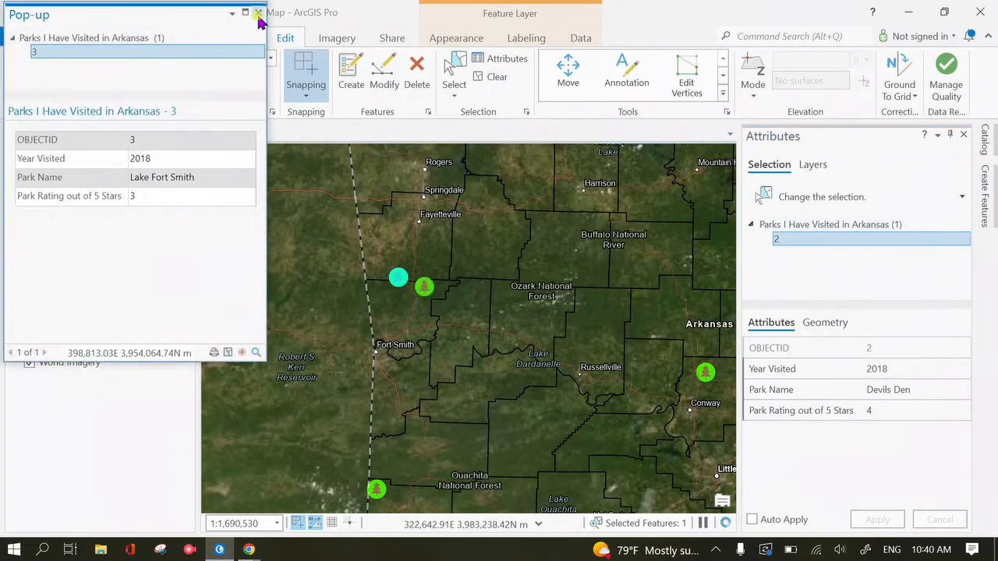
left_click(258, 13)
left_click(455, 71)
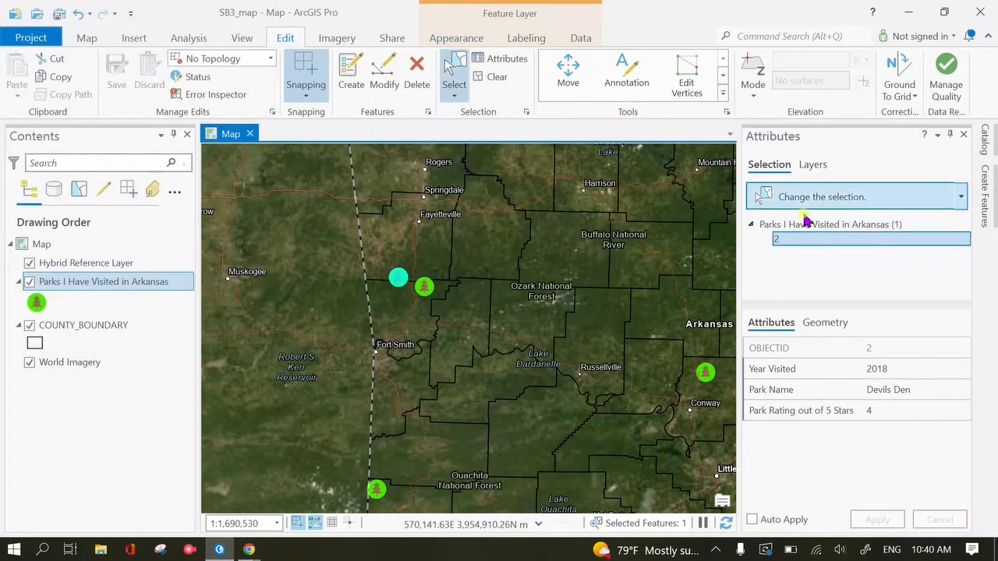
left_click(786, 197)
left_click(424, 286)
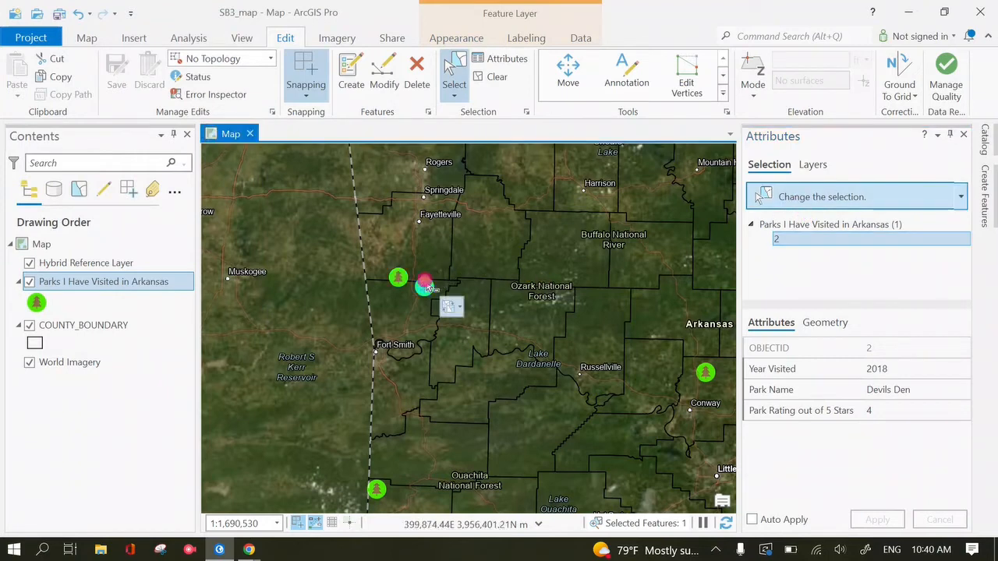
left_click(705, 372)
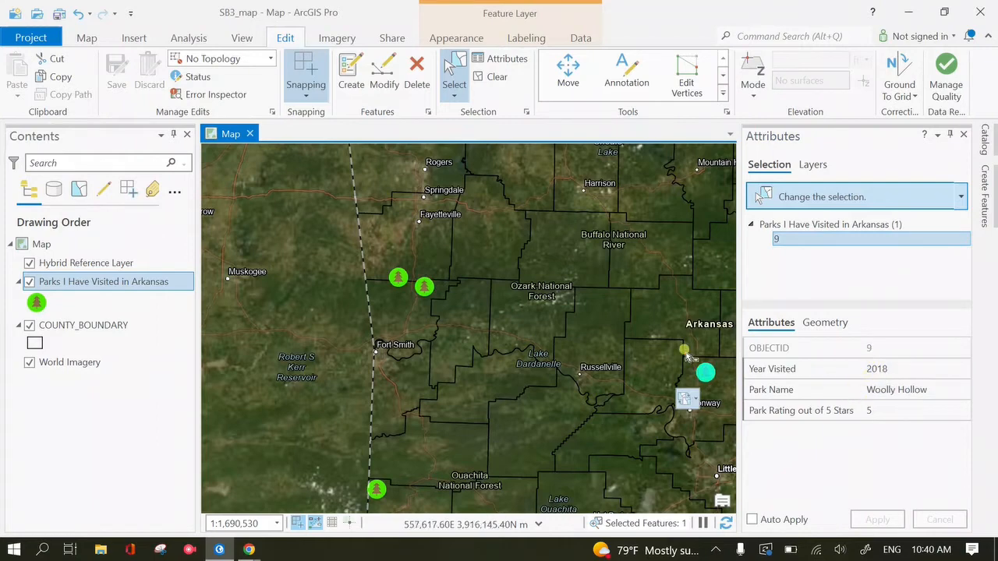
left_click(377, 488)
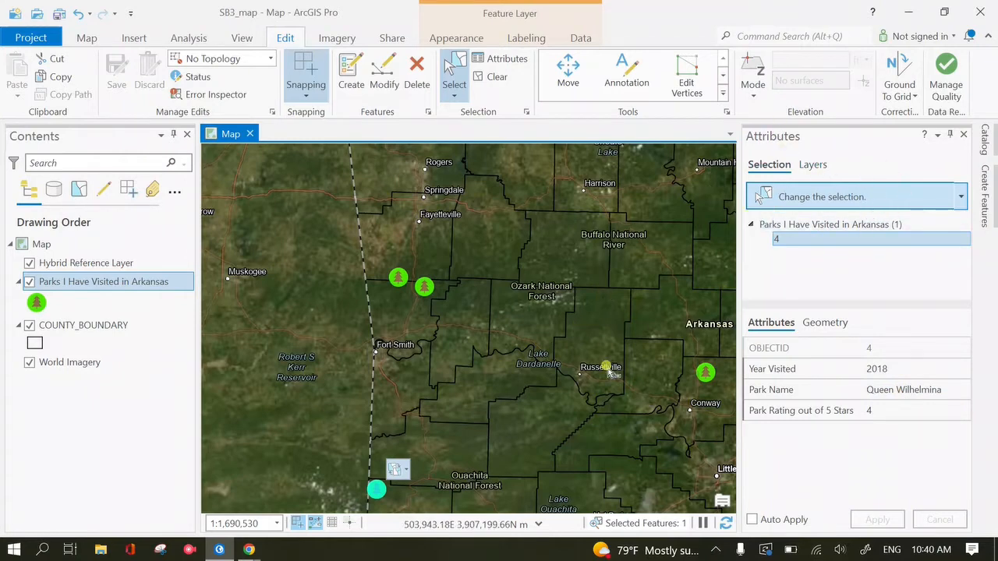
left_click_drag(535, 339, 599, 371)
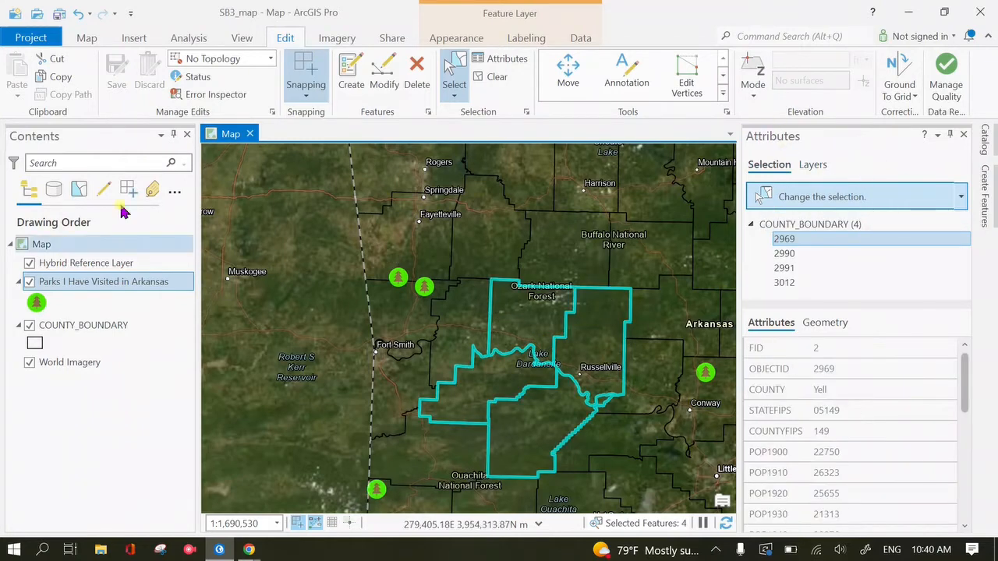
- Clear the selection and open the Parks I Have Visited in Arkansas attribute table
left_click(494, 78)
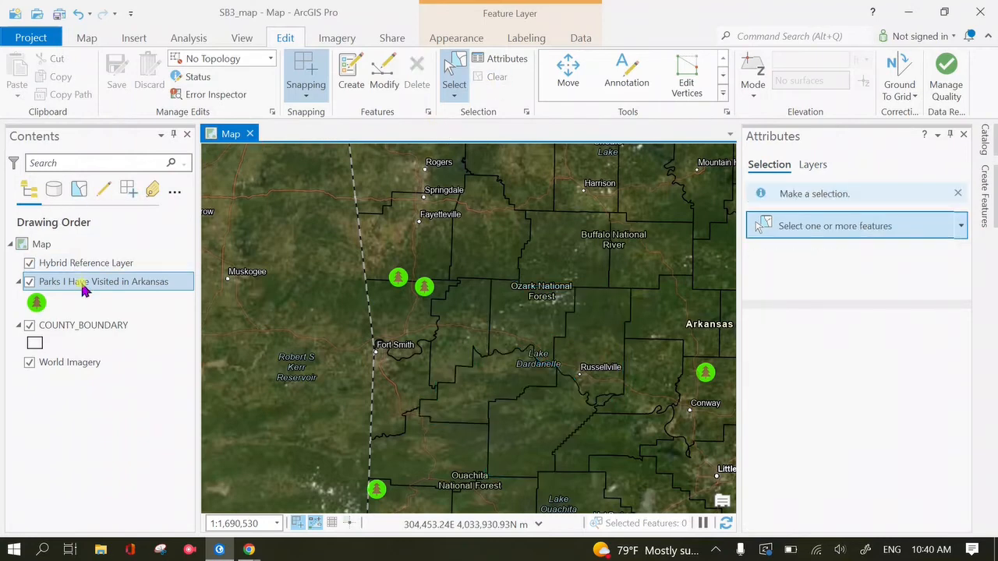
right_click(82, 282)
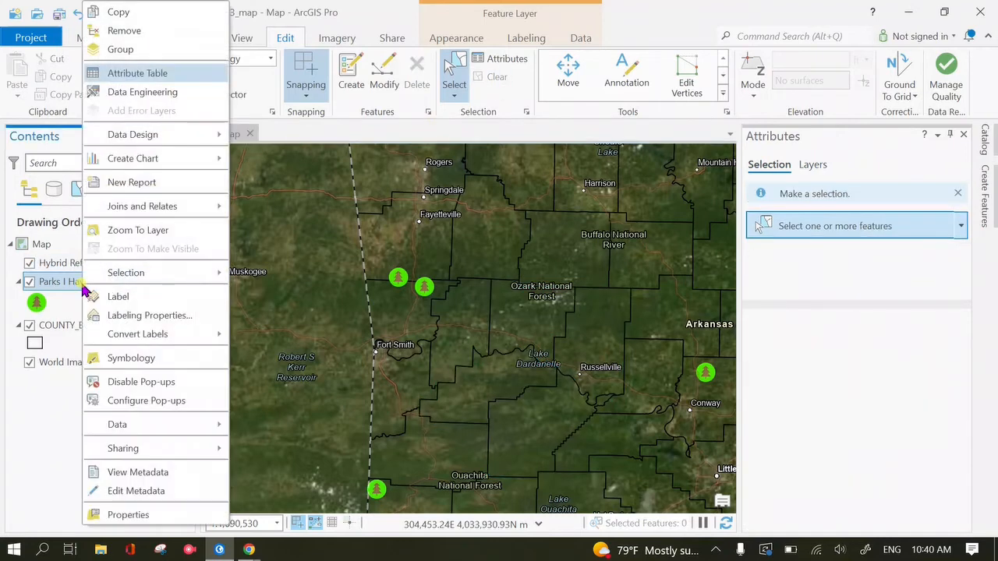
left_click(156, 73)
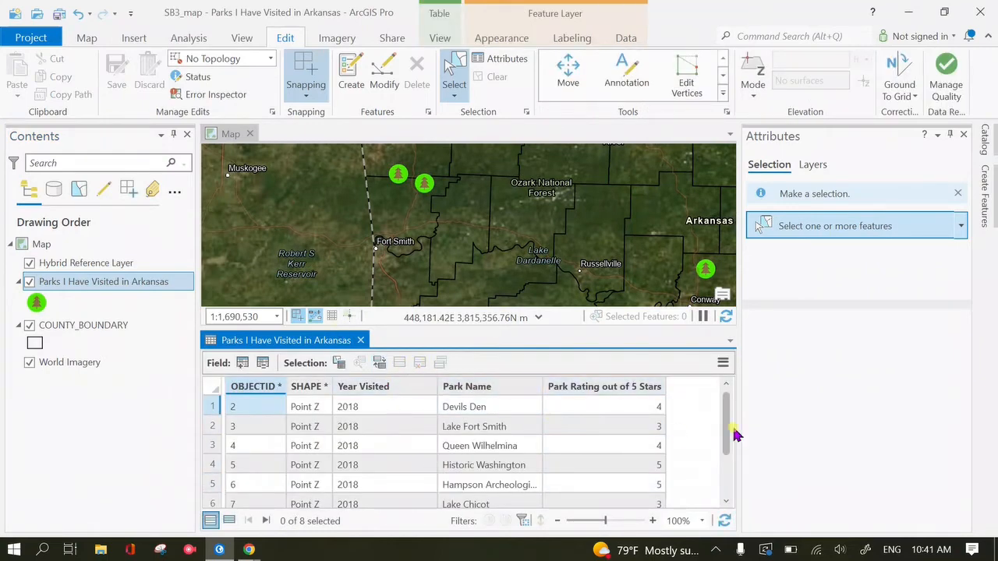
mouse_move(728, 428)
left_mouse_down()
mouse_move(726, 478)
mouse_move(733, 435)
left_mouse_up()
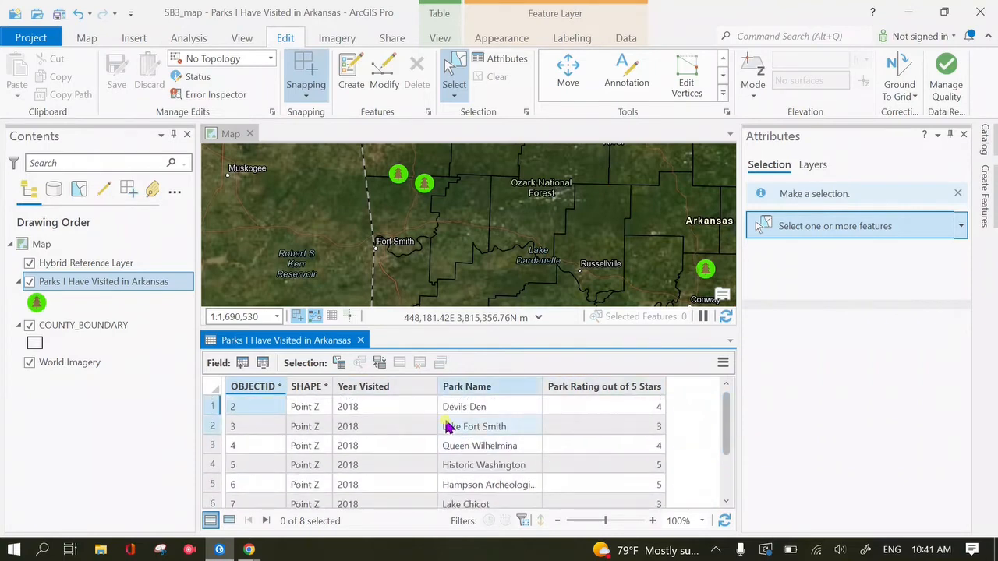
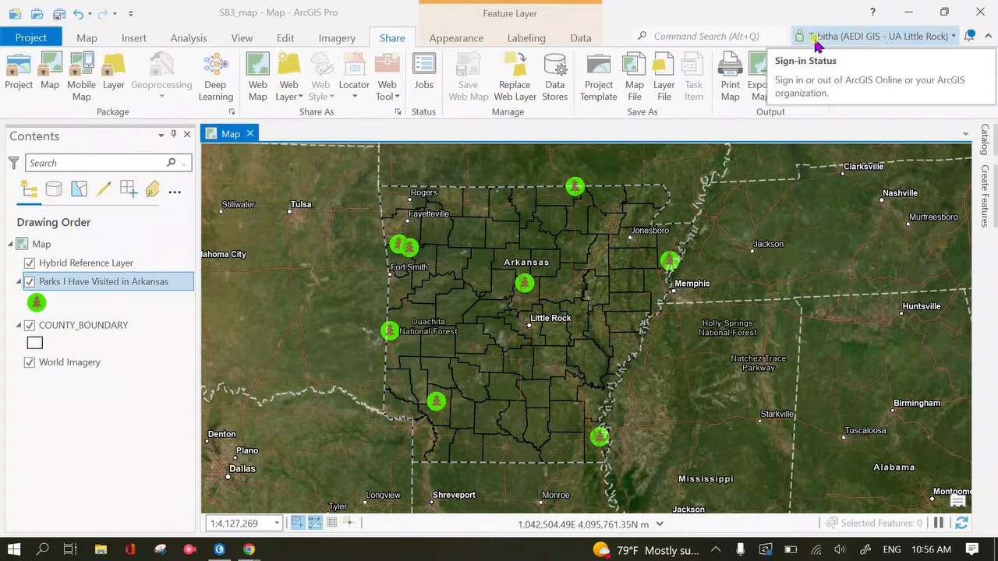
- Check the sign-in status and organization of the ArcGIS account
left_click(954, 37)
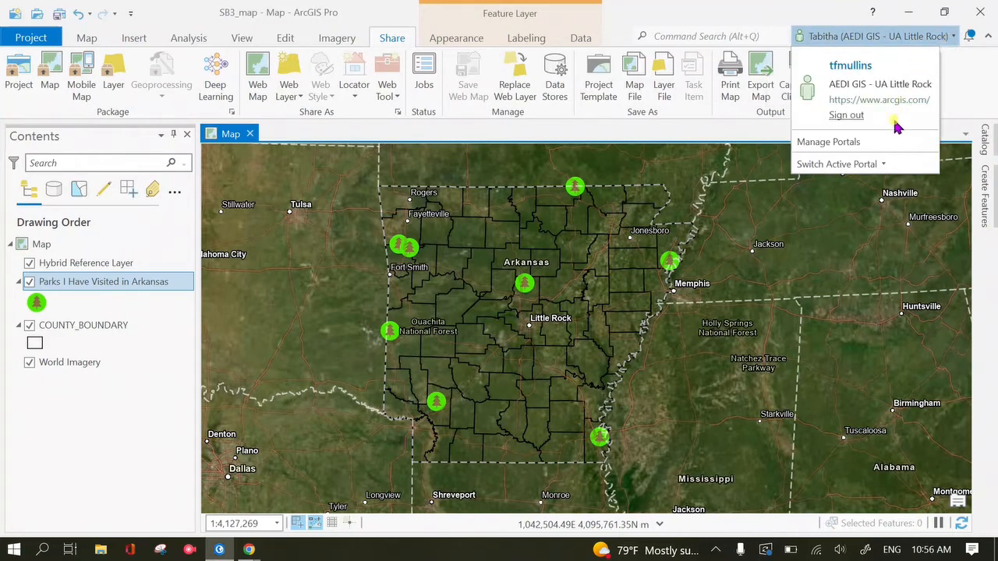
left_click(954, 87)
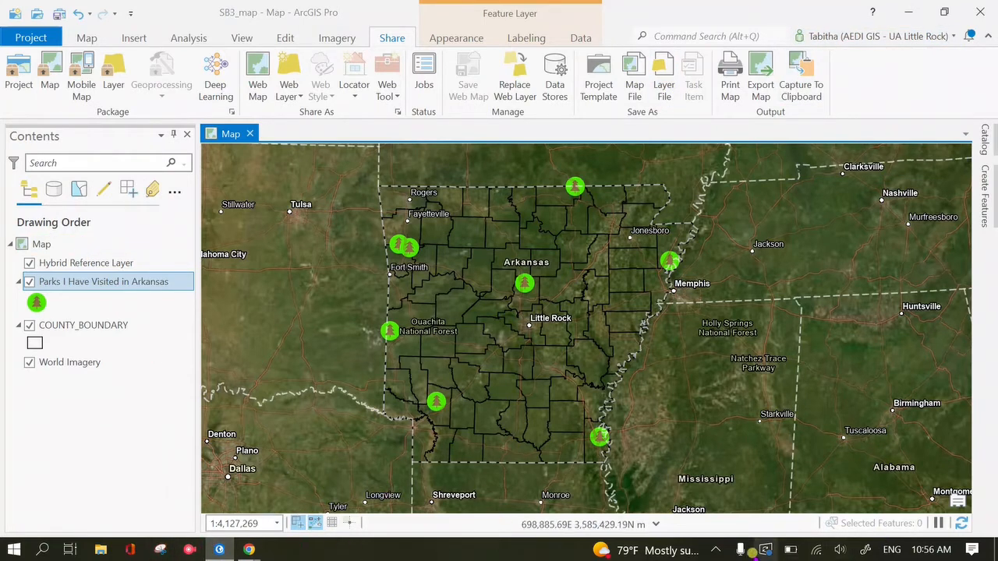
left_click(716, 550)
left_click(747, 523)
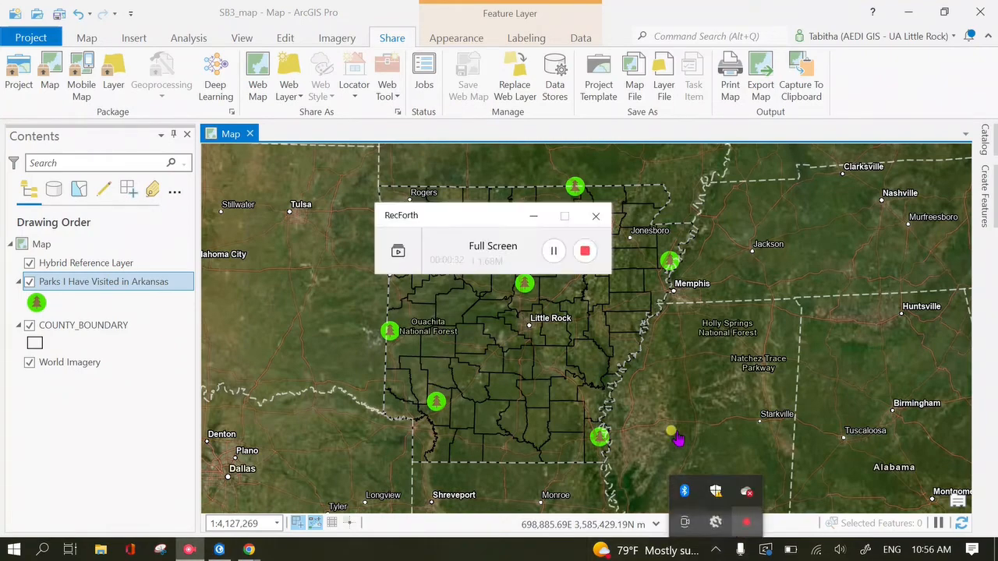
left_click(584, 249)
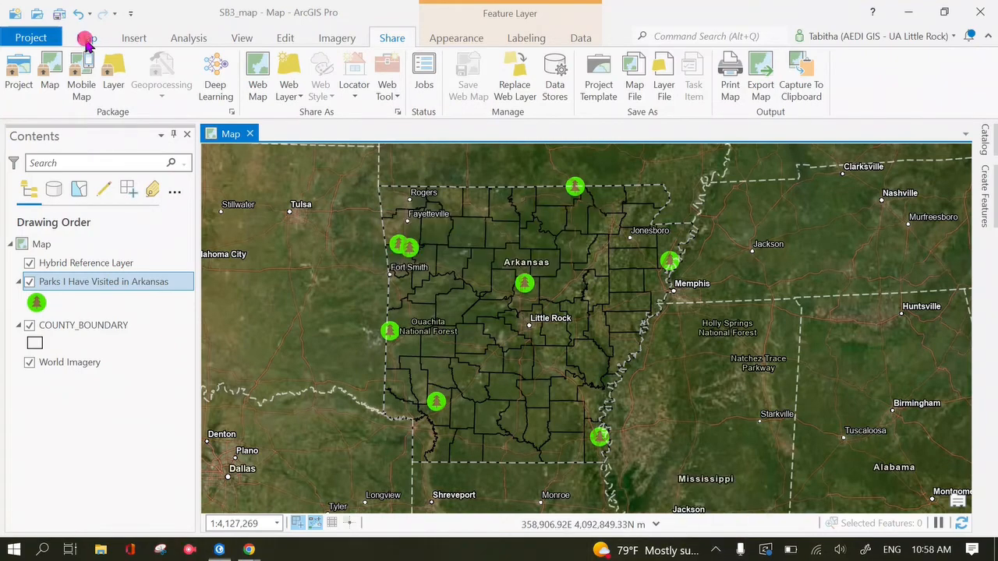
left_click(85, 39)
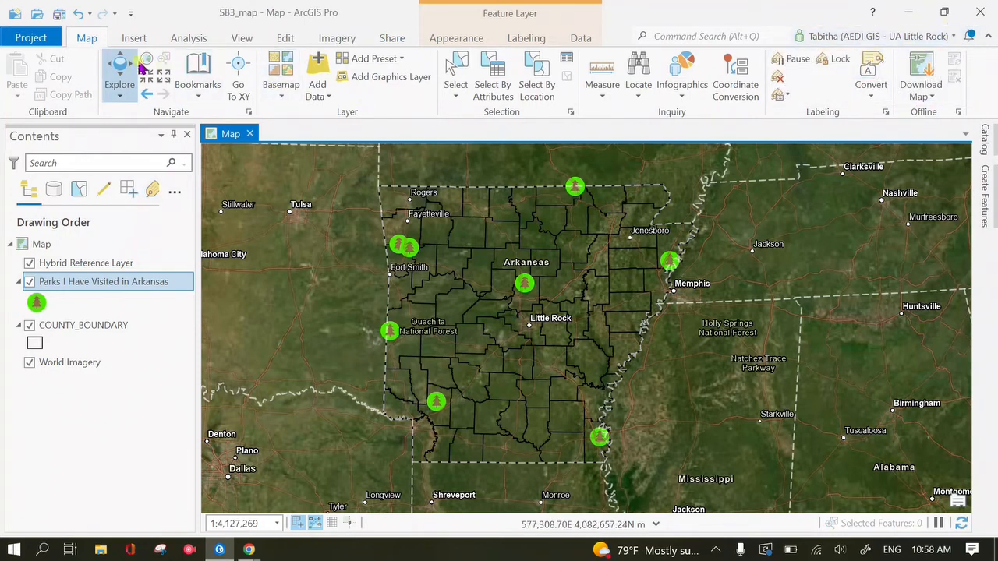
left_click(392, 39)
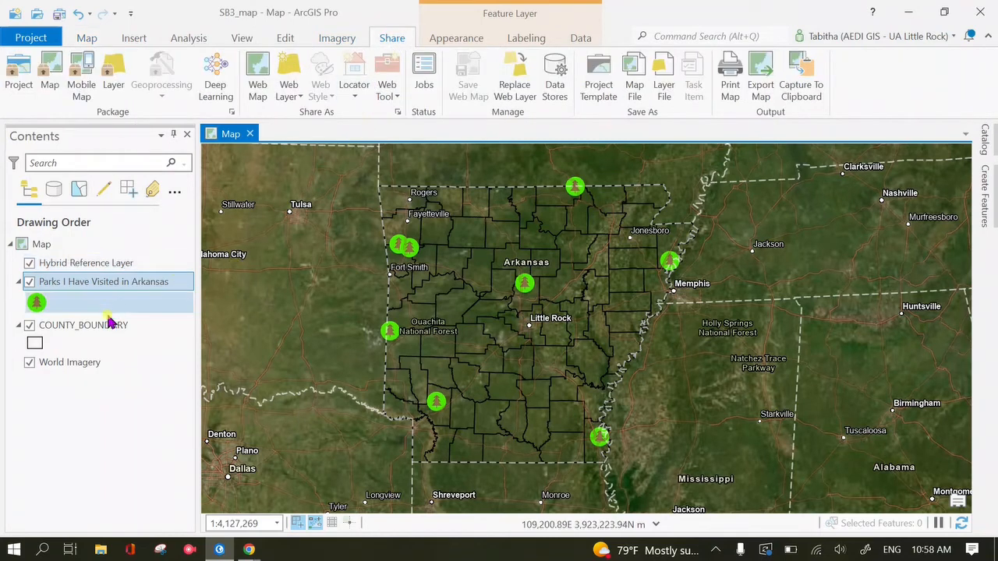
left_click(103, 286)
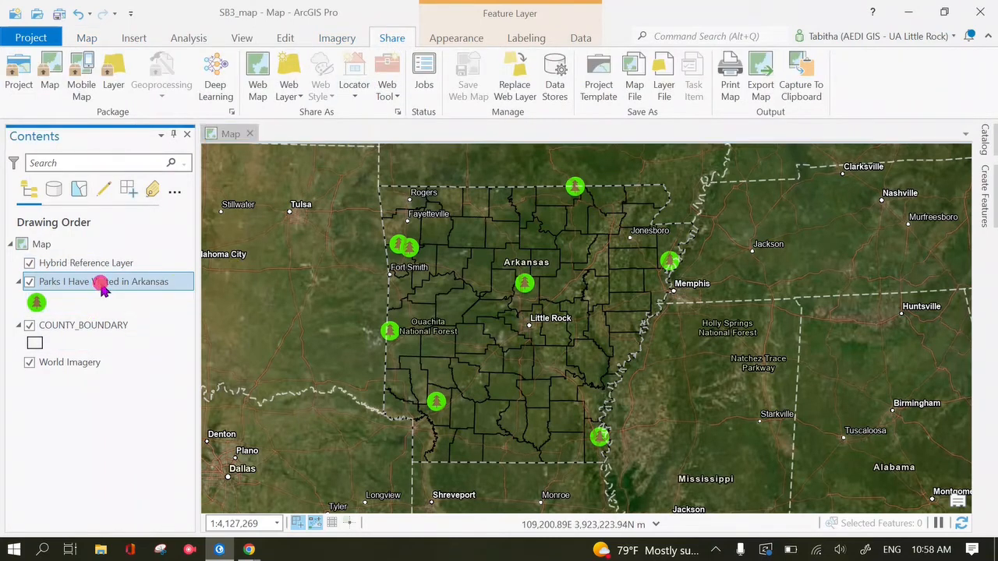
left_click(134, 444)
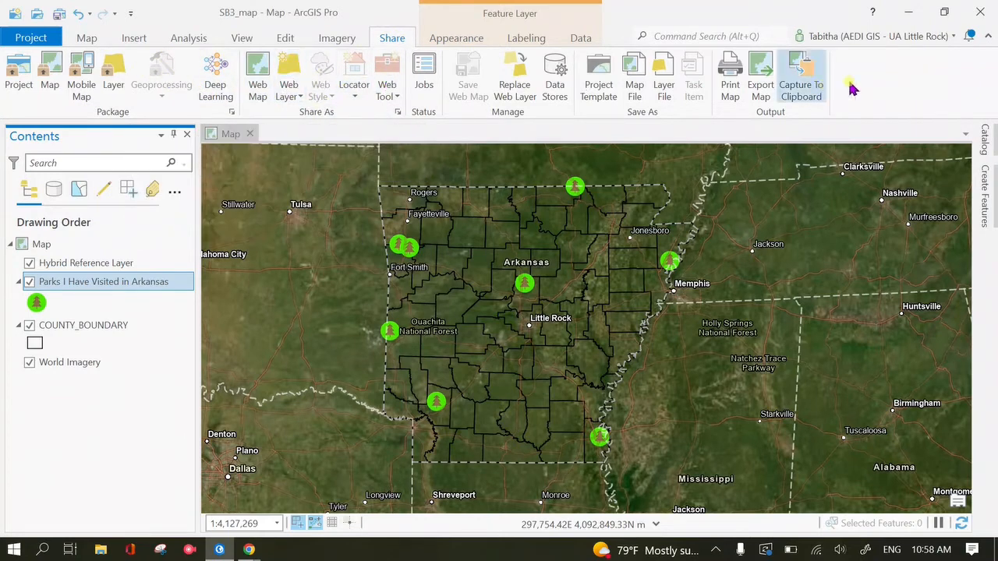
- Start publishing the map as a web layer
left_click(288, 90)
left_click(334, 125)
left_click(287, 91)
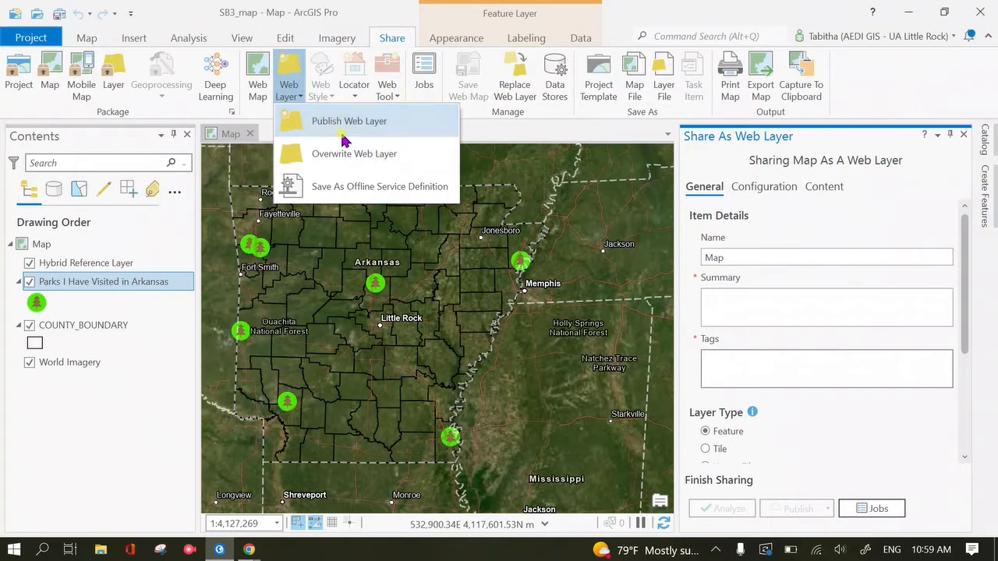
left_click(810, 232)
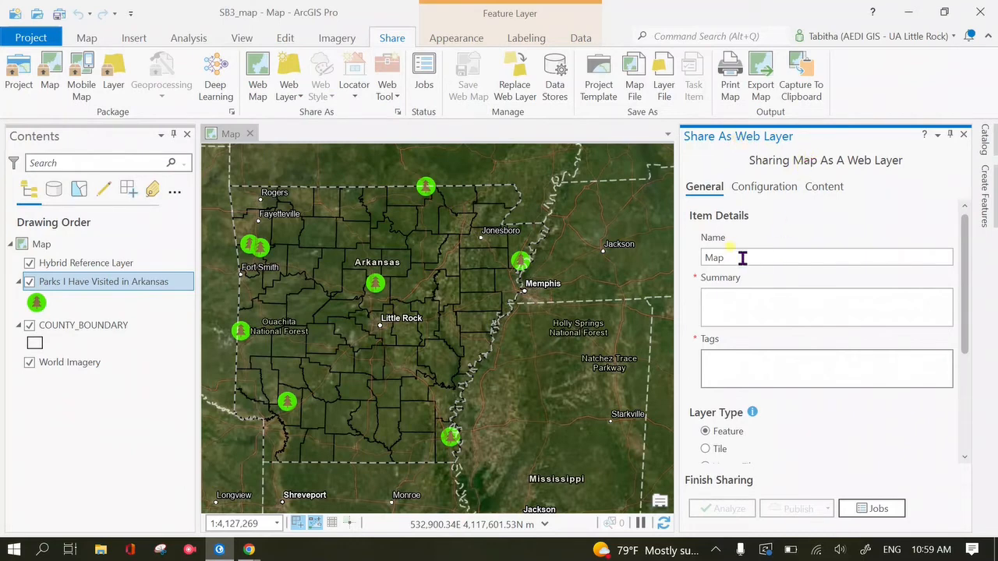
- Name the web layer Parks I Have Visited in Arkansas and summarize it as "This layer shows a few of the parks that I visited in 2018."
left_click_drag(743, 258, 672, 268)
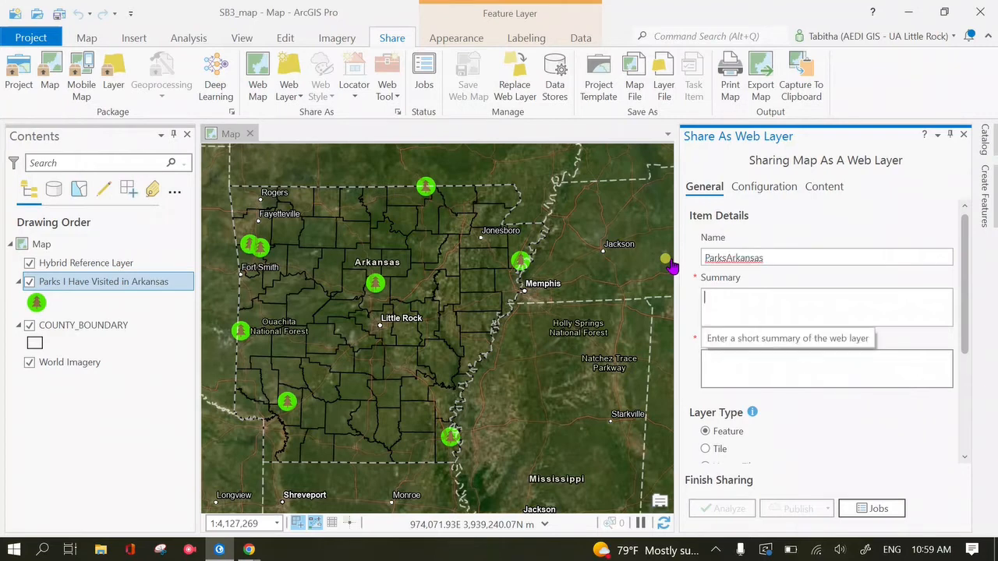
left_click(727, 258)
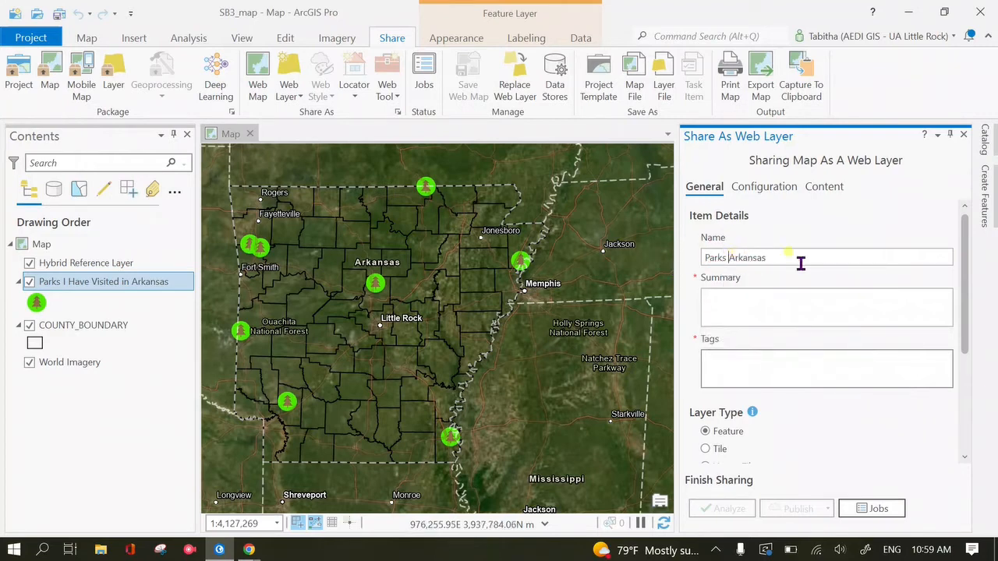
type("I Have Visited in")
left_click(796, 310)
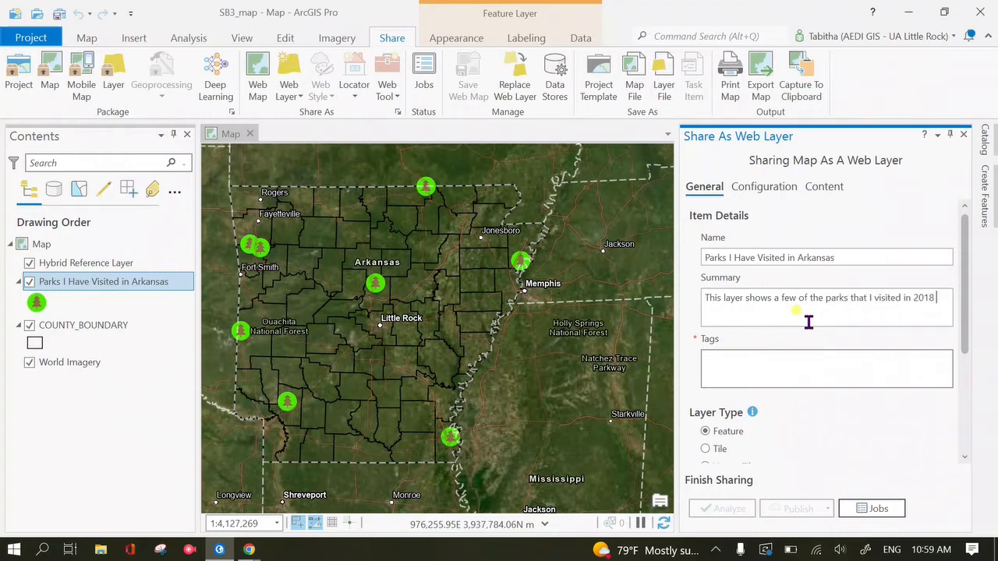
key("Tab")
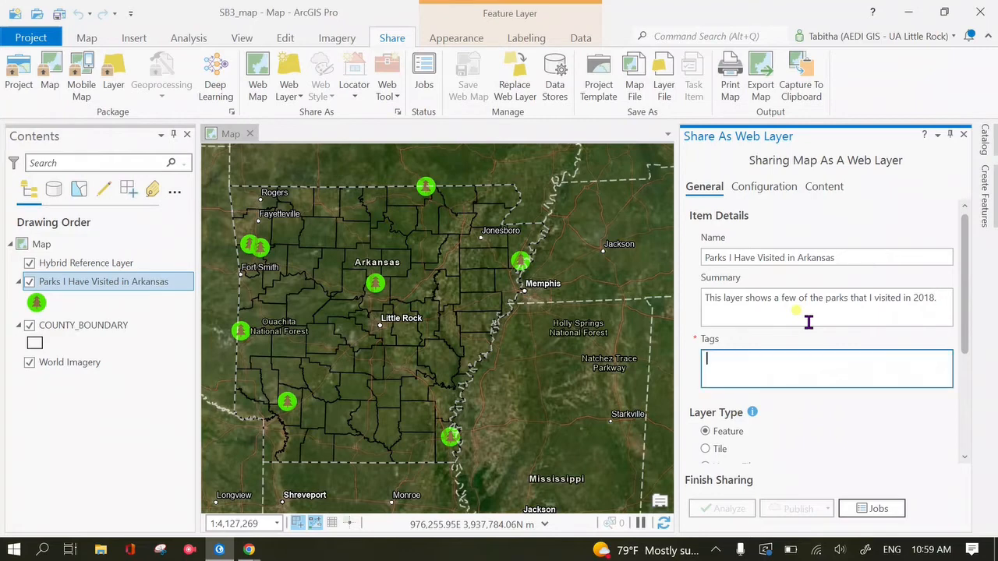
- Tag the web layer with gis 1, parks and arkansas
type("gis")
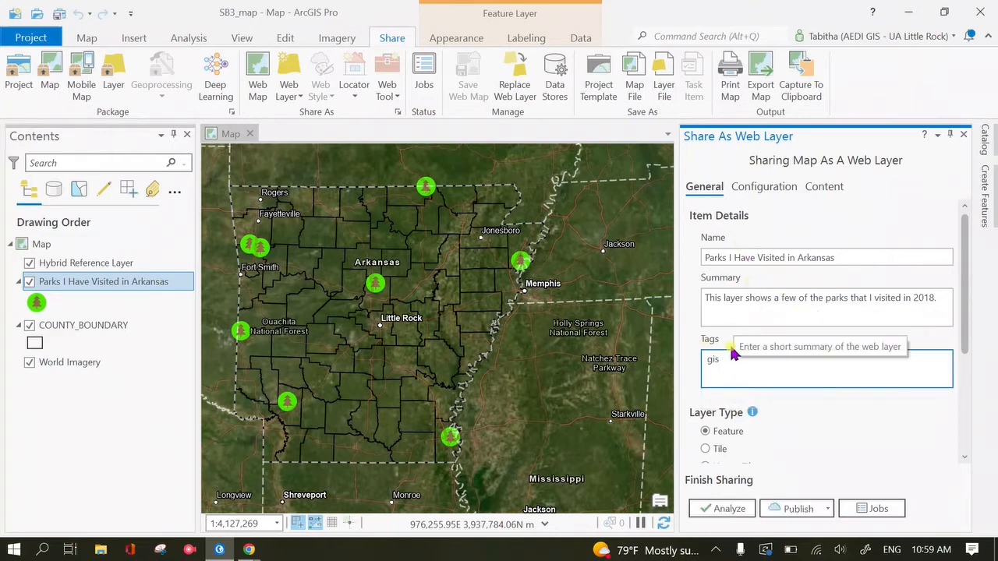
type(" 1")
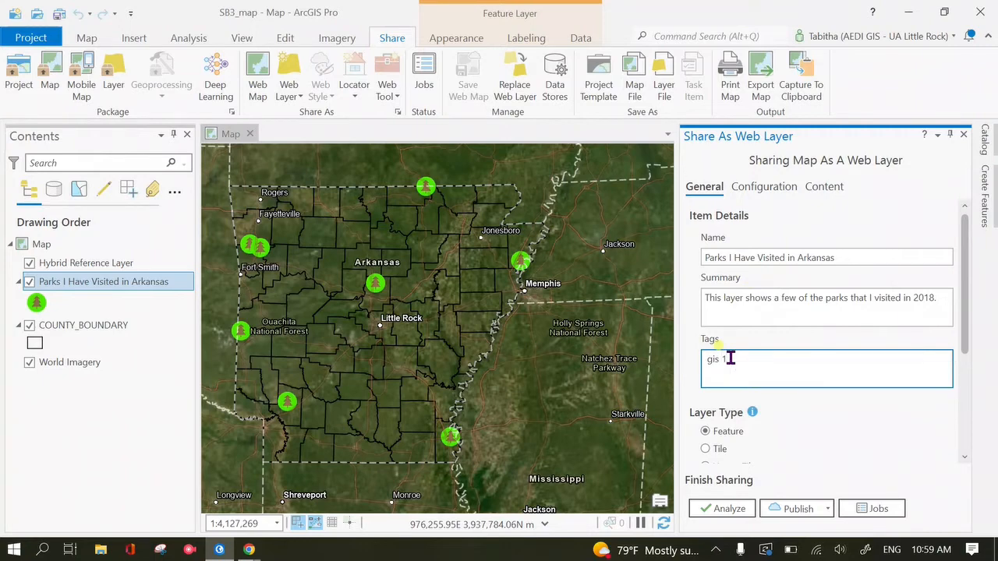
key("Return")
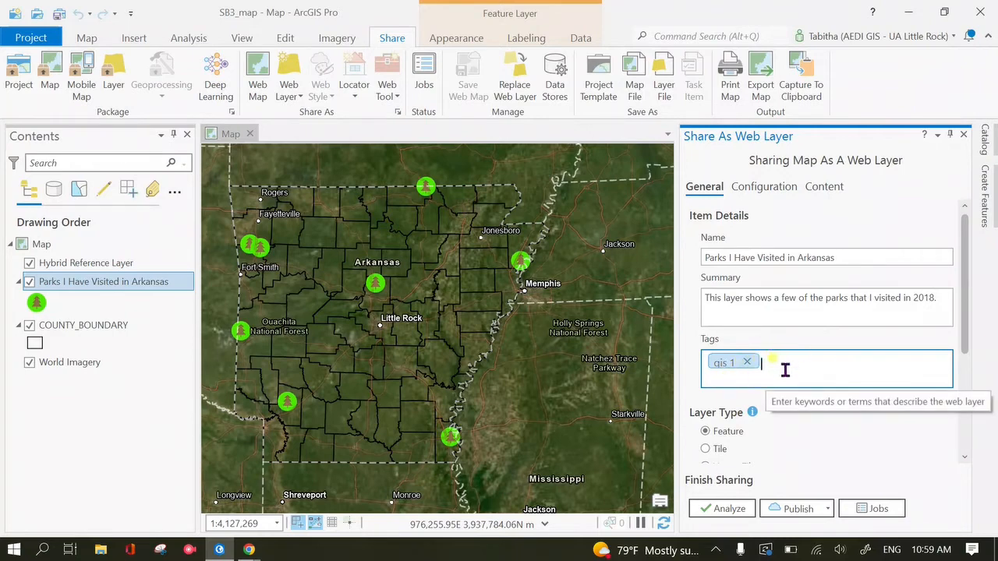
type("parks")
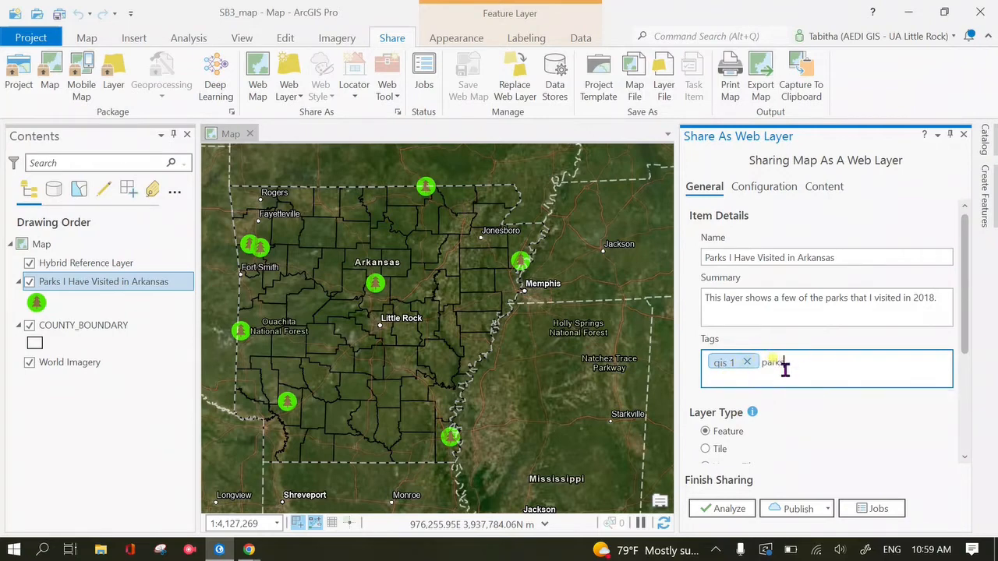
key("Return")
key("Return")
- Set the web layer's location to the account's root folder
scroll(855, 373, "down", 1)
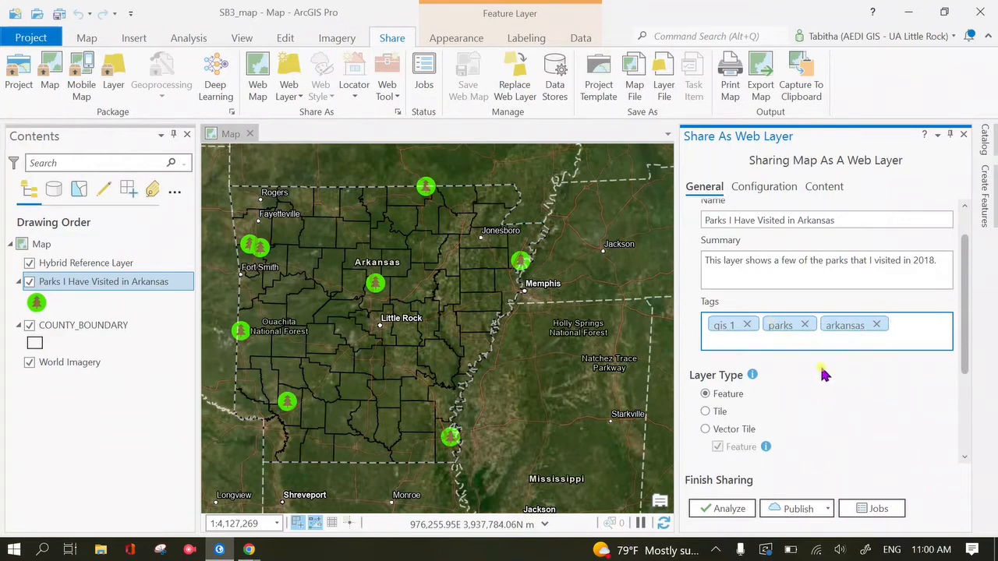
scroll(861, 393, "down", 1)
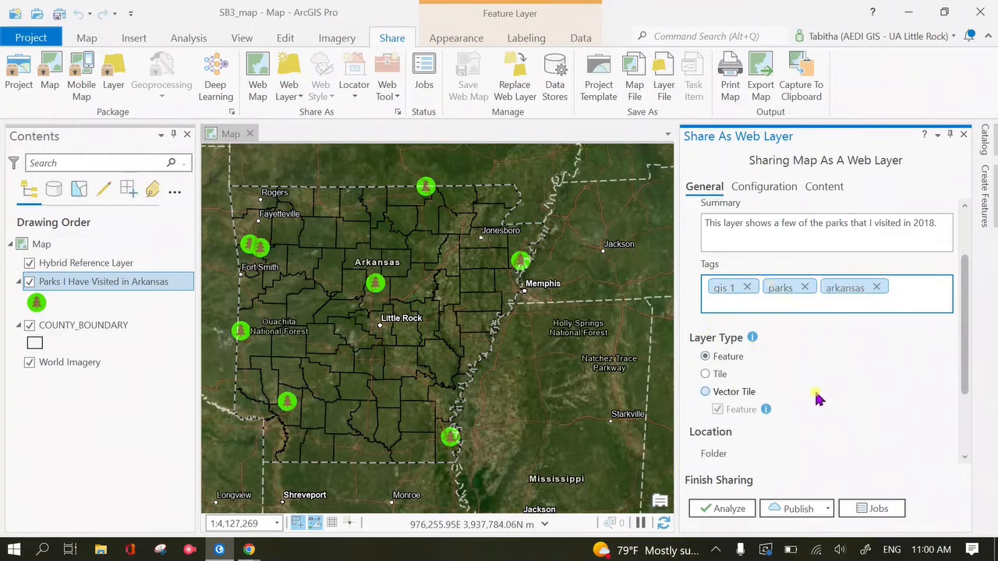
scroll(808, 366, "down", 2)
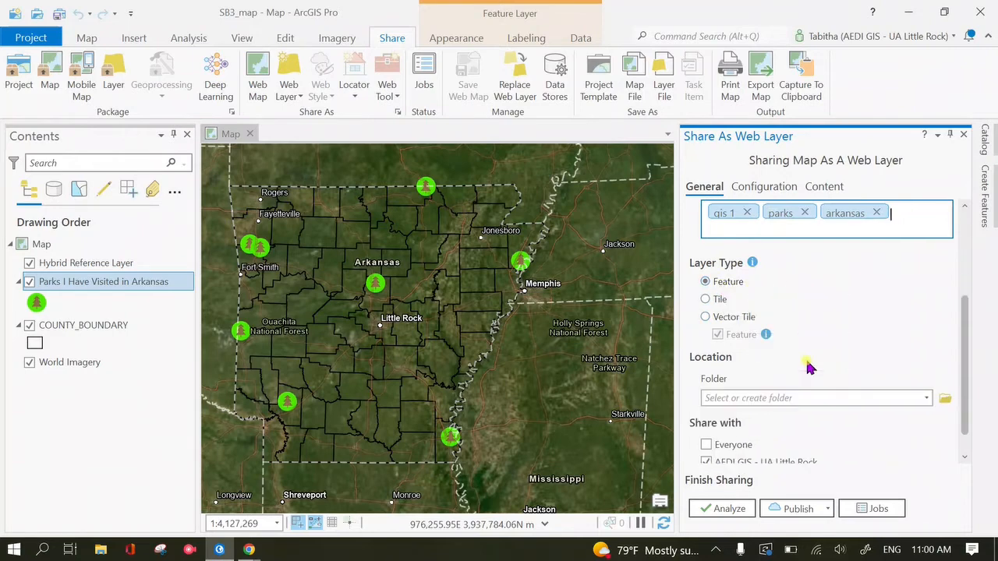
left_click_drag(967, 343, 973, 363)
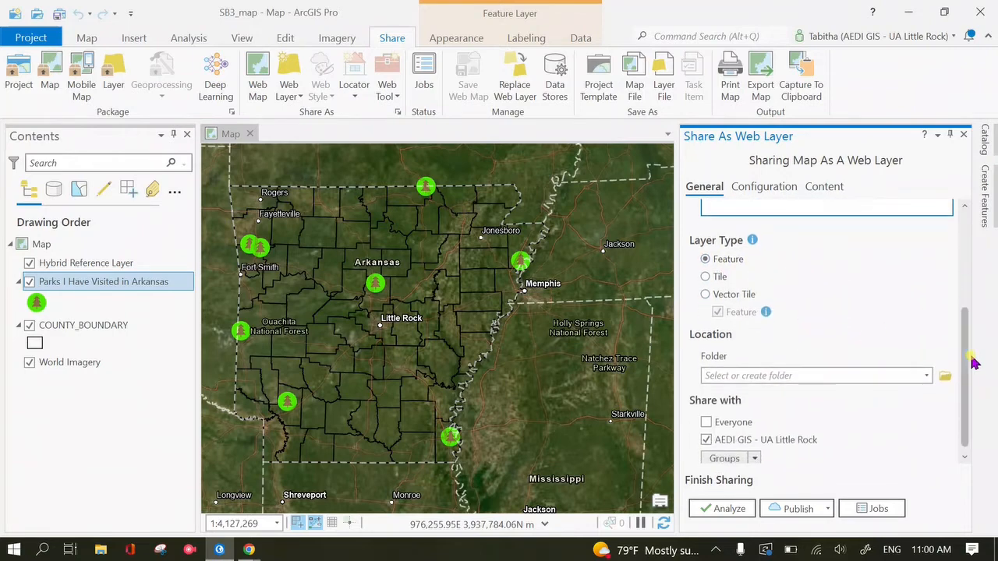
left_click(926, 376)
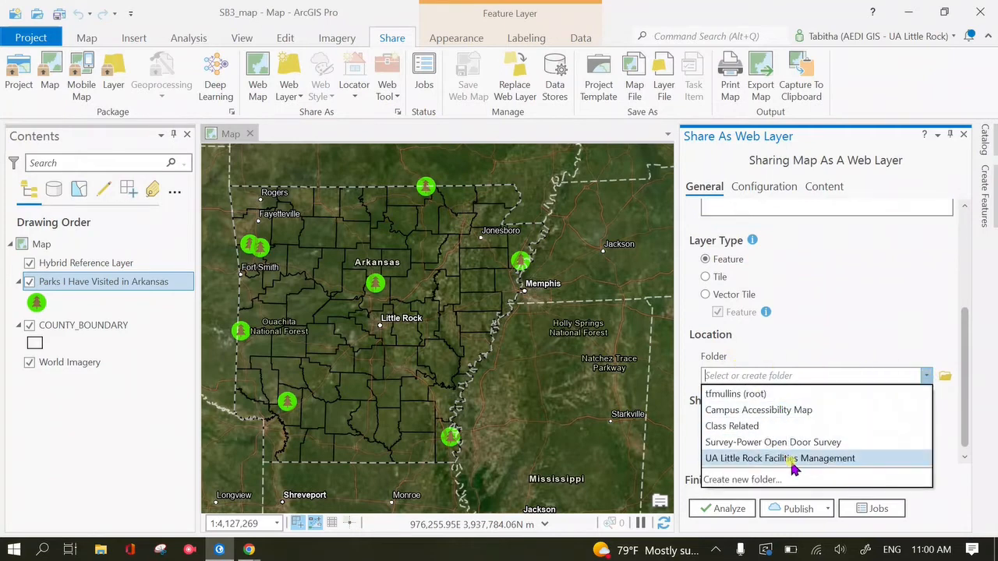
left_click(755, 396)
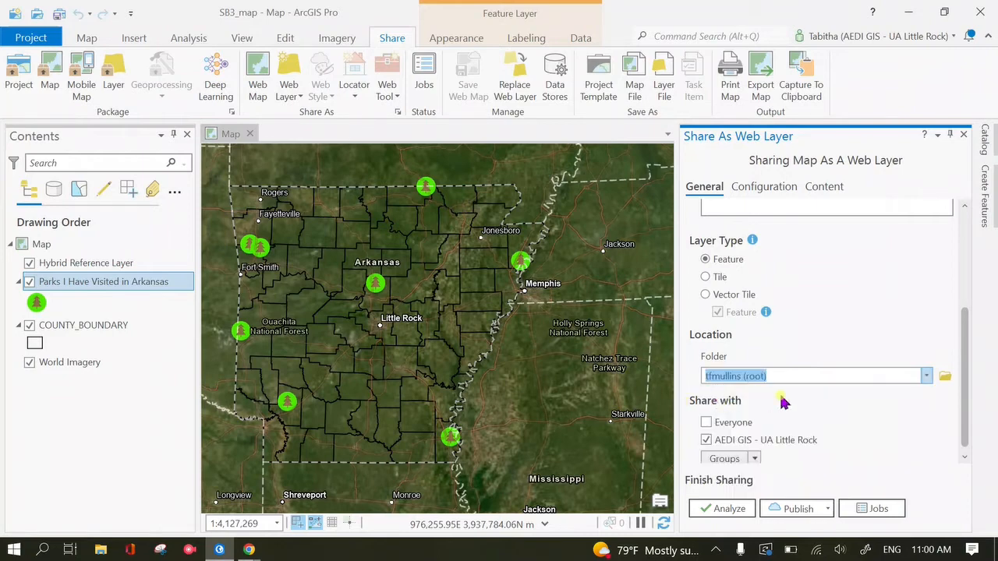
left_click(924, 377)
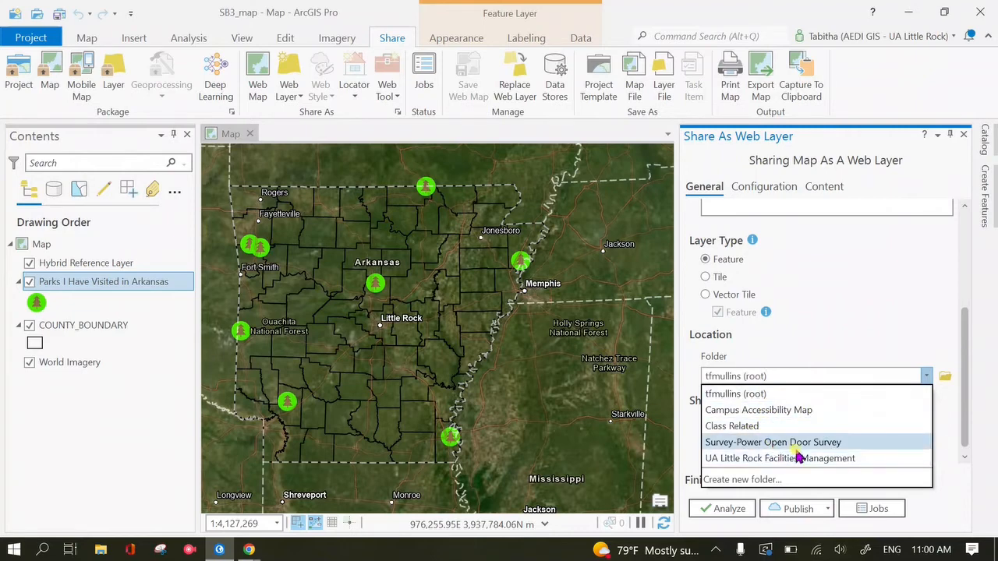
left_click(782, 397)
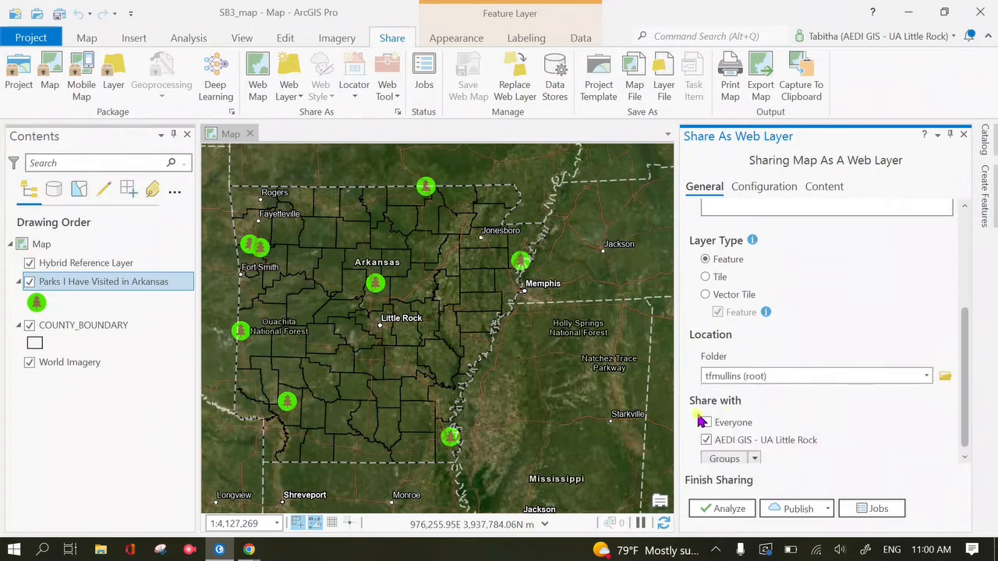
left_click(929, 378)
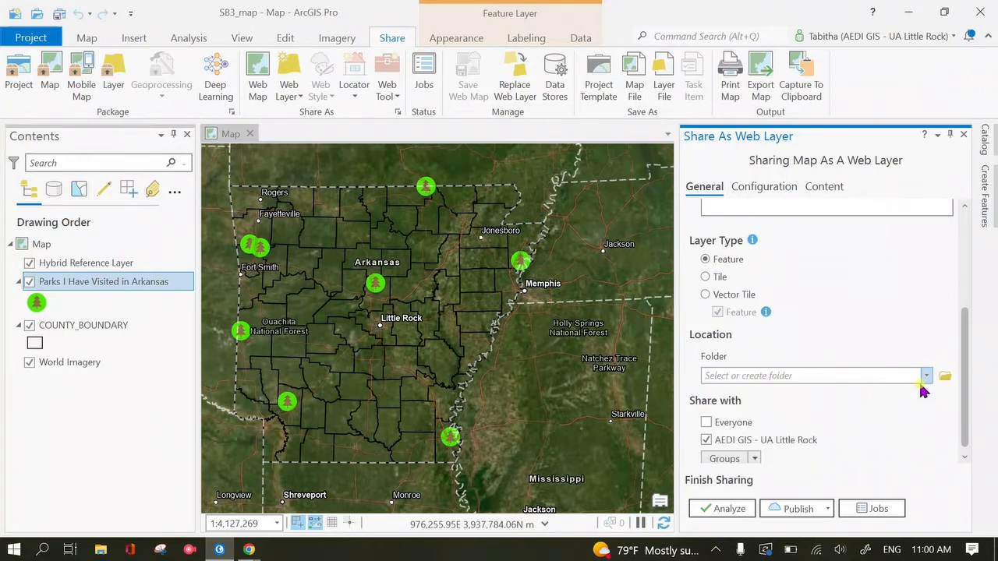
left_click(924, 380)
left_click(829, 396)
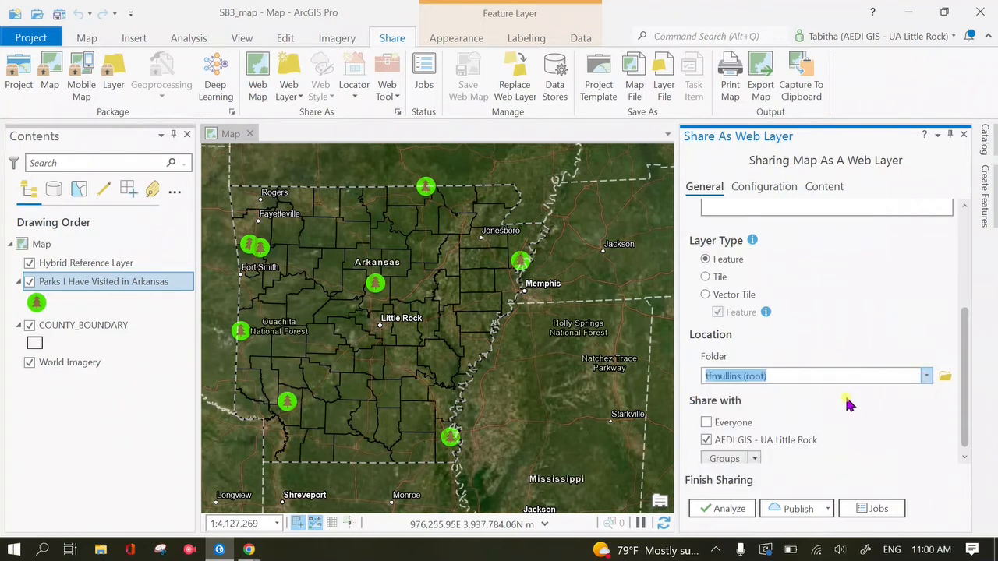
- Share the web layer with the AEDI GIS - UA Little Rock organization and the GIS 1 group, but not with everyone
left_click(706, 437)
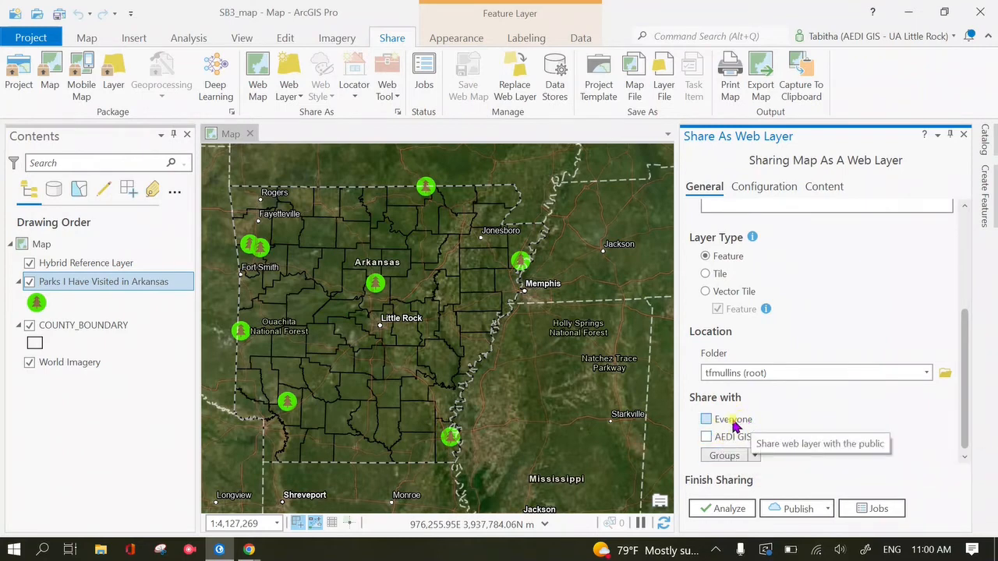
left_click(707, 437)
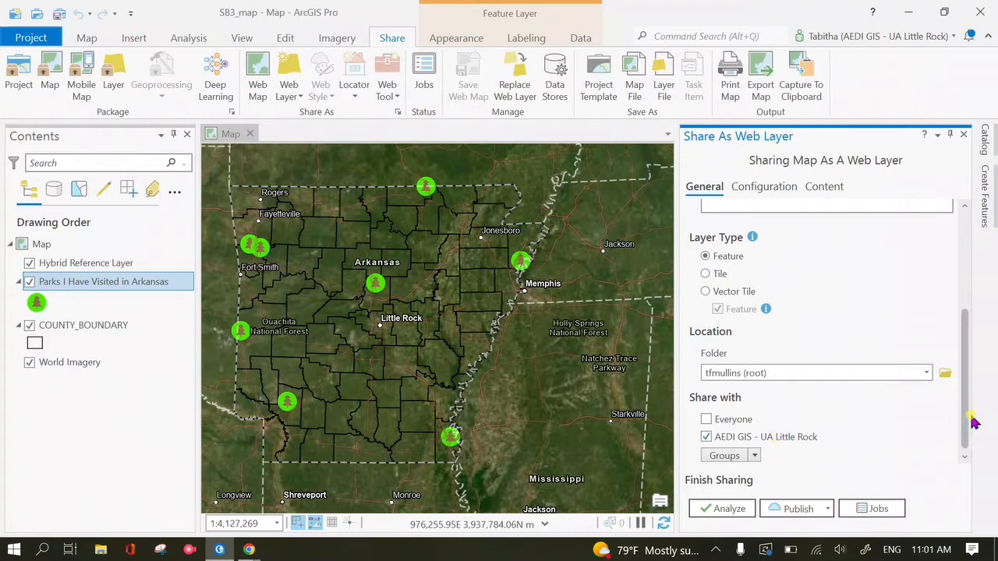
left_click(754, 457)
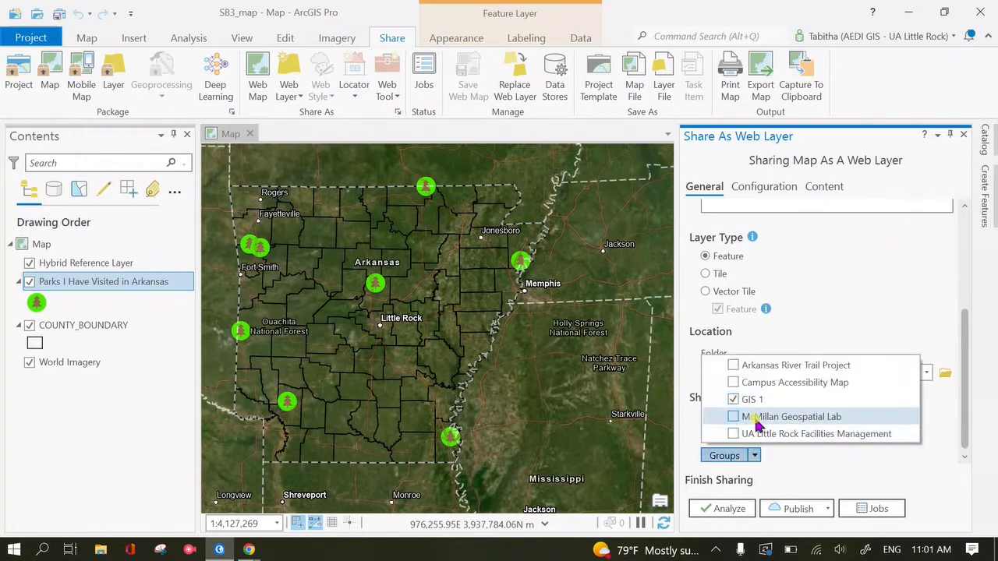
left_click(780, 460)
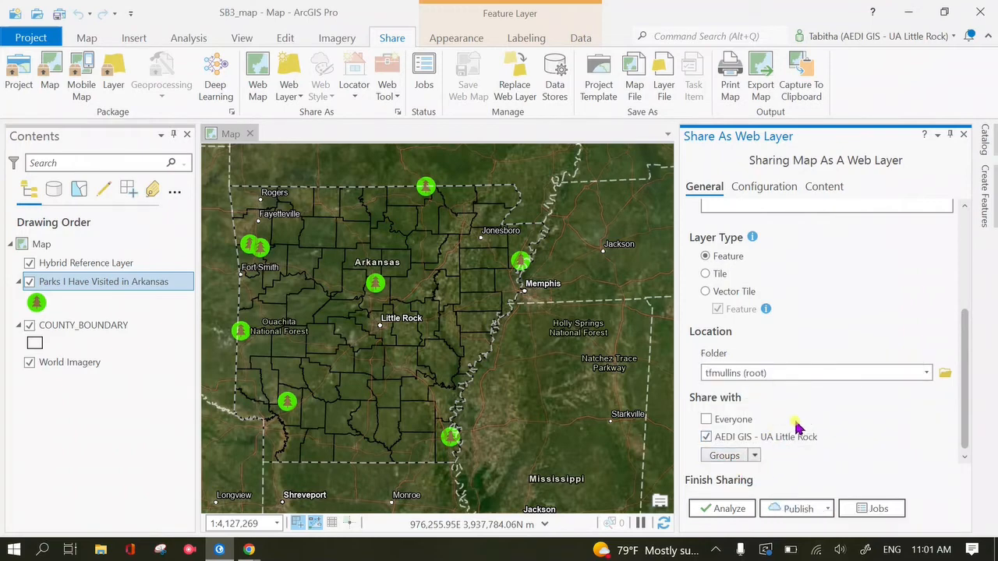
left_click(755, 456)
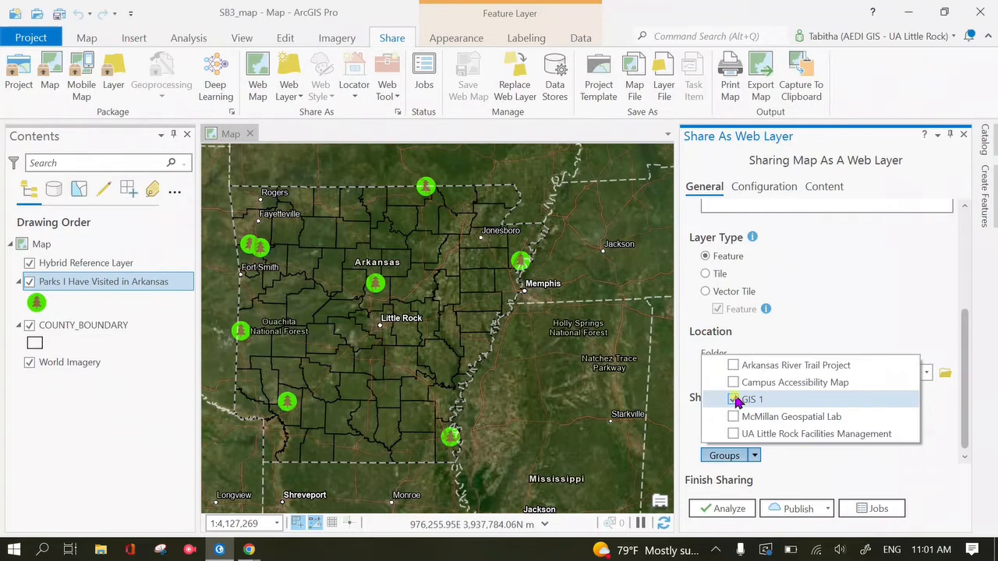
left_click(774, 468)
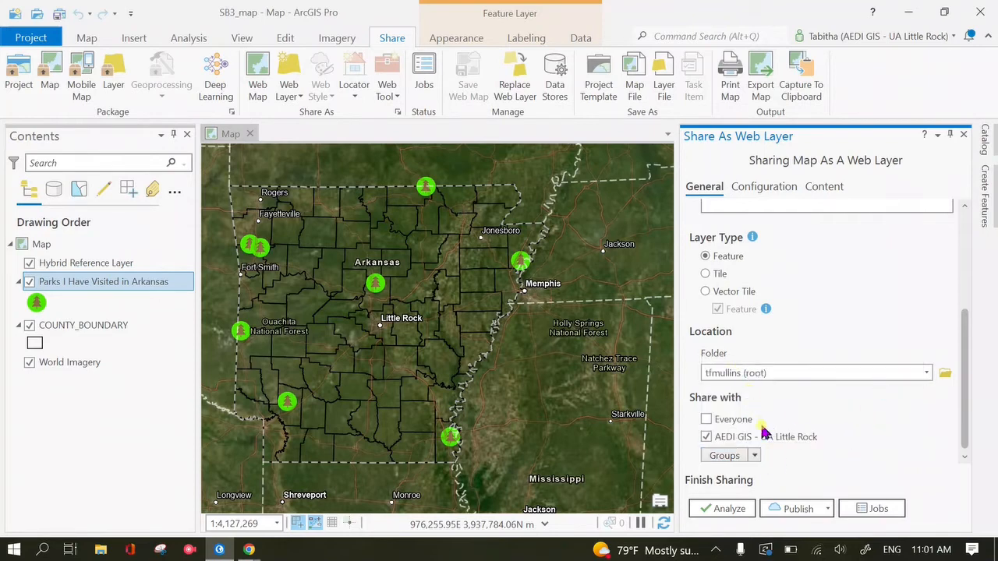
- Analyze the web layer for sharing problems and expand the warnings about unsupported data sources
left_click(732, 509)
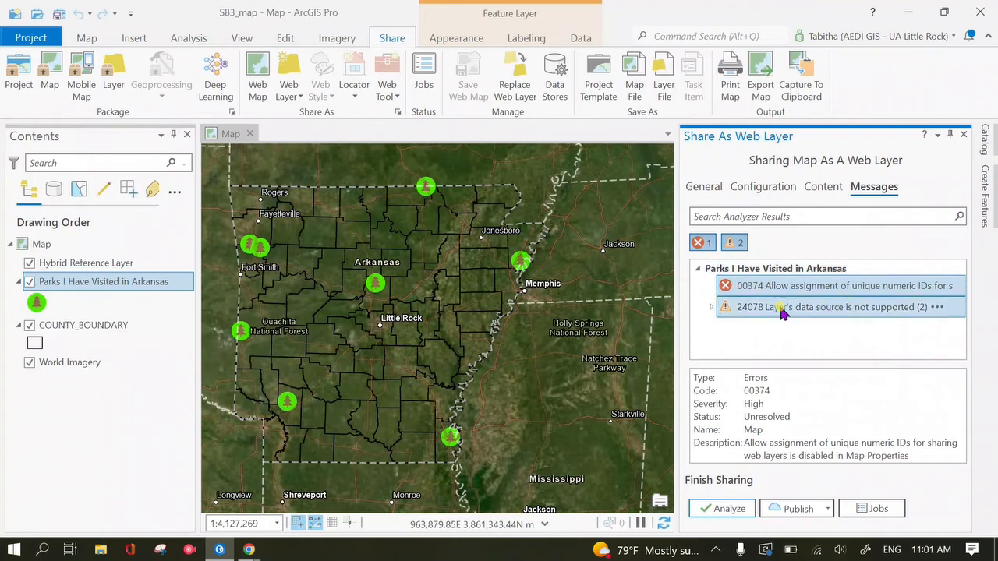
left_click(711, 307)
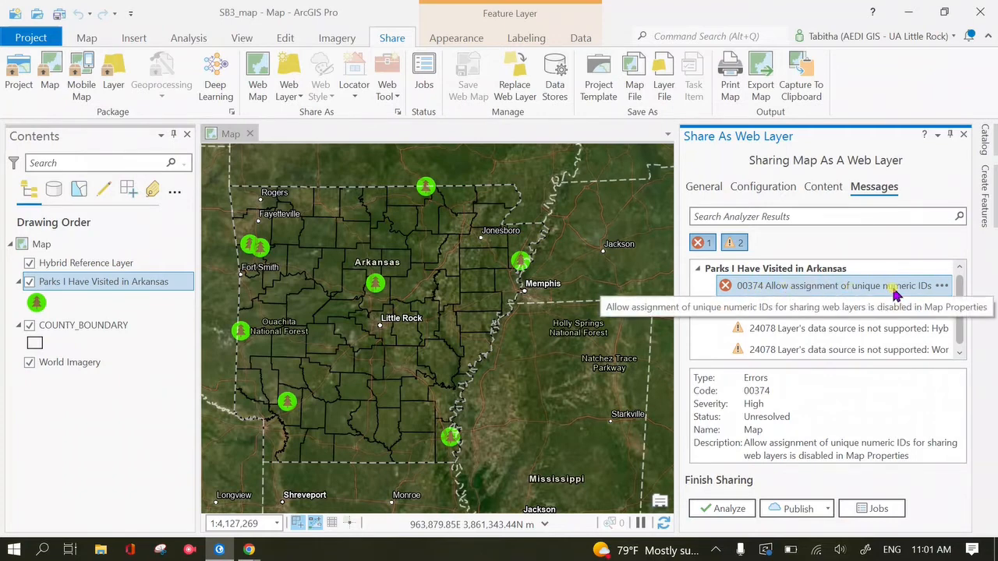
left_click(942, 286)
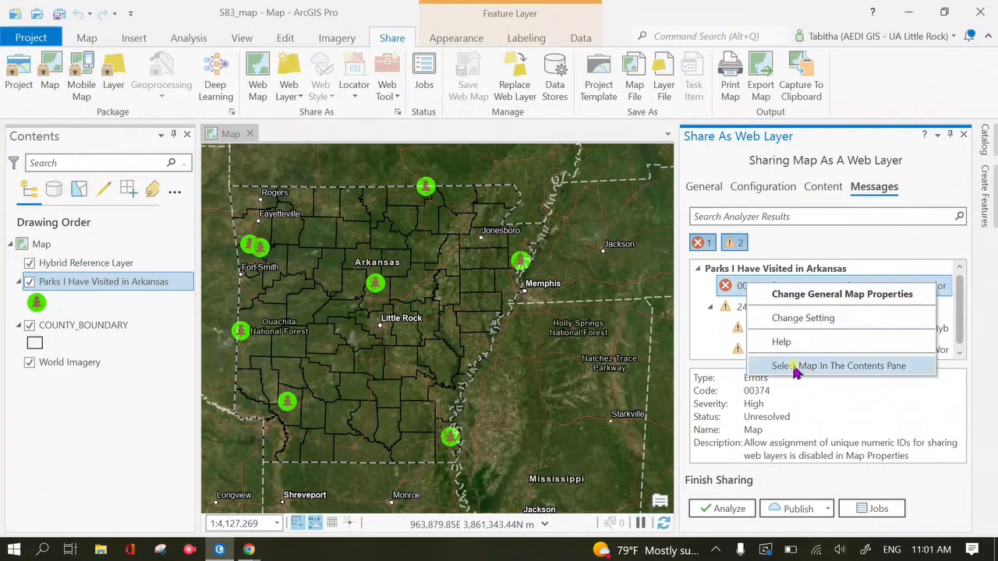
left_click(794, 319)
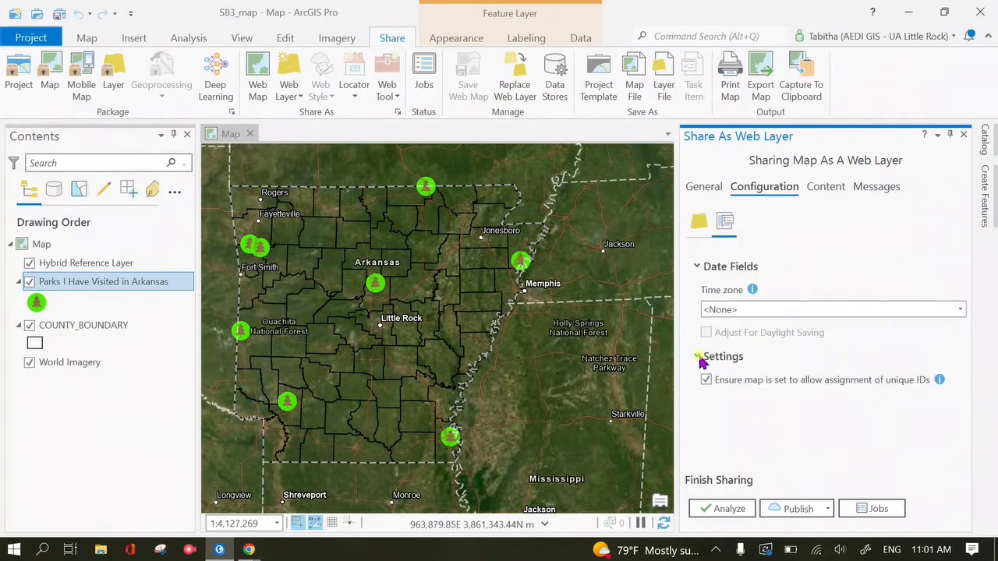
left_click(699, 223)
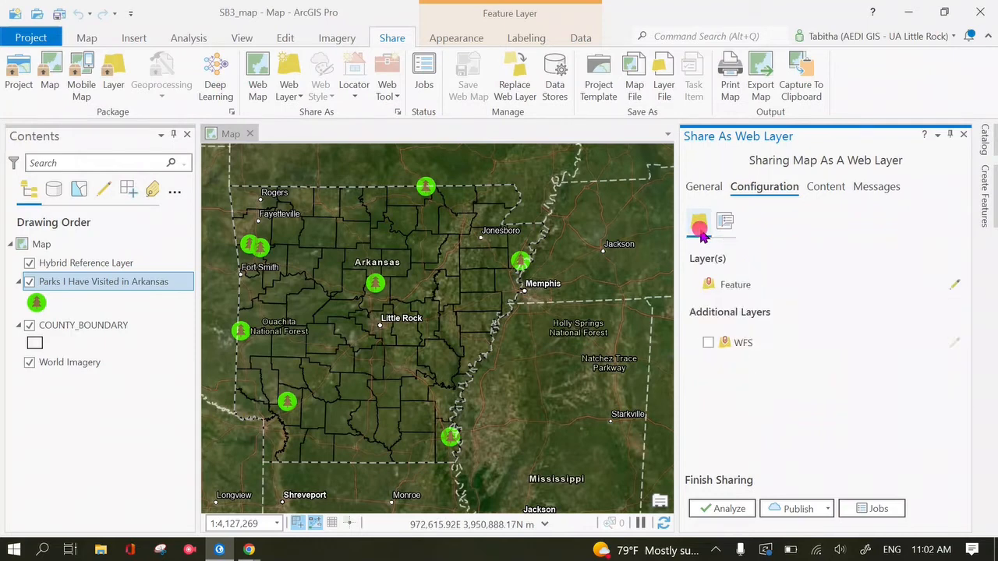
left_click(703, 189)
left_click(872, 187)
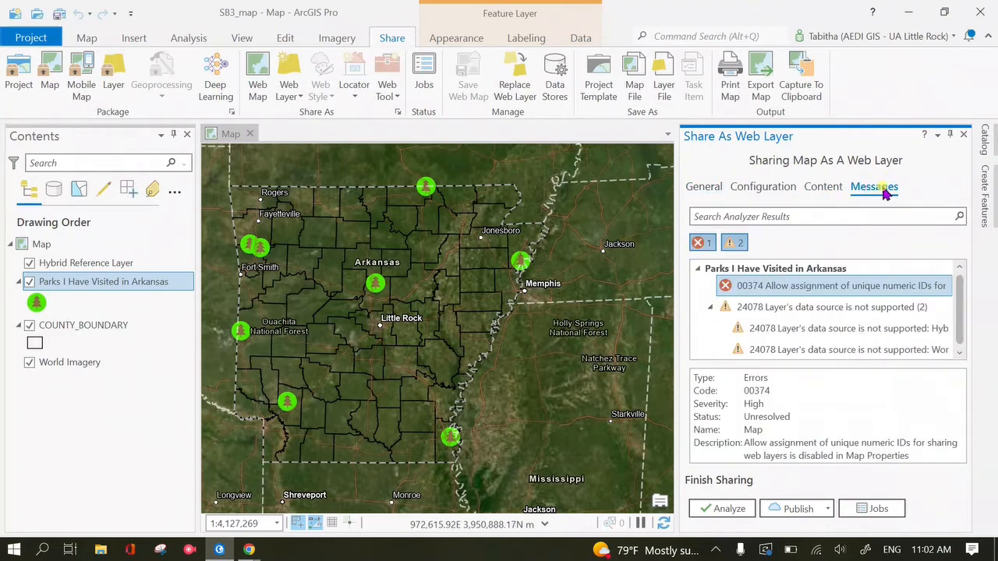
- Resolve error 00374 by allowing assignment of unique numeric IDs for sharing web layers in the map's general properties
right_click(941, 291)
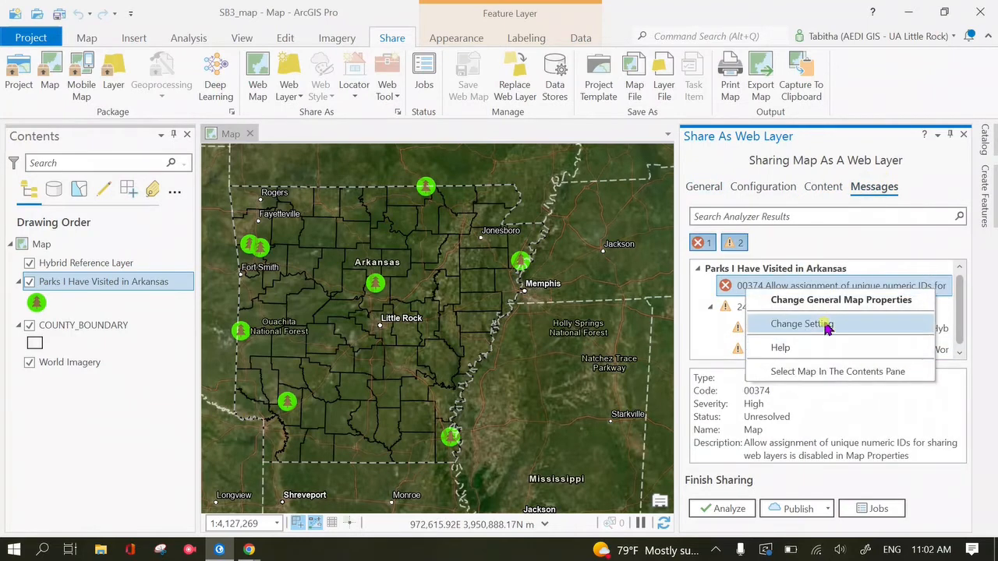
left_click(768, 296)
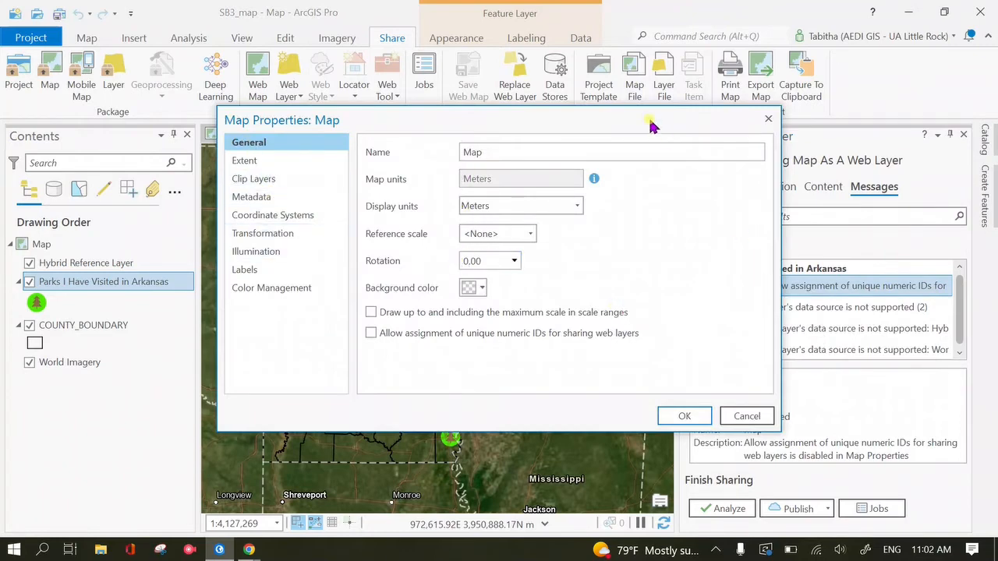
left_click_drag(651, 125, 499, 110)
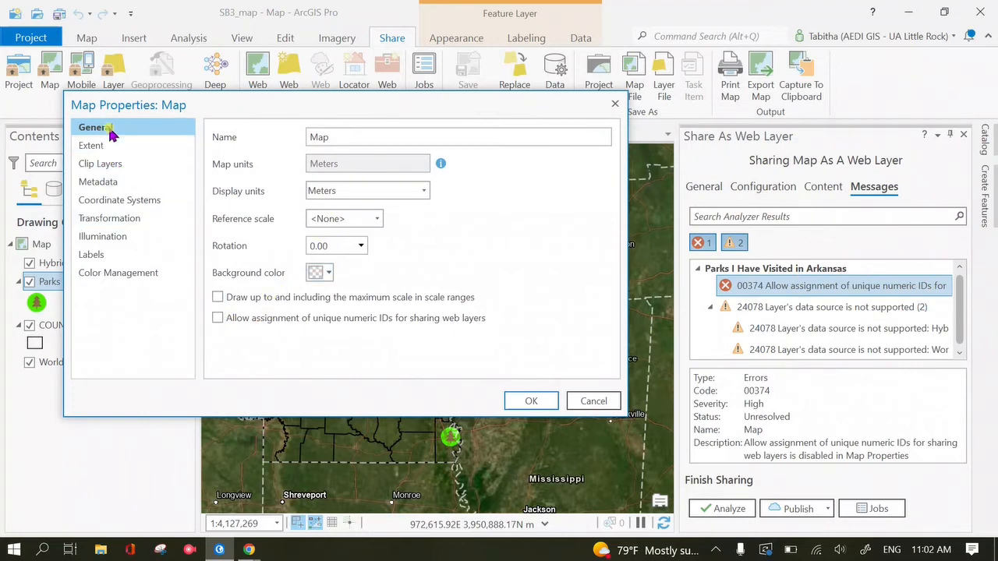
left_click(218, 318)
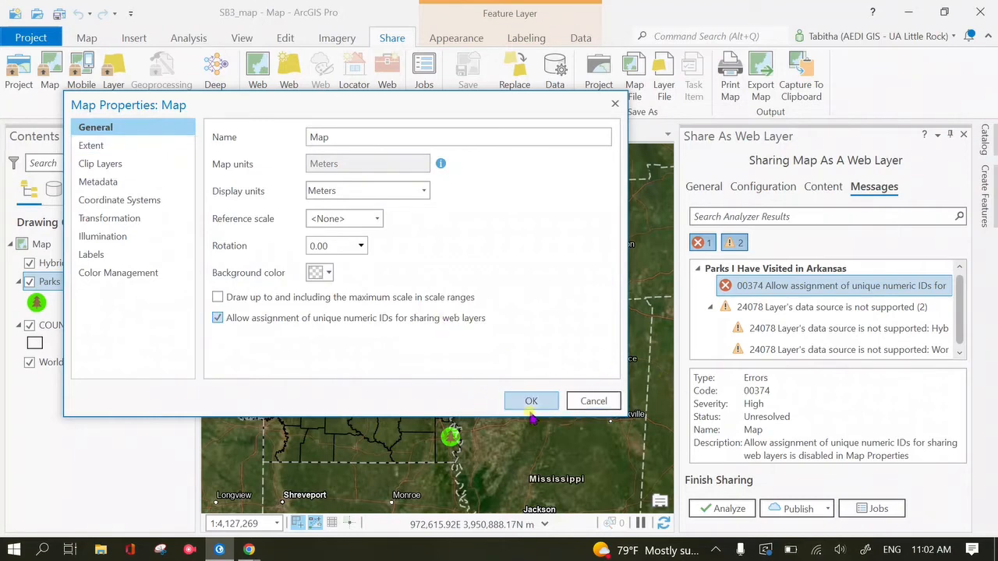
left_click(530, 402)
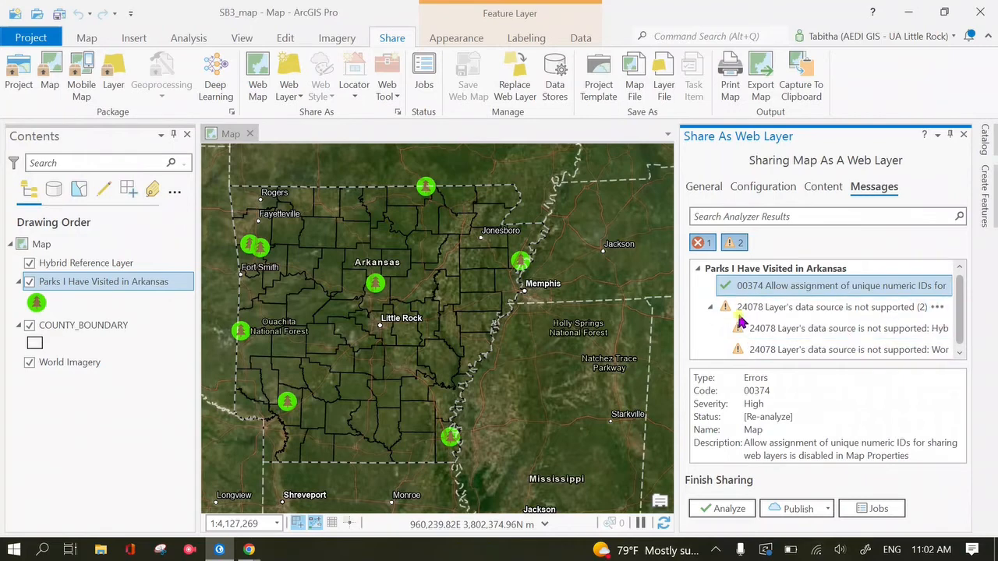
- Review the remaining analyzer messages and the details of warning 24078 about unsupported layer data sources
left_click(710, 307)
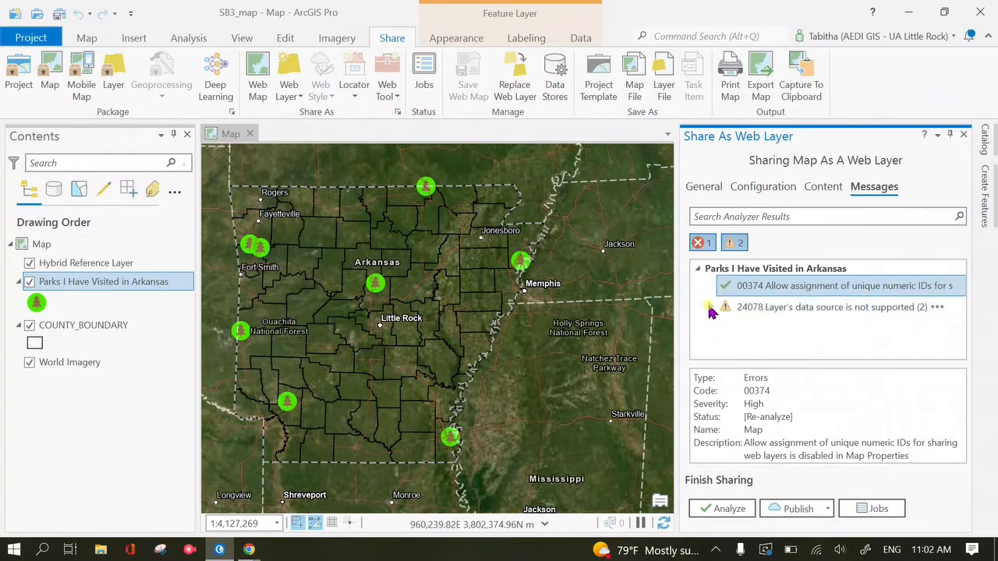
left_click(698, 269)
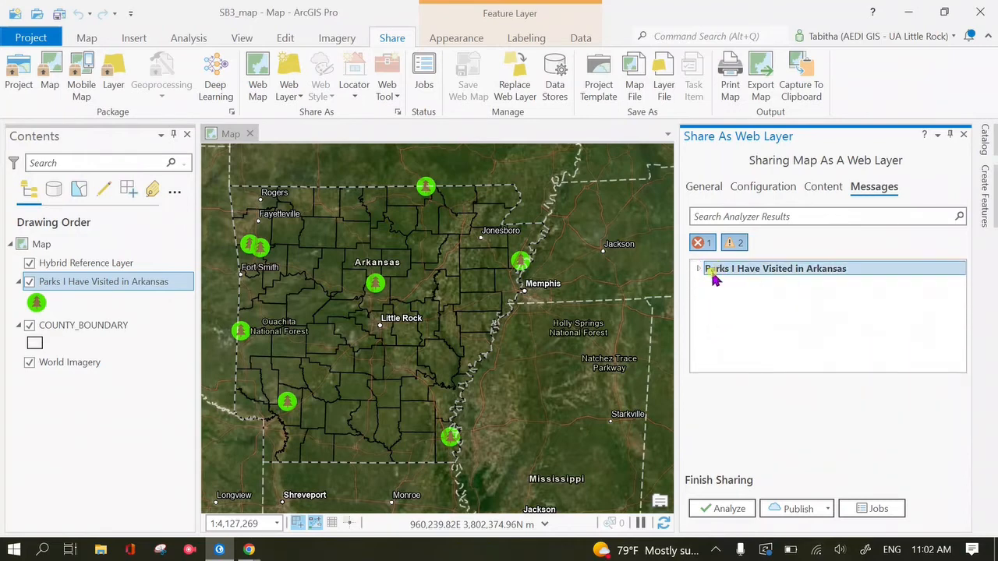
left_click(698, 268)
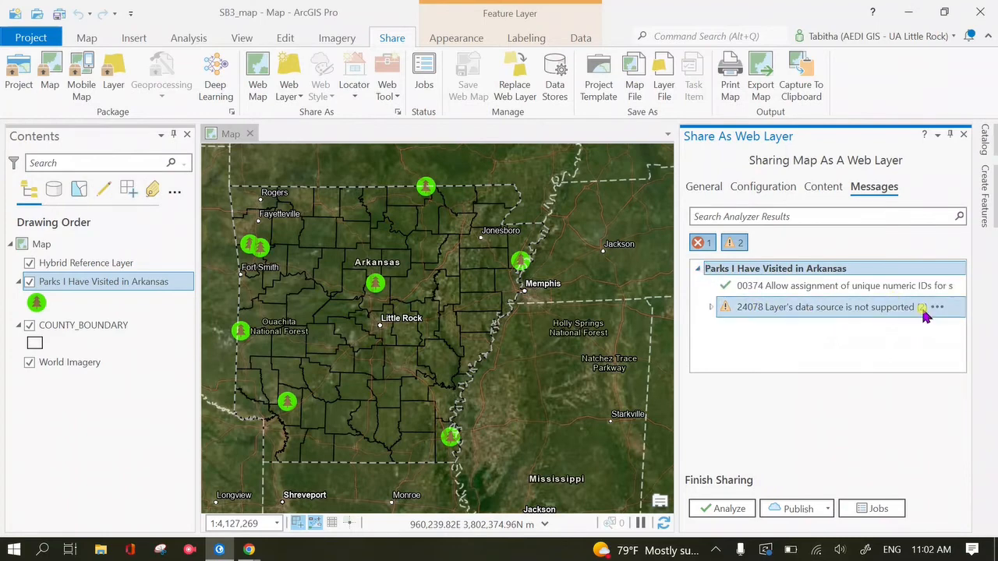
left_click(922, 308)
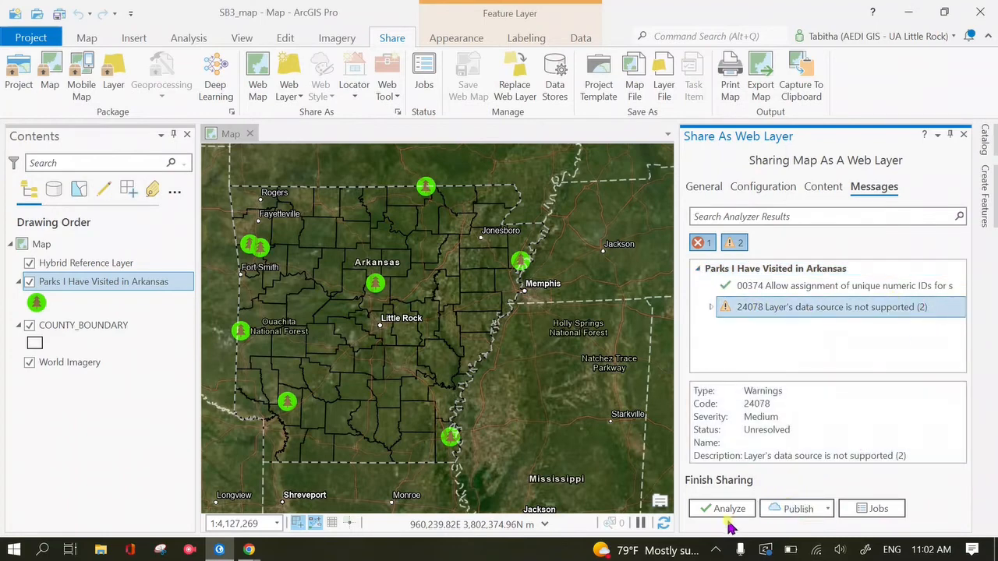
- Set the web layer's type to Vector Tile with an associated feature layer, recheck the item details and publish it
left_click(705, 188)
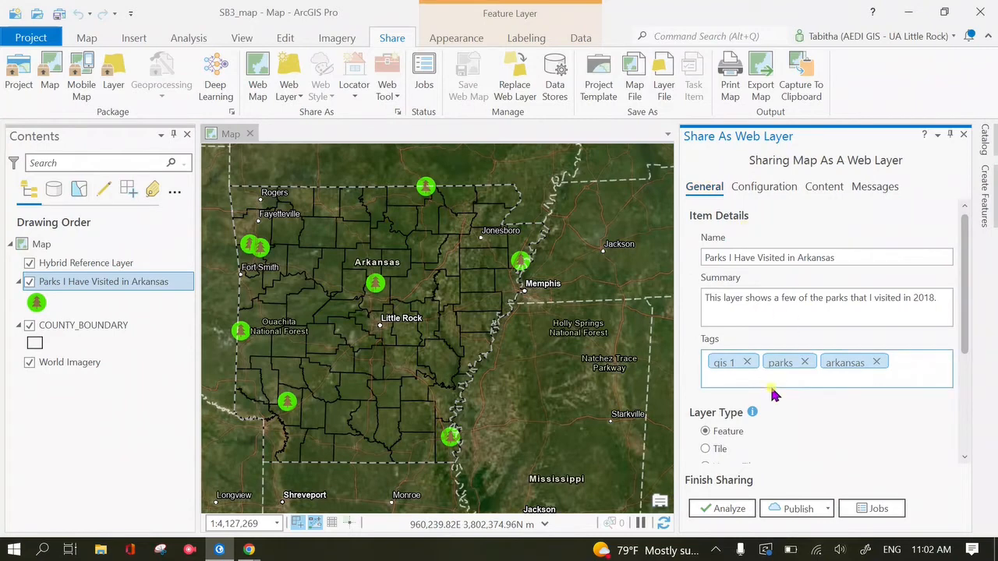
scroll(820, 429, "down", 5)
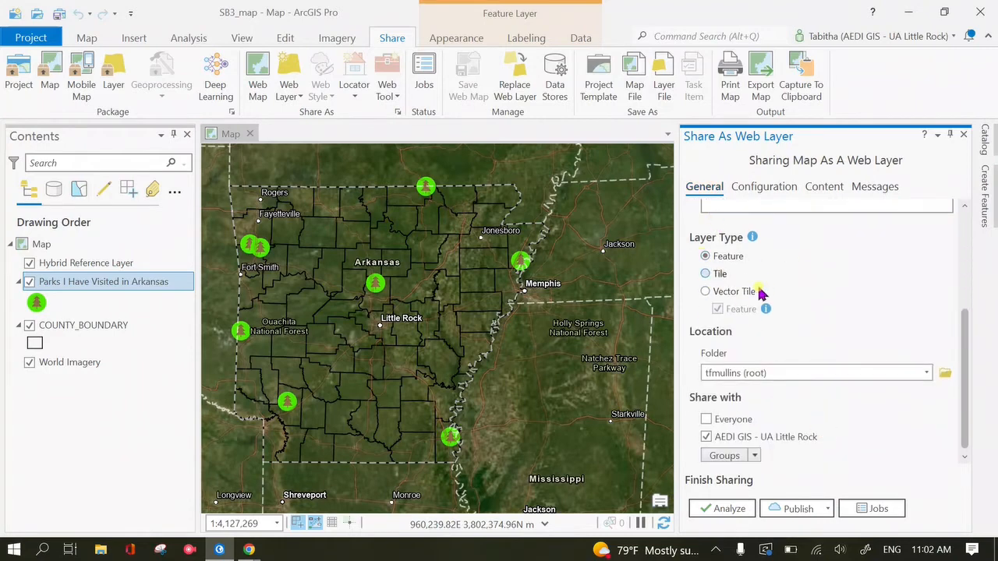
left_click(752, 454)
left_click(845, 297)
scroll(845, 298, "up", 2)
scroll(847, 294, "up", 2)
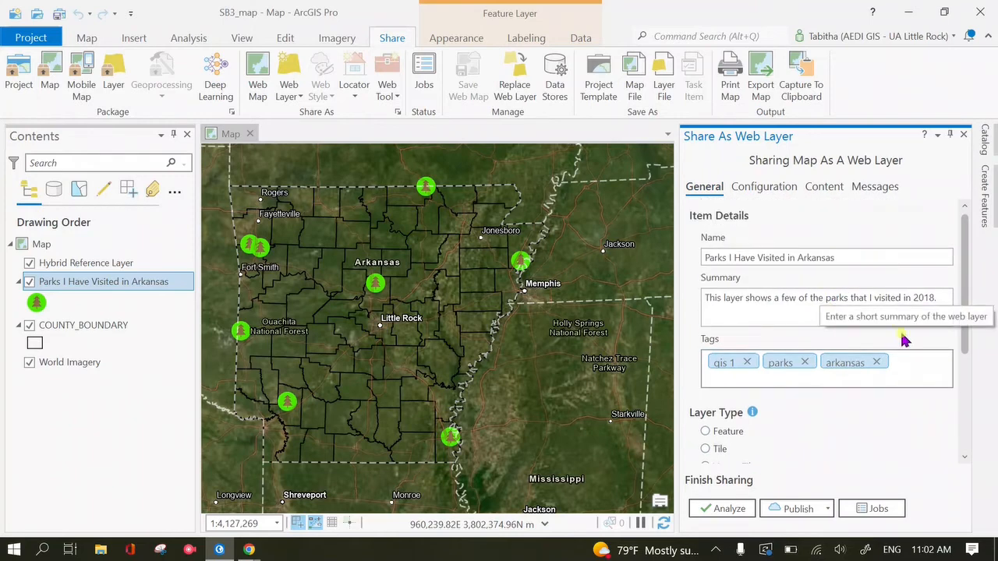
scroll(843, 339, "down", 4)
left_click(799, 509)
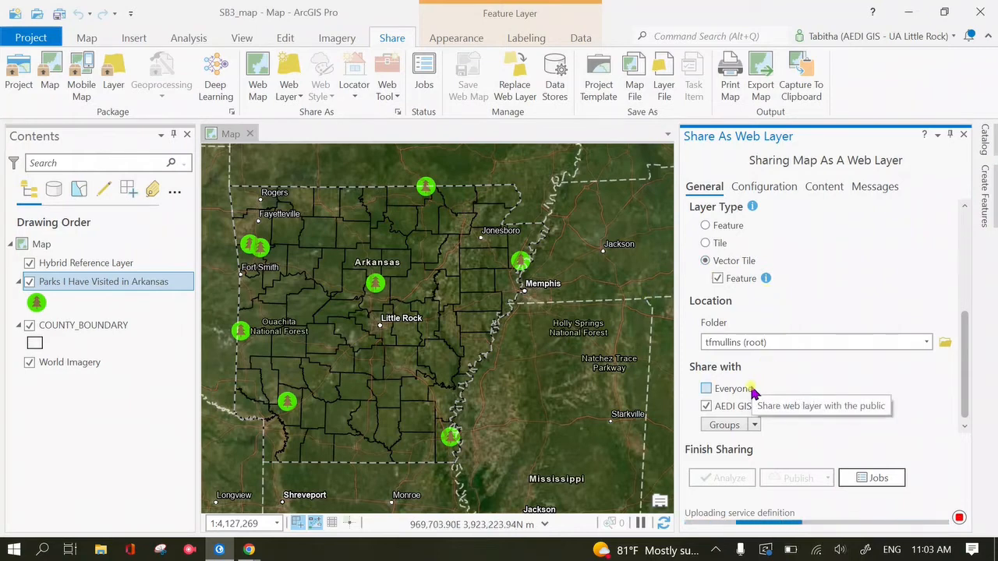
left_click(712, 549)
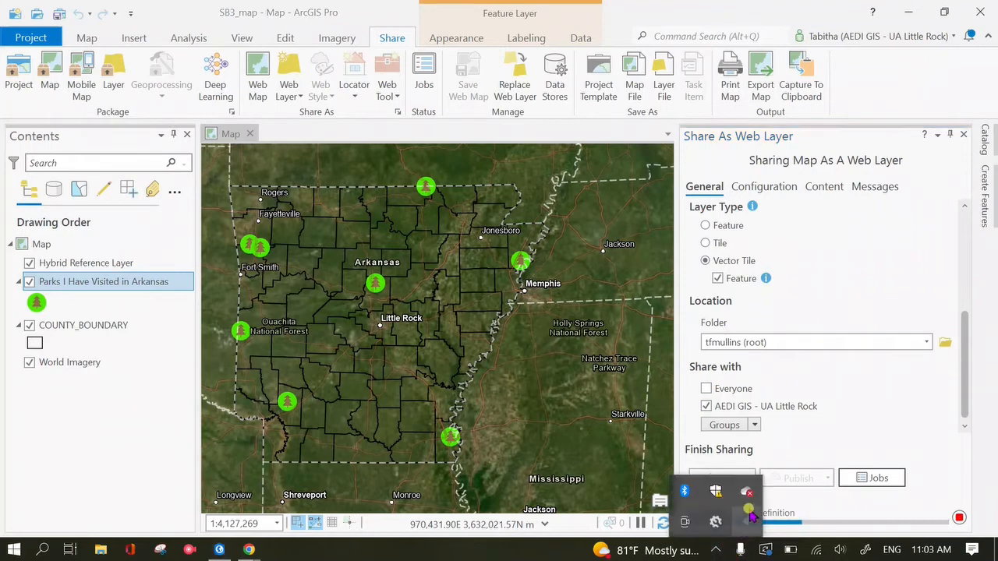
left_click(747, 522)
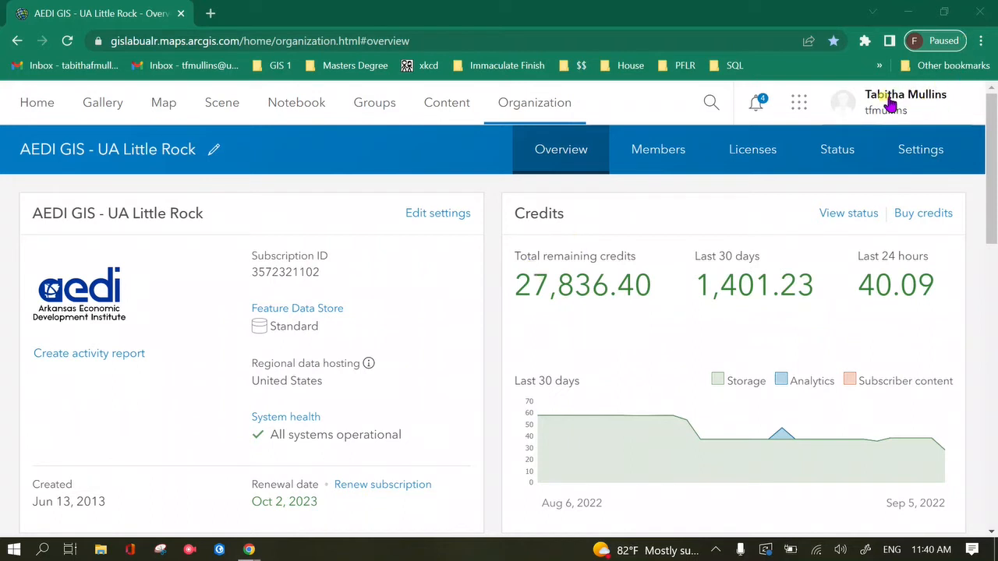
- Open the account's own content in ArcGIS Online and delete the hosted tile layer Parks I Have Visited in Arkansas
left_click(449, 108)
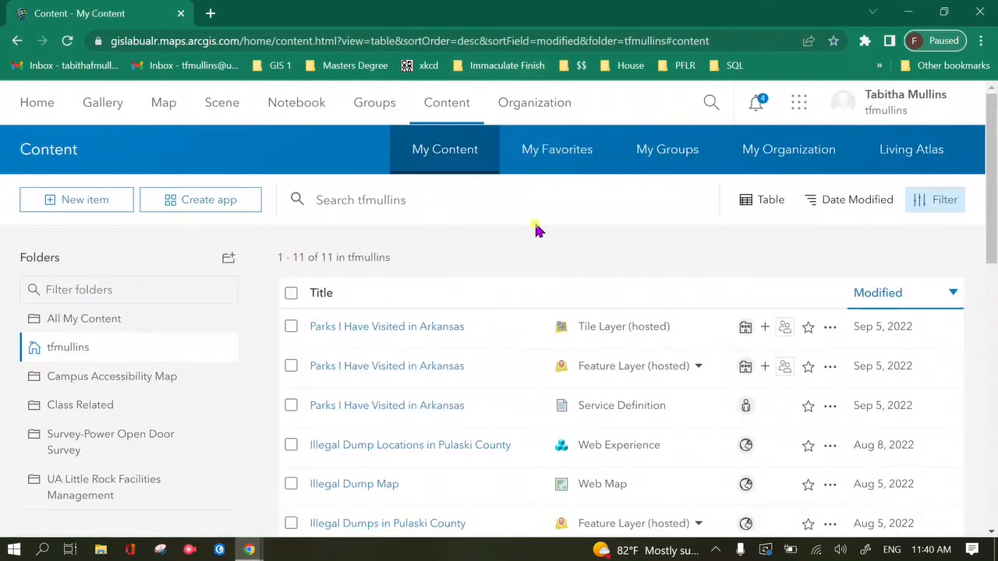
scroll(537, 230, "down", 2)
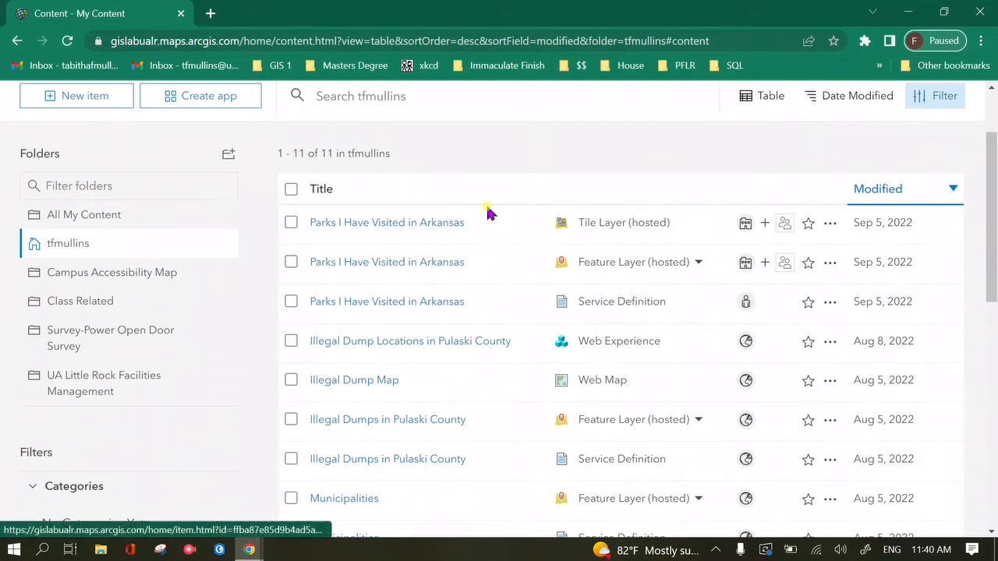
left_click(288, 224)
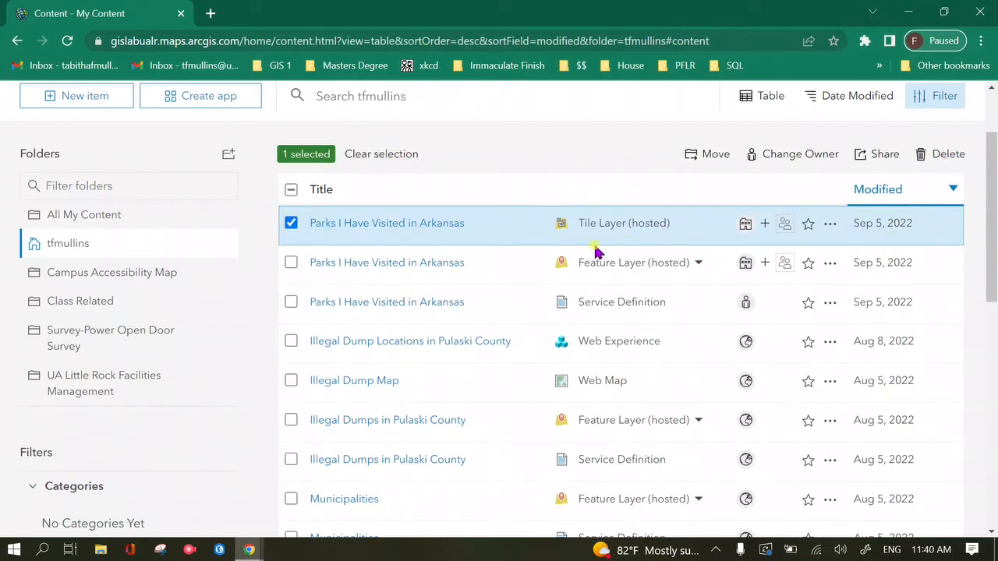
left_click(947, 154)
left_click(649, 382)
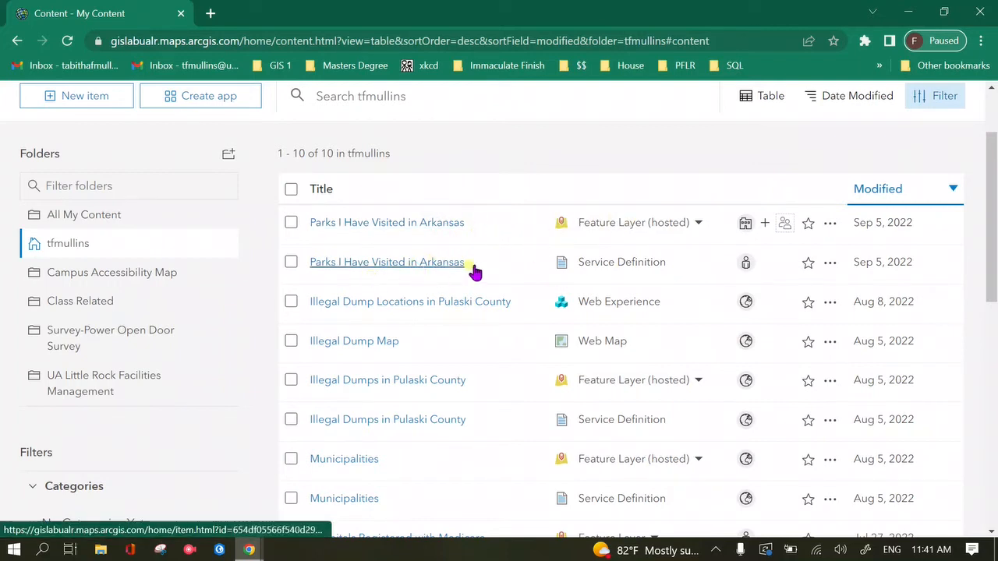
- Open the item page of the hosted feature layer Parks I Have Visited in Arkansas and review its sharing, folder, tags and URL
scroll(597, 291, "up", 1)
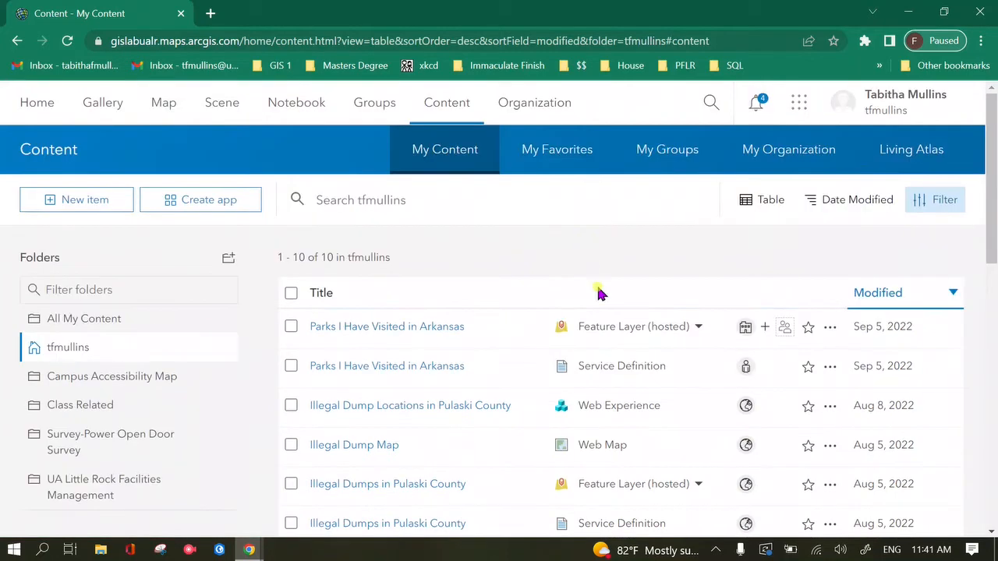
scroll(600, 351, "down", 1)
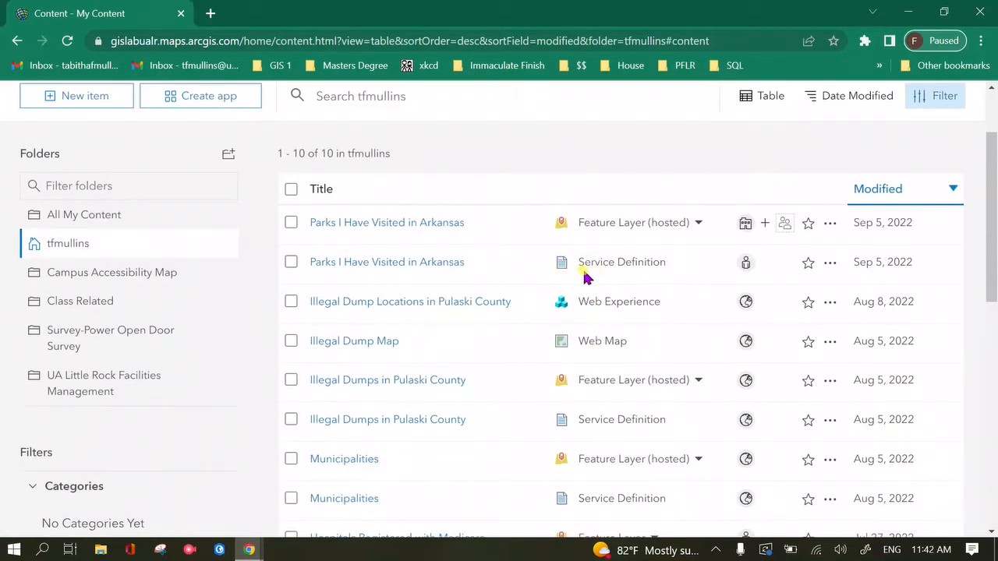
left_click(401, 223)
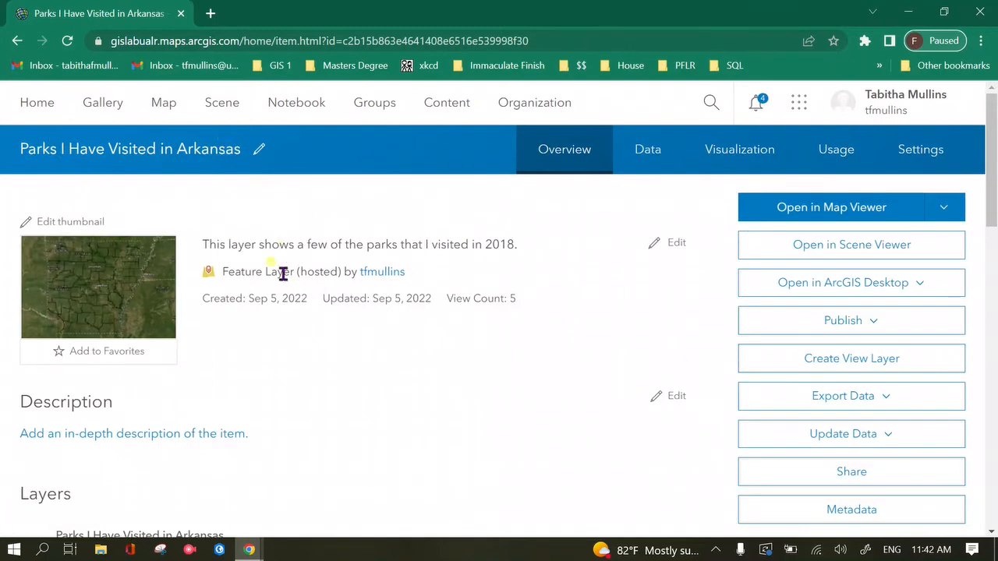
scroll(414, 424, "down", 5)
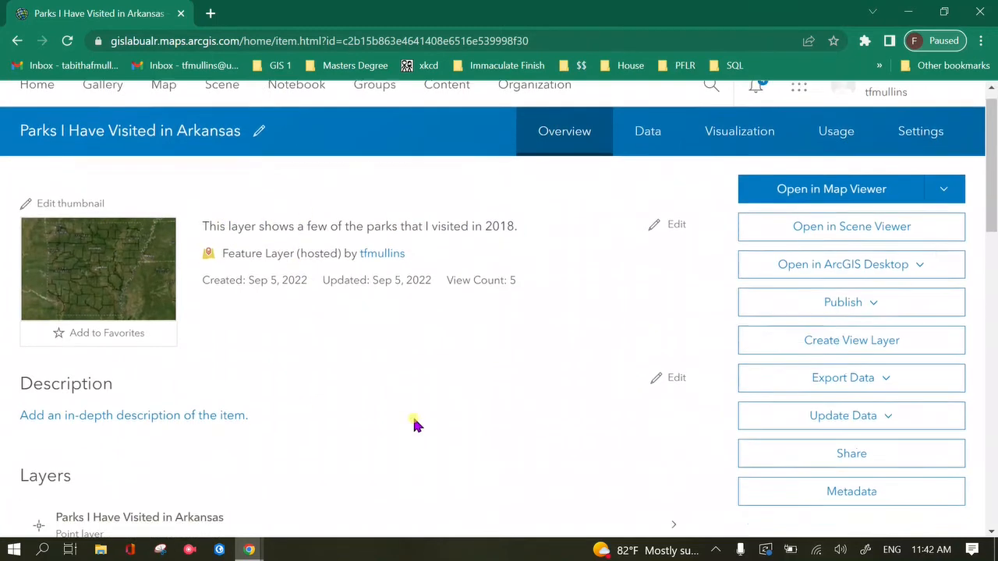
scroll(421, 303, "down", 4)
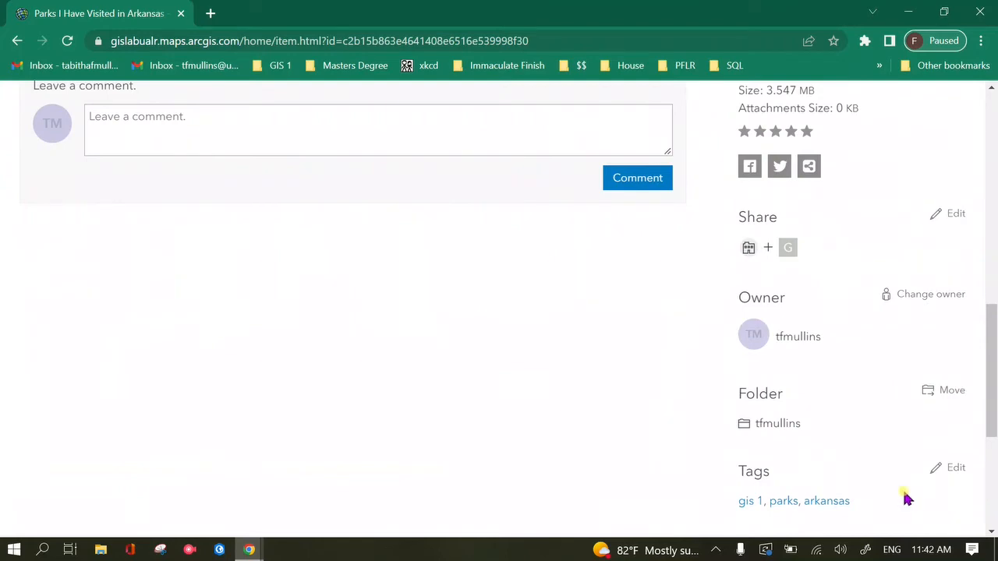
scroll(907, 499, "down", 3)
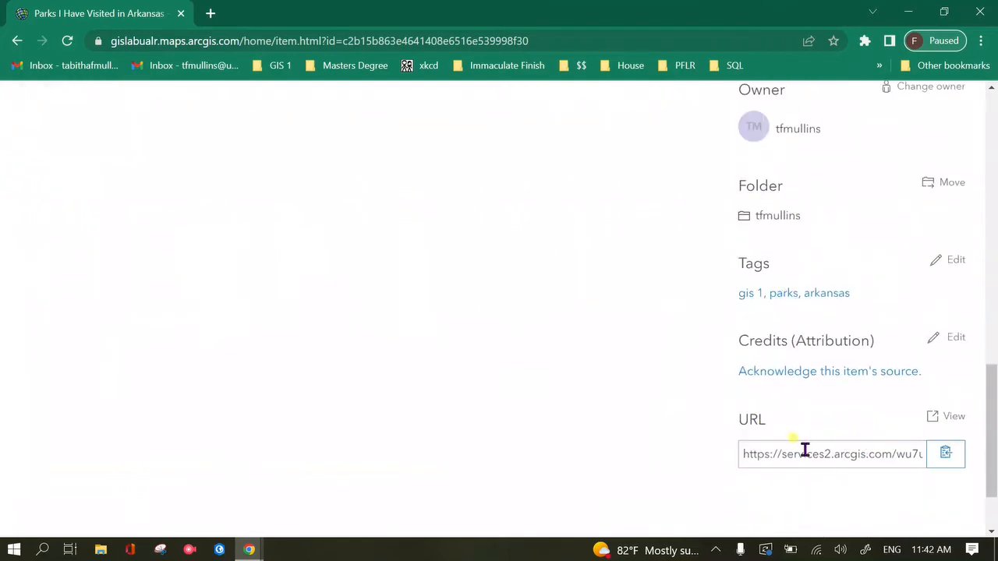
scroll(833, 465, "up", 12)
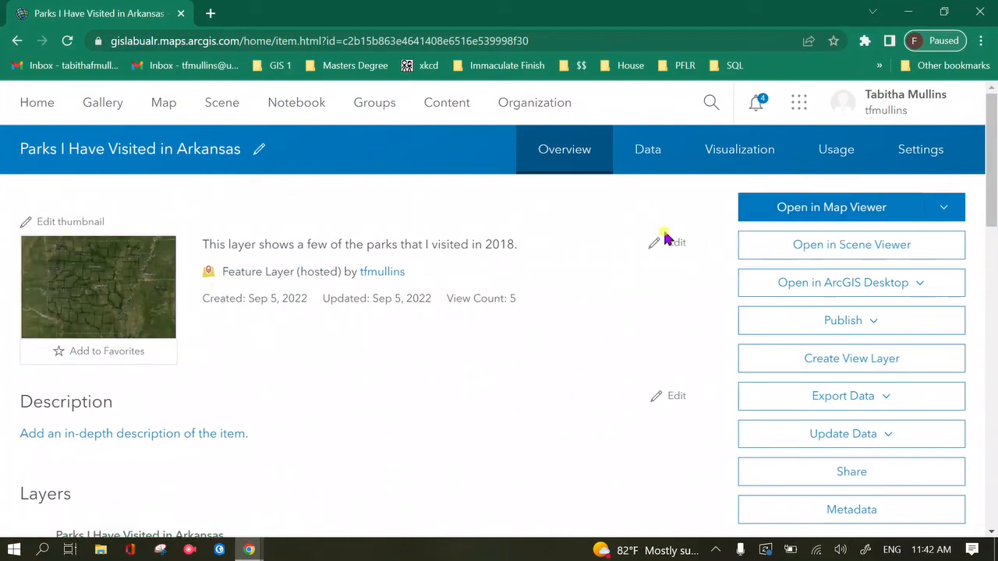
- Open the hosted feature layer Parks I Have Visited in Arkansas in Map Viewer
left_click(850, 218)
left_click(842, 206)
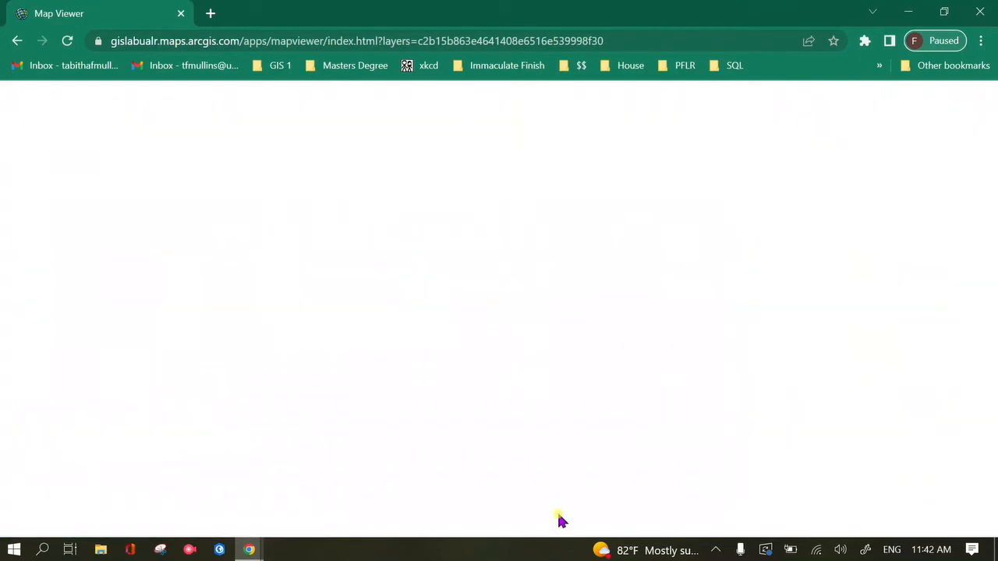
left_click(717, 549)
left_click(745, 521)
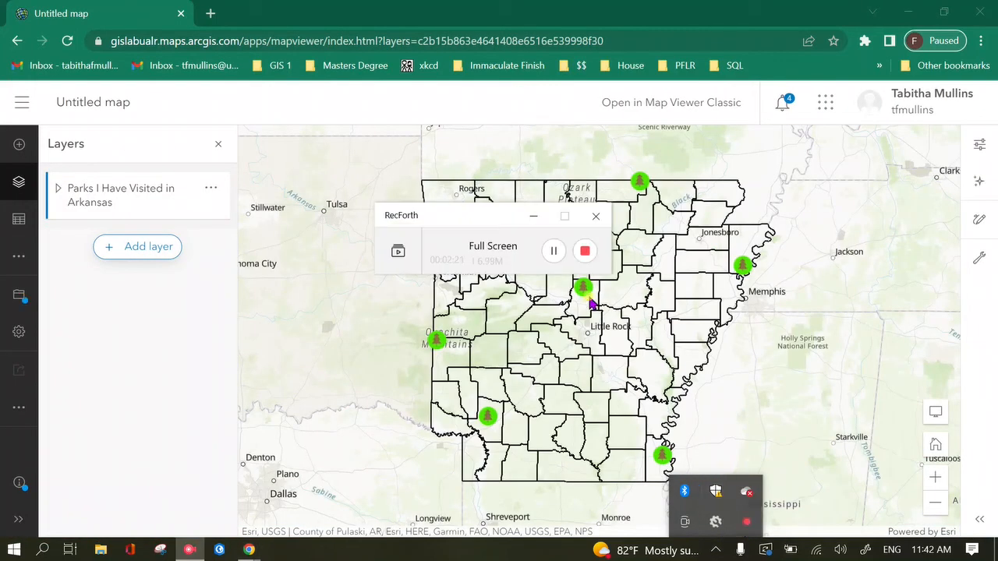
left_click(584, 253)
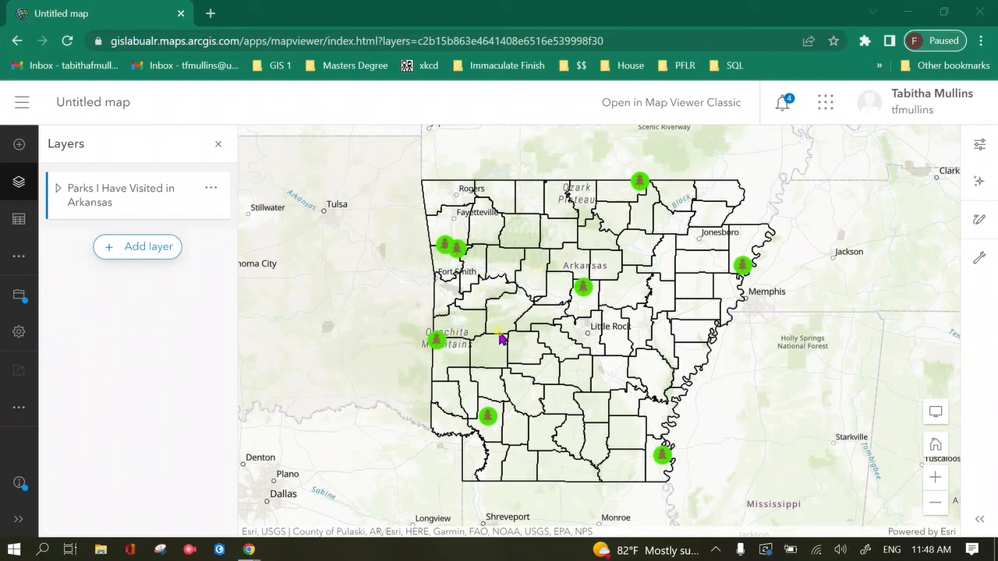
- Expand the Parks I Have Visited in Arkansas group in the web map to view its sublayers
left_click(59, 192)
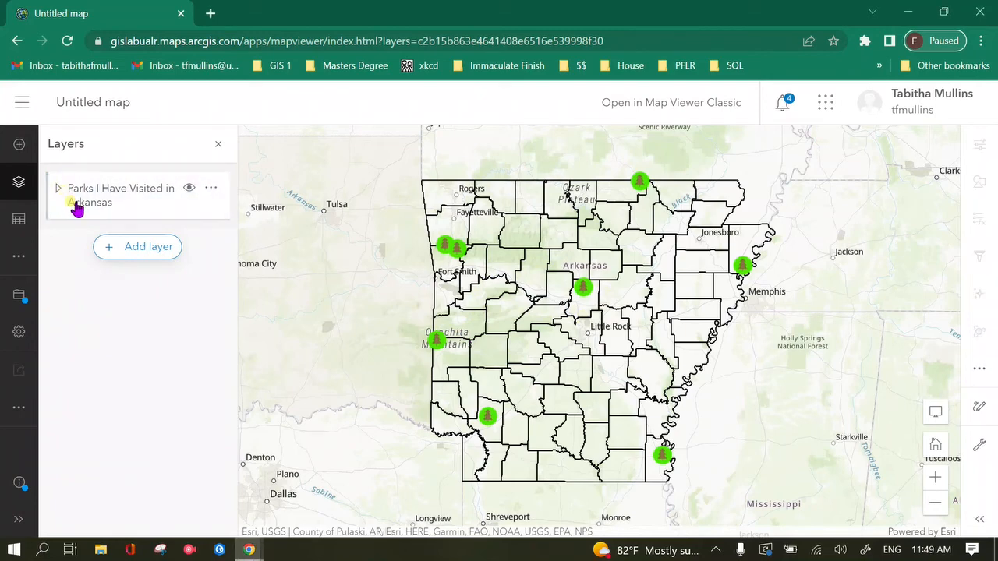
left_click(54, 191)
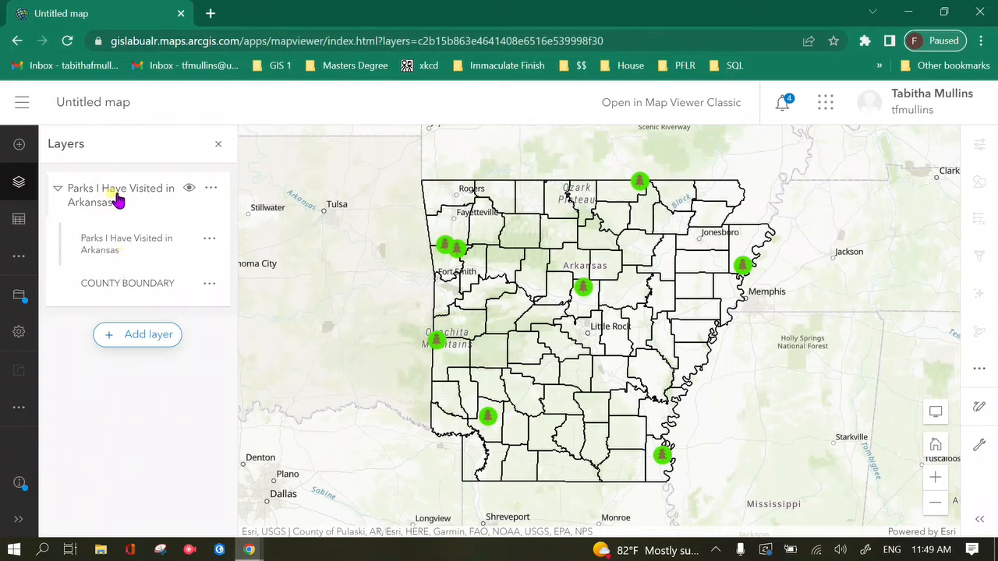
- Move the COUNTY BOUNDARY and parks sublayers out of the Parks I Have Visited in Arkansas group and hide COUNTY BOUNDARY
left_click_drag(156, 283, 121, 315)
left_click(189, 291)
left_click_drag(125, 237, 120, 325)
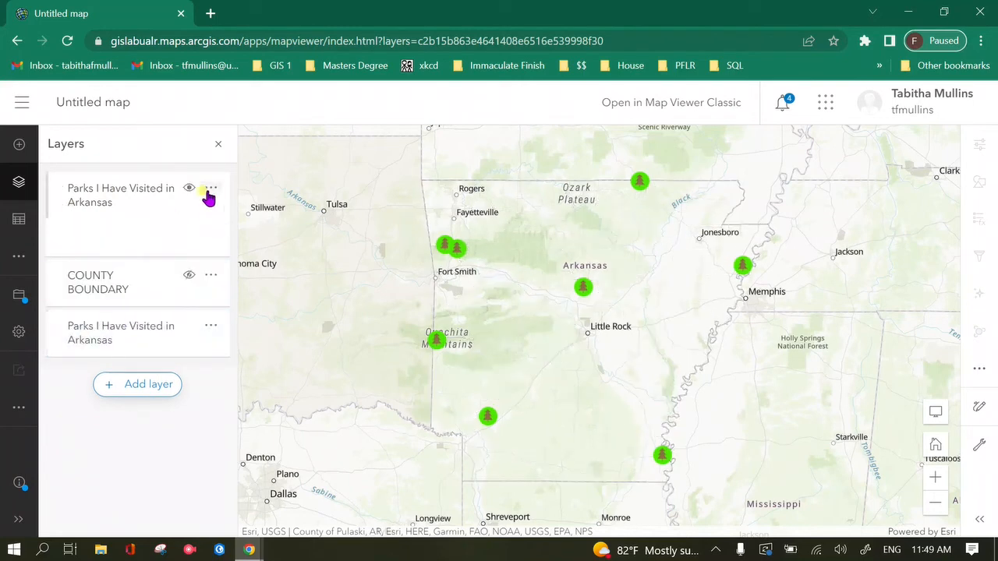
- Remove the emptied Parks I Have Visited in Arkansas group and toggle the remaining parks layer off and back on
left_click(209, 188)
left_click(85, 298)
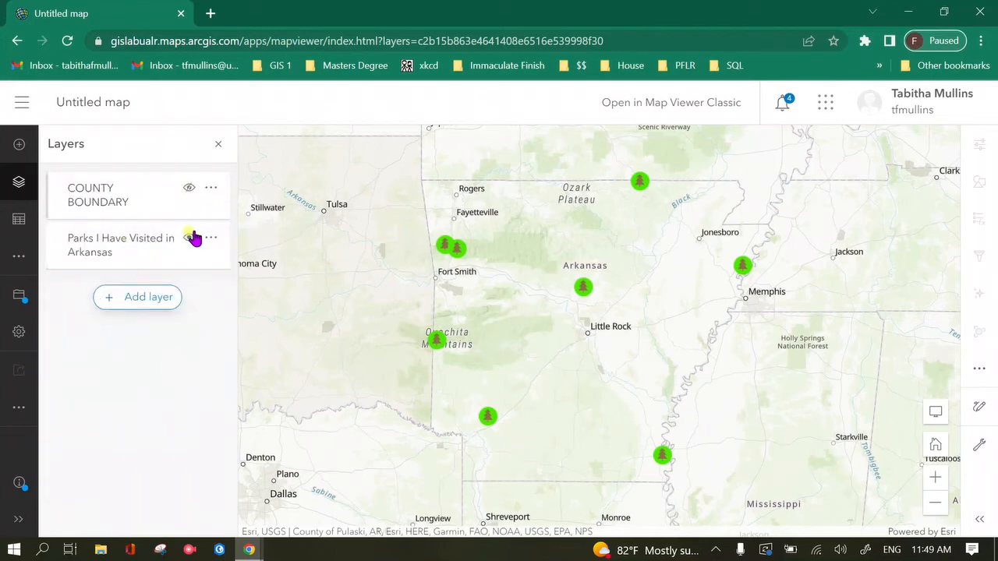
left_click(189, 238)
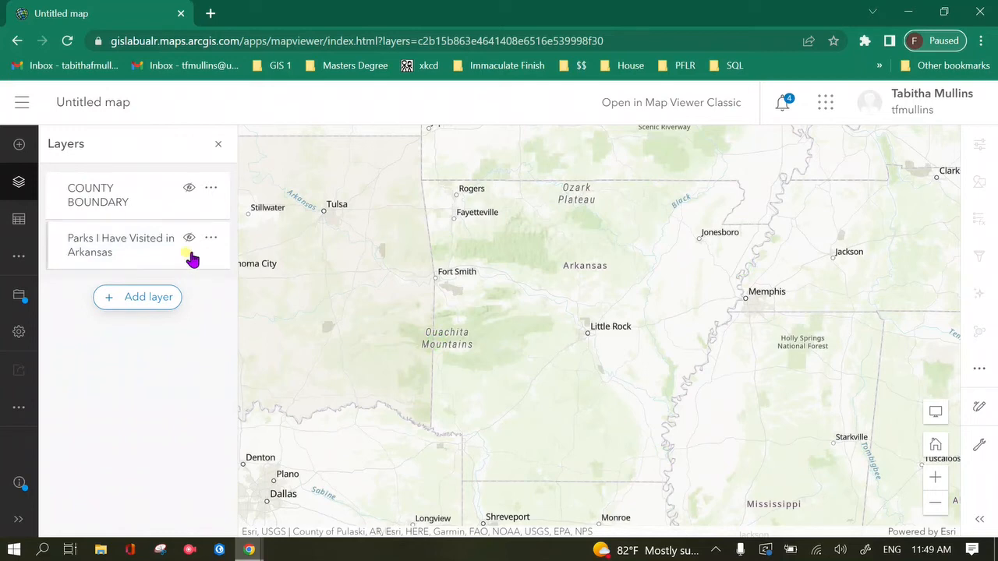
left_click(188, 238)
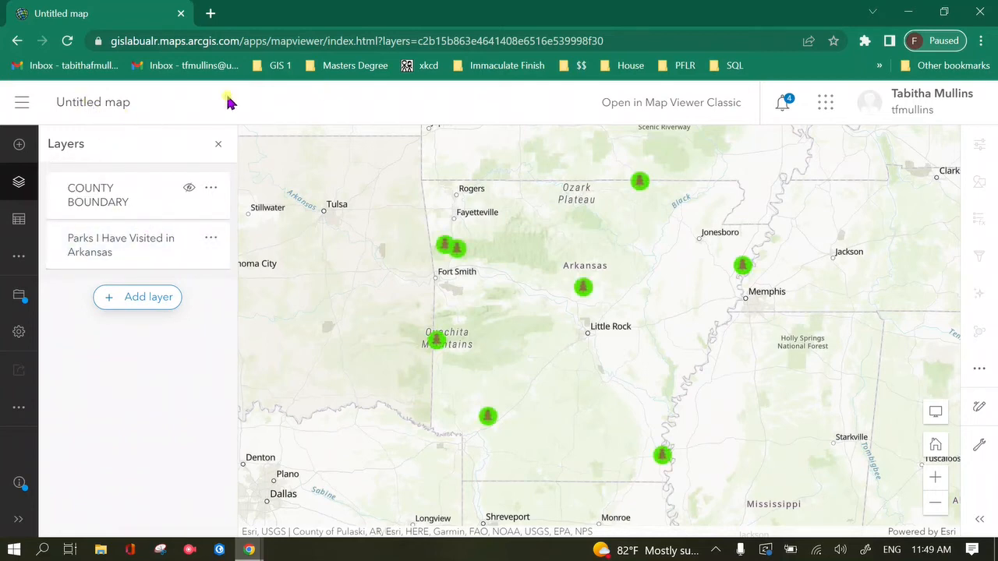
- Start saving the untitled web map and give it the title Skill Builder 3 Map
double_click(96, 106)
left_click(67, 103)
left_click(17, 296)
left_click(84, 290)
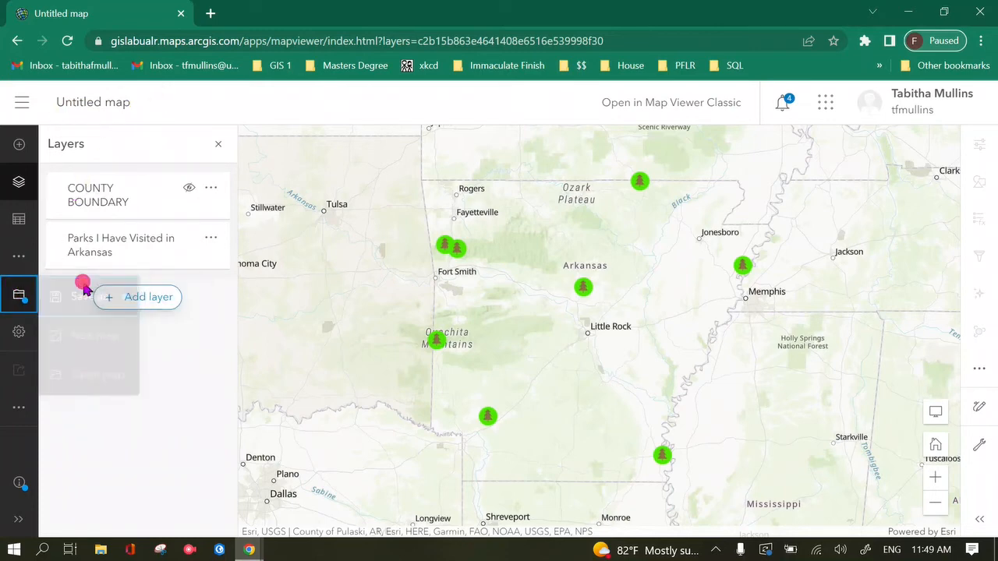
left_click_drag(414, 215, 248, 232)
type("Skill Builder 3 Map")
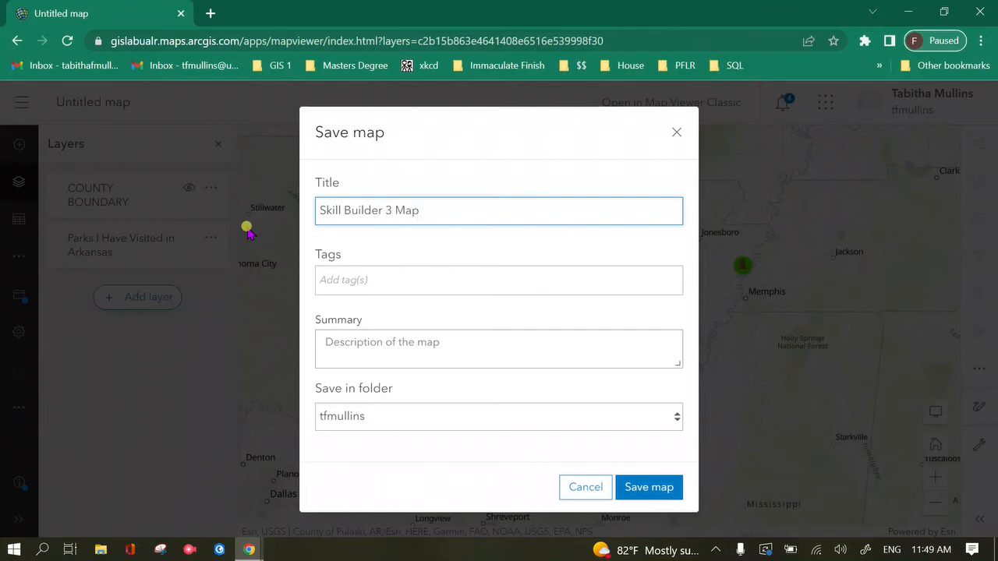
- Add the tag gis 1 and the summary "This map shows the layer I created for Skill Builder 3.", keep the default folder and save the map
left_click(392, 278)
type("gis 1")
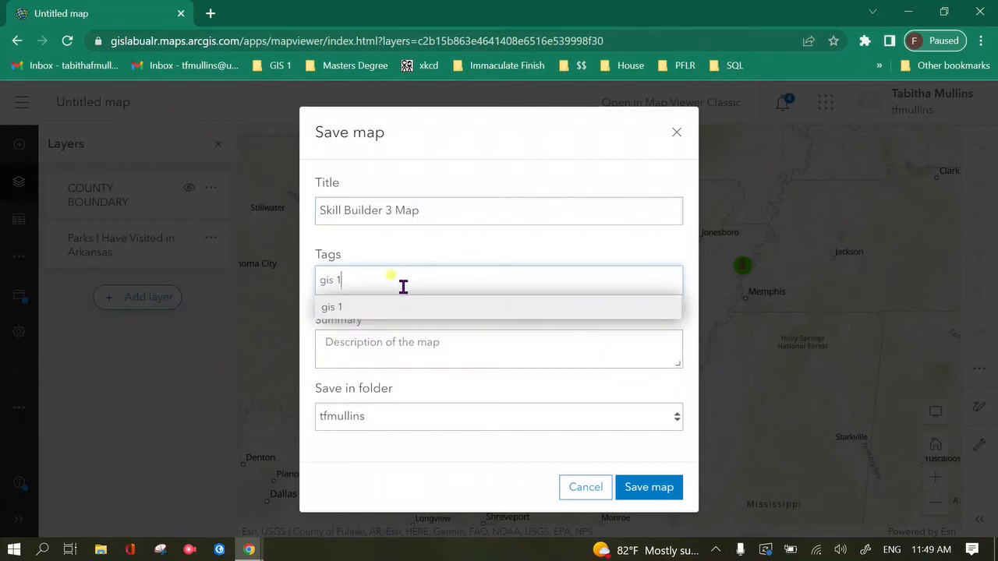
left_click(369, 306)
left_click(382, 334)
type("Th")
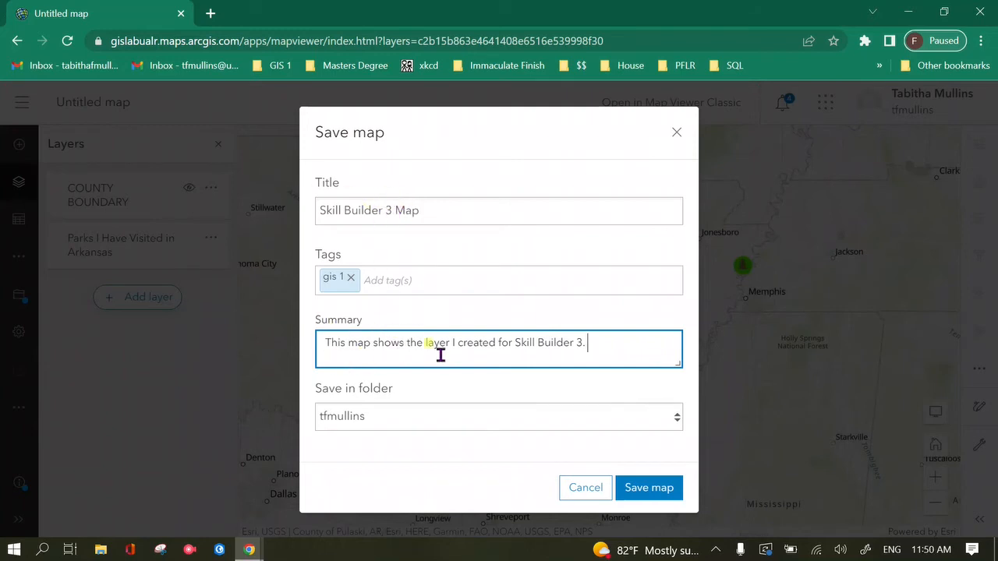
left_click(398, 427)
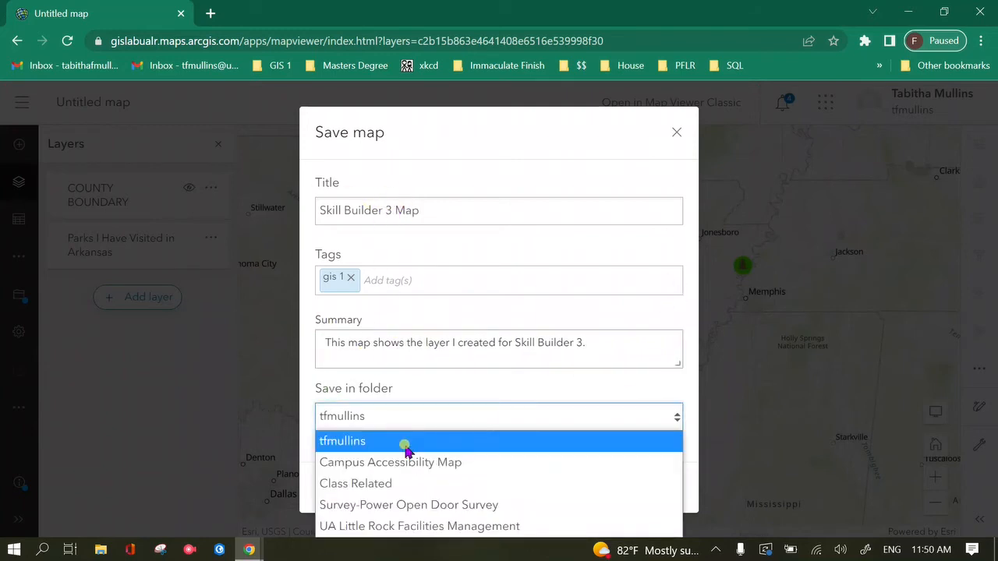
left_click(455, 405)
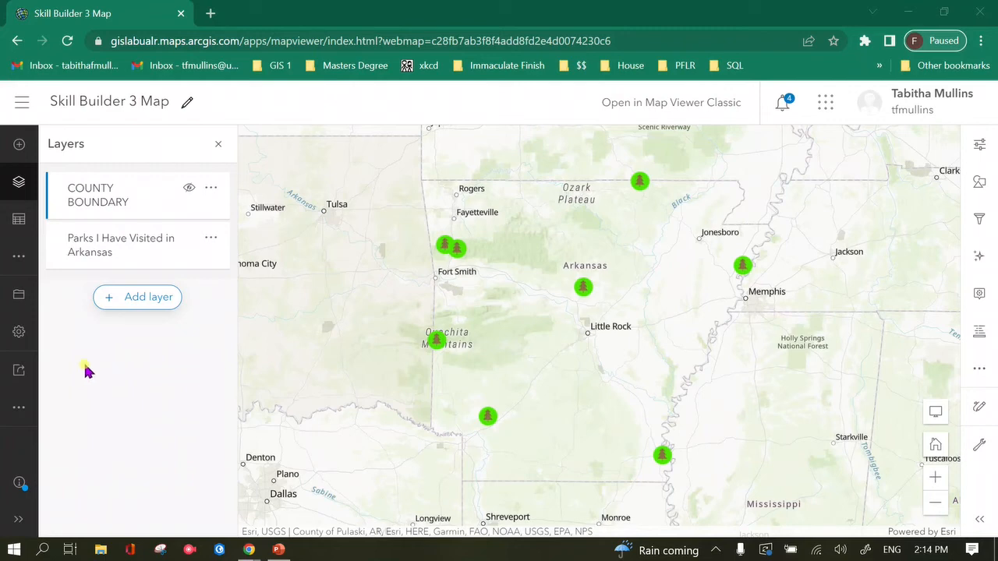
- Change the map's basemap to Imagery Hybrid and close the basemap gallery
left_click(18, 259)
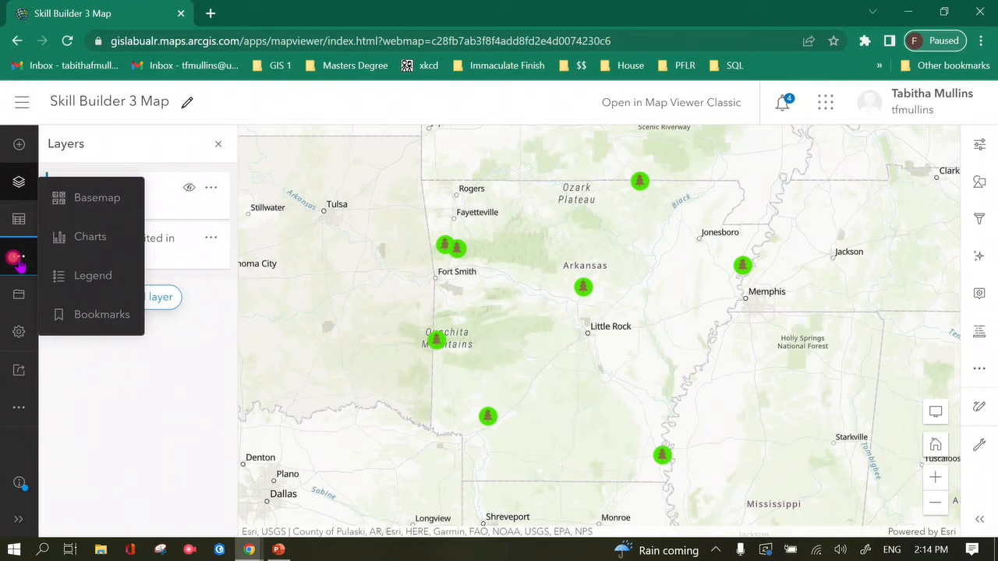
left_click(81, 198)
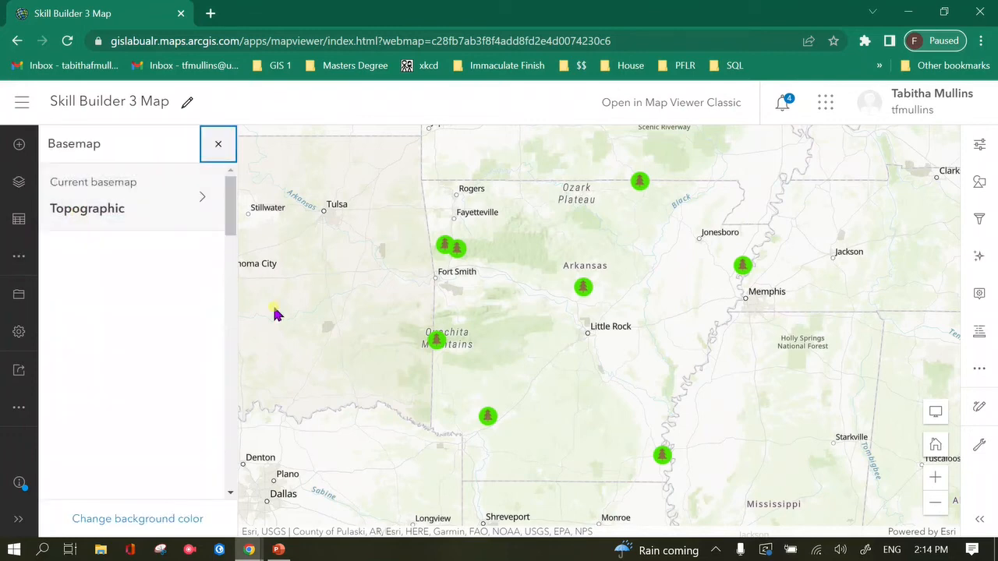
scroll(115, 352, "down", 15)
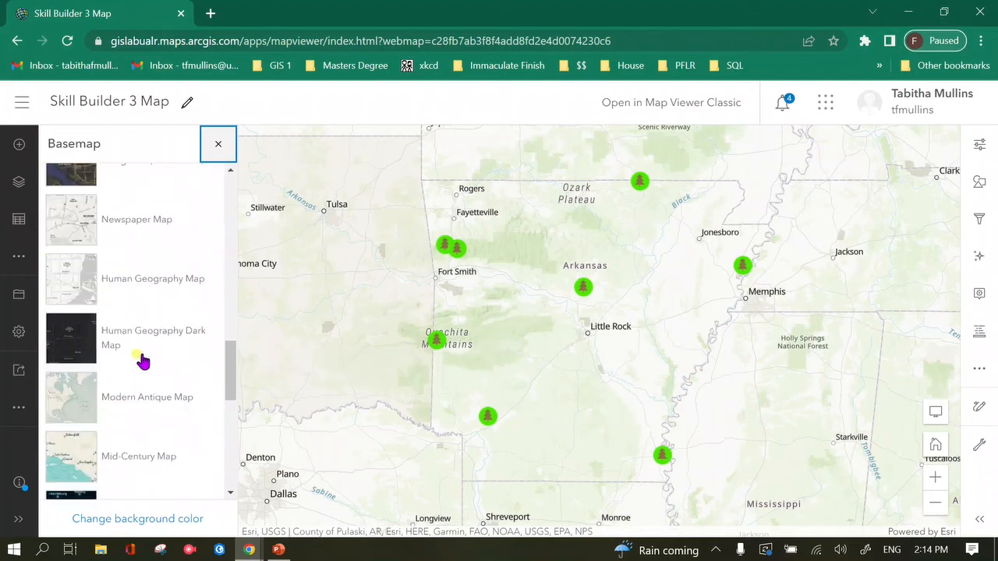
scroll(141, 359, "up", 15)
left_click(100, 323)
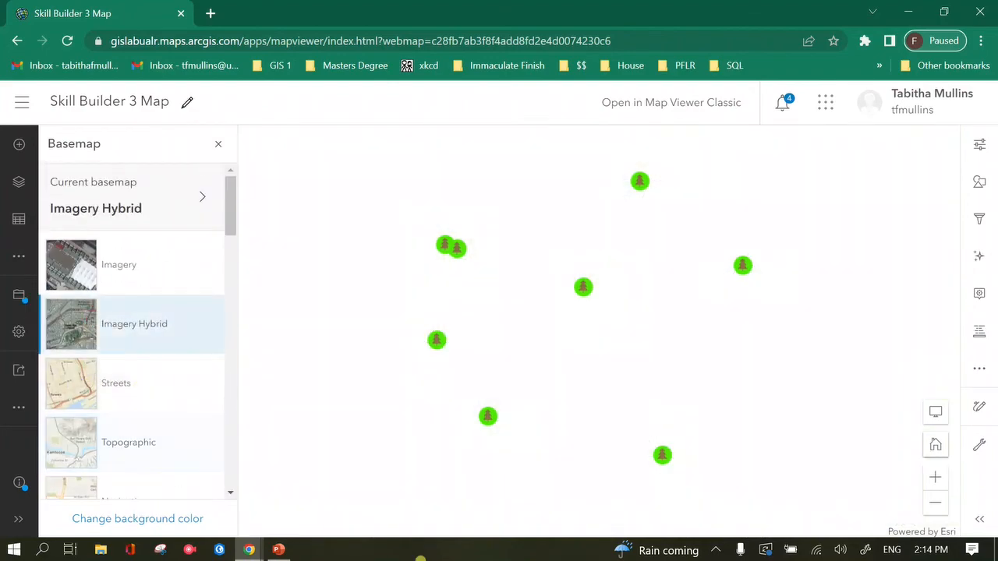
left_click_drag(645, 347, 595, 340)
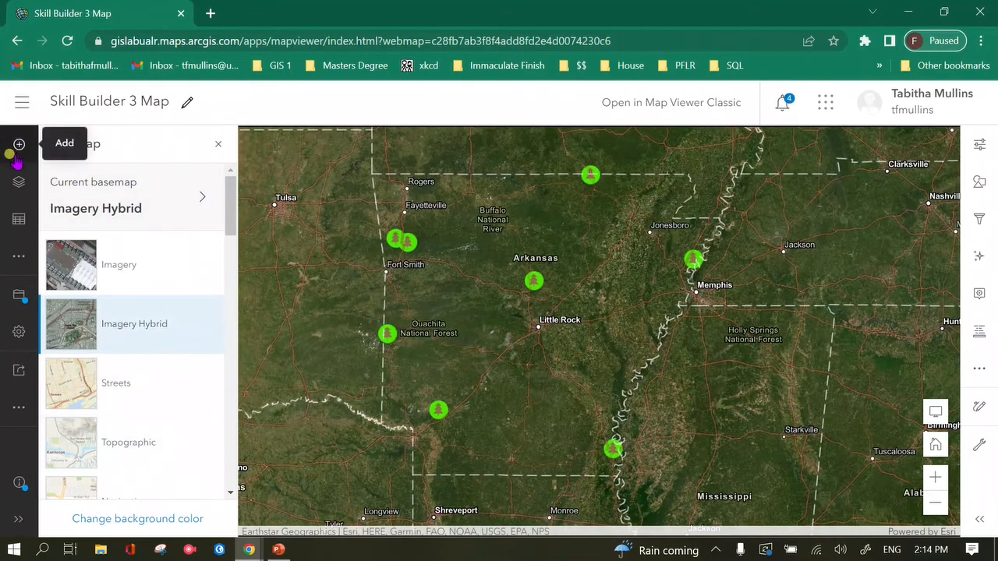
left_click(218, 145)
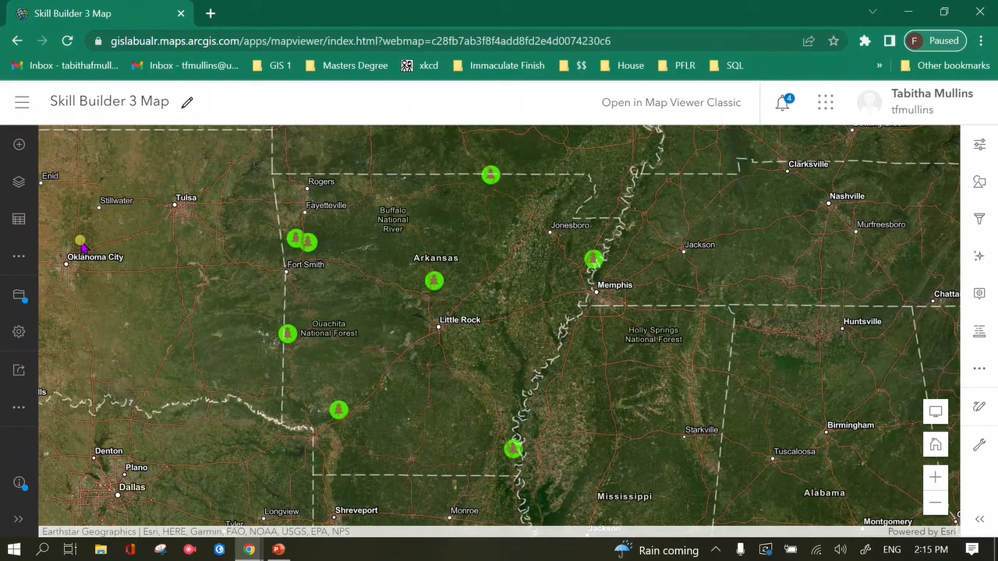
- Start adding a layer to the map and set the source for browsing layers to ArcGIS Online
left_click(19, 184)
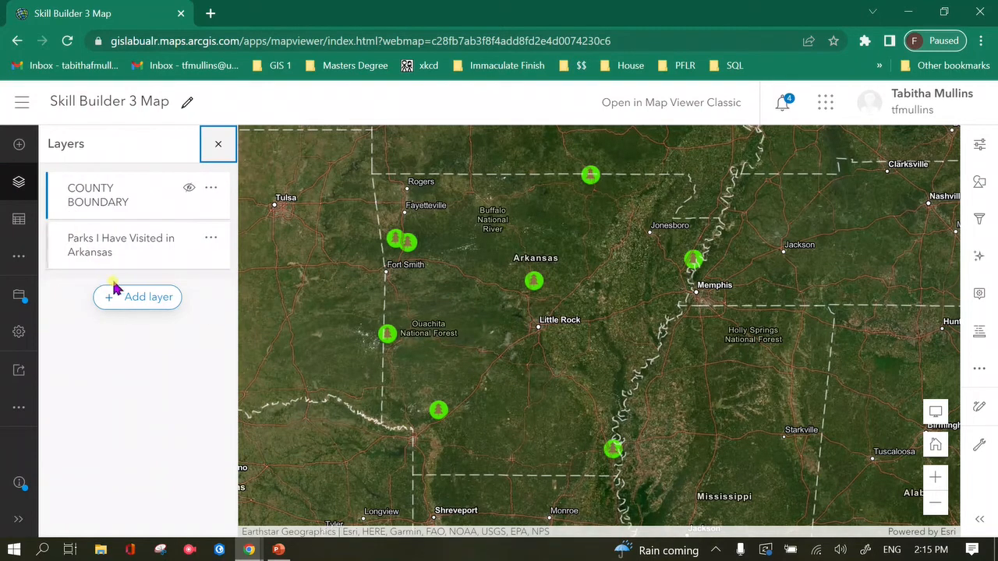
left_click(104, 305)
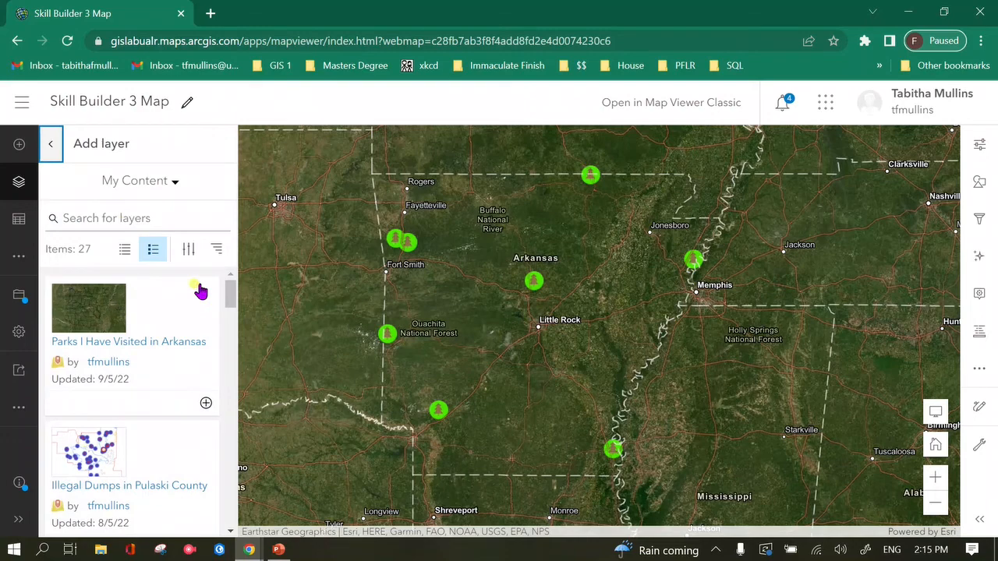
left_click(51, 150)
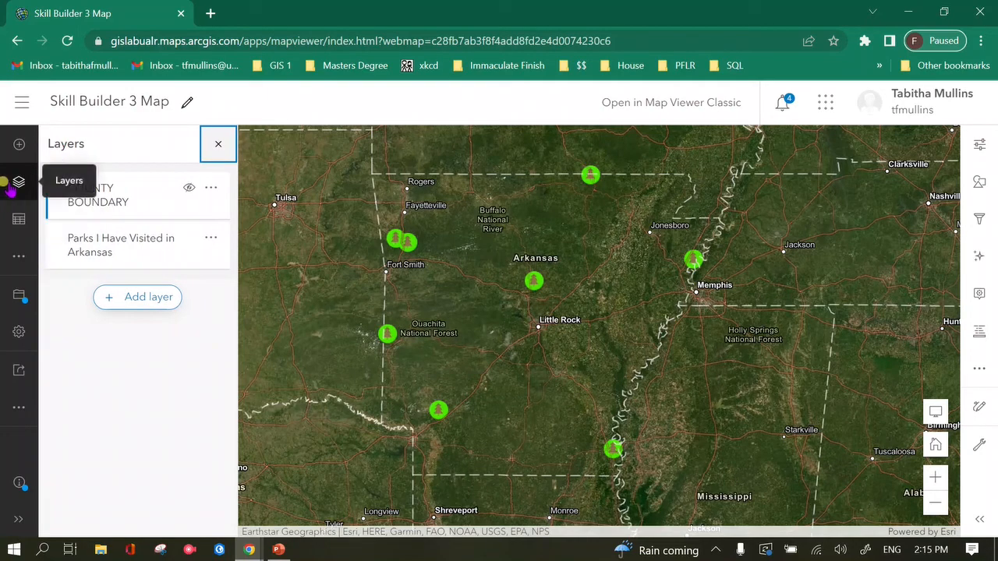
left_click(133, 307)
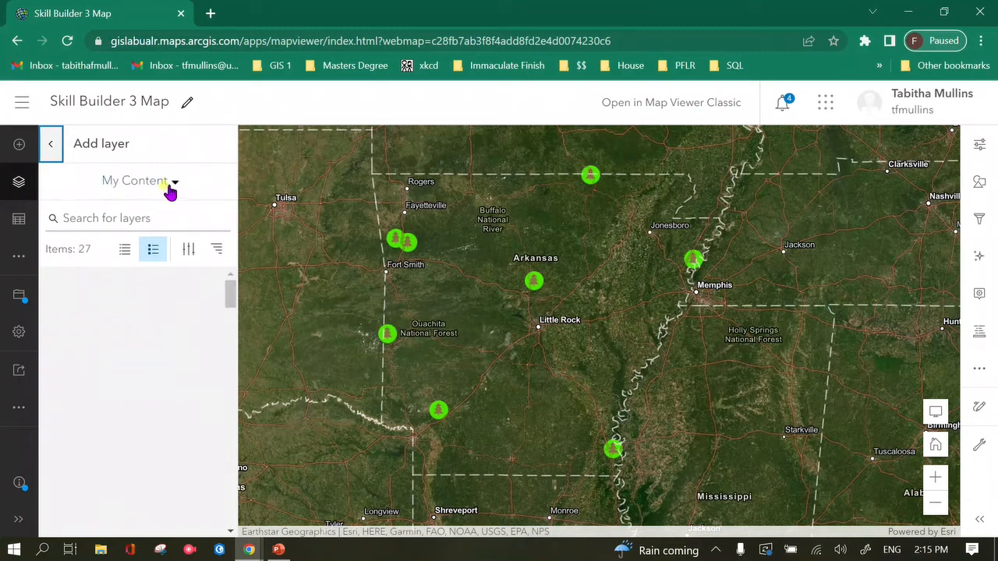
left_click(177, 185)
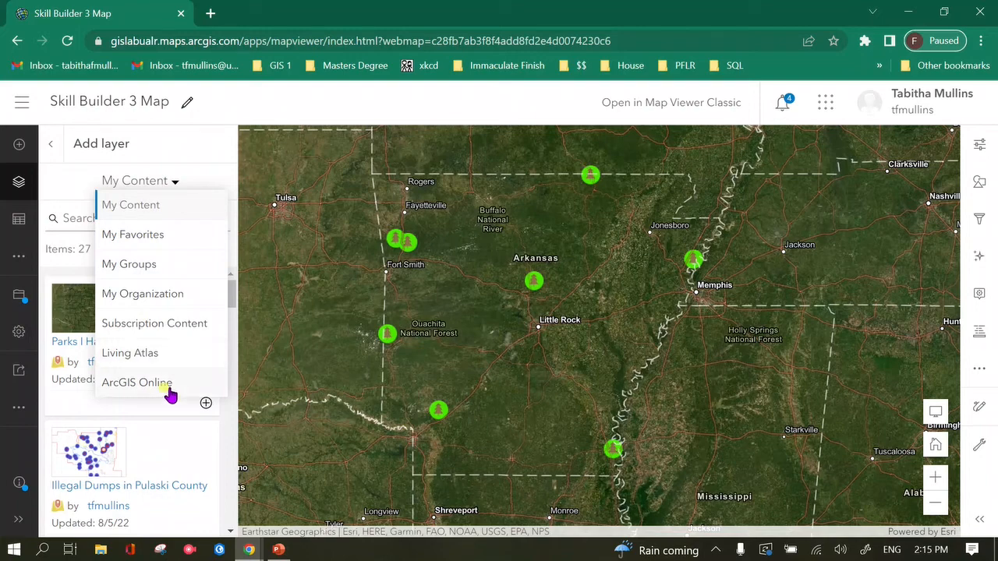
left_click(137, 382)
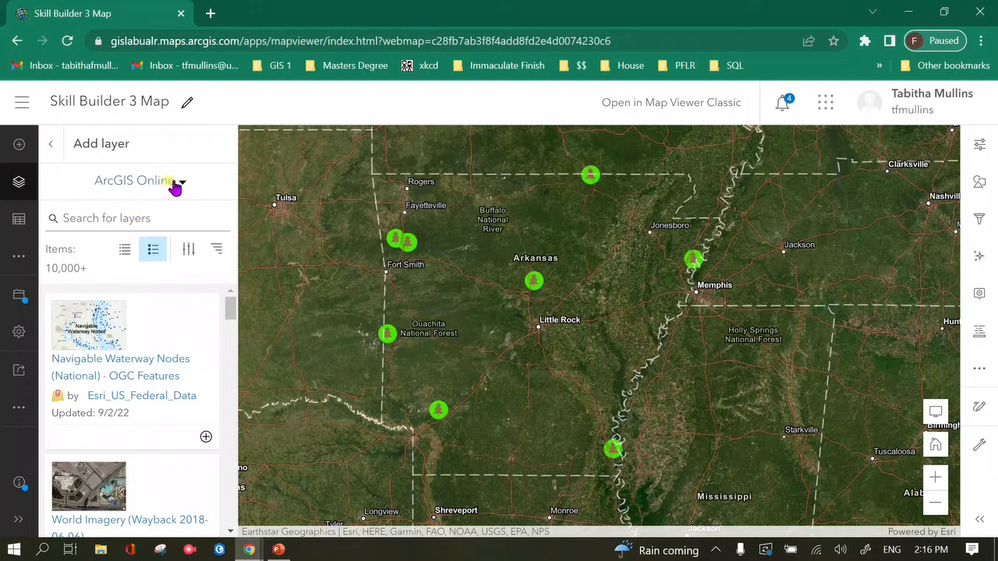
left_click(177, 184)
left_click(125, 383)
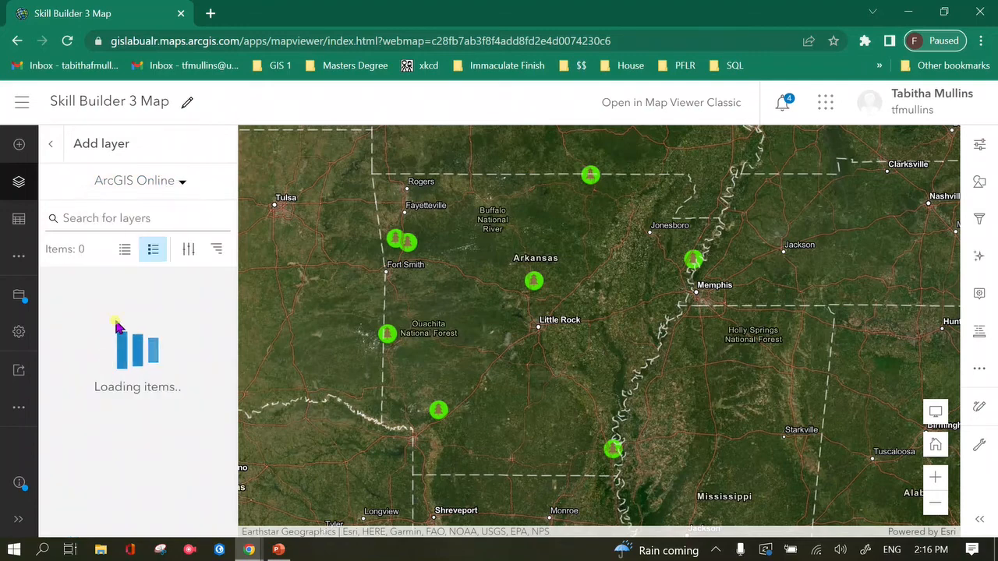
- Search ArcGIS Online for "parks arkansas" and add the Arkansas Park Locations layer by EsriTrainingSvc to the map
left_click(147, 213)
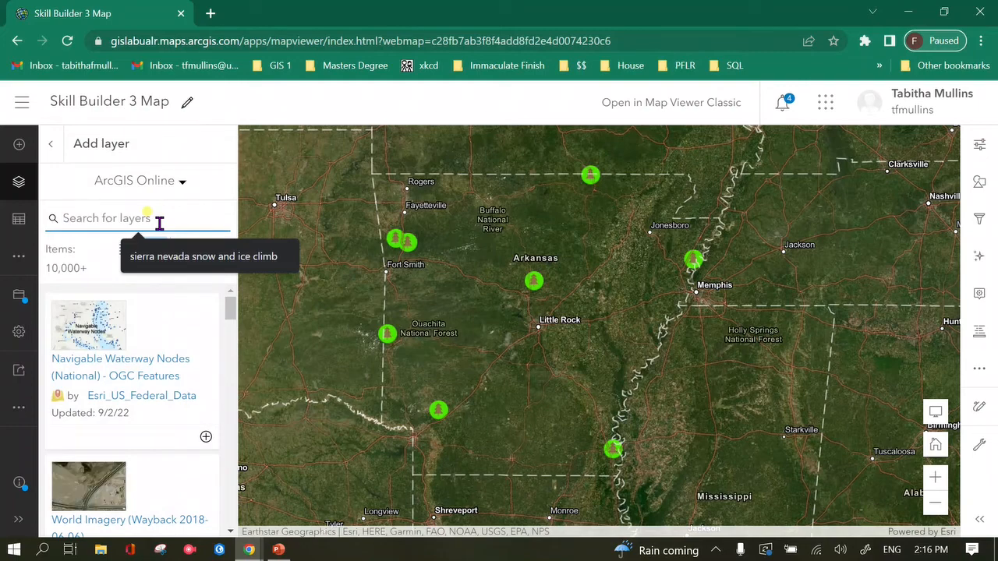
type("parks arkana")
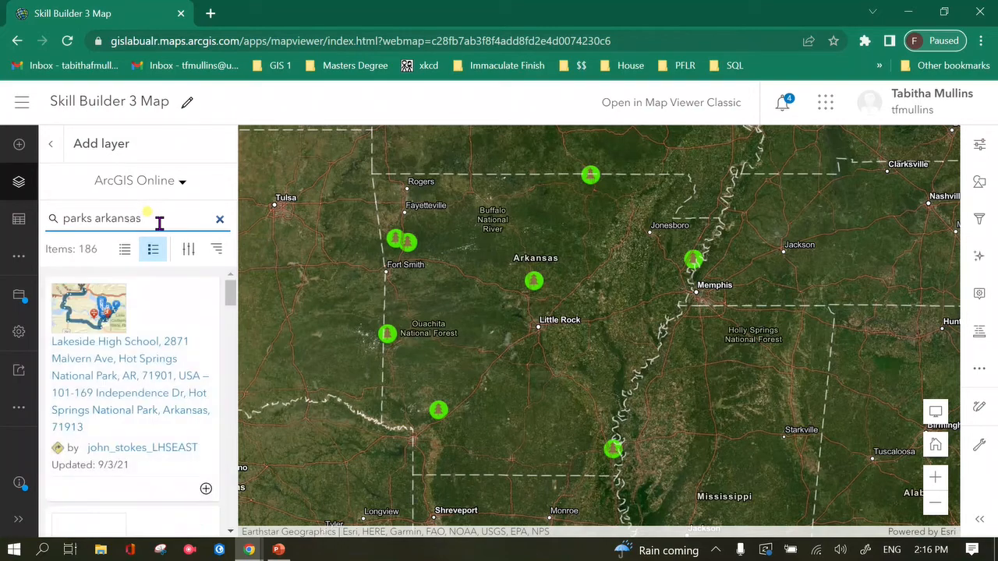
left_click_drag(231, 291, 224, 330)
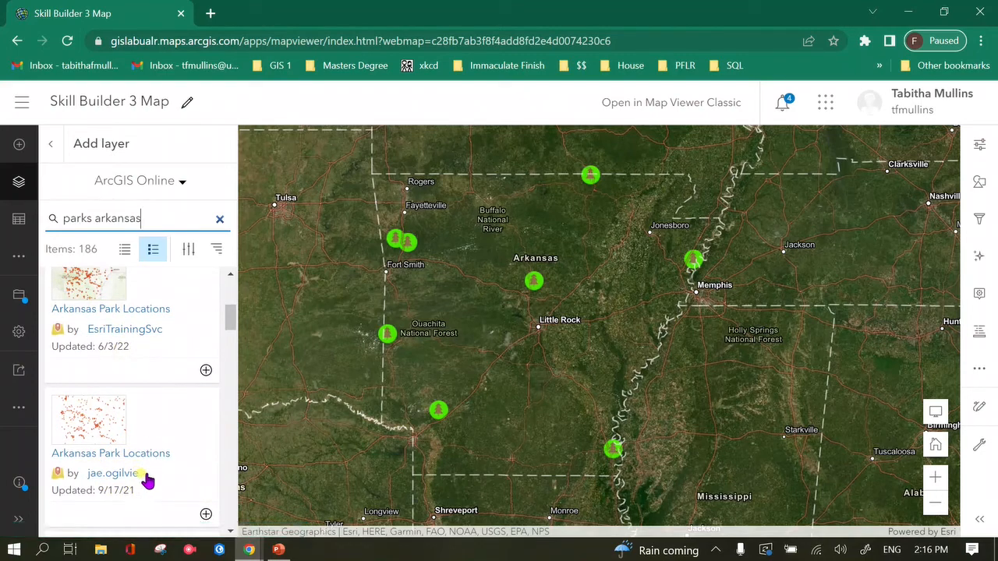
left_click(205, 371)
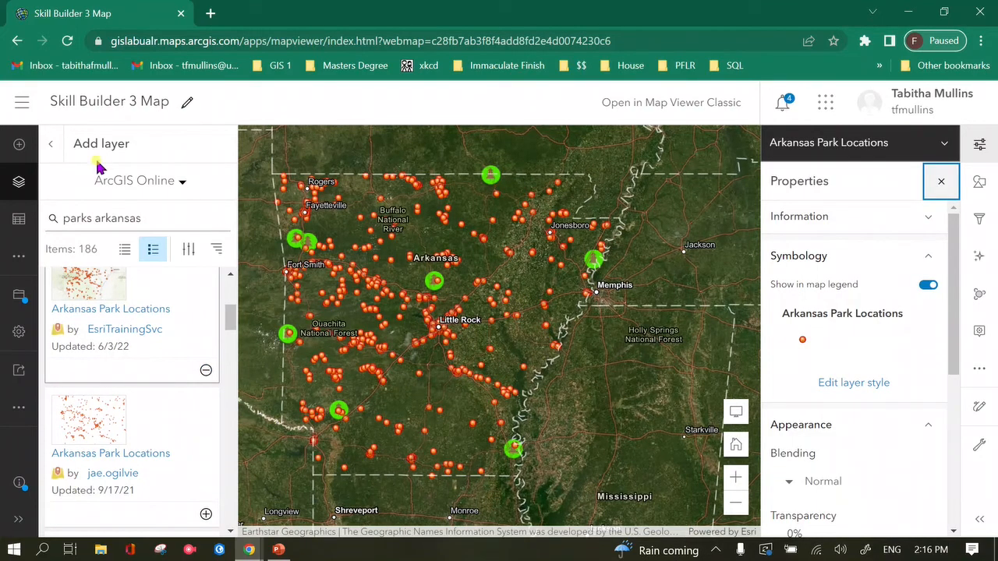
left_click(51, 145)
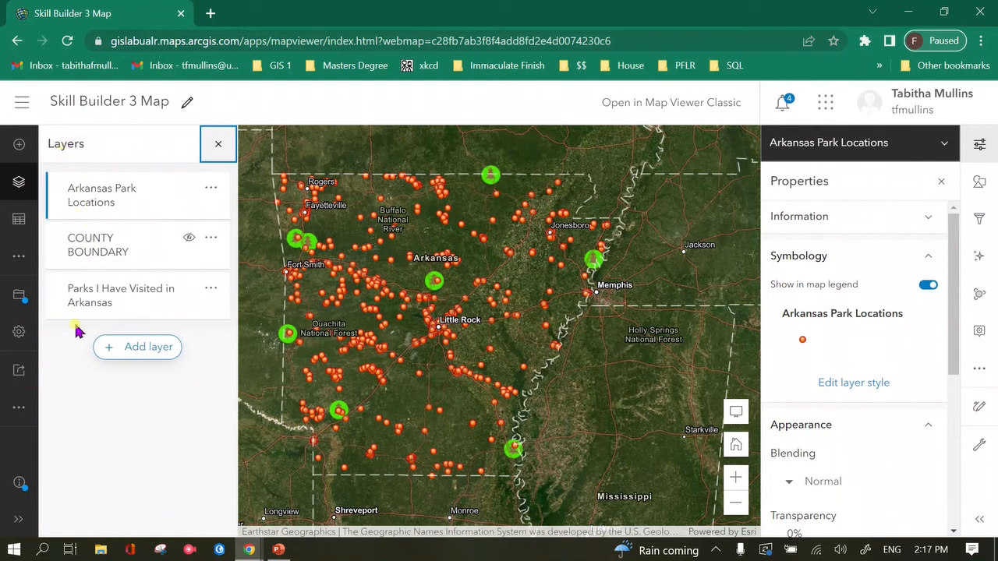
- Open the attribute table of the Arkansas Park Locations layer
left_click(214, 241)
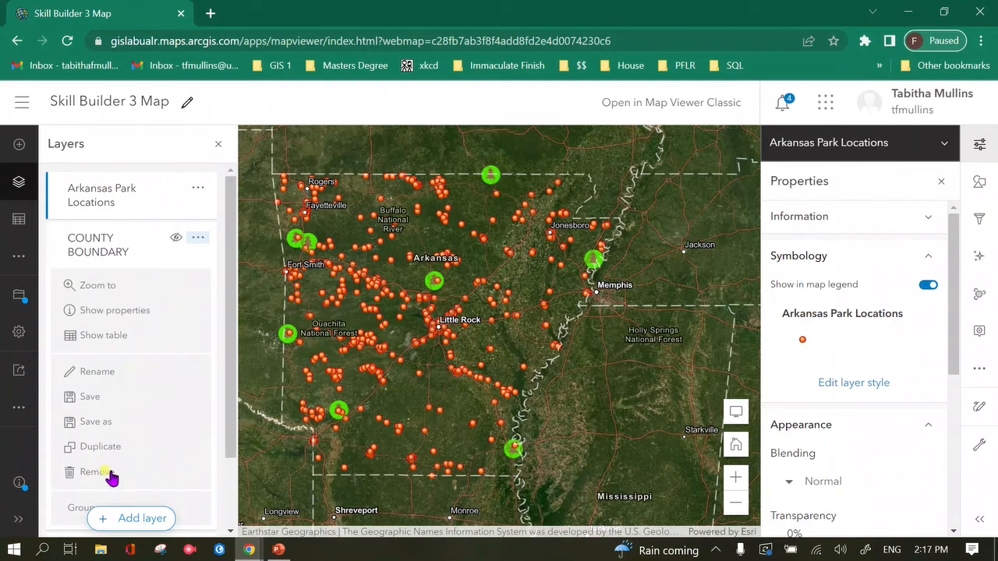
left_click(109, 217)
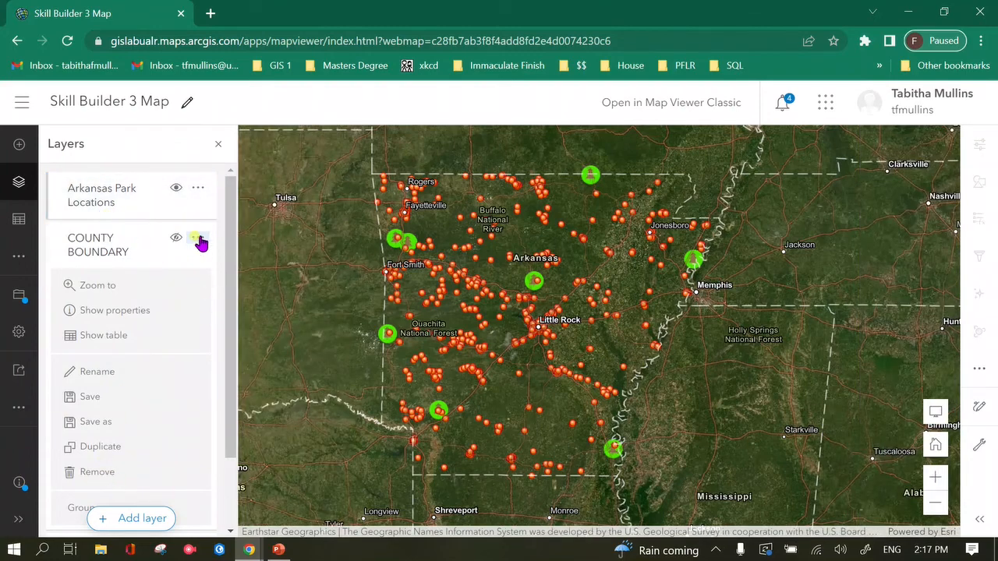
left_click(201, 184)
left_click(200, 187)
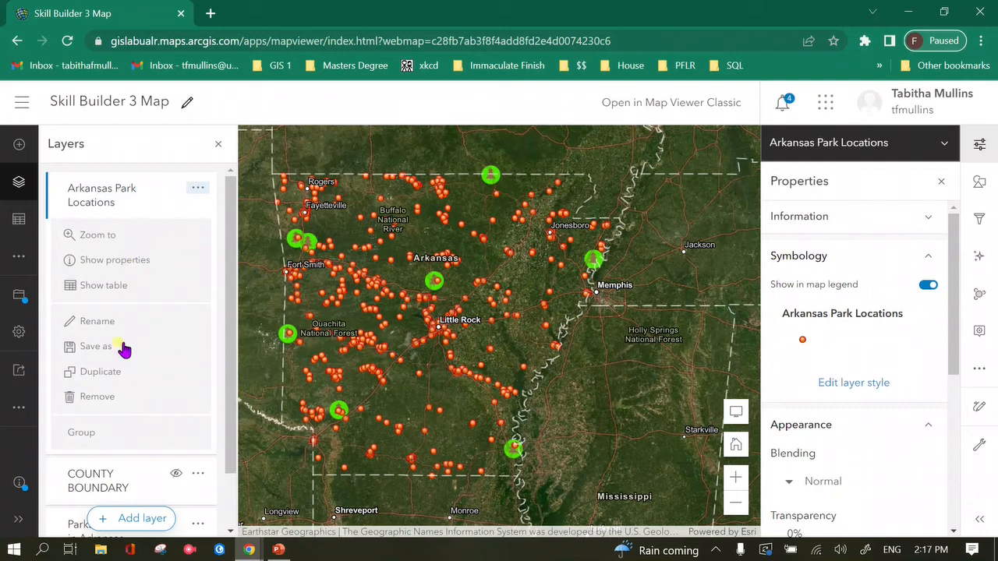
left_click(109, 287)
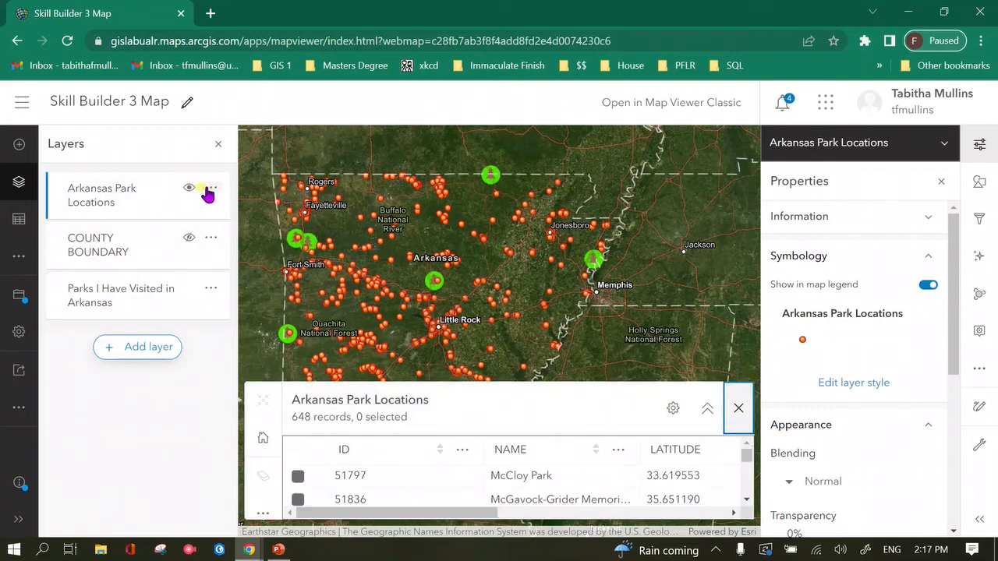
- Enlarge the Arkansas Park Locations attribute table and examine its records across to the STATE and COUNTY columns
left_click(209, 190)
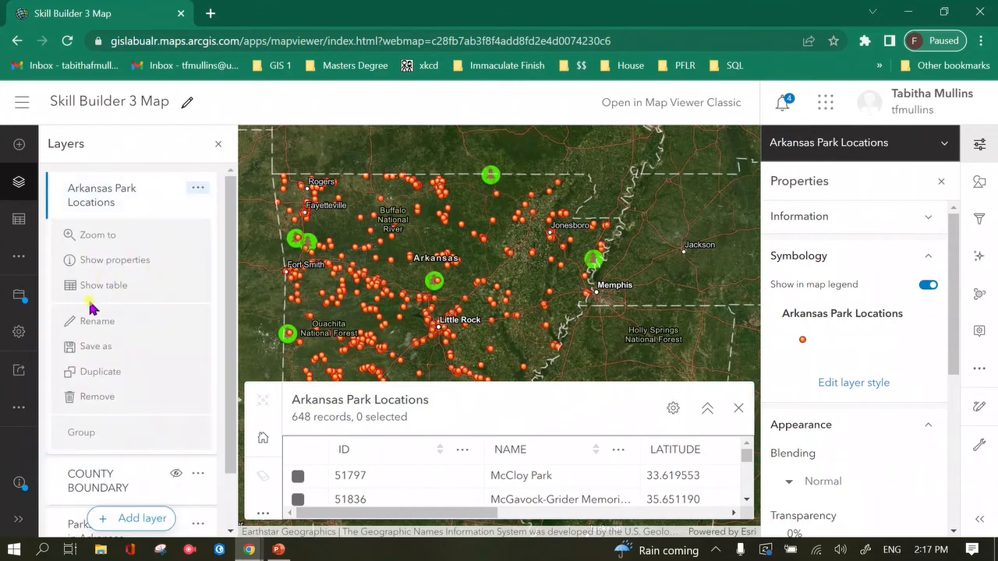
left_click(707, 408)
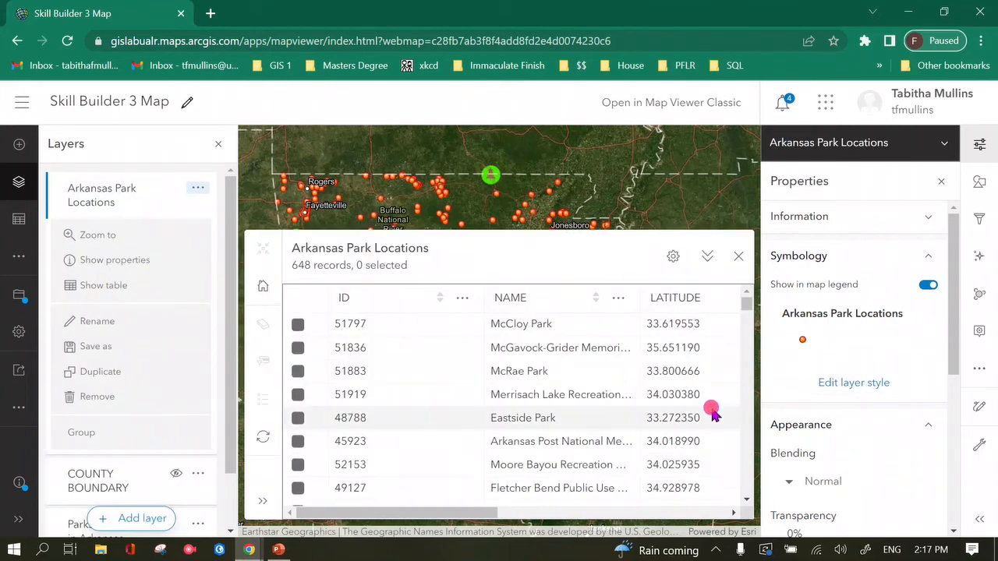
left_click_drag(746, 305, 745, 316)
left_click_drag(415, 513, 690, 491)
scroll(692, 488, "up", 12)
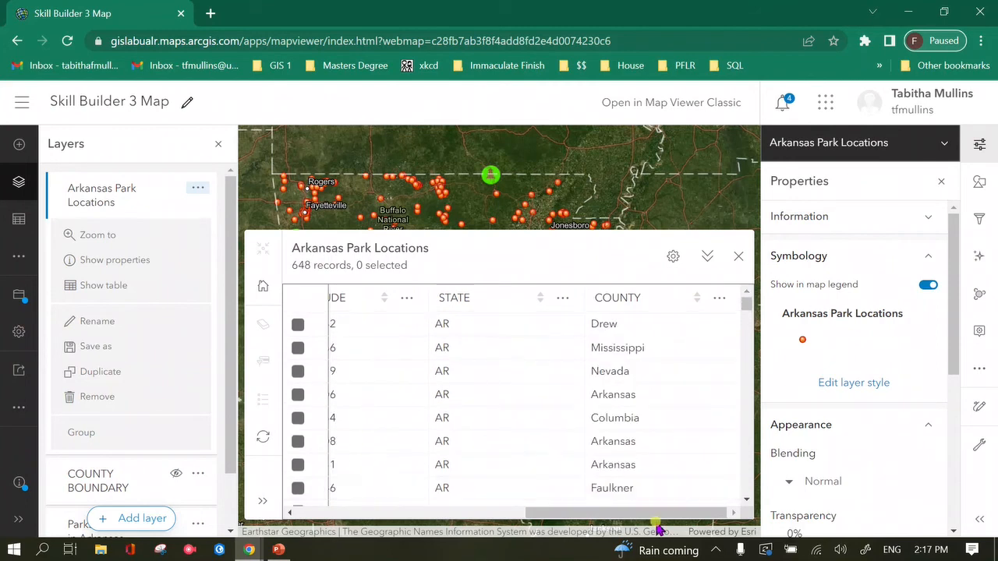
- Close the Arkansas Park Locations attribute table and save the Skill Builder 3 Map
left_click_drag(651, 518, 414, 515)
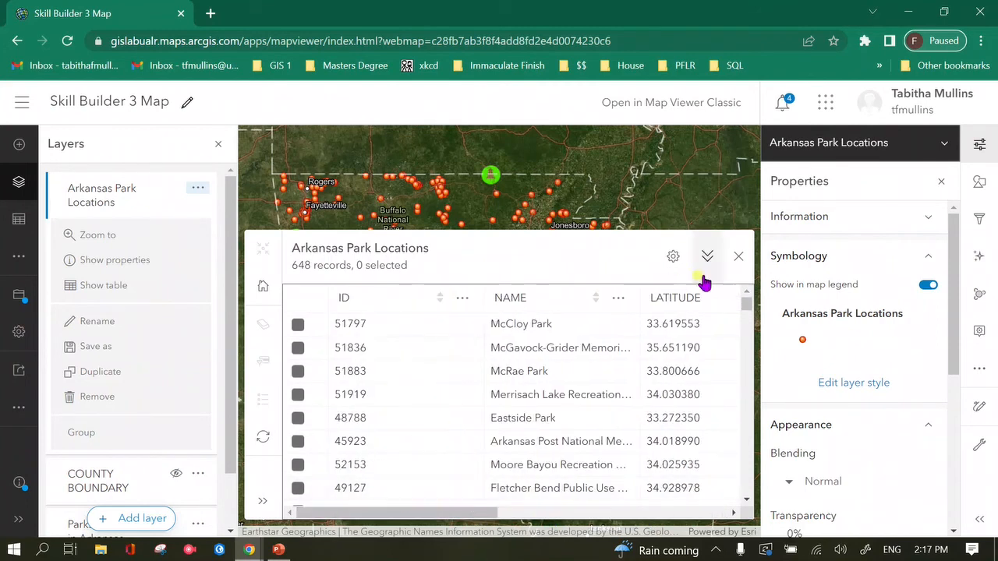
left_click(739, 260)
left_click_drag(437, 401, 512, 395)
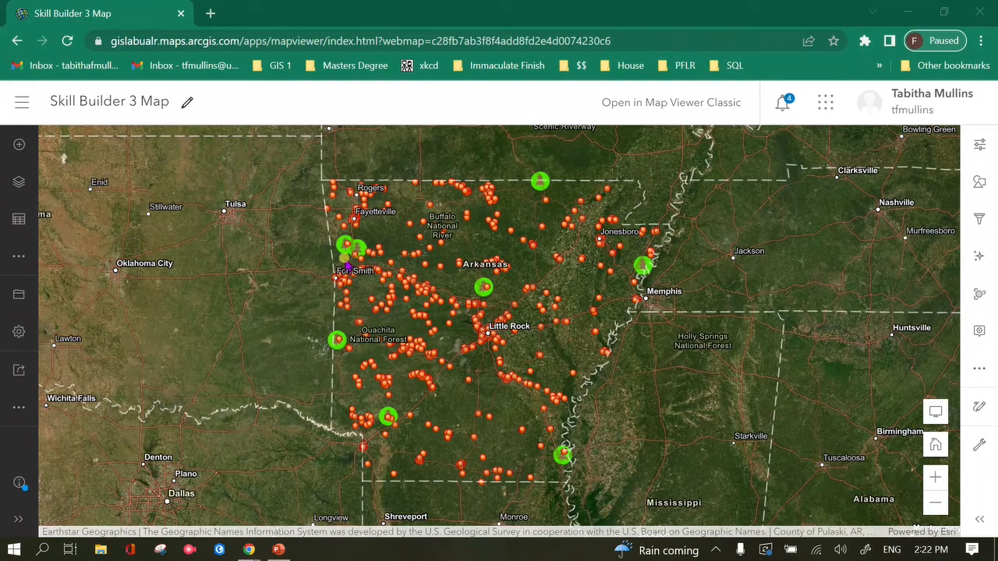
left_click(19, 294)
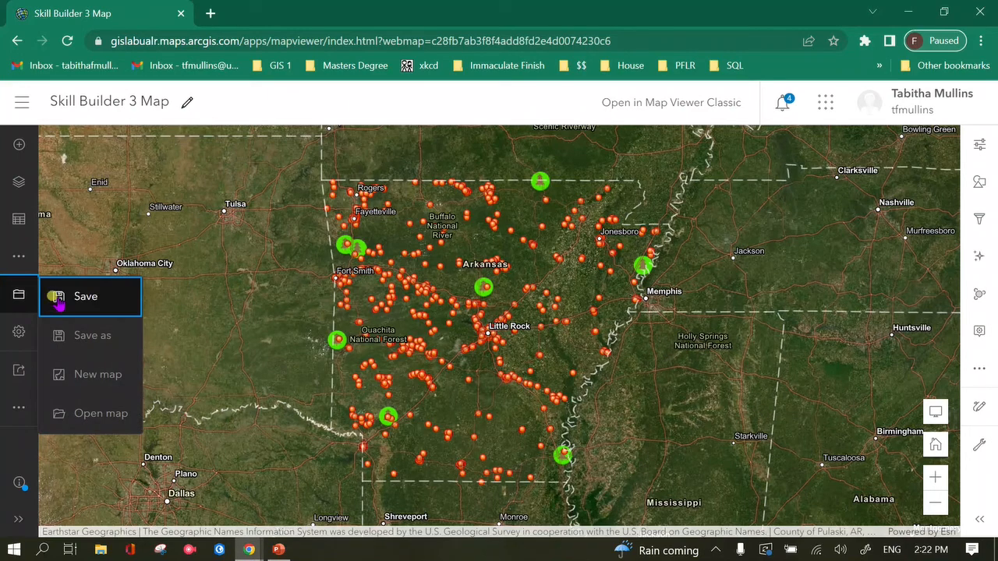
left_click(76, 297)
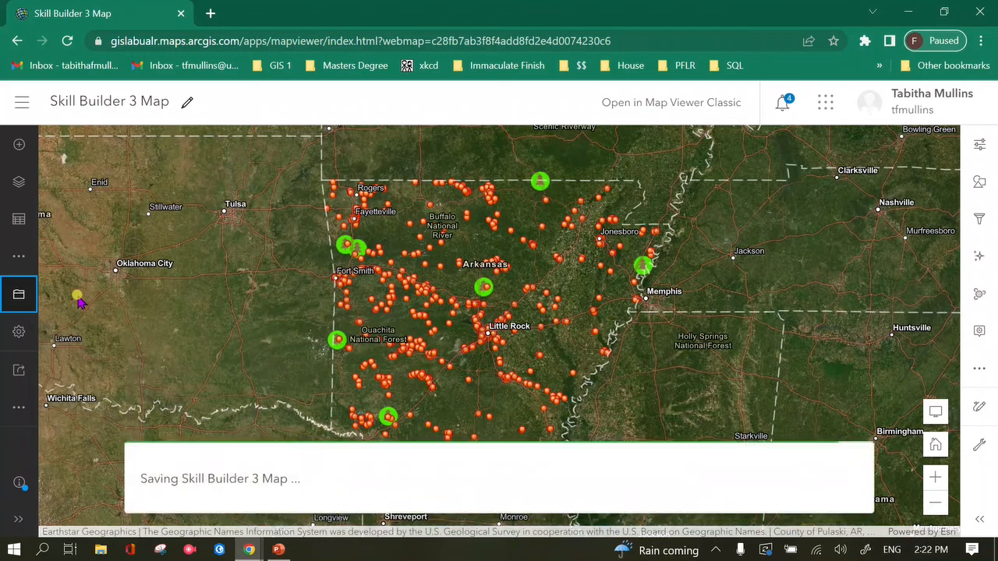
- Examine the attribute table of the Parks I Have Visited in Arkansas layer and close it
left_click(19, 184)
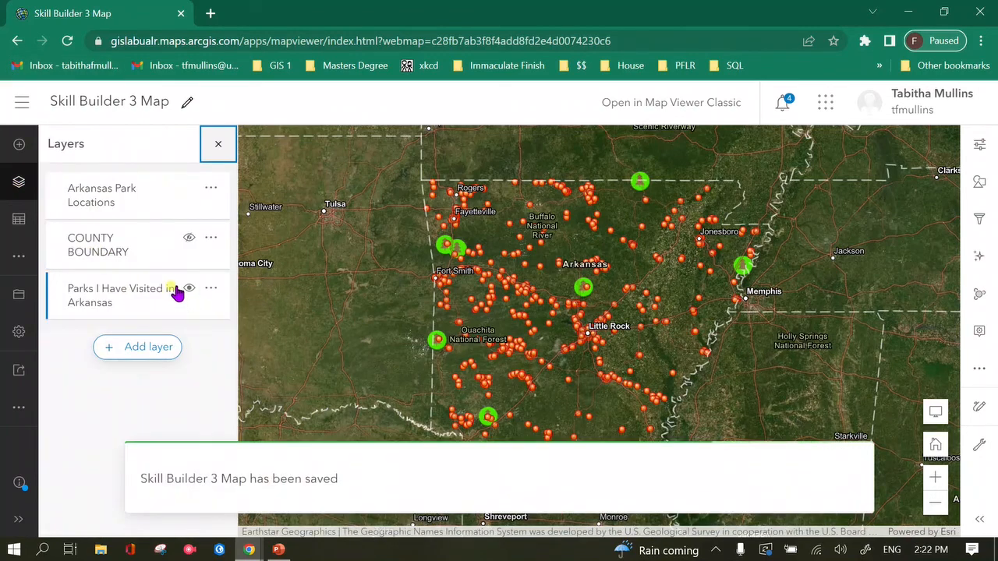
left_click(215, 294)
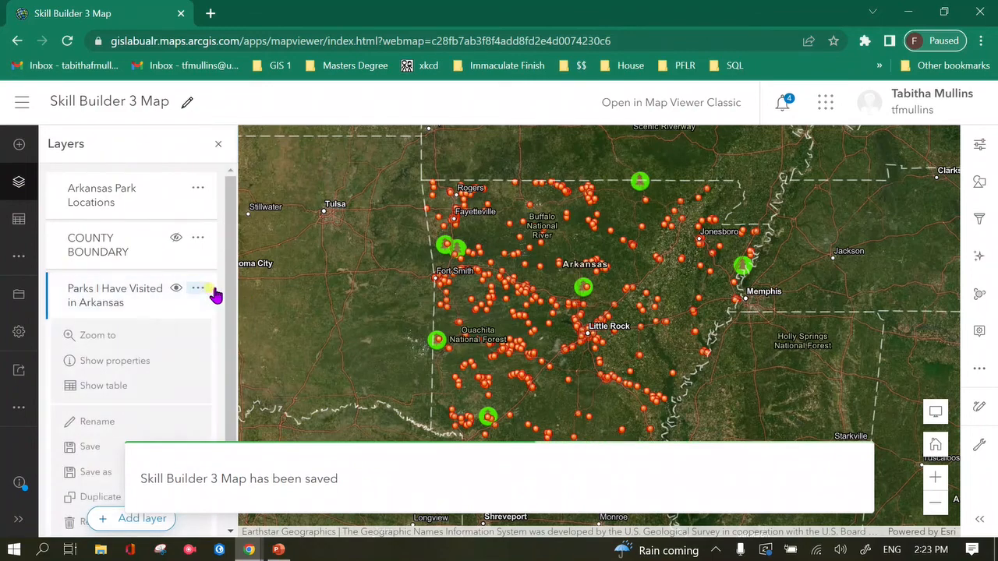
left_click(134, 385)
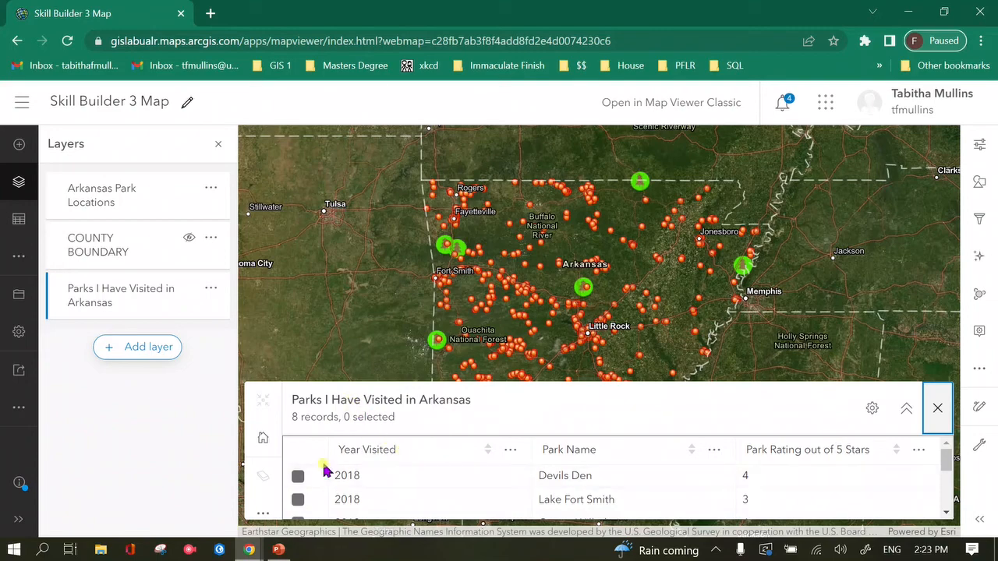
left_click(937, 407)
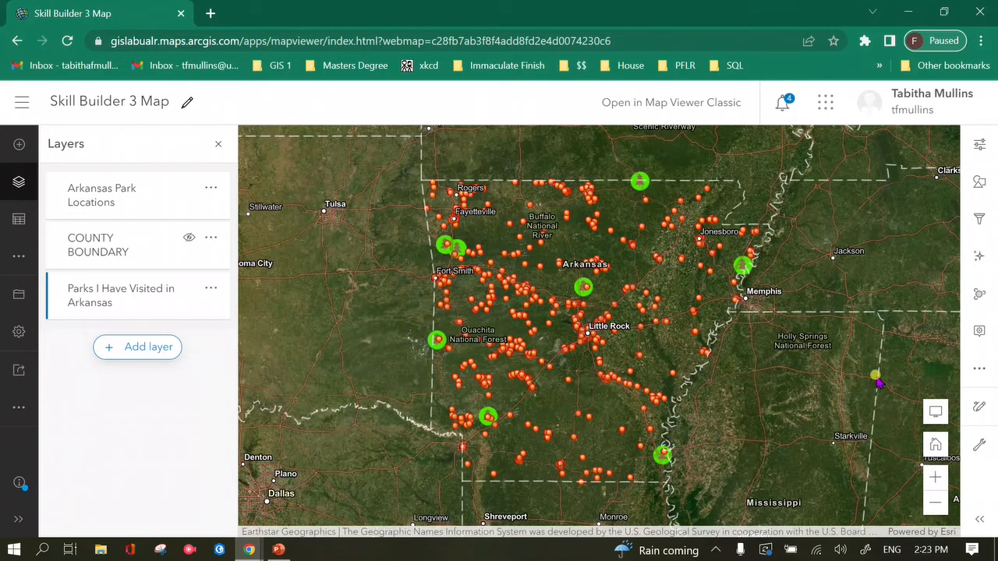
- Leave the map and go to the My Content list of items
left_click(14, 295)
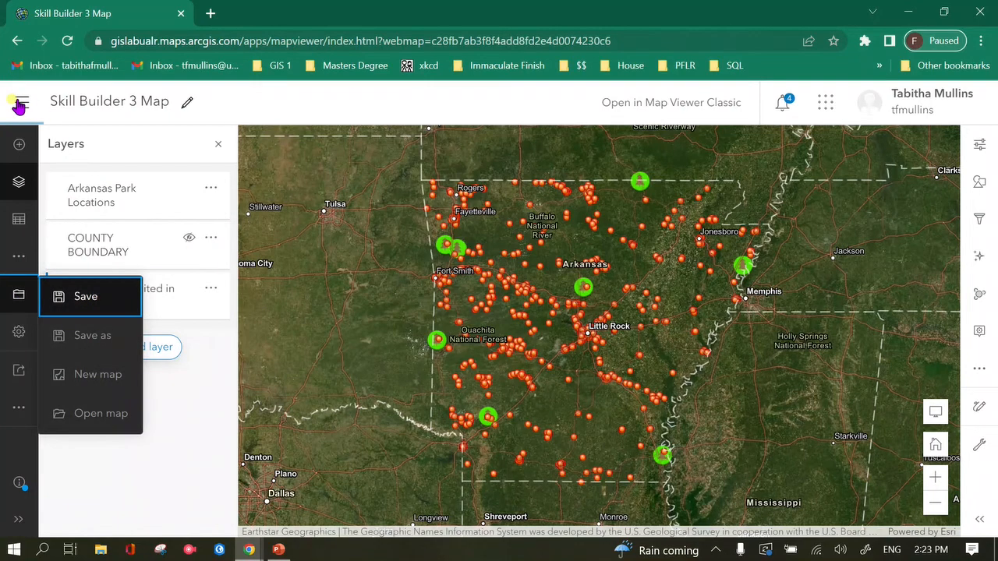
left_click(312, 101)
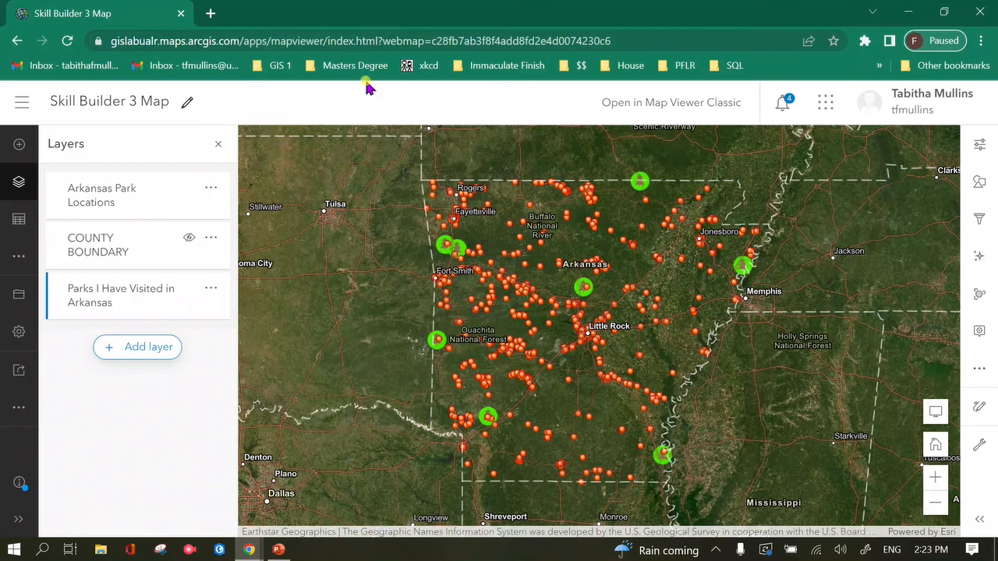
left_click(24, 107)
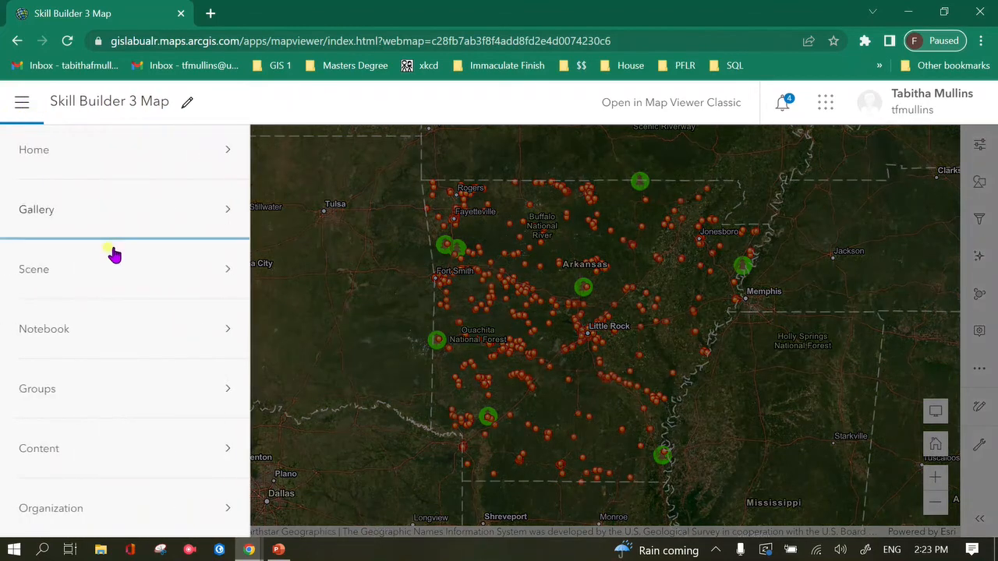
left_click(39, 463)
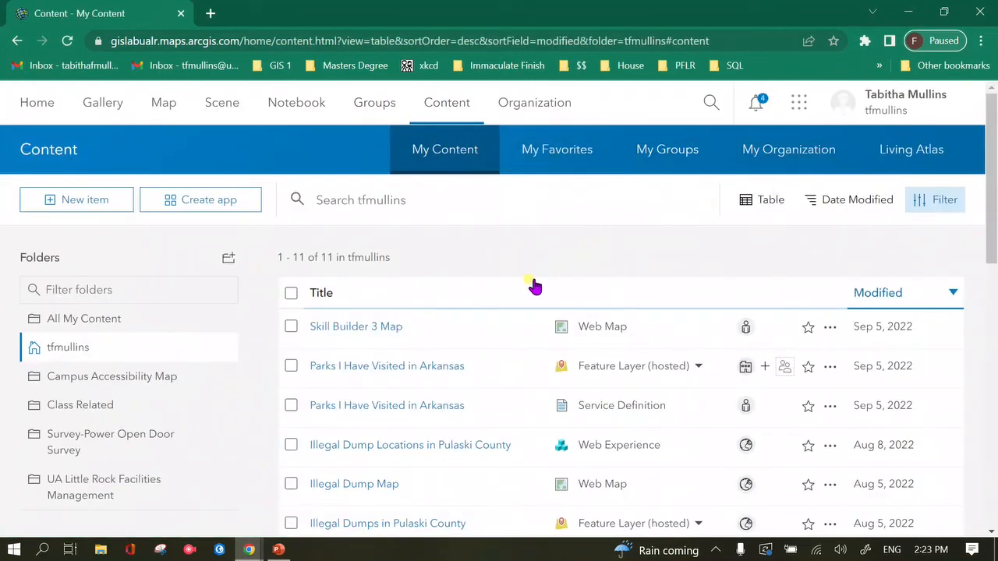
scroll(534, 287, "down", 1)
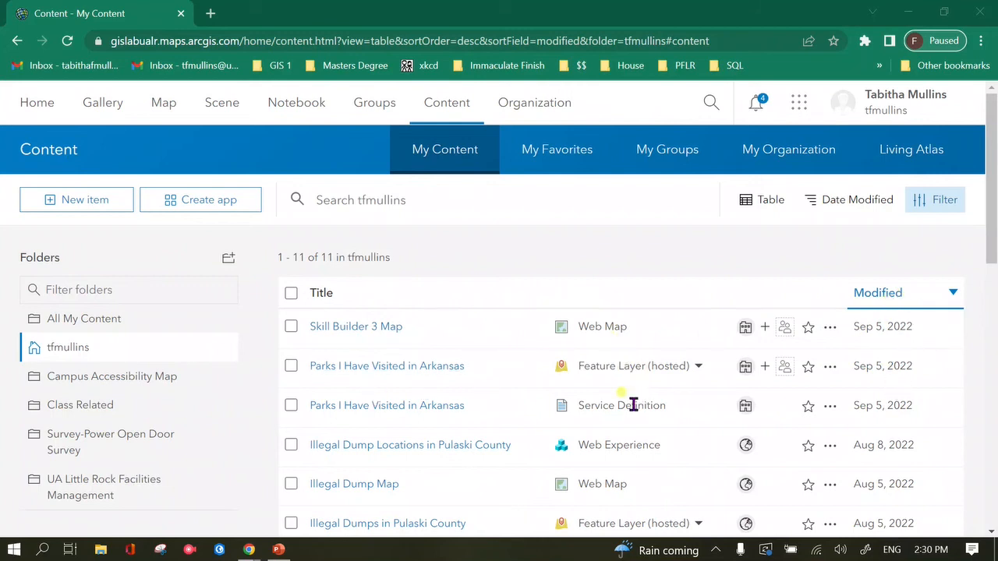
- Save the sharing of the Parks I Have Visited in Arkansas service definition at the Organization level
left_click(434, 411)
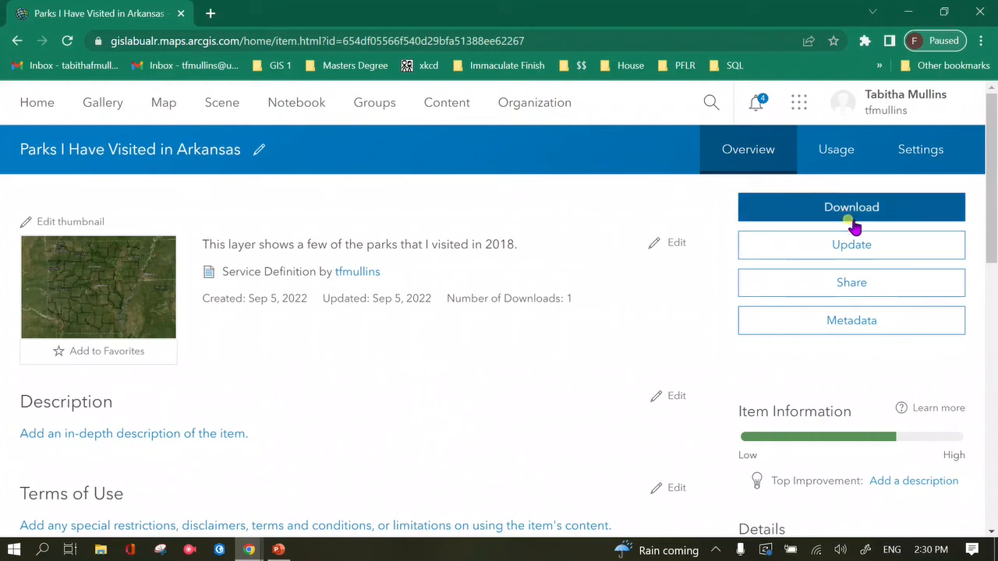
left_click(858, 285)
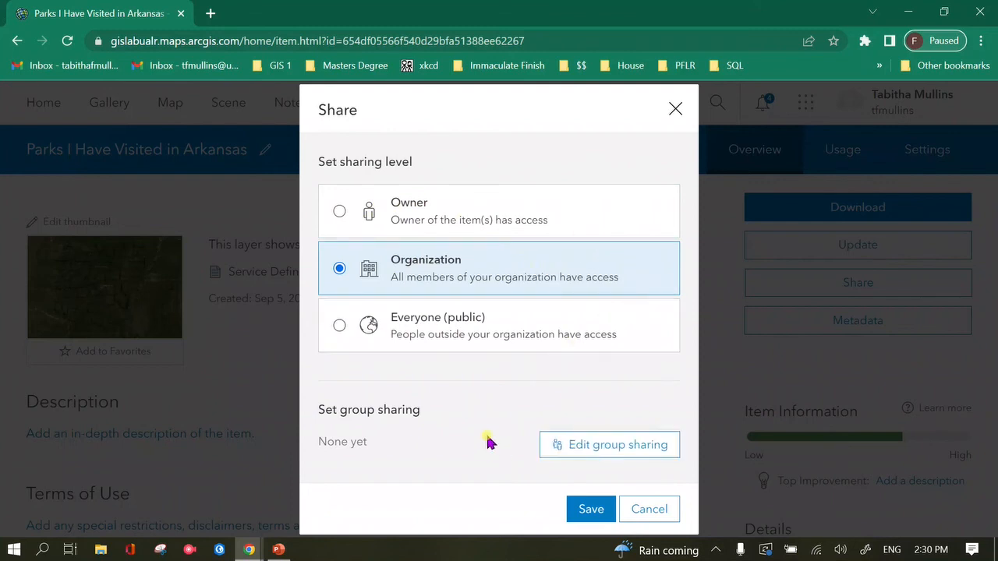
left_click(589, 509)
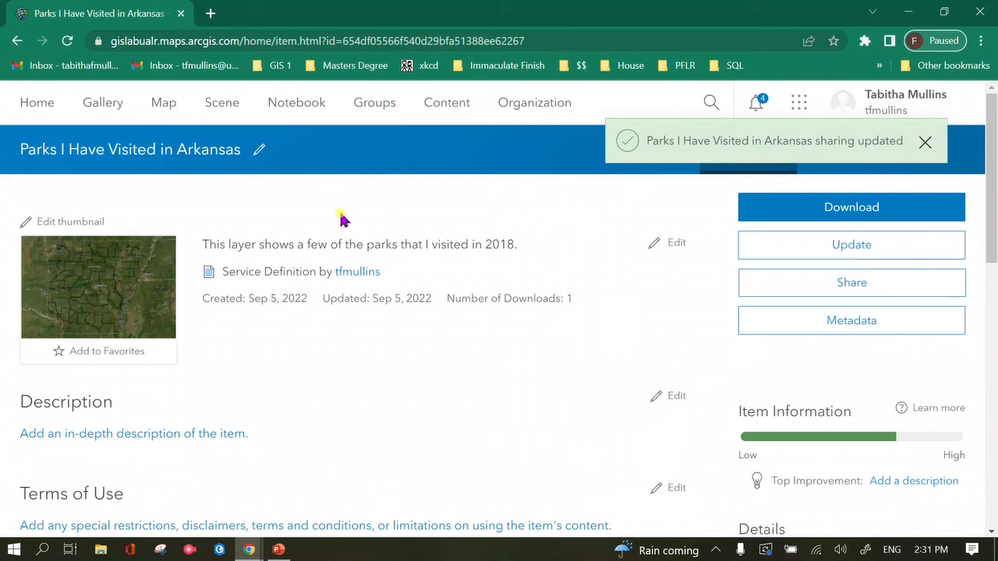
- Save the sharing of the Parks I Have Visited in Arkansas hosted feature layer at the Organization level with its group
left_click(433, 108)
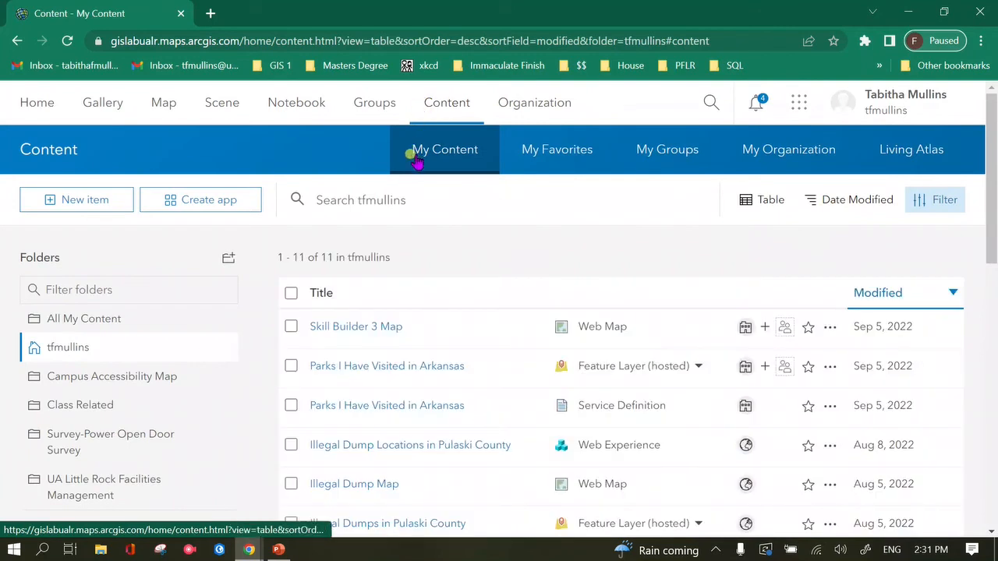
left_click(386, 368)
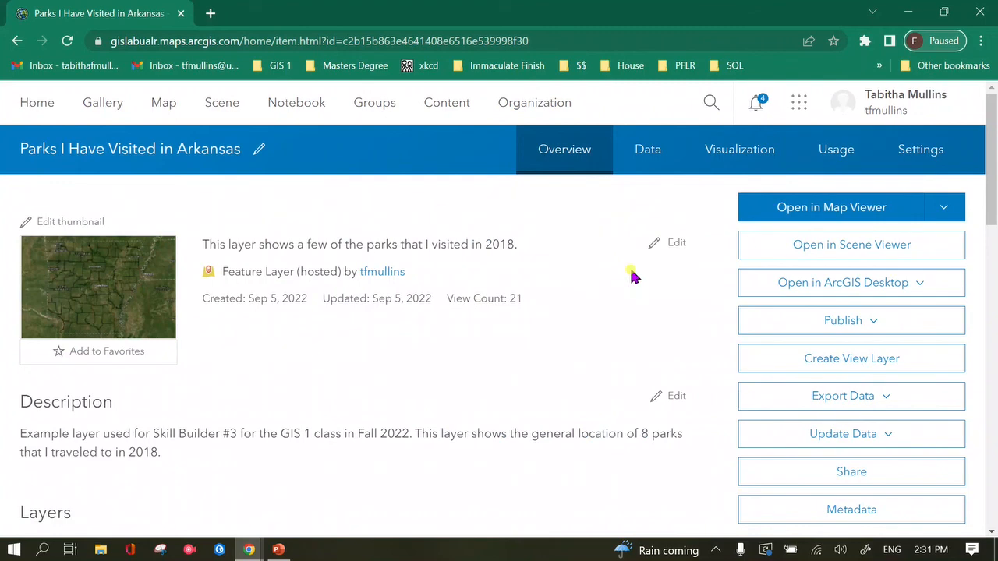
scroll(633, 277, "down", 2)
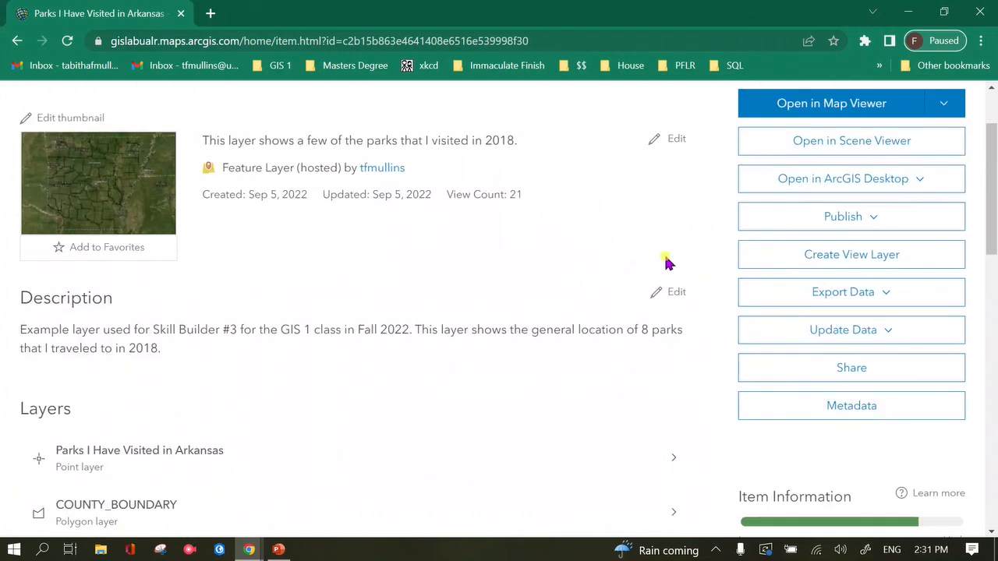
left_click(807, 368)
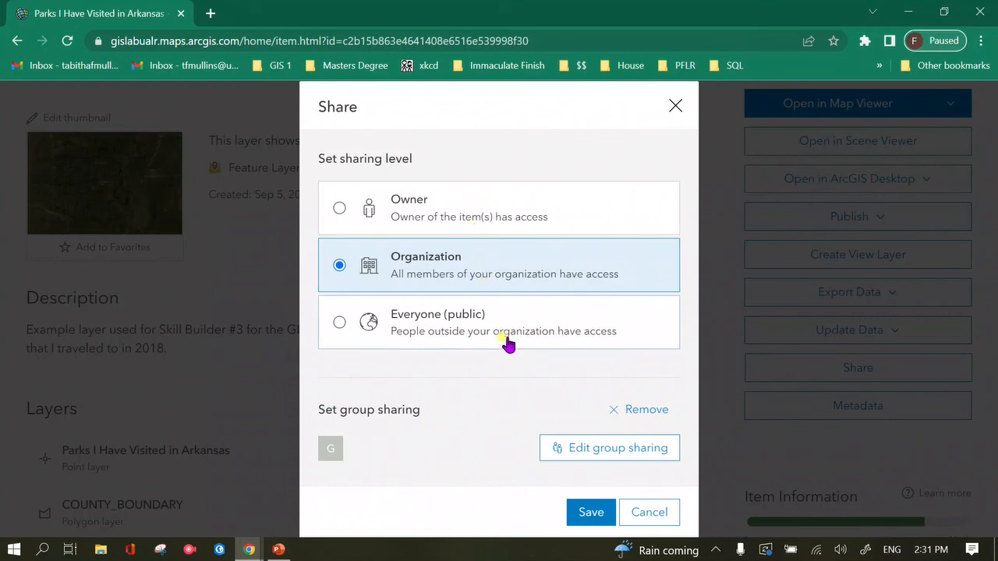
left_click(591, 511)
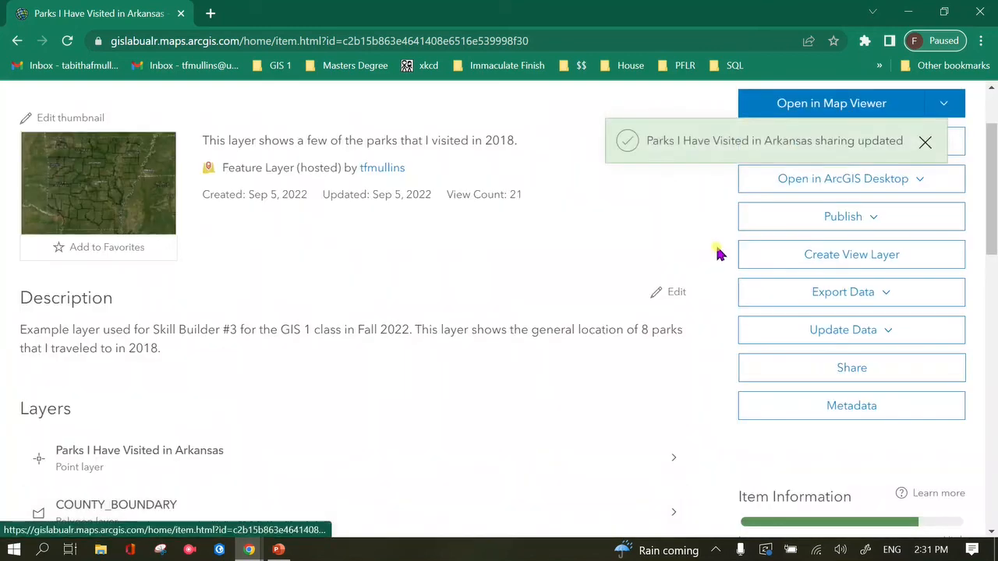
- Return to My Content and open the item page of the Skill Builder 3 Map web map
scroll(695, 245, "up", 2)
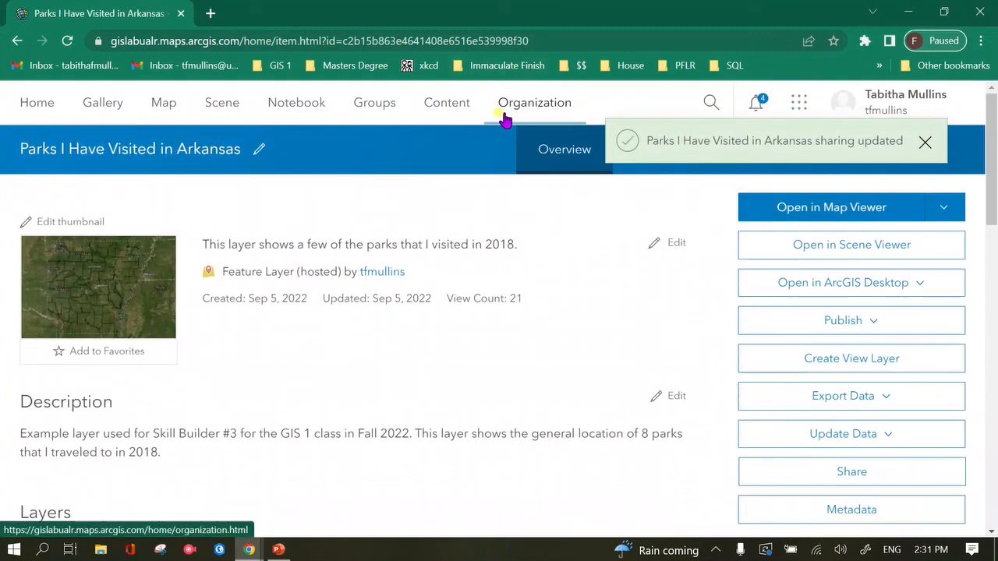
left_click(448, 110)
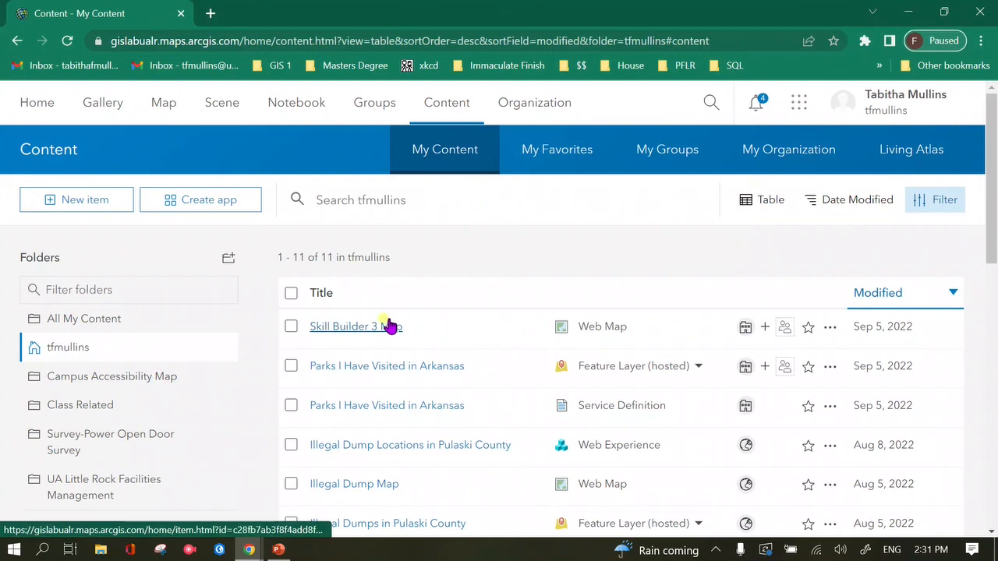
left_click(374, 327)
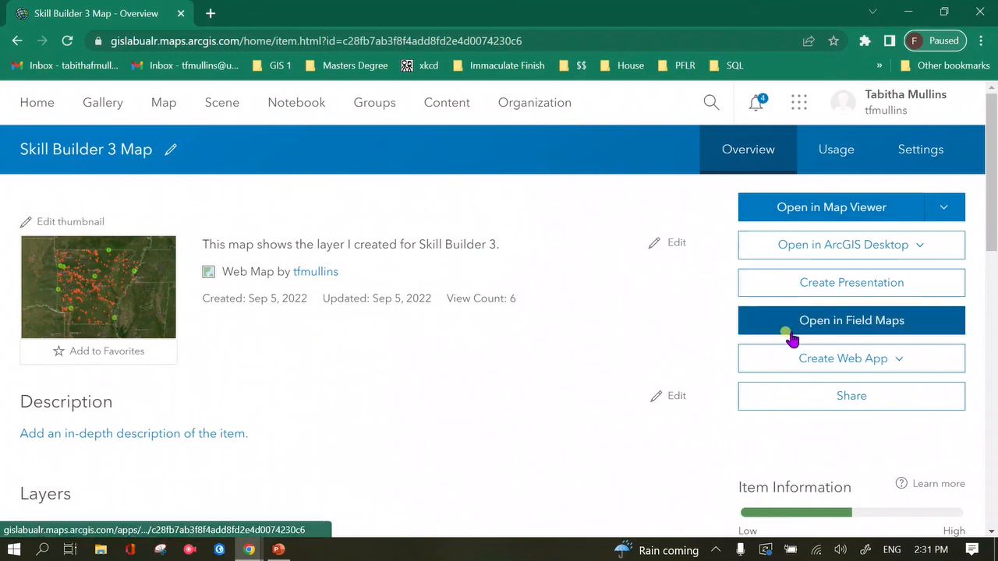
left_click(826, 398)
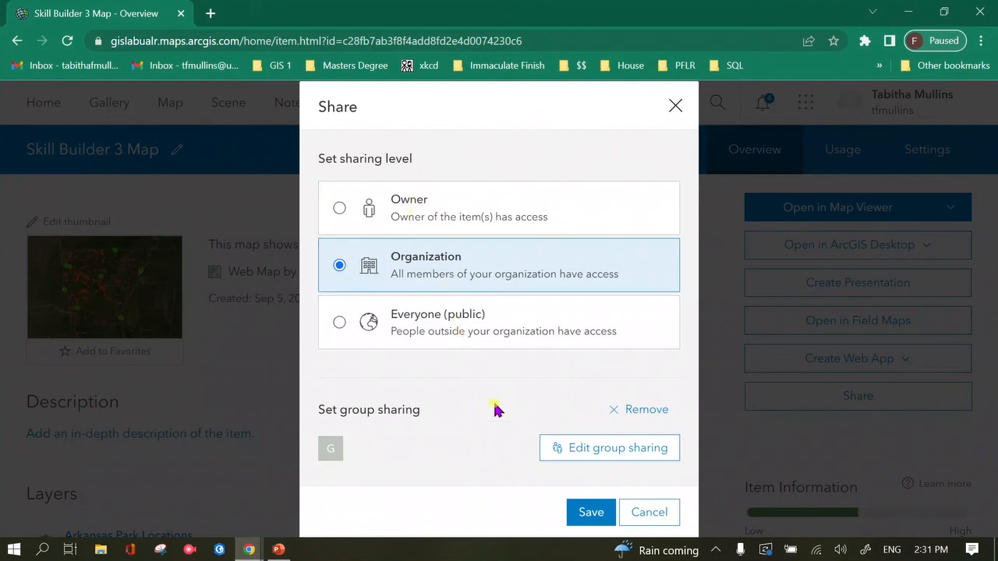
left_click(574, 446)
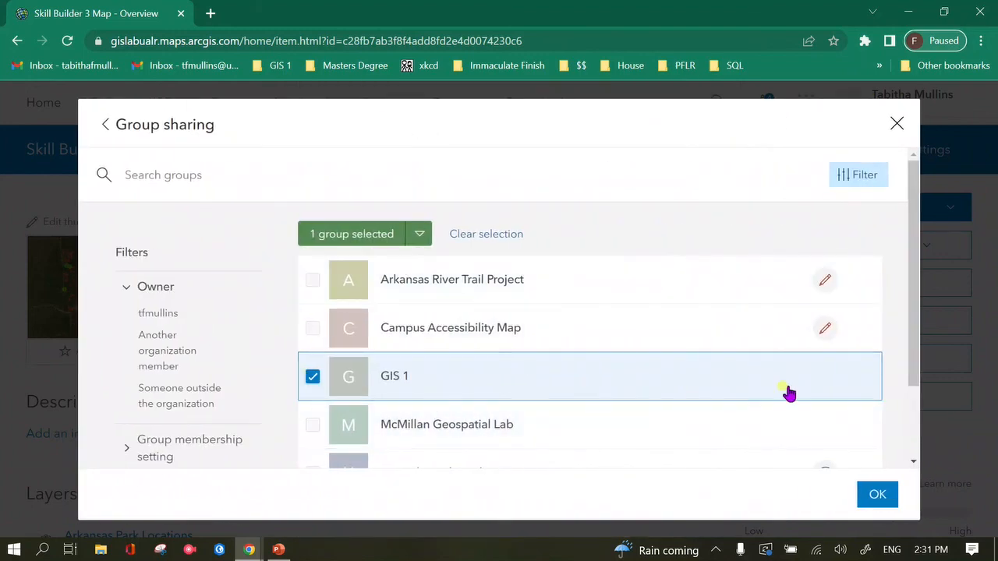
left_click(896, 125)
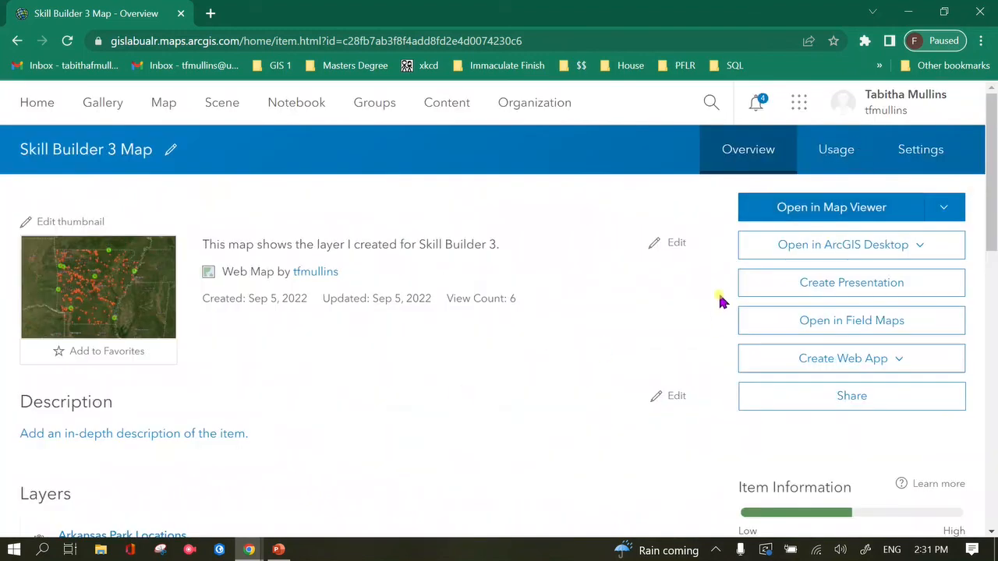
- Share the Skill Builder 3 Map with the Organization and the GIS 1 group and save the sharing settings
left_click(829, 397)
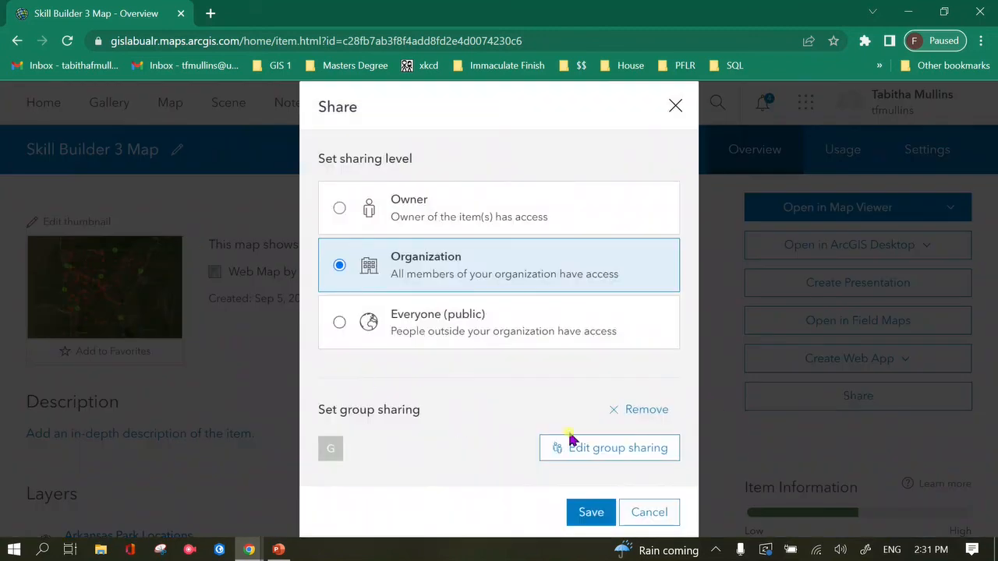
left_click(591, 457)
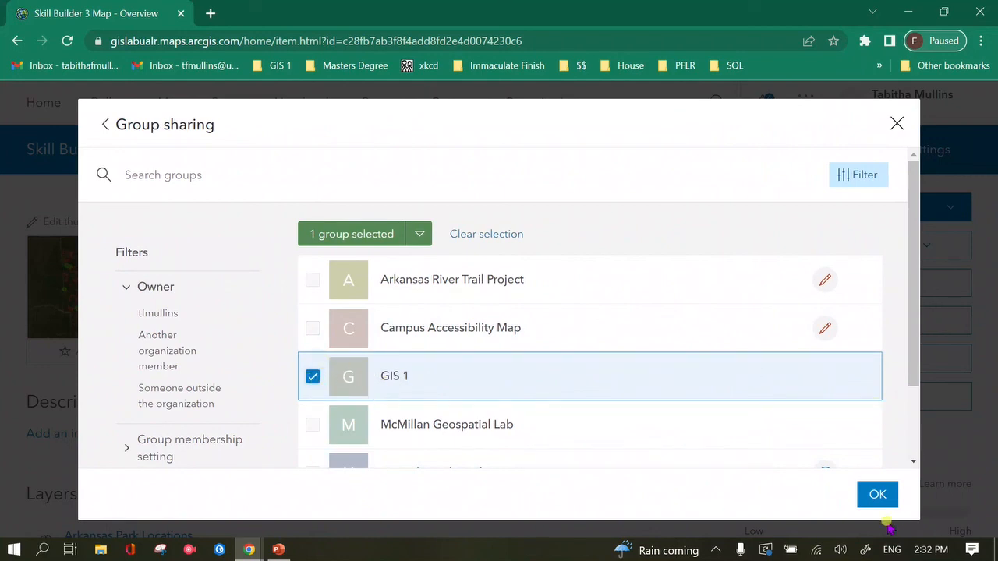
left_click(868, 494)
left_click(593, 512)
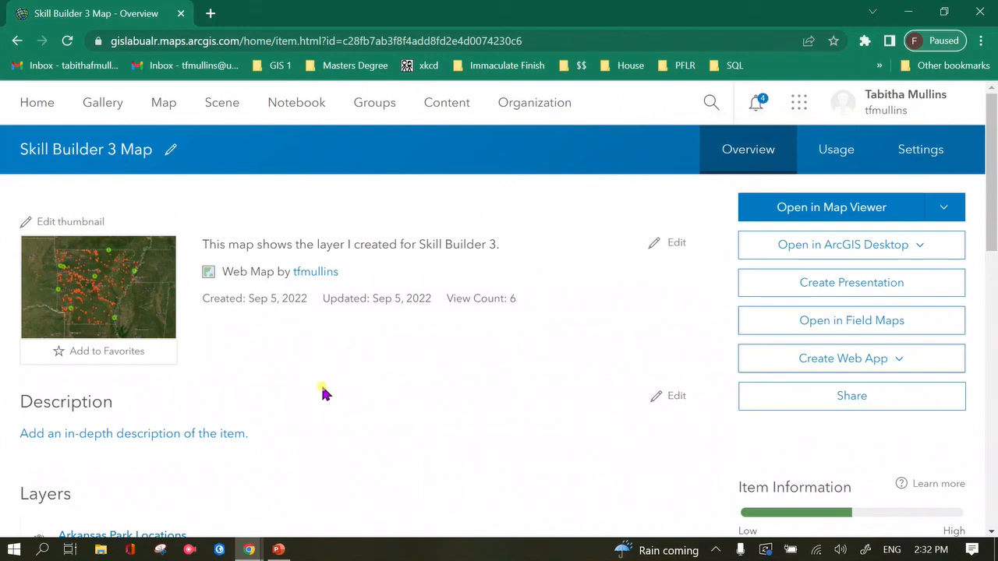
mouse_move(251, 552)
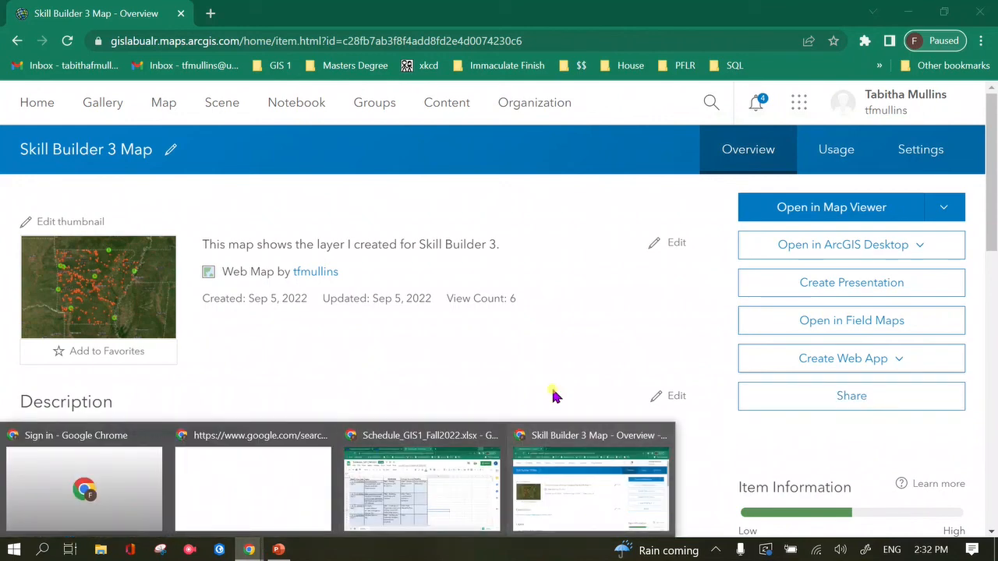
left_click(715, 550)
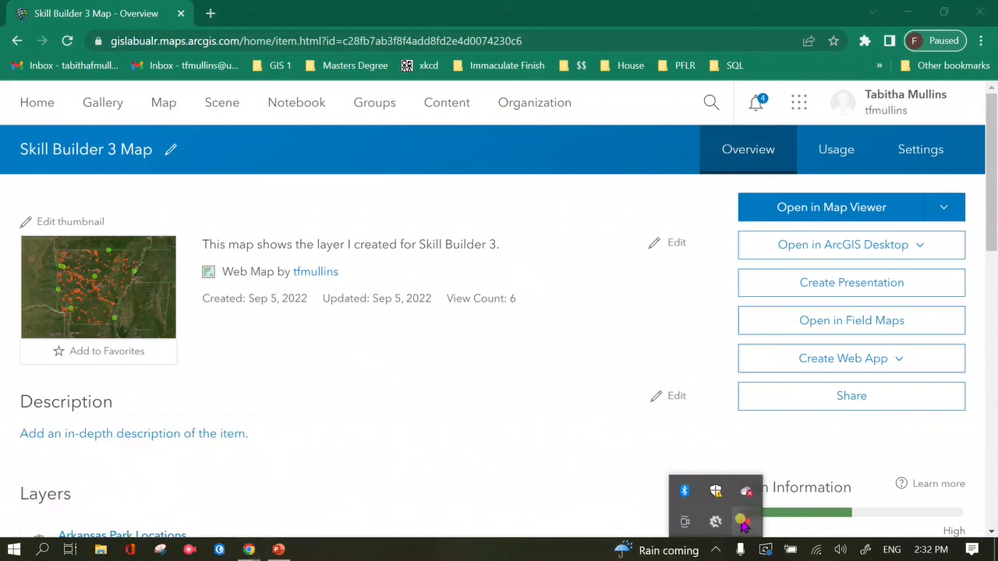